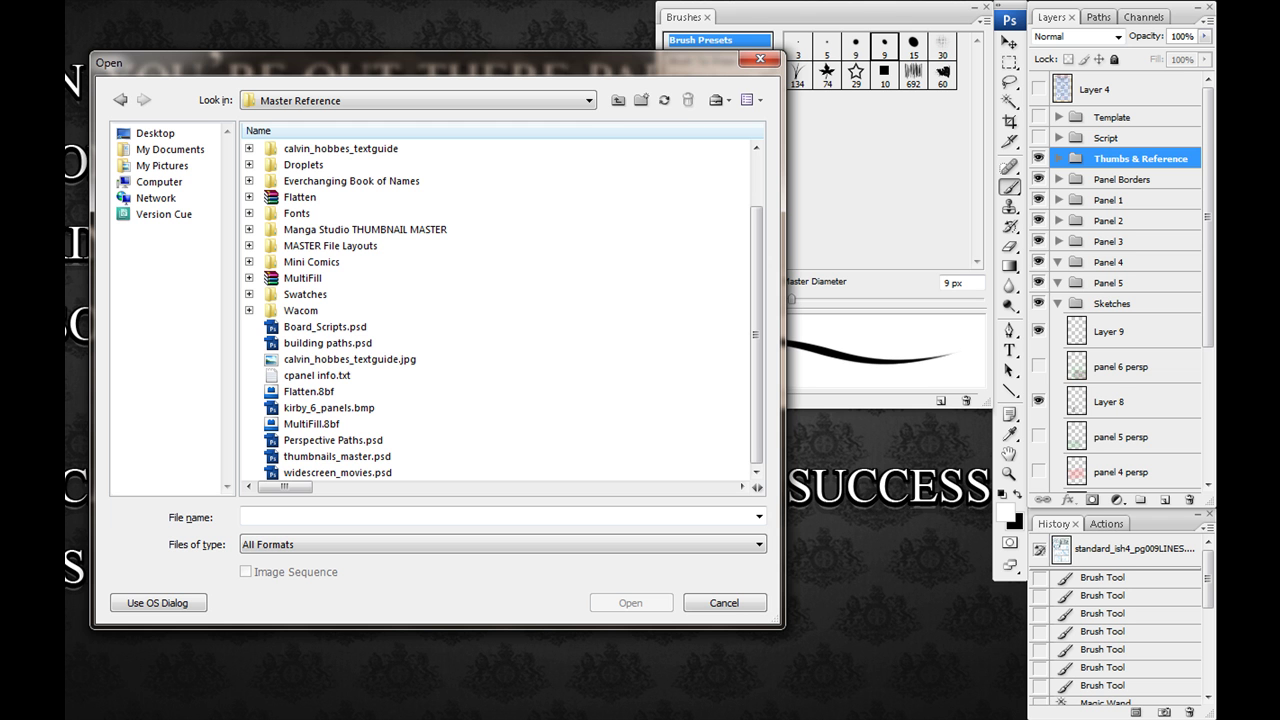
left_click_drag(466, 57, 487, 66)
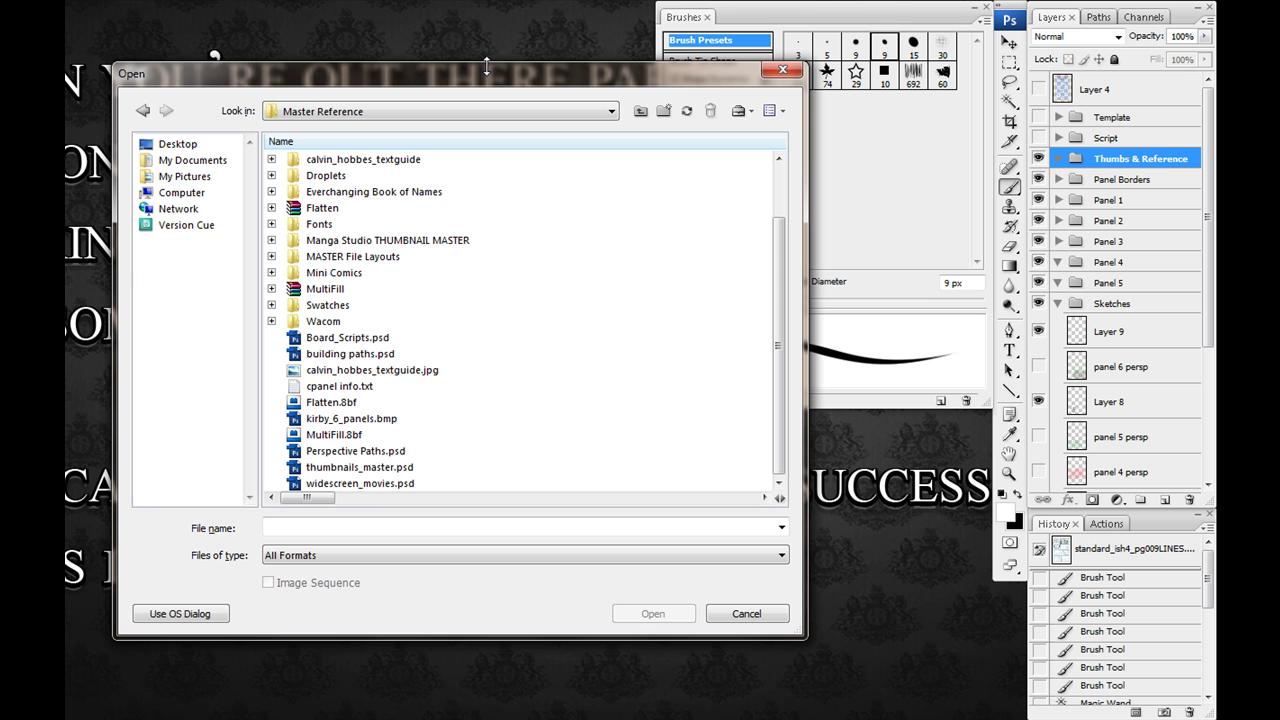
left_click_drag(442, 80, 435, 86)
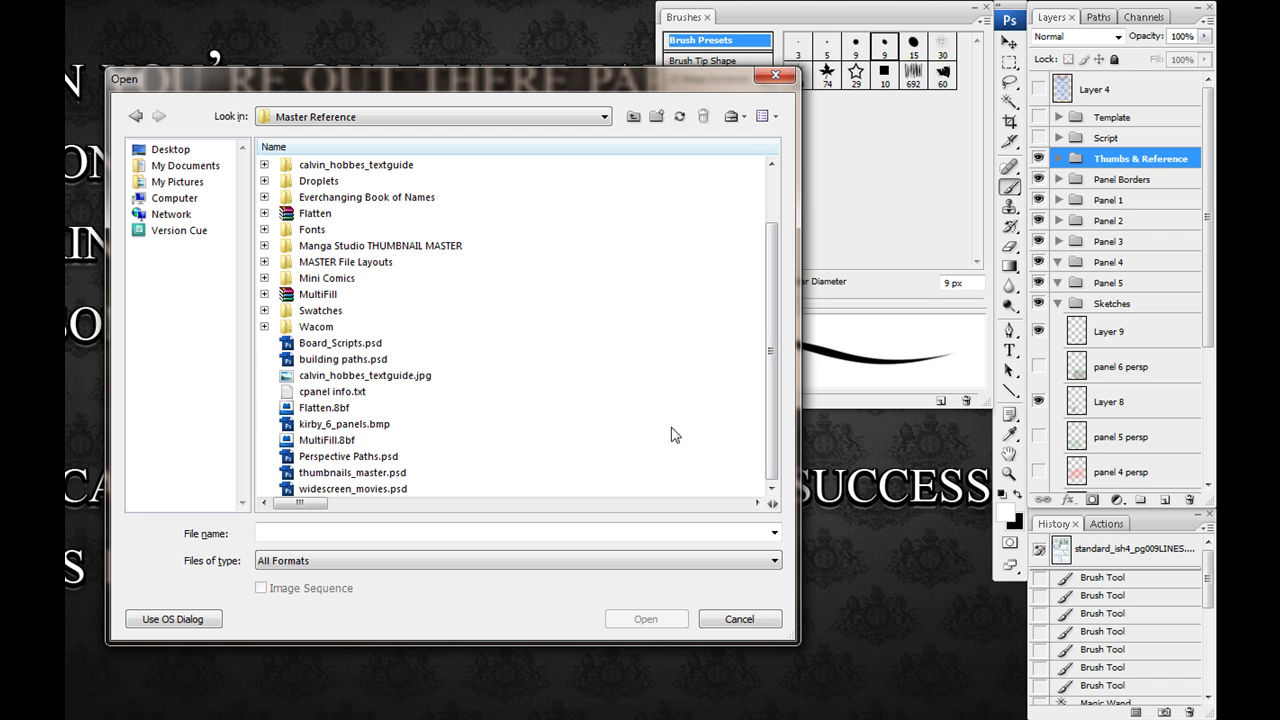
scroll(766, 330, "up", 2)
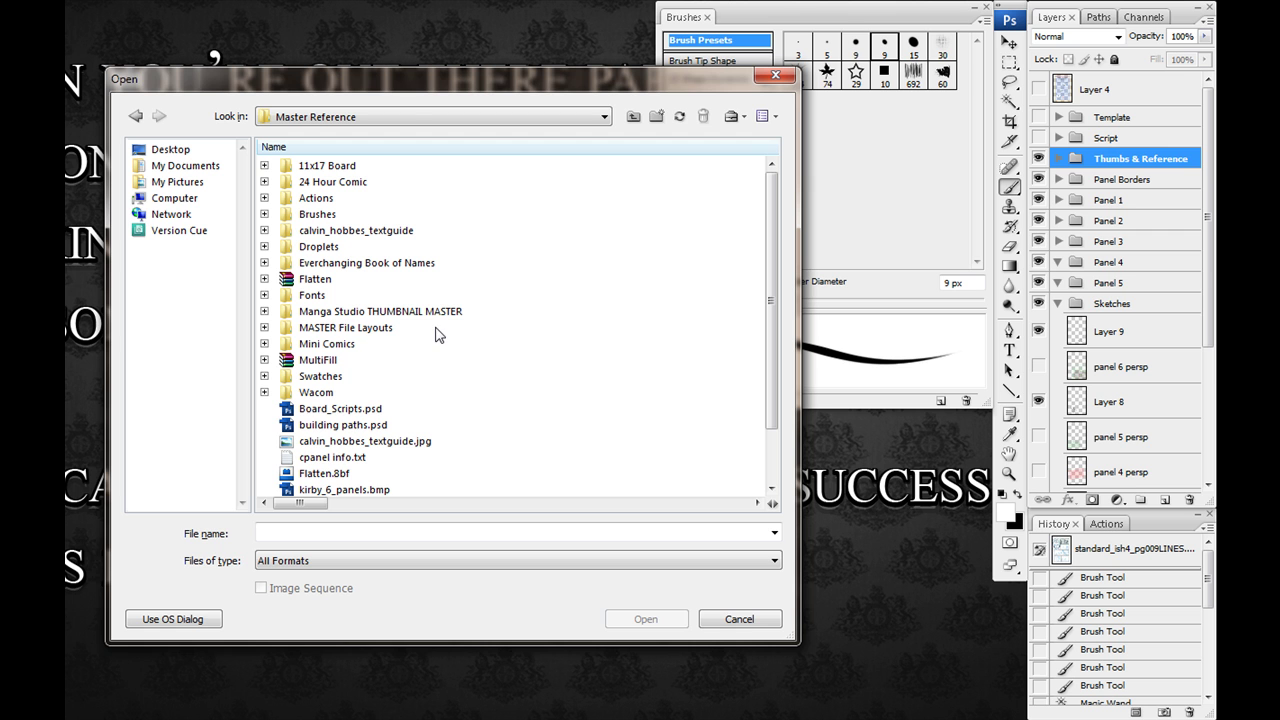
left_click_drag(399, 86, 399, 72)
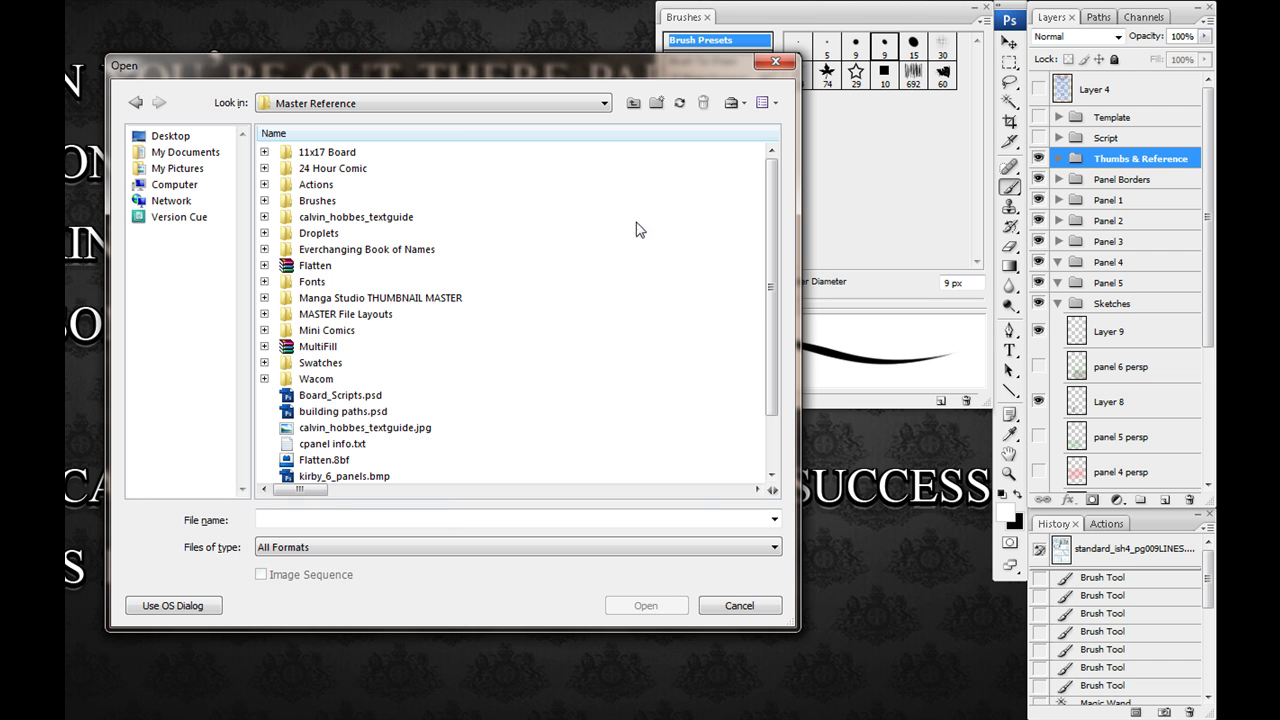
left_click_drag(770, 275, 760, 216)
Step: Look through the board template files in the 11x17 Board folder of Master Reference, including the Freddies_Board versions and the 11x17DPS and 5.5x8 boards
left_click(324, 153)
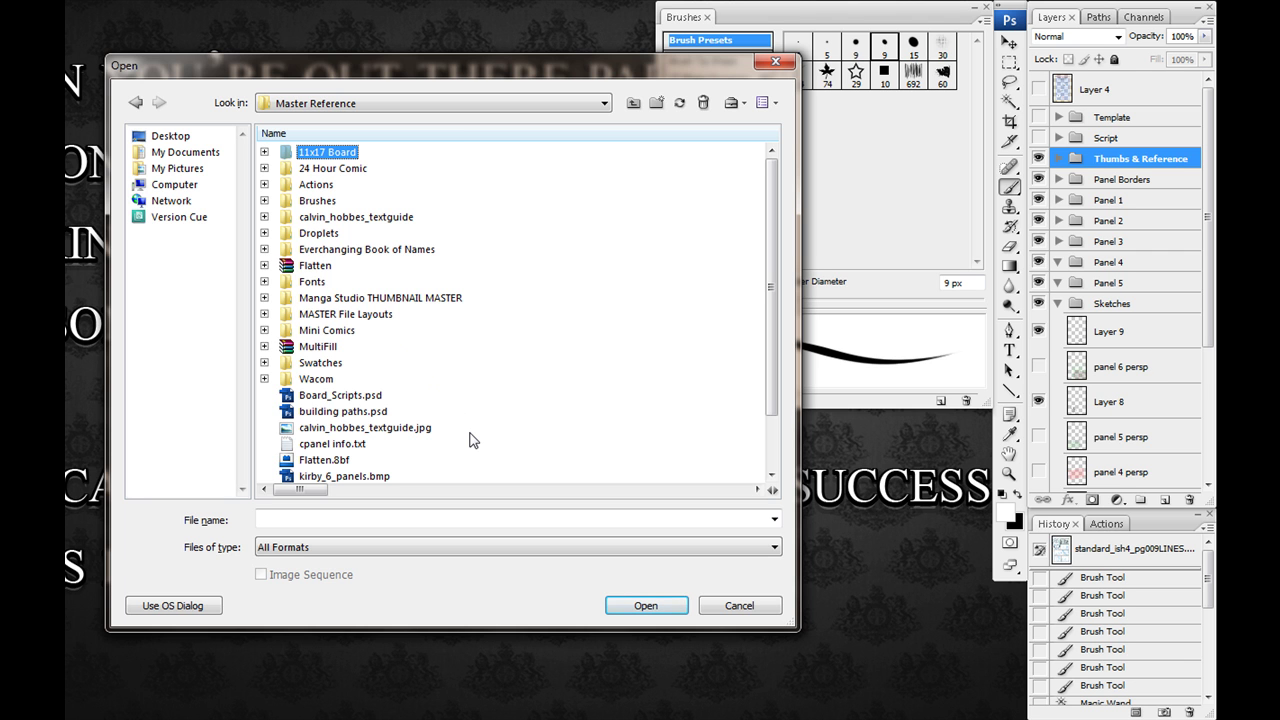
left_click(264, 152)
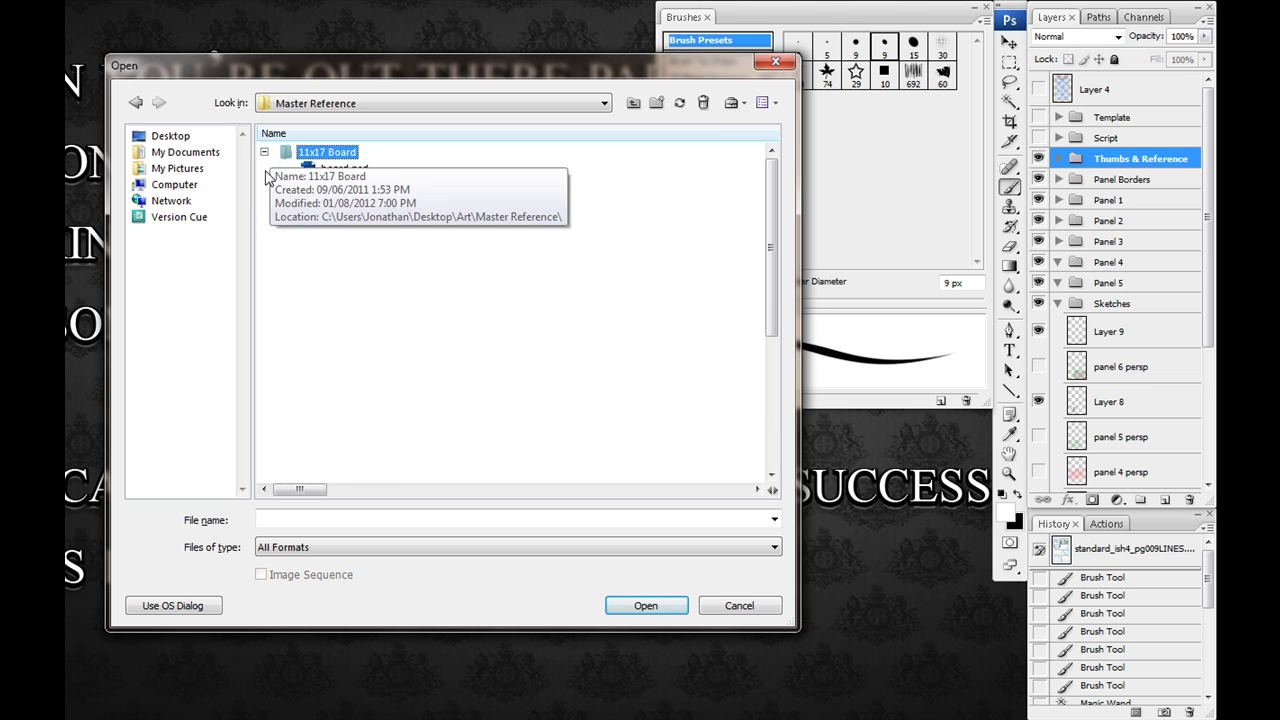
left_click(345, 332)
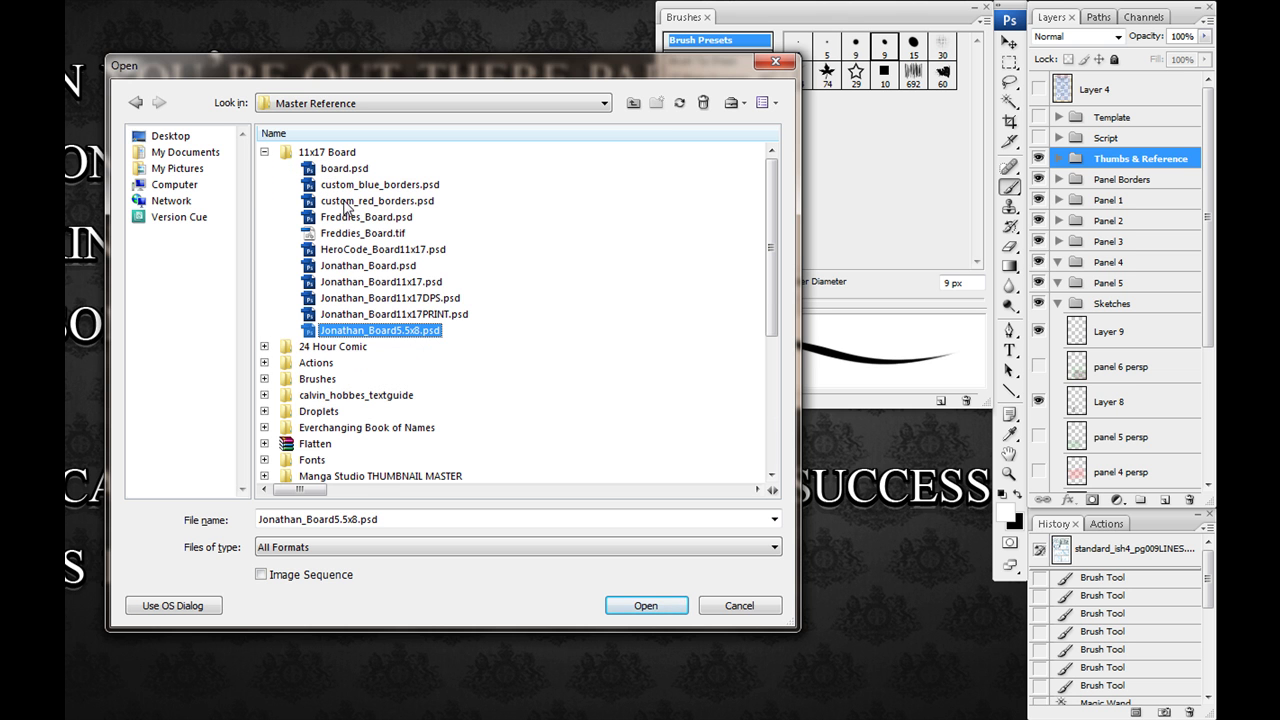
left_click(347, 237)
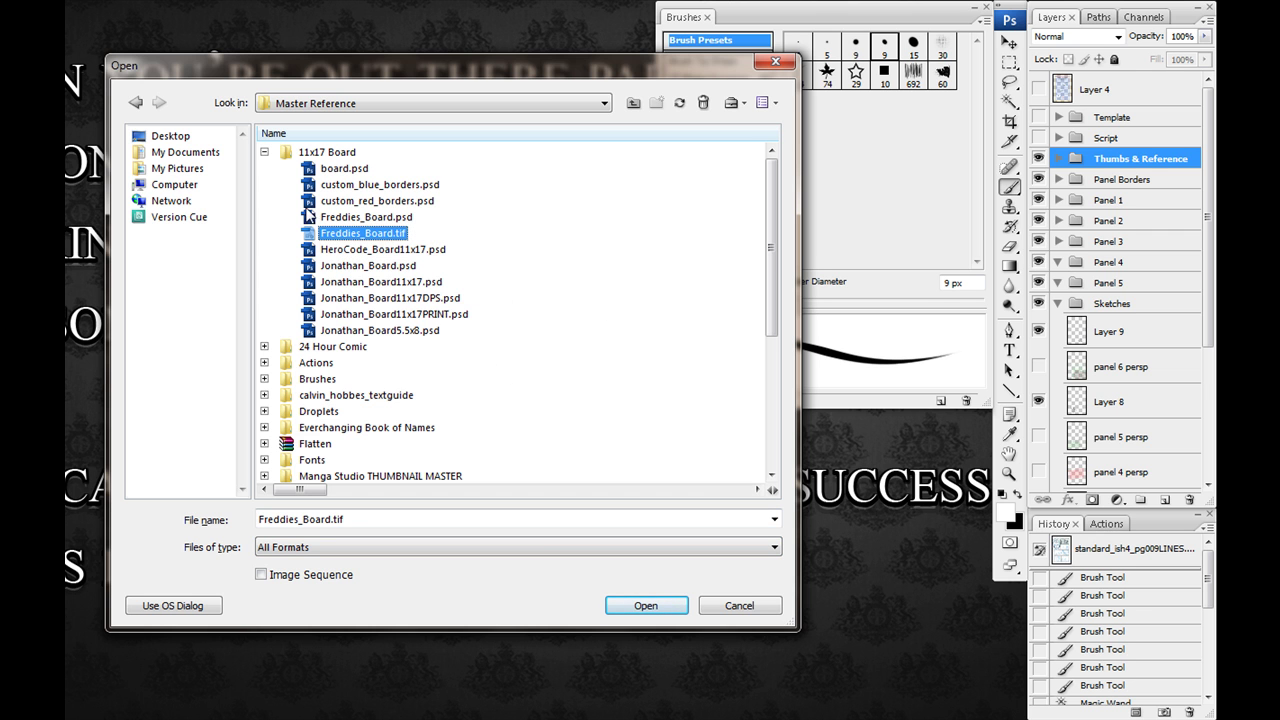
left_click(338, 218)
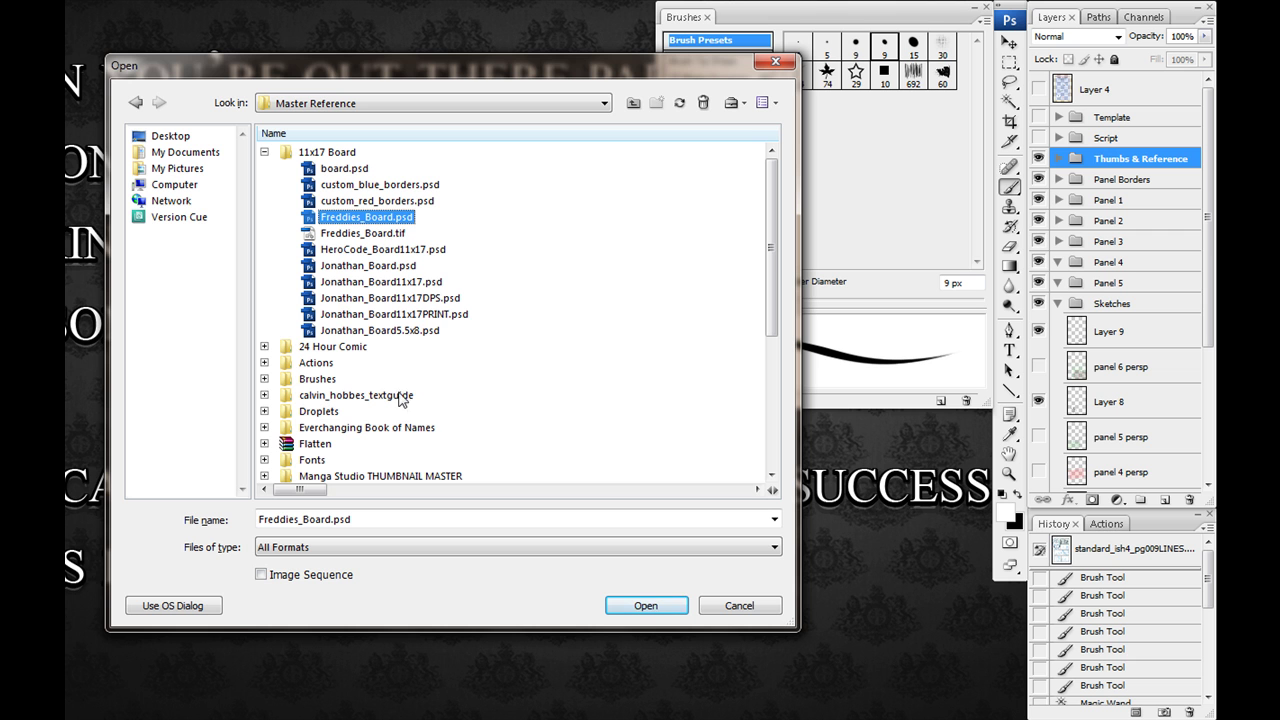
left_click(372, 298)
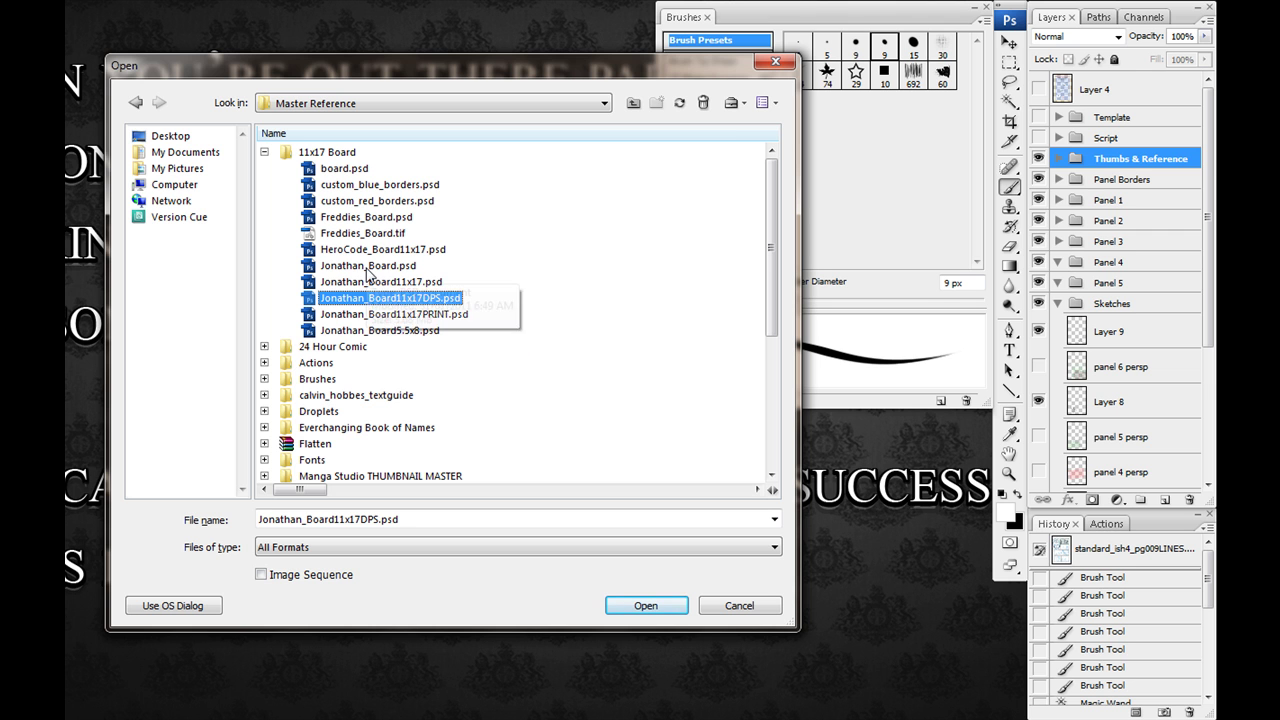
left_click(368, 332)
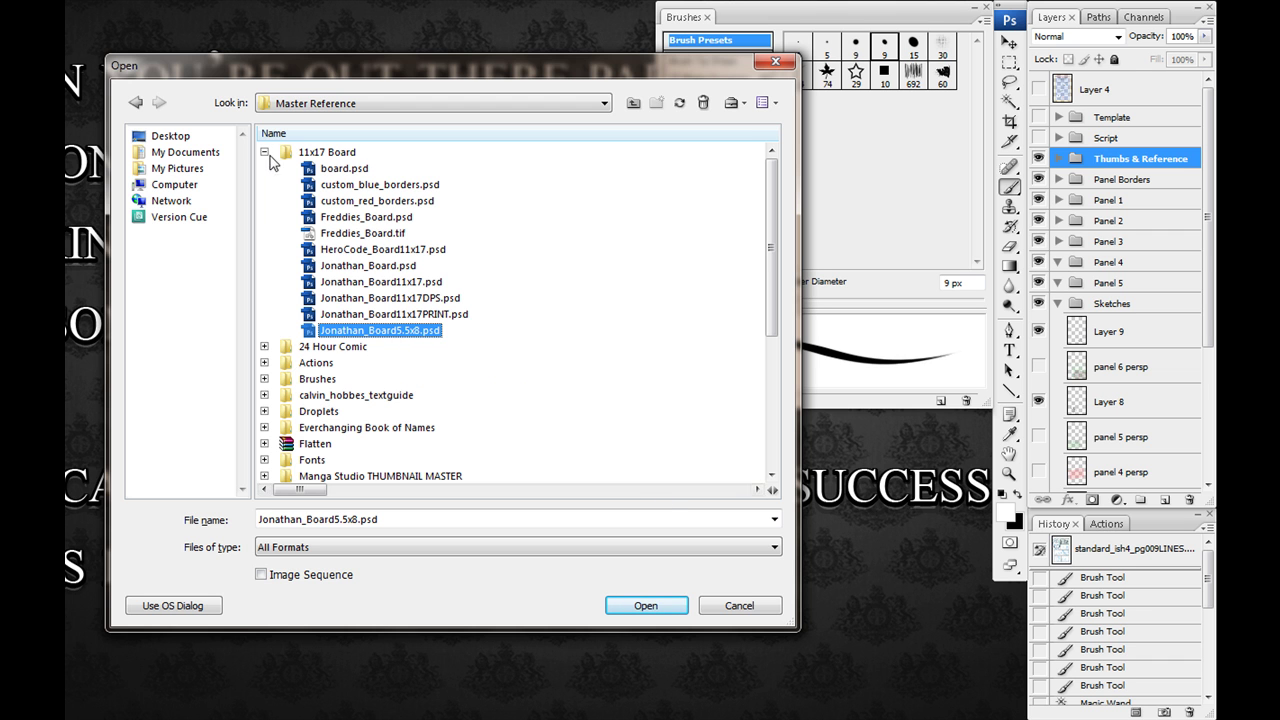
left_click(266, 152)
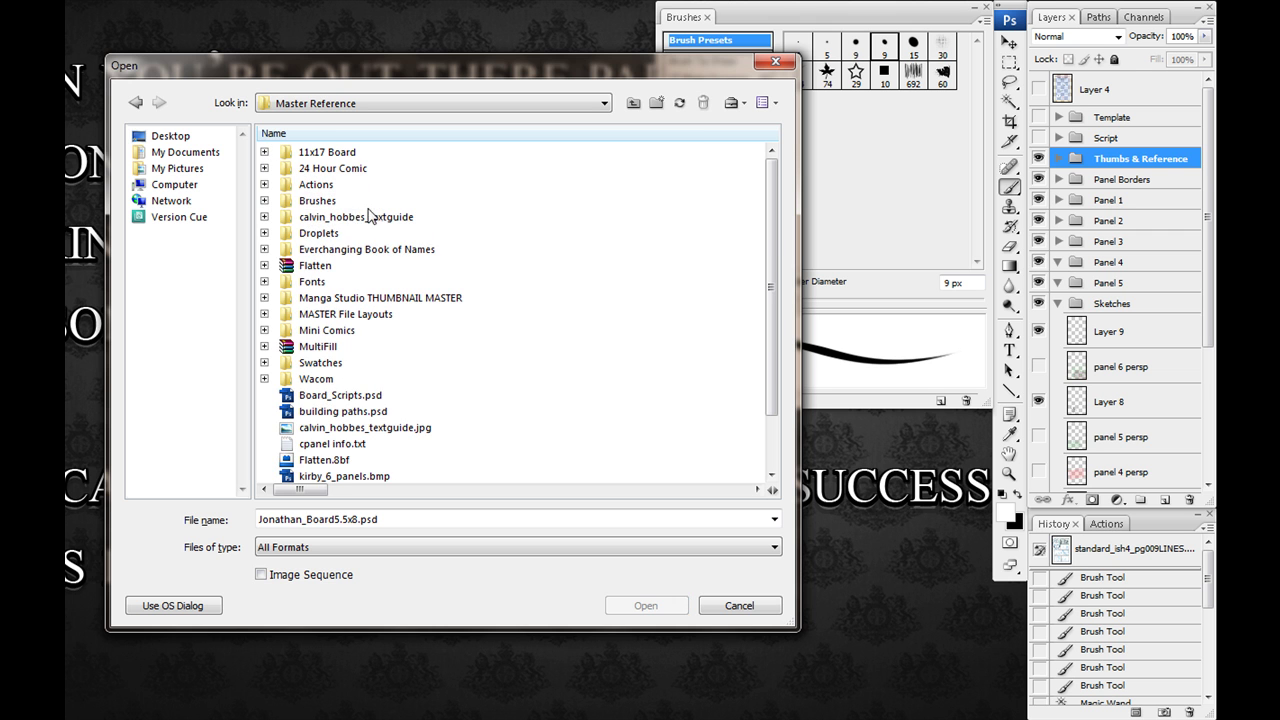
Step: Check the comics actions file stored in the Actions folder
left_click(264, 184)
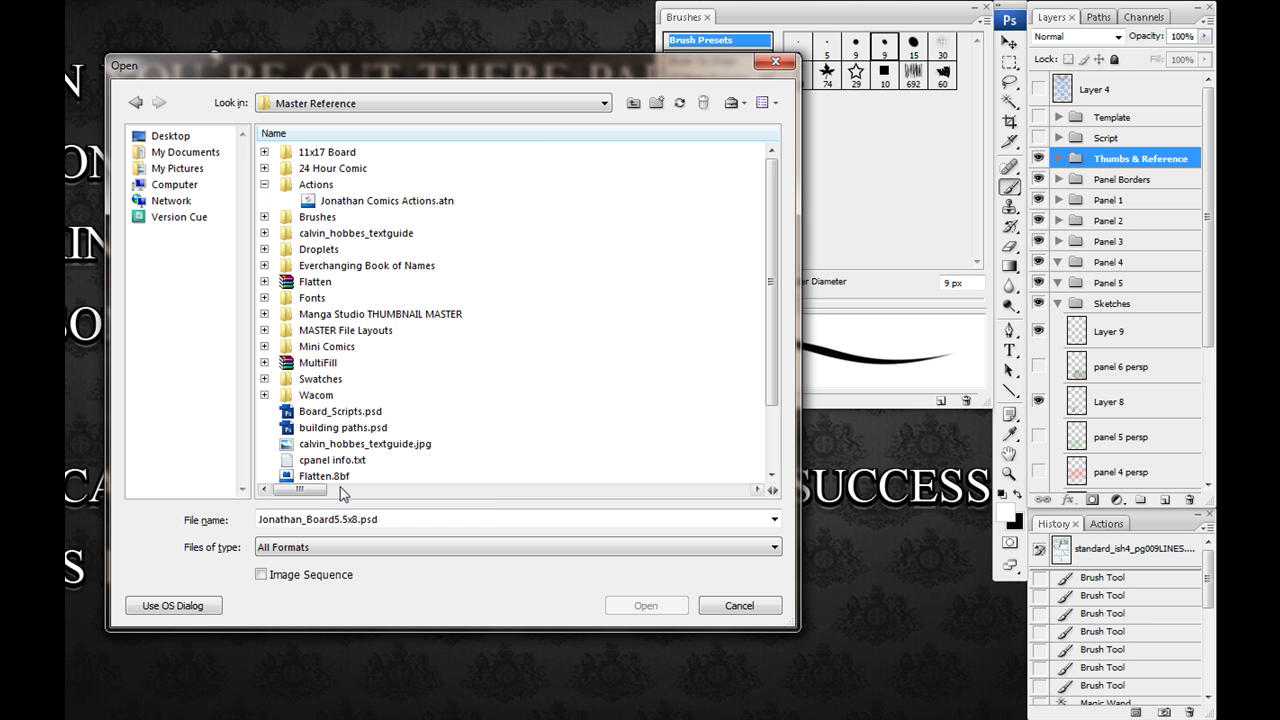
left_click(330, 203)
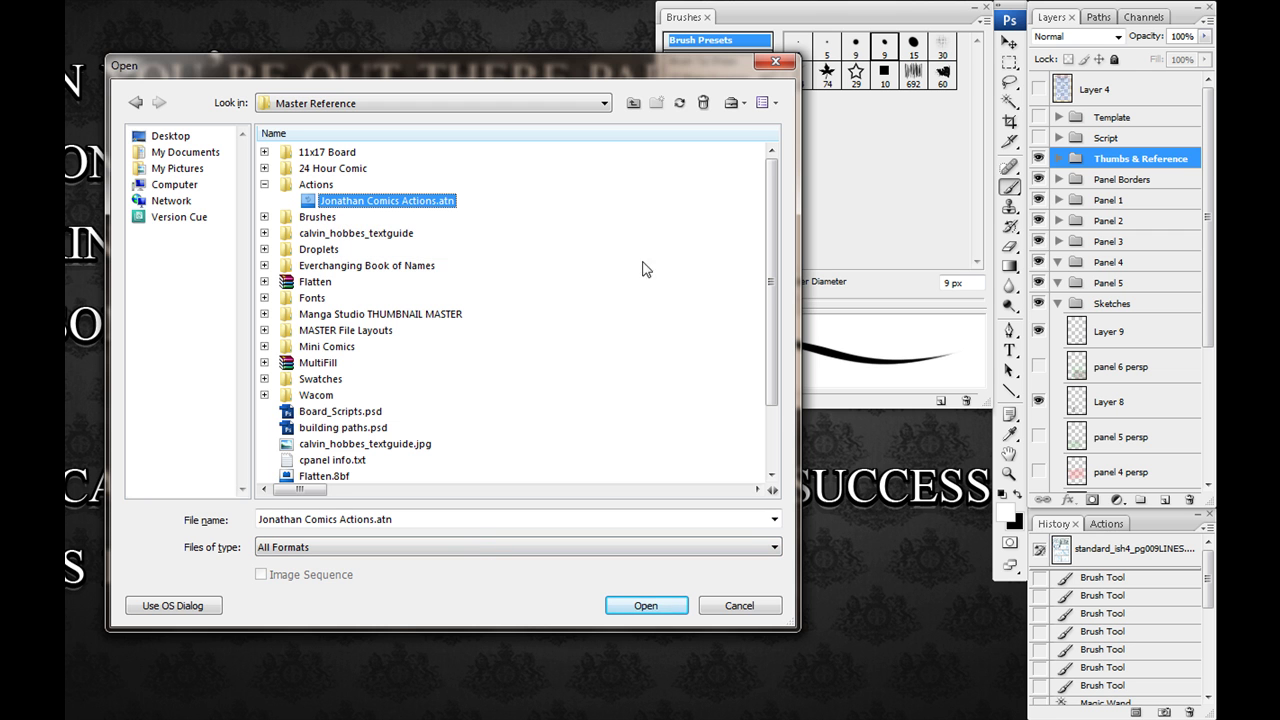
left_click(264, 184)
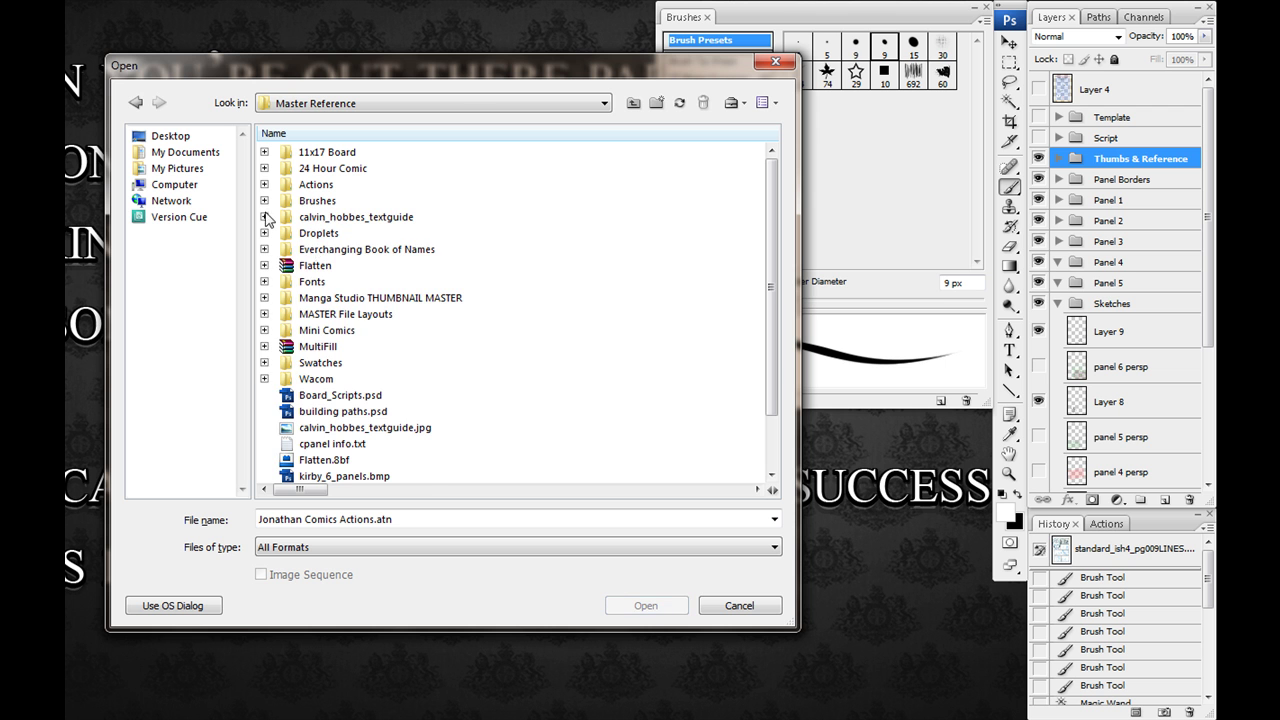
Step: Browse the brush sets in the Brushes folder, including Digital Comics Colour, NagelSeries33, Real Smoke (1250 pixels) and Ultimate Space 2
left_click(264, 200)
mouse_move(773, 226)
left_mouse_down()
mouse_move(767, 342)
mouse_move(768, 228)
left_mouse_up()
left_click(353, 300)
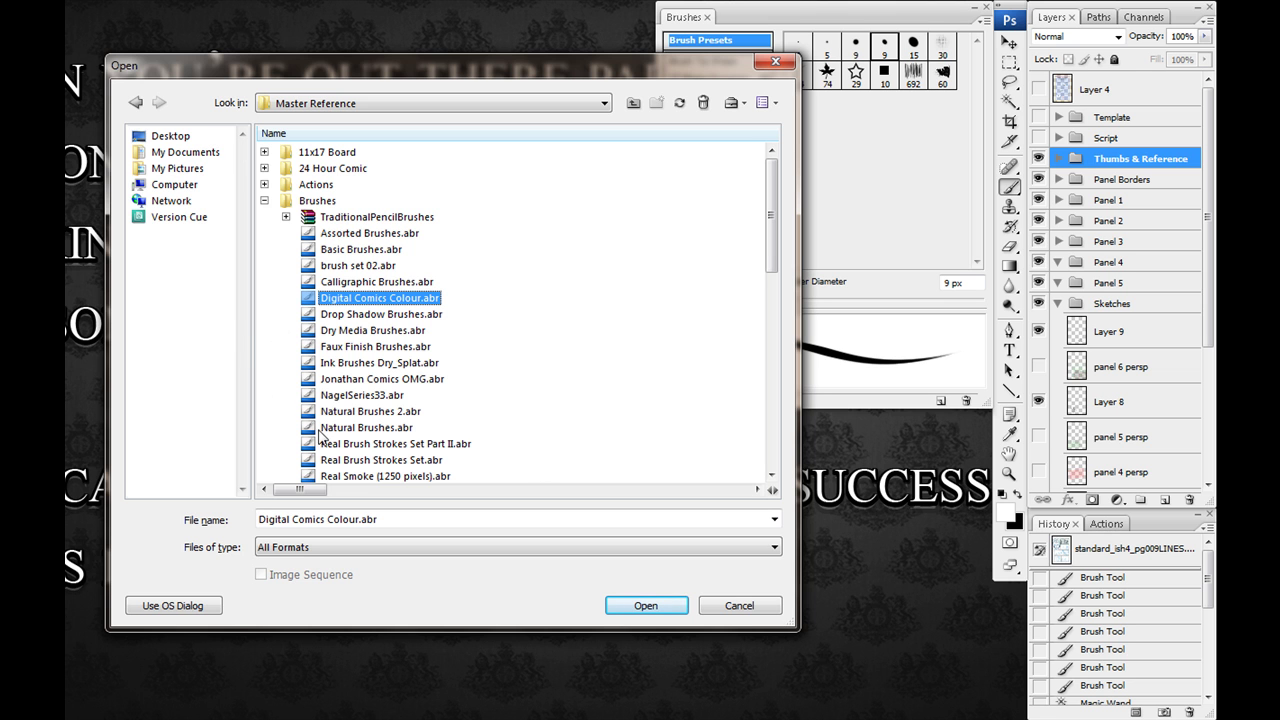
left_click(347, 397)
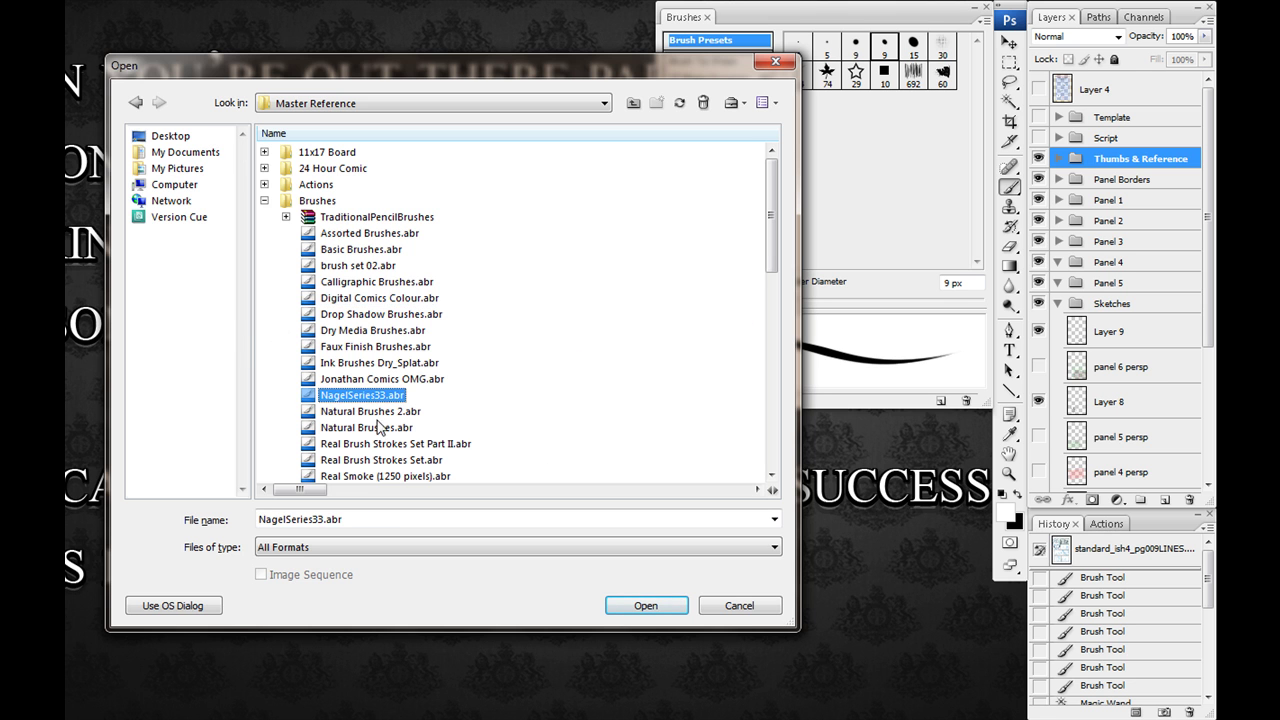
left_click_drag(771, 270, 842, 306)
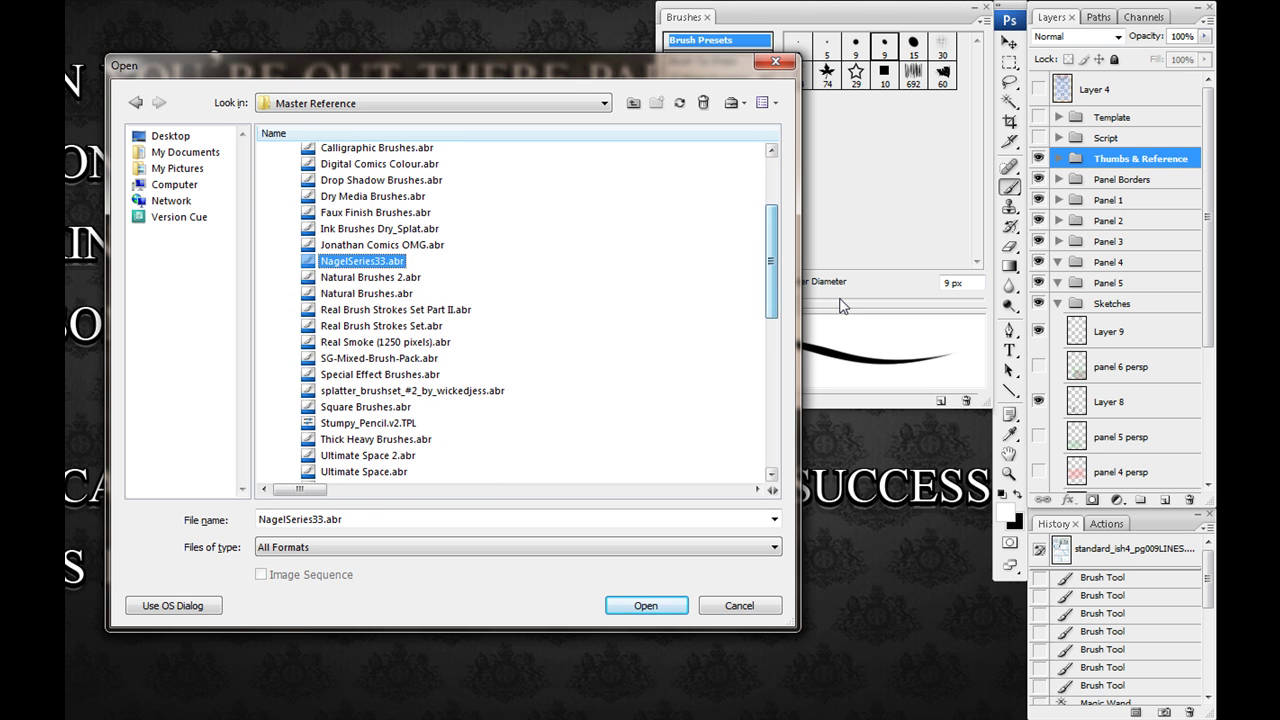
left_click(336, 377)
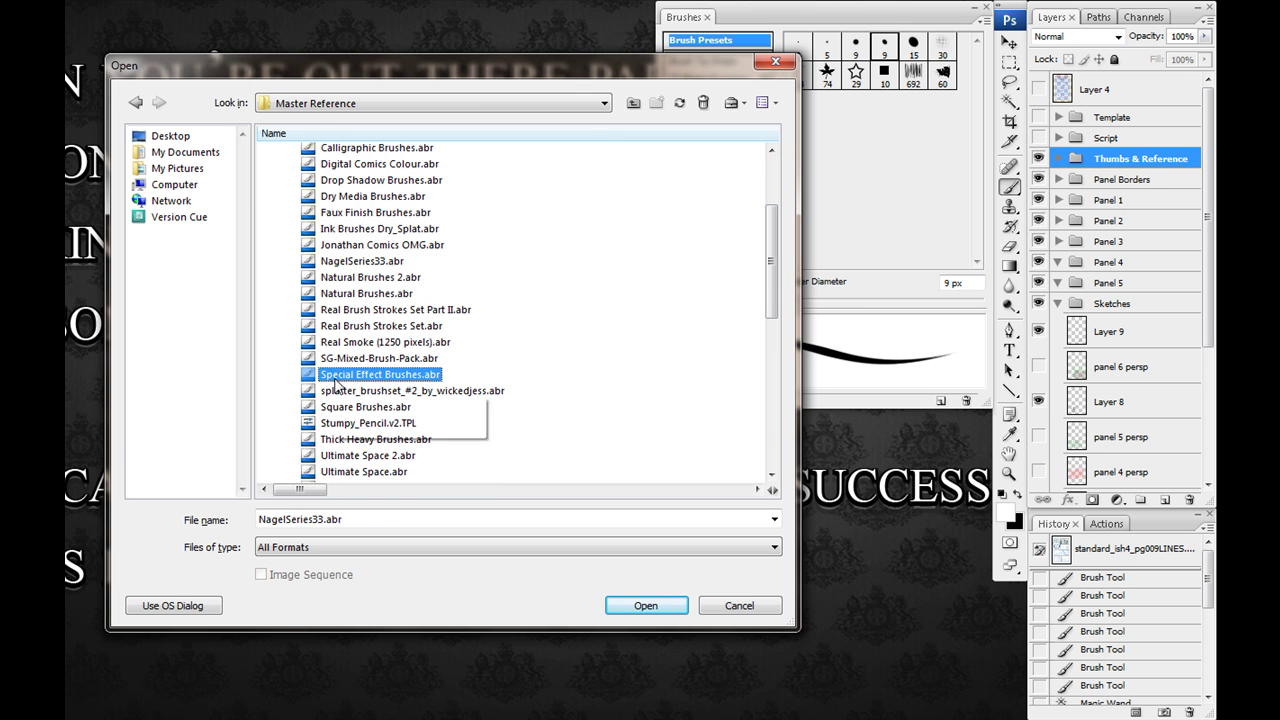
left_click(349, 359)
left_click(344, 346)
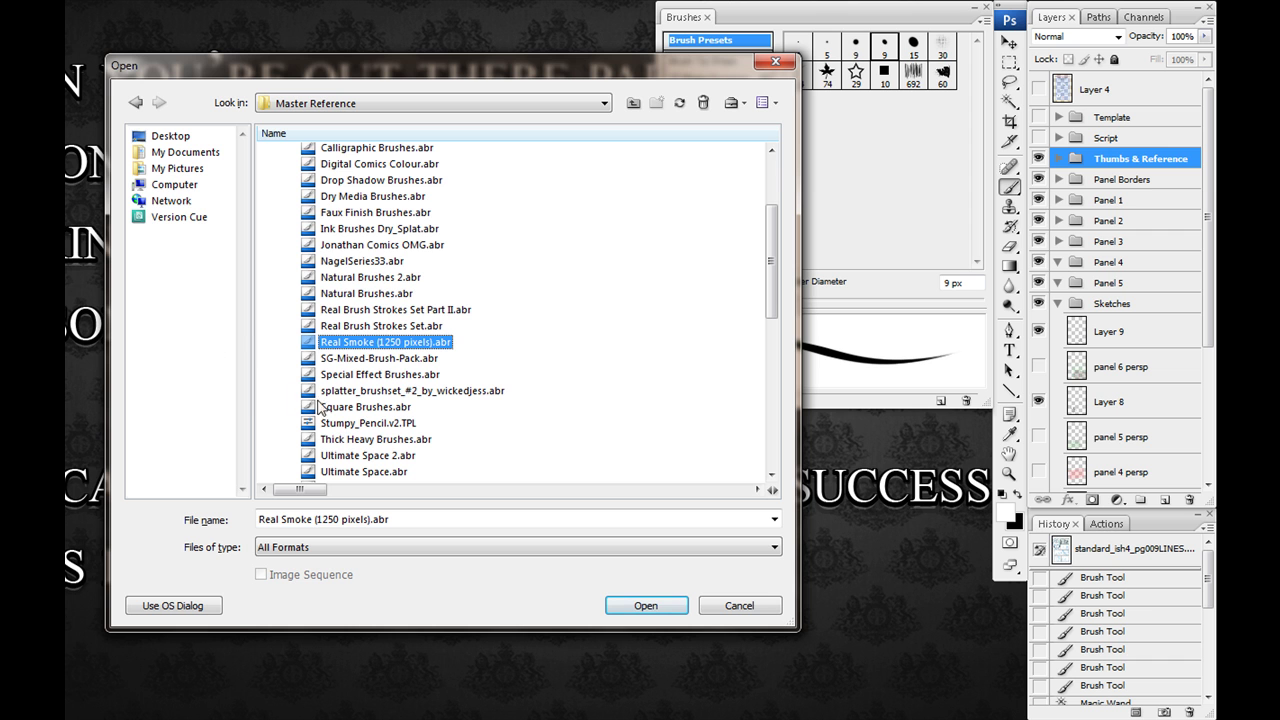
left_click(365, 470)
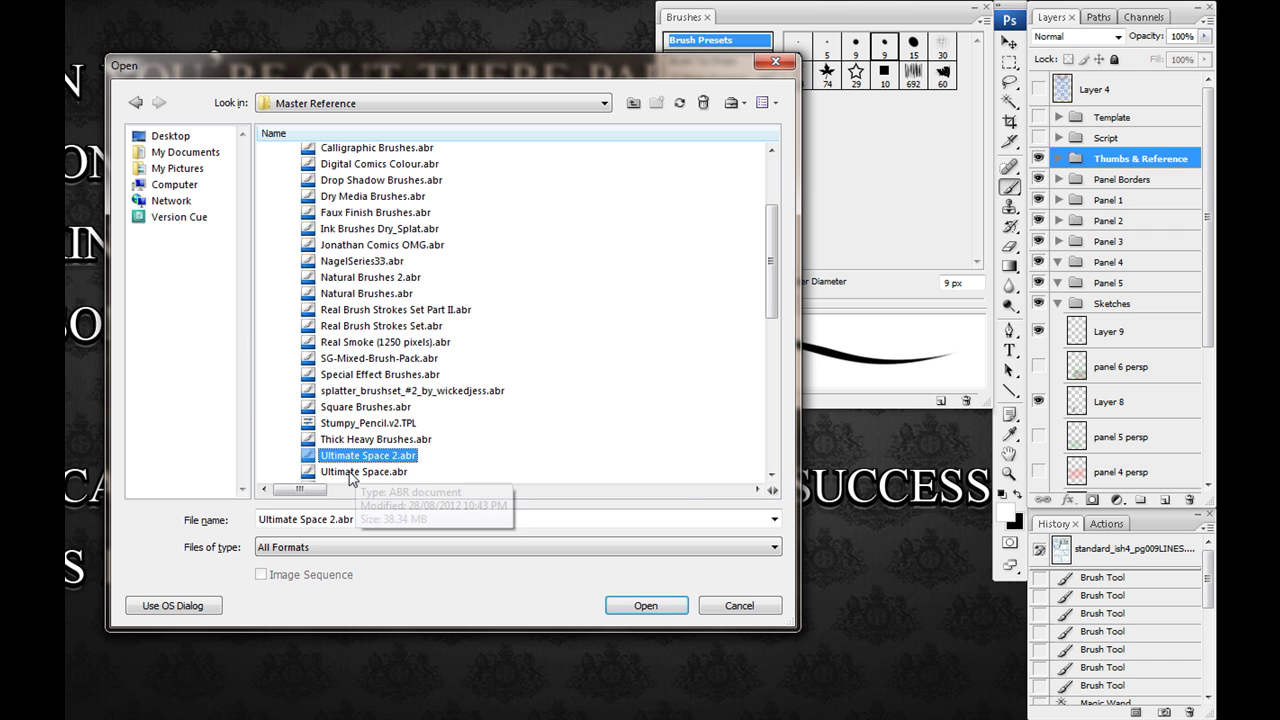
left_click(345, 456)
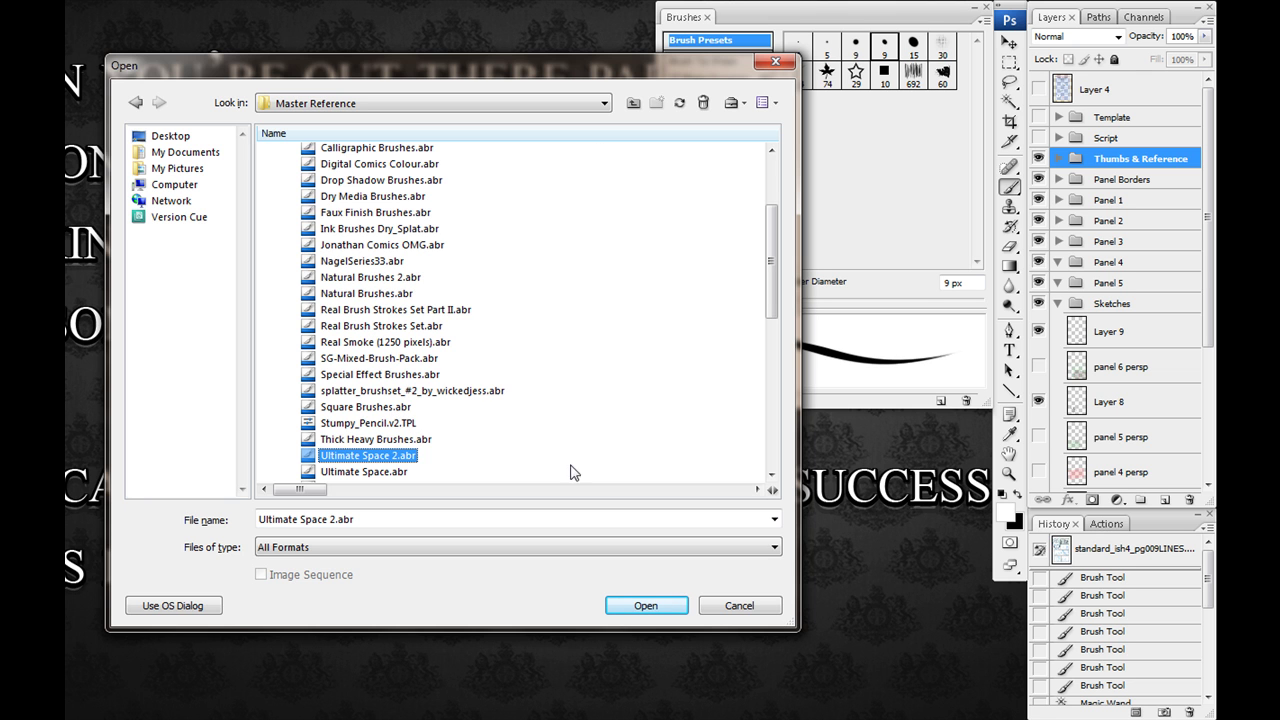
scroll(771, 266, "up", 2)
left_click(264, 169)
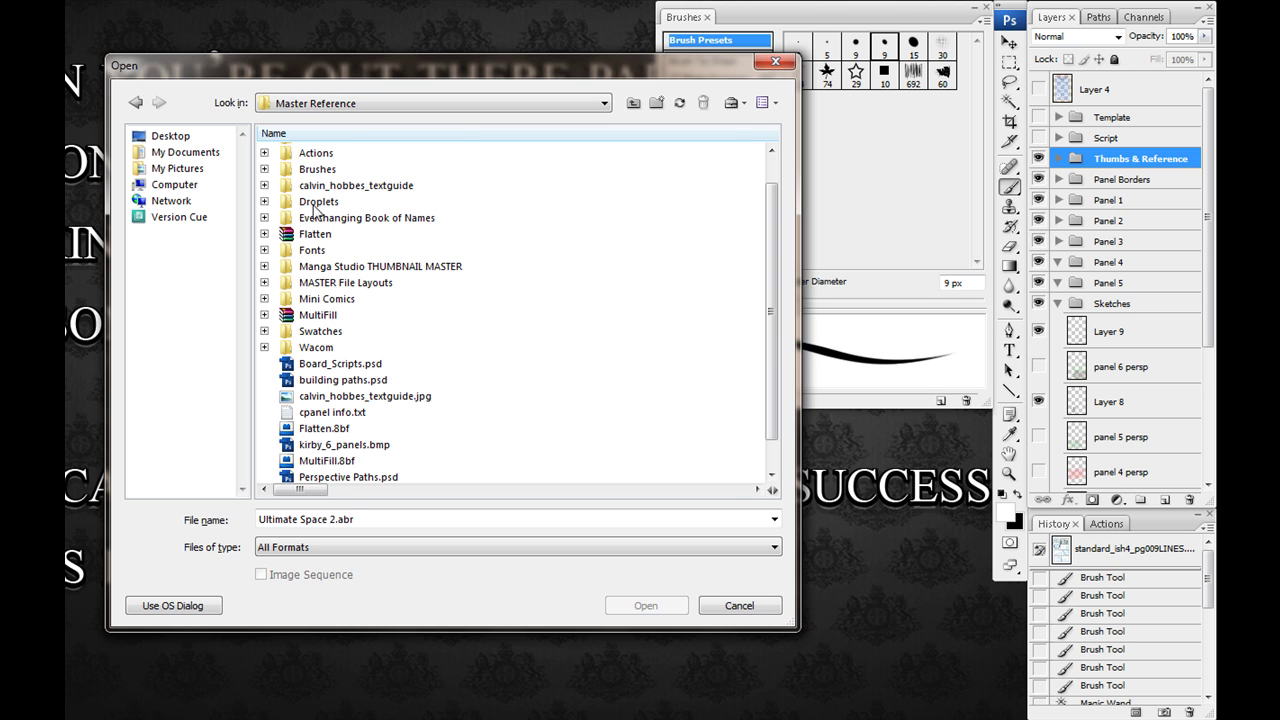
Step: Locate the Perspective Paths.psd file among the loose files in Master Reference
scroll(768, 320, "down", 1)
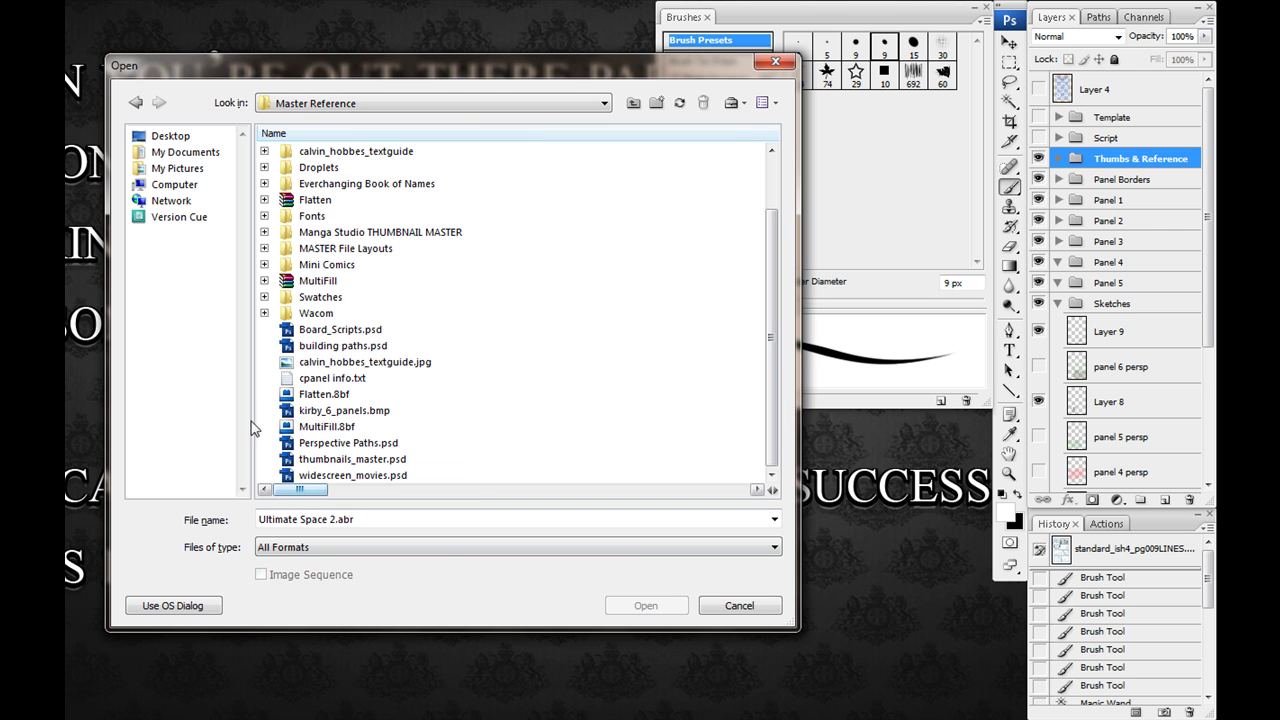
left_click(330, 443)
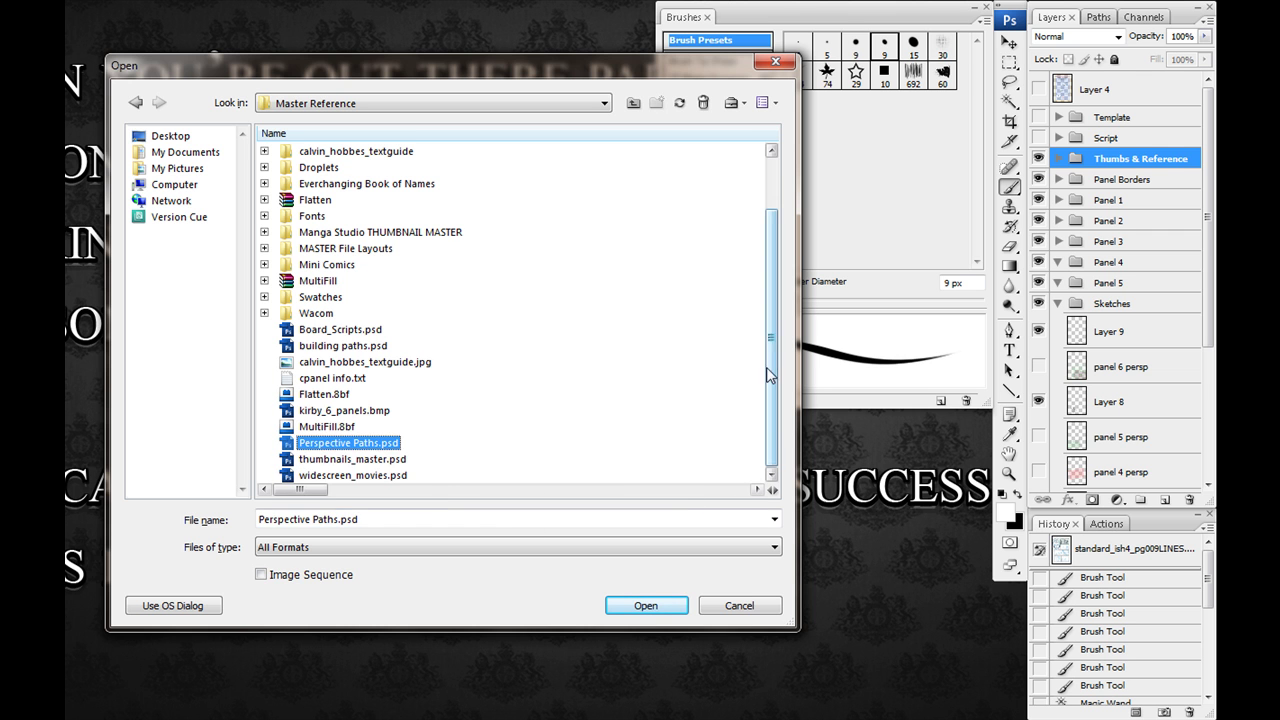
scroll(766, 367, "up", 2)
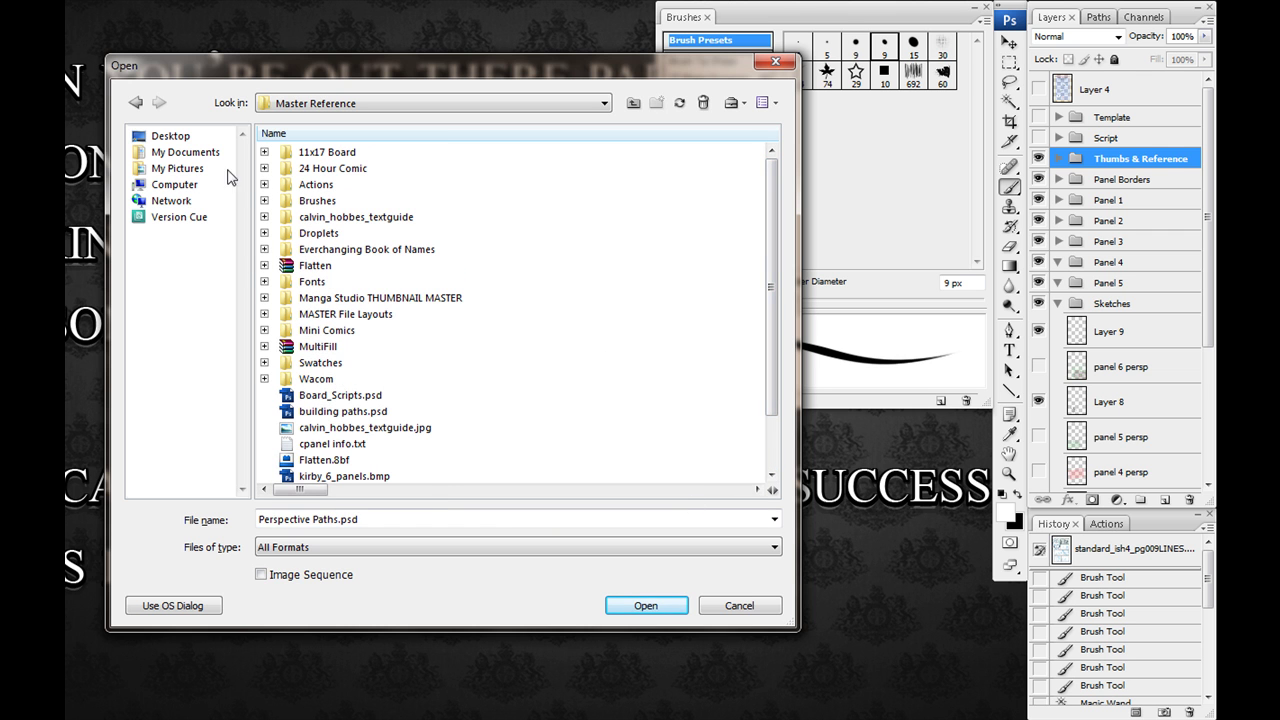
Step: Open Freddies_Board.tif from the 11x17 Board folder
left_click(265, 152)
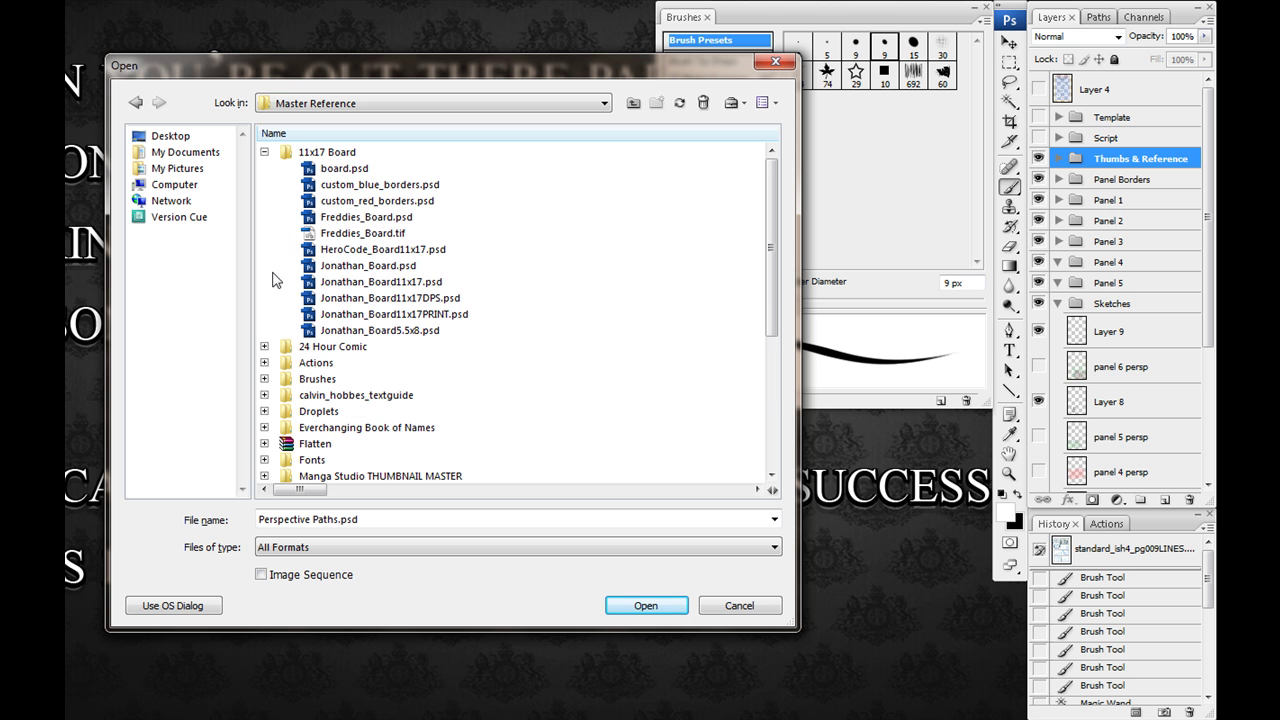
left_click(342, 236)
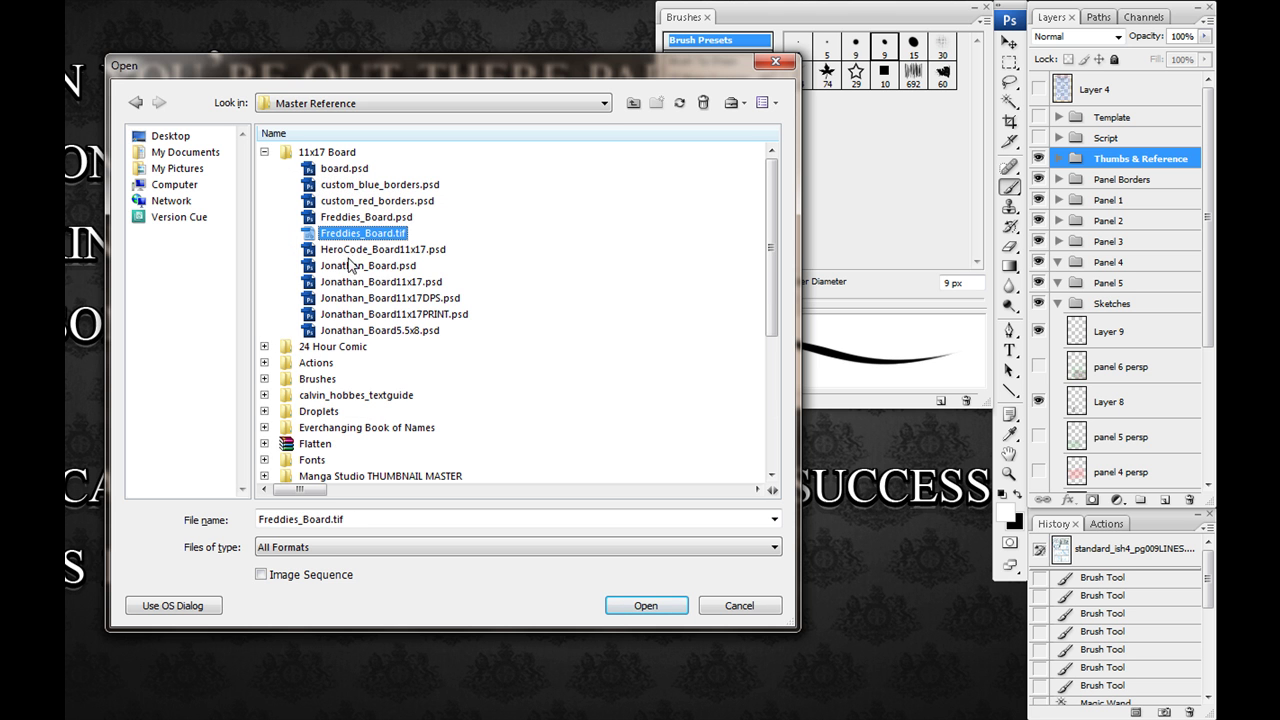
left_click(634, 606)
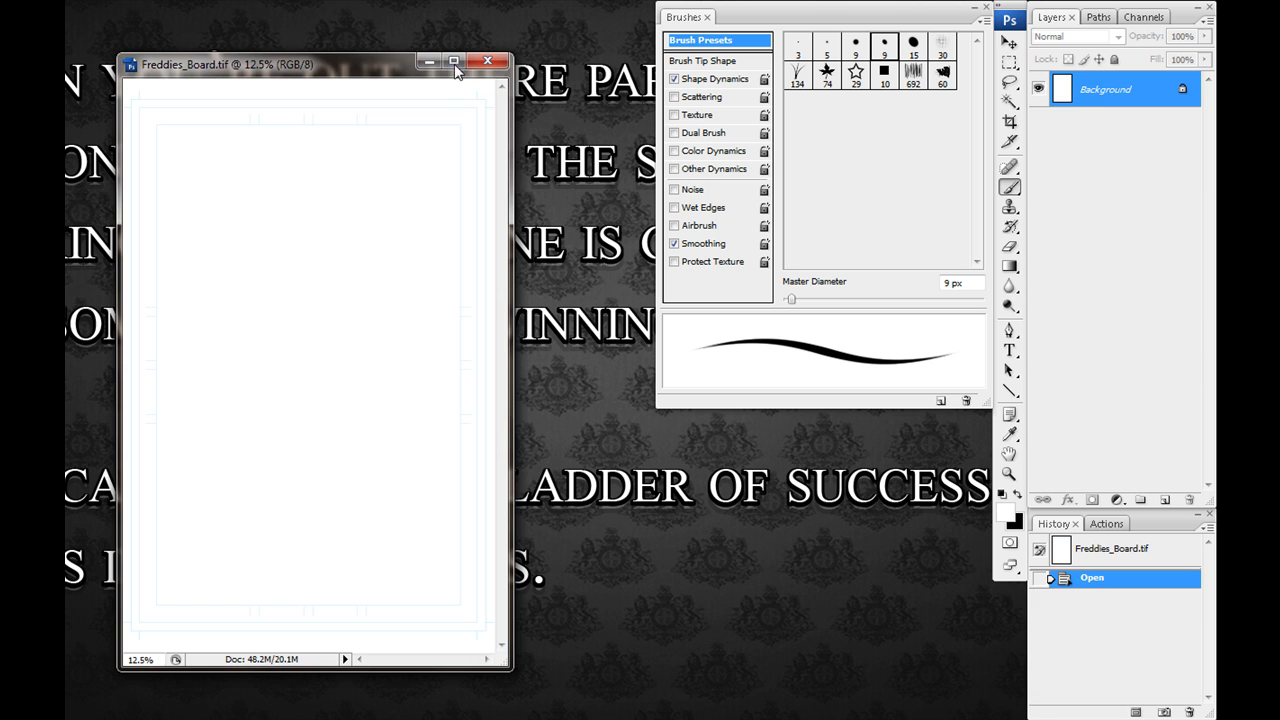
Step: Maximize the Freddies_Board.tif document and show it enlarged in full screen mode, clear of the Brushes palette
left_click(453, 63)
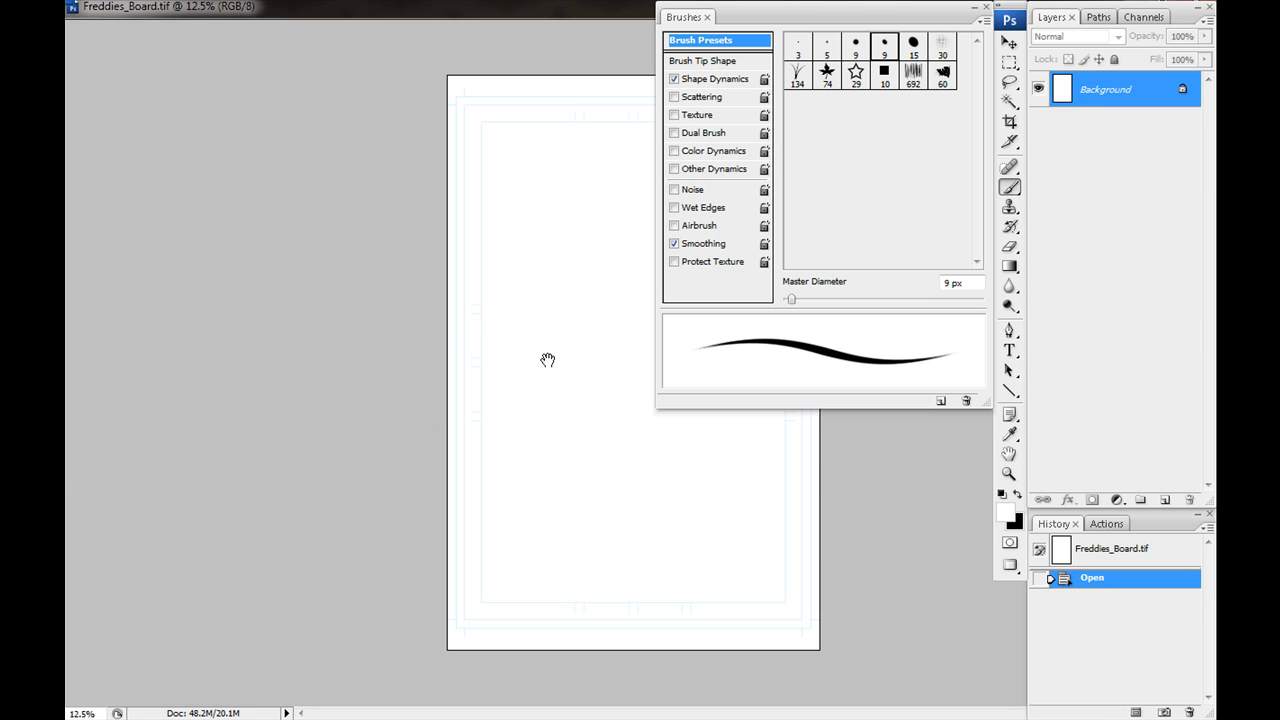
key("f")
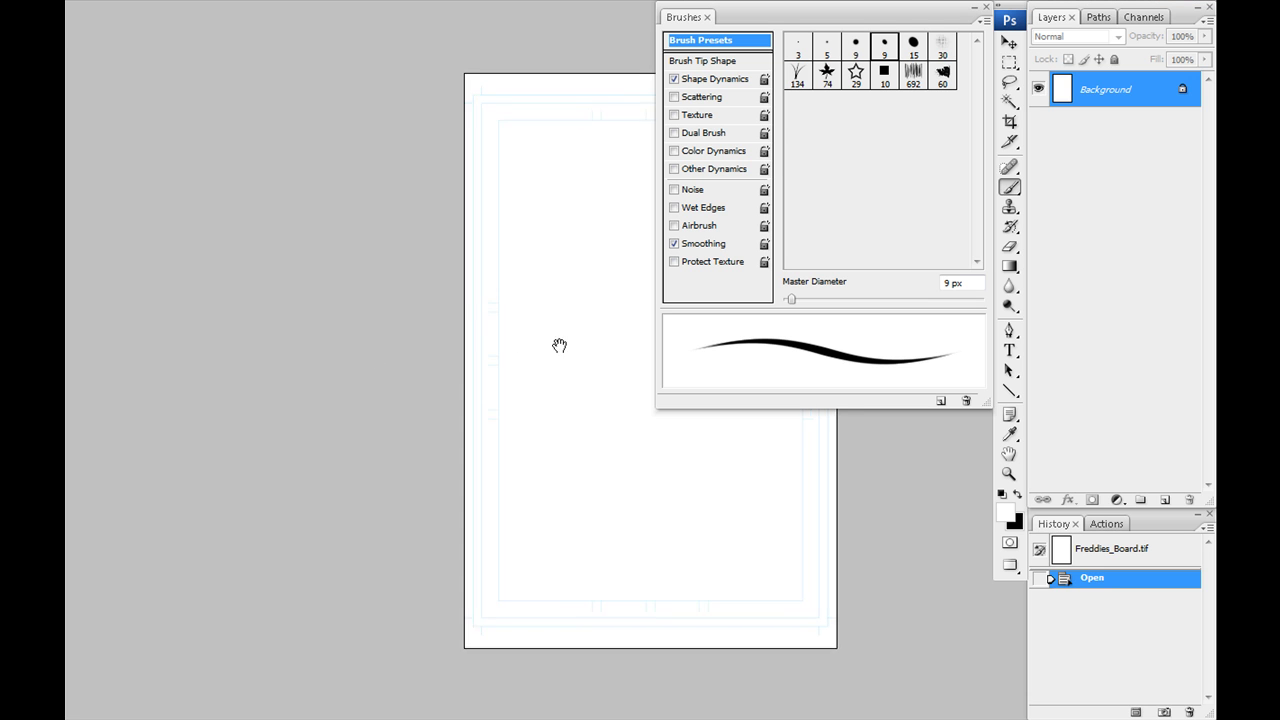
left_click_drag(540, 344, 299, 344)
key("ctrl+plus")
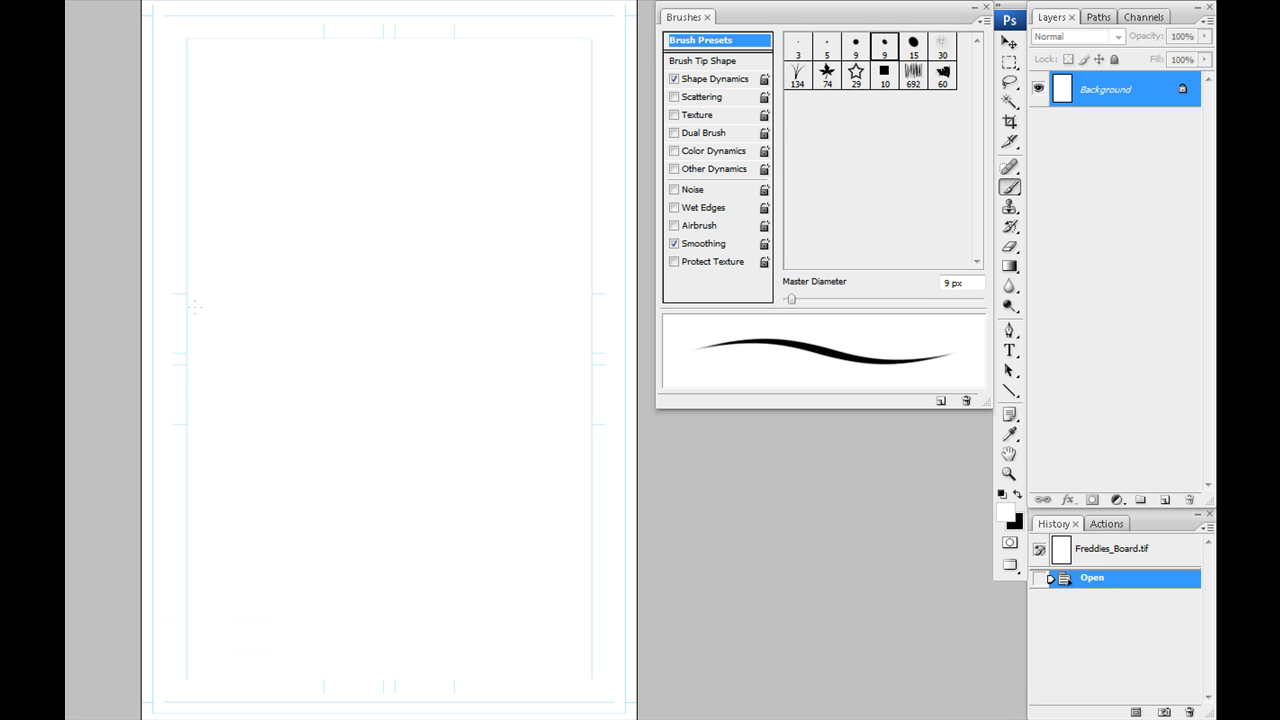
Step: Collapse the Brushes palette and bring the blue guide lines at the board's upper-left corner into close view
left_click_drag(369, 201, 346, 400)
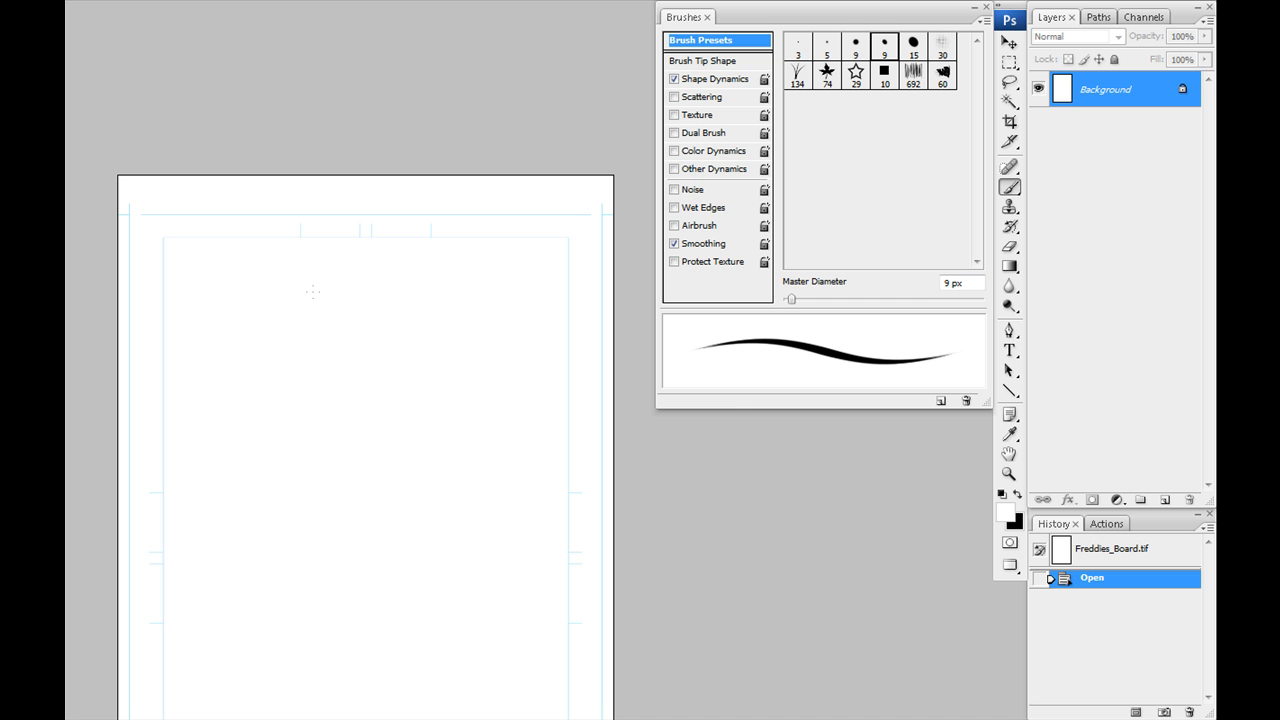
key("ctrl+plus")
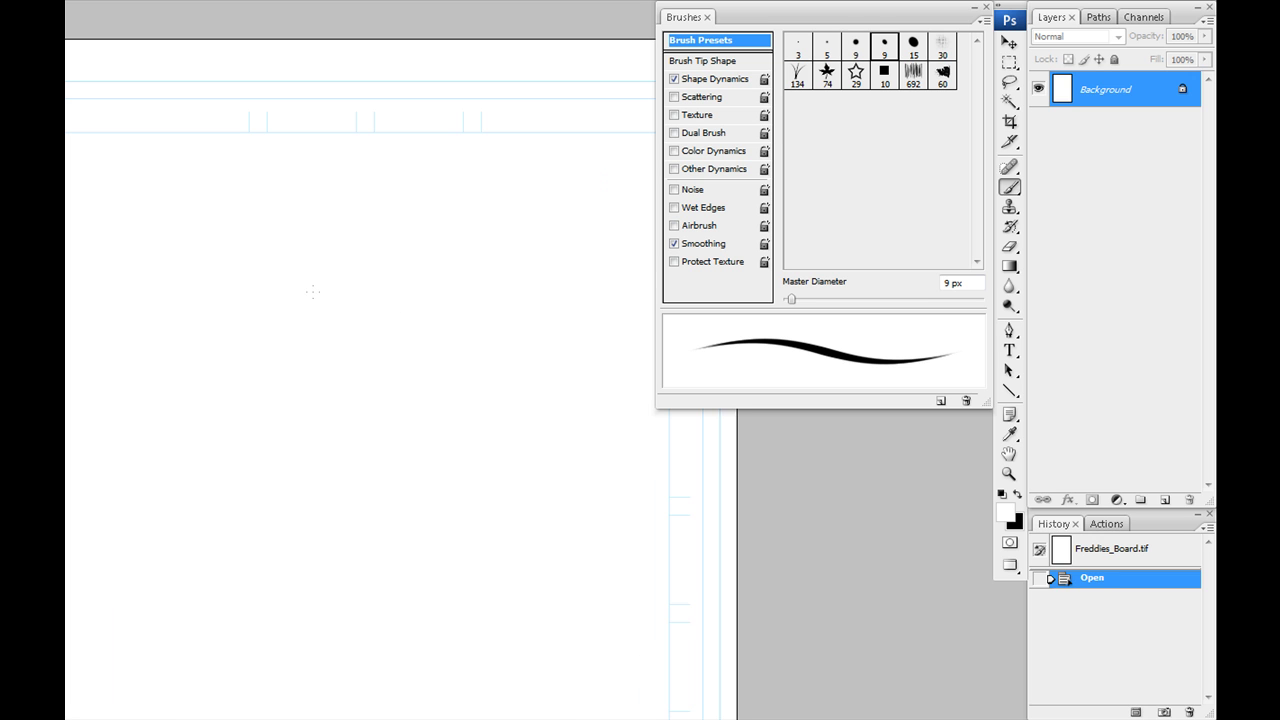
left_click(974, 7)
mouse_move(483, 256)
left_mouse_down()
mouse_move(643, 287)
mouse_move(795, 295)
left_mouse_up()
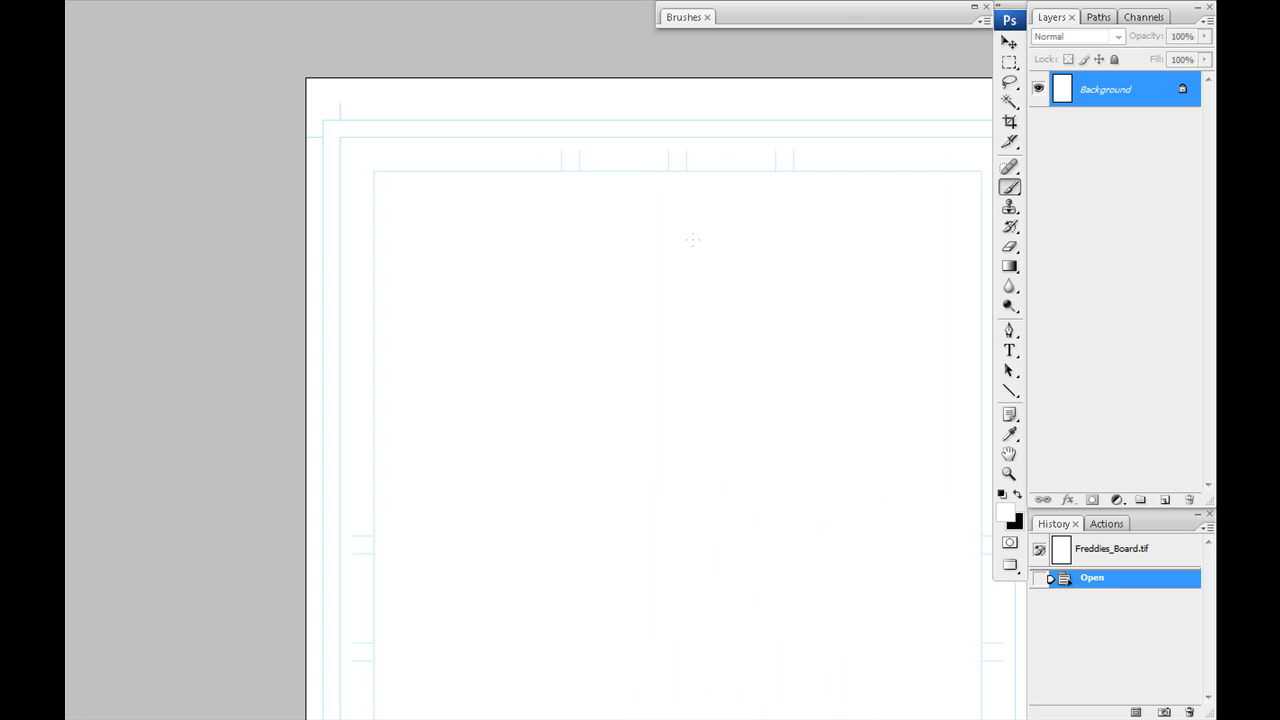
Step: Examine the blue guide lines around the board's top and lower-right corners and along its upper edge
key("ctrl+plus")
left_click_drag(408, 277, 434, 503)
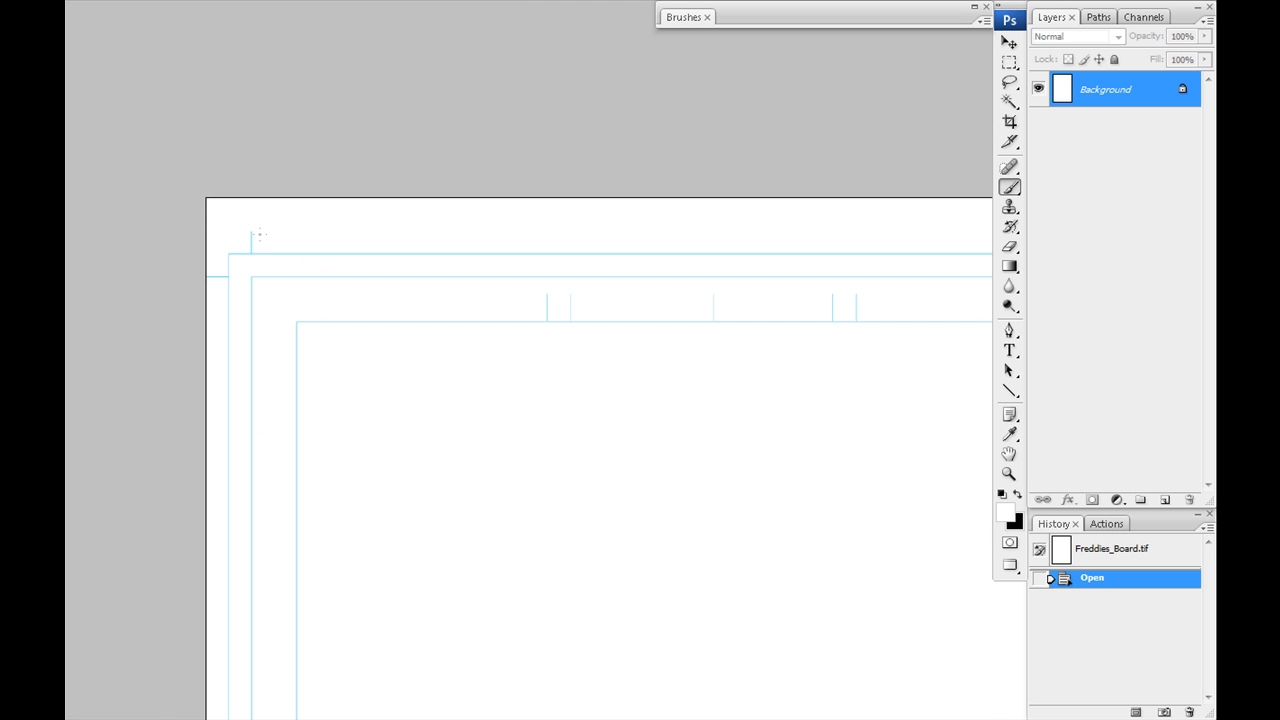
left_click_drag(509, 392, 239, 336)
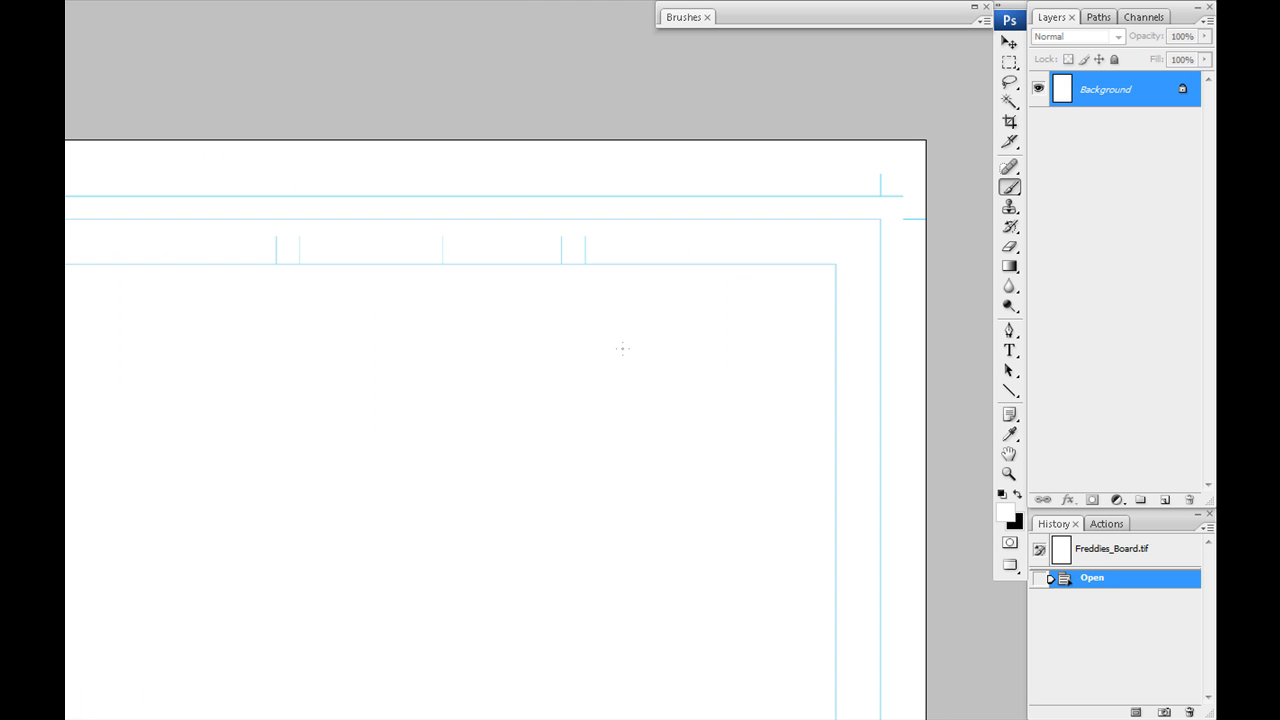
left_click_drag(764, 551, 718, 114)
left_click_drag(753, 577, 702, 368)
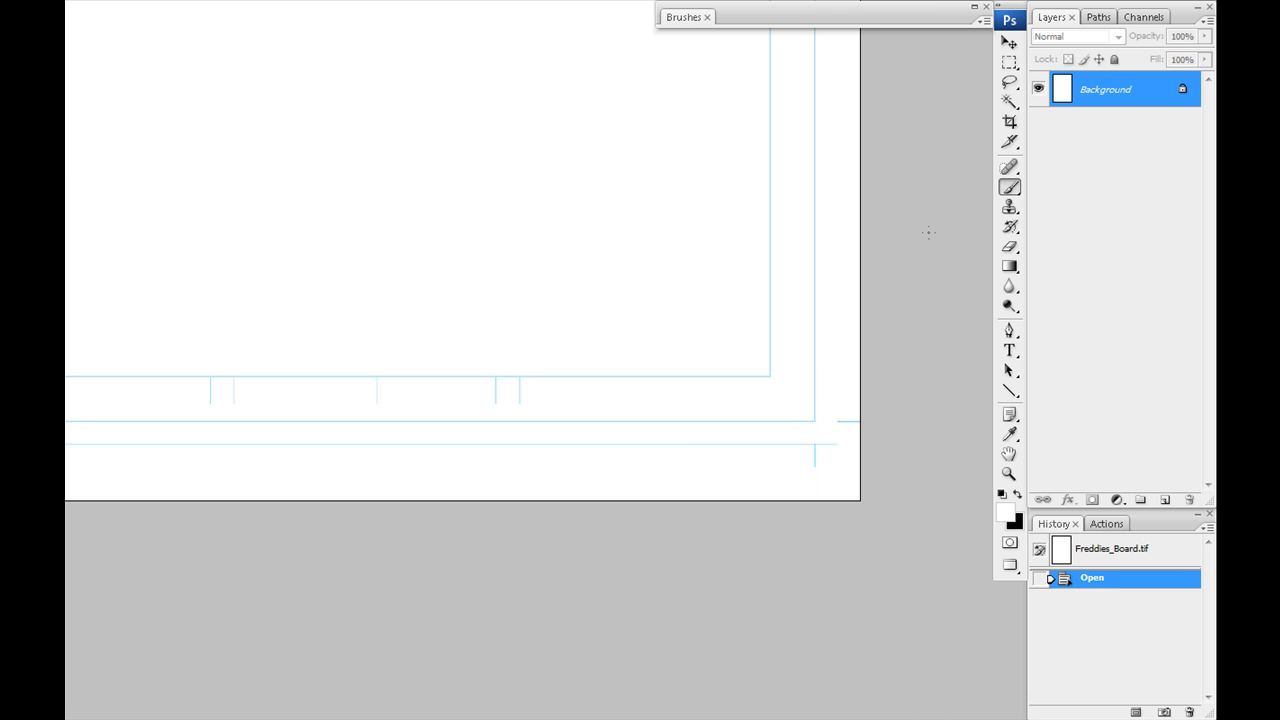
scroll(418, 186, "down", 1)
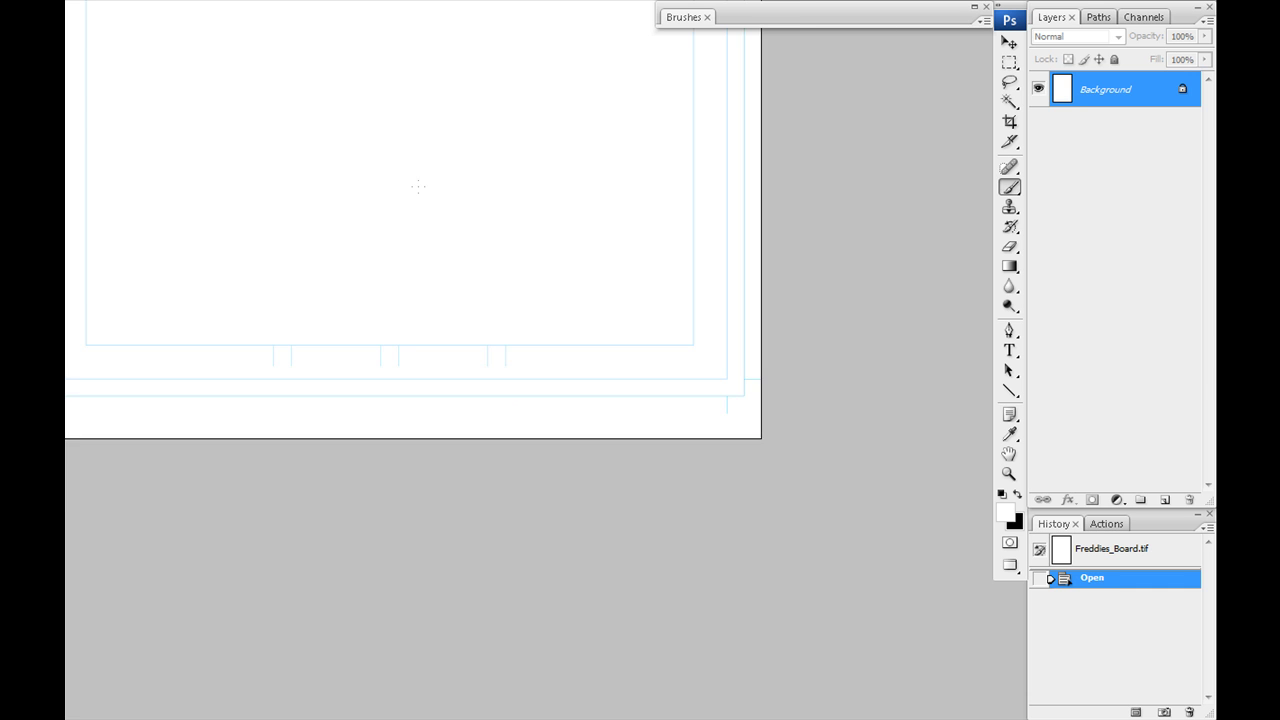
scroll(418, 186, "down", 1)
left_click_drag(412, 175, 480, 323)
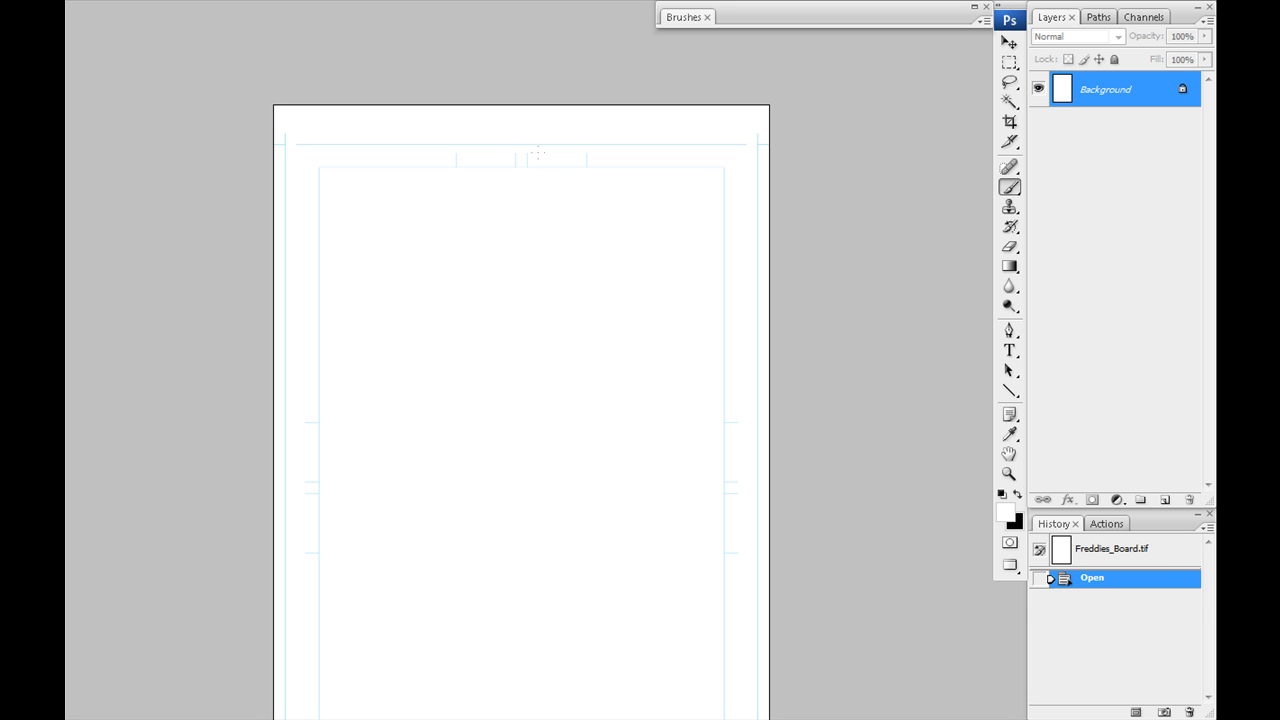
left_click_drag(393, 181, 389, 261)
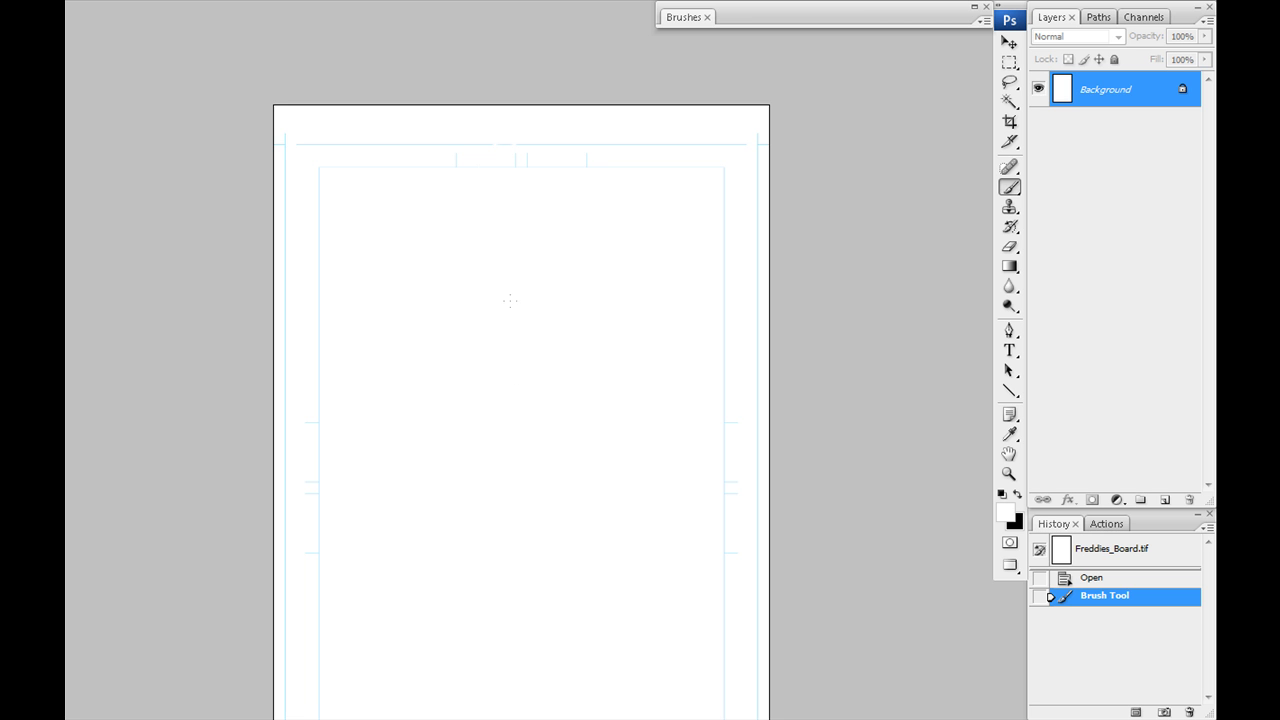
Step: Return Freddies_Board.tif to a standard window and close the document
key("f")
key("f")
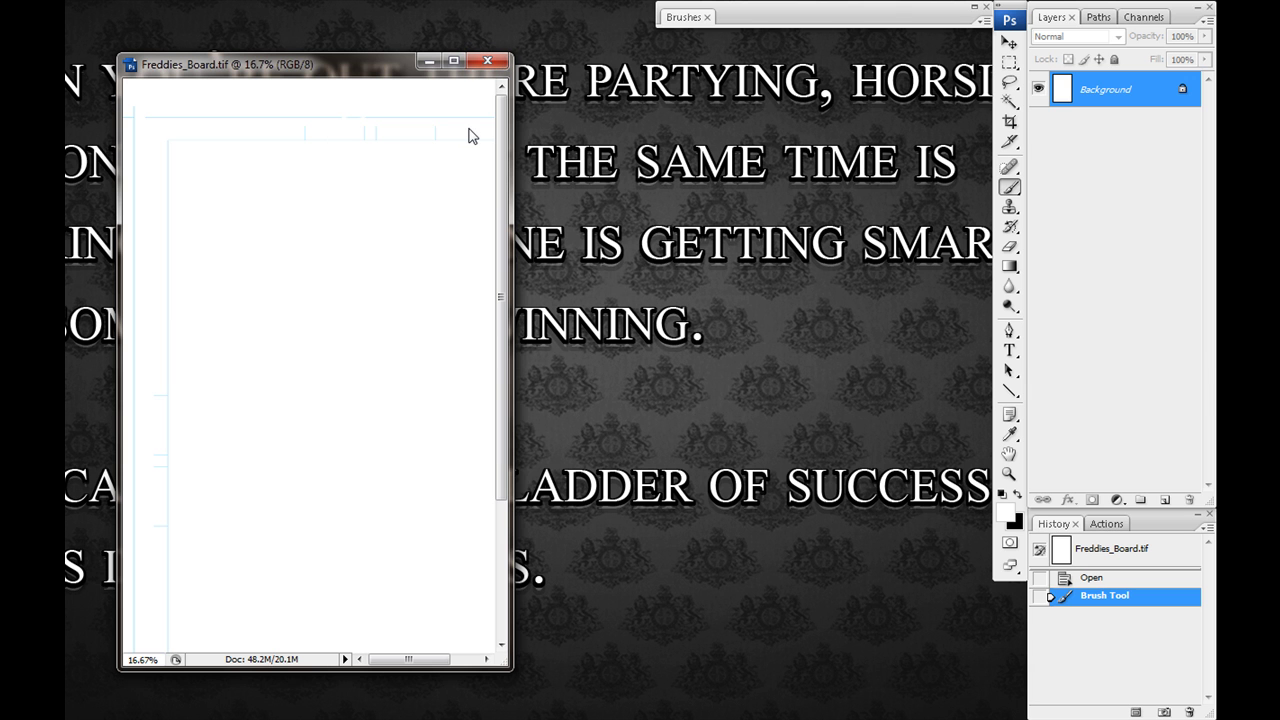
key("ctrl+w")
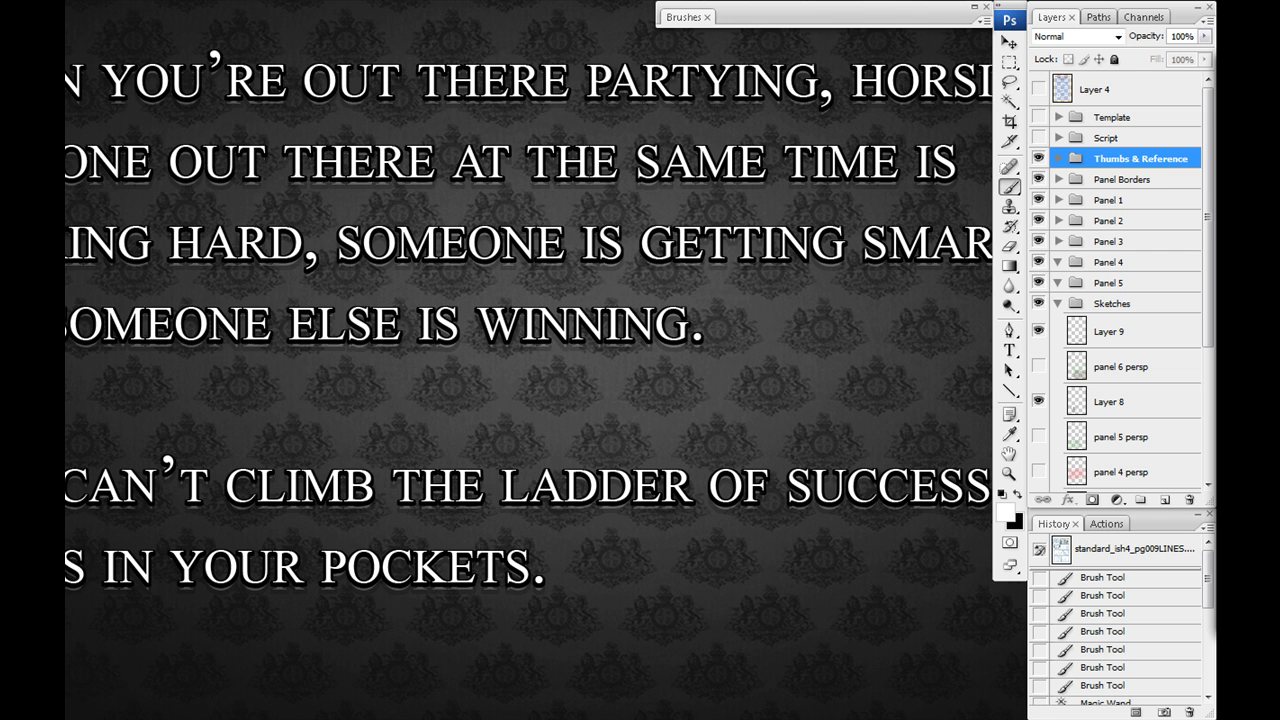
Step: Open HeroCode_Board11x17.psd from the 11x17 Board folder and show it in full screen mode
key("ctrl+o")
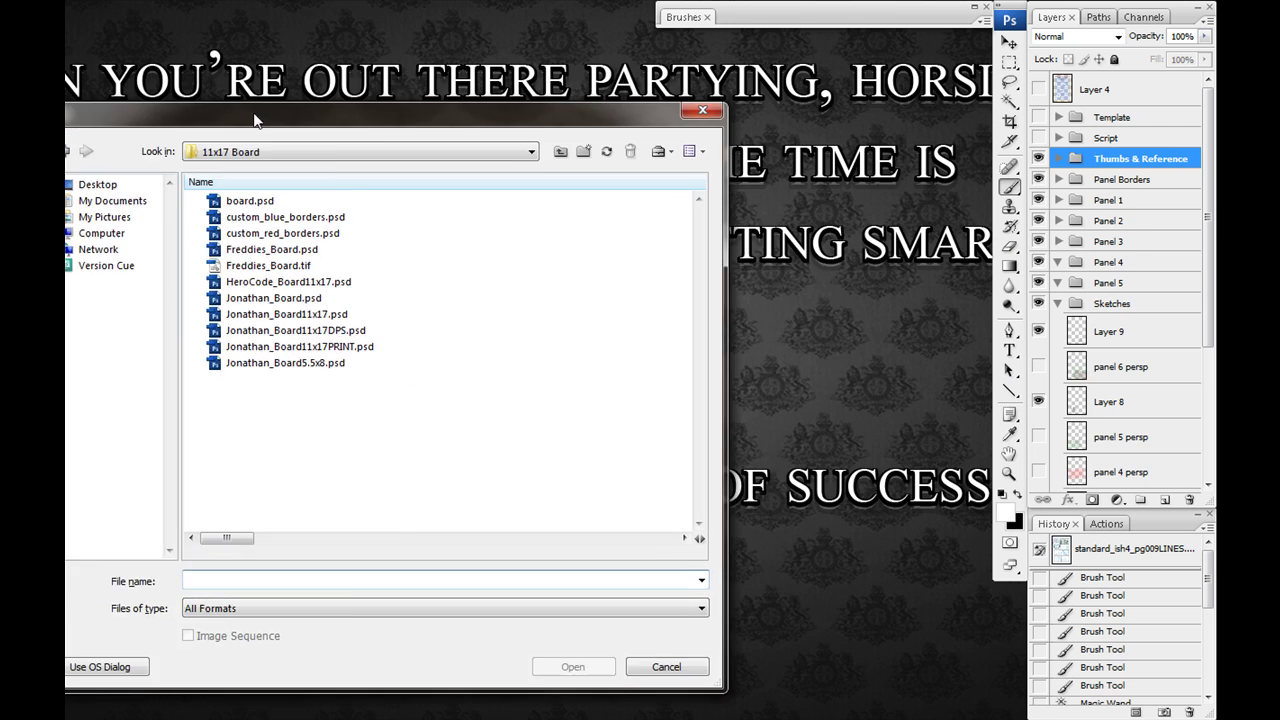
left_click(425, 238)
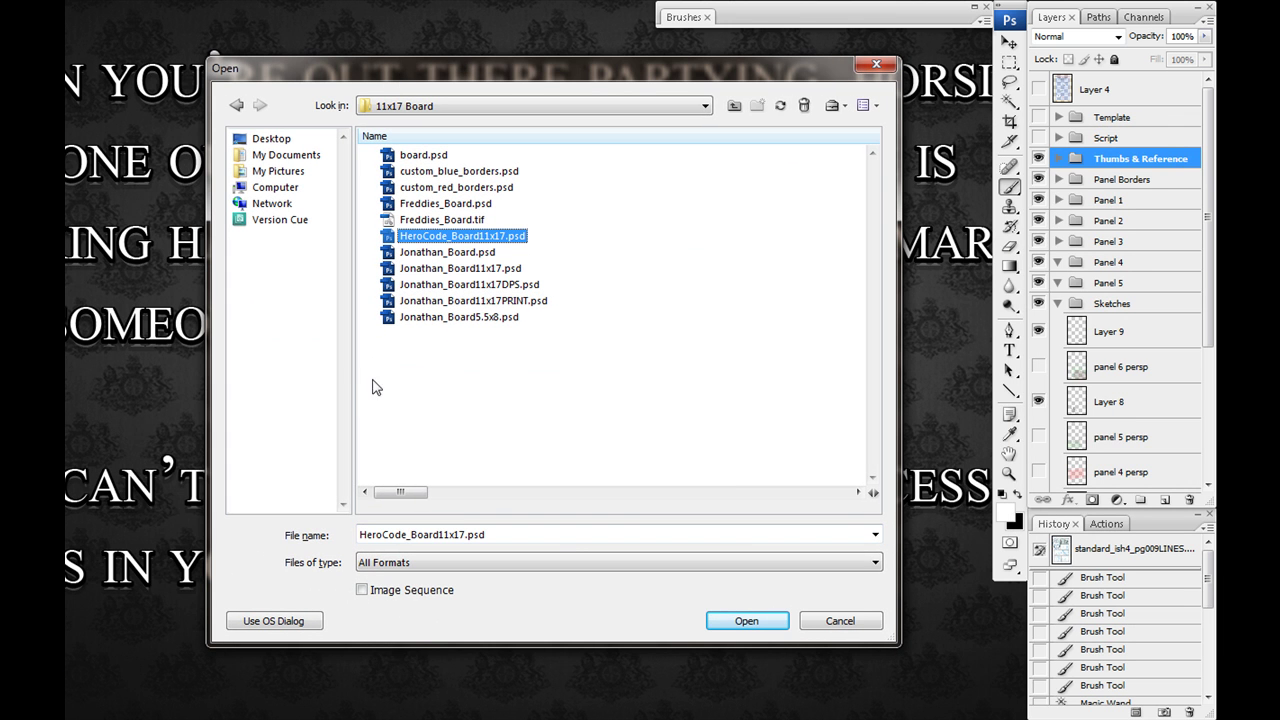
left_click(737, 621)
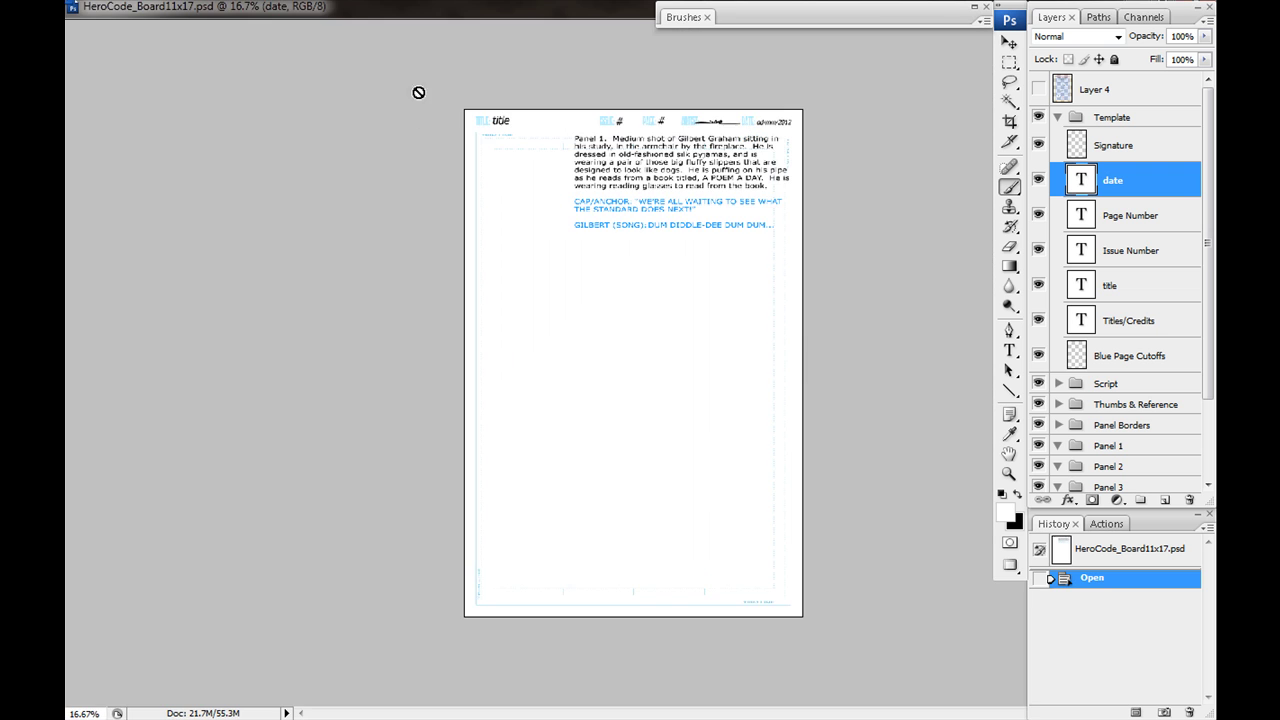
left_click(424, 72)
key("f")
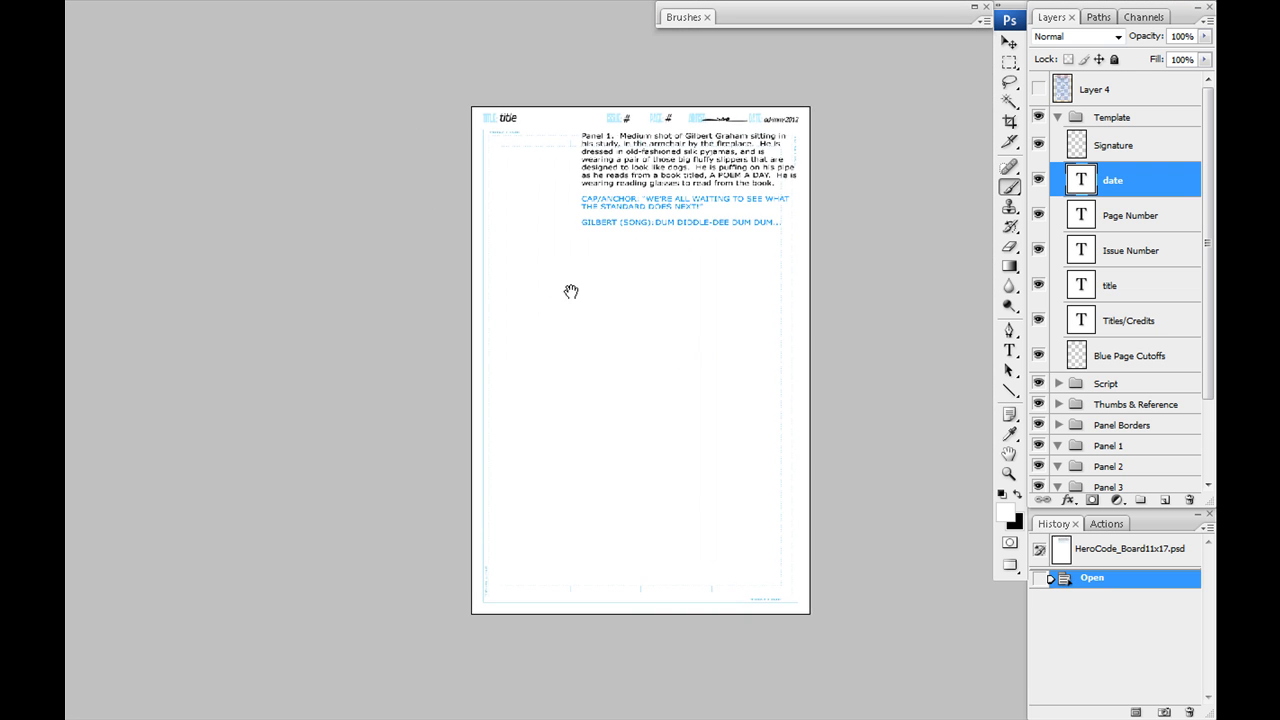
Step: Collapse the Template layer group, toggle it off and on, and hide the Script group
left_click_drag(556, 295, 424, 325)
key("ctrl+plus")
key("ctrl+plus")
left_click_drag(669, 133, 694, 383)
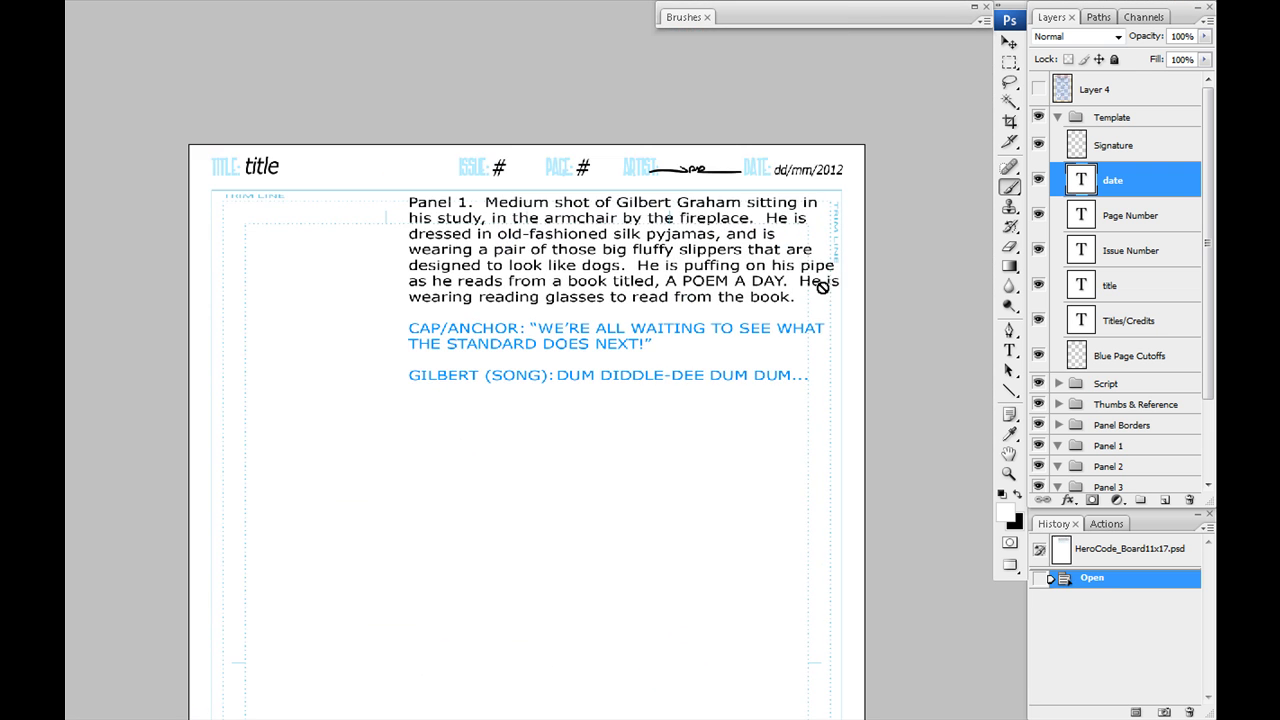
left_click(1057, 118)
left_click(1038, 117)
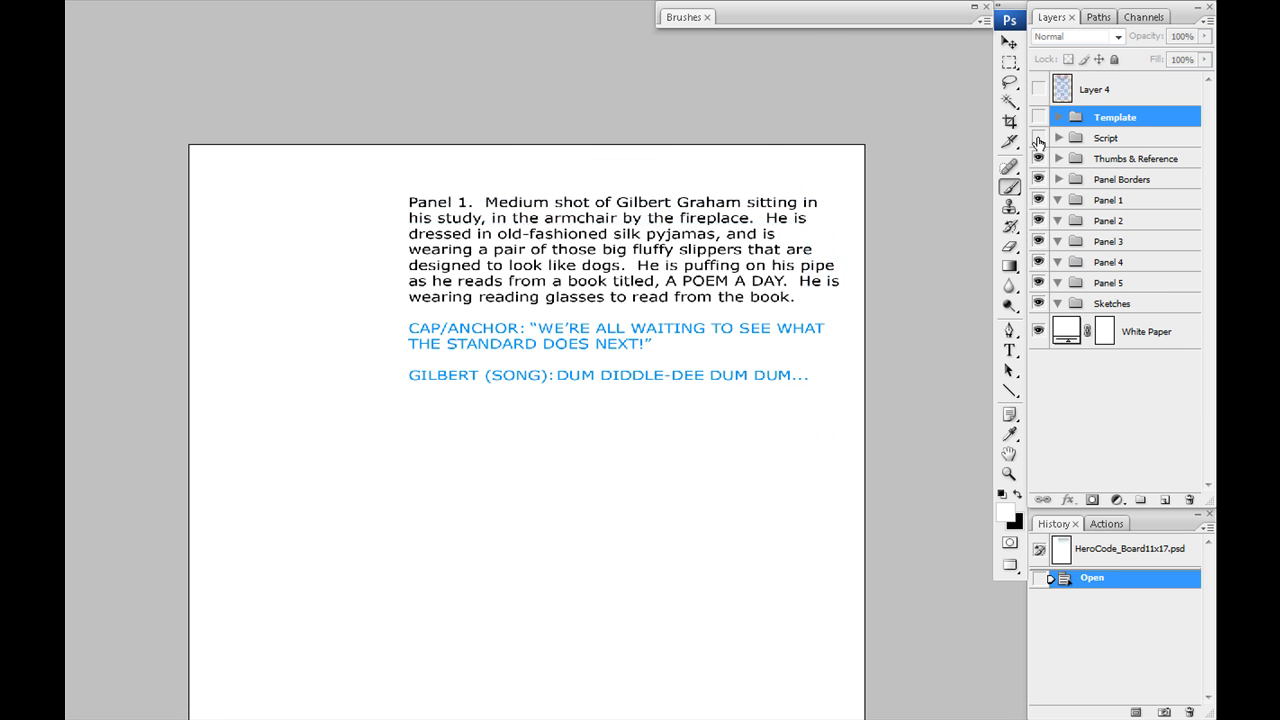
left_click(1038, 138)
left_click(1038, 117)
Step: Expand the Template group and hide its Signature layer, with the page header in close view
left_click_drag(427, 335, 640, 520)
key("ctrl+plus")
left_click_drag(422, 342, 355, 327)
left_click(1058, 118)
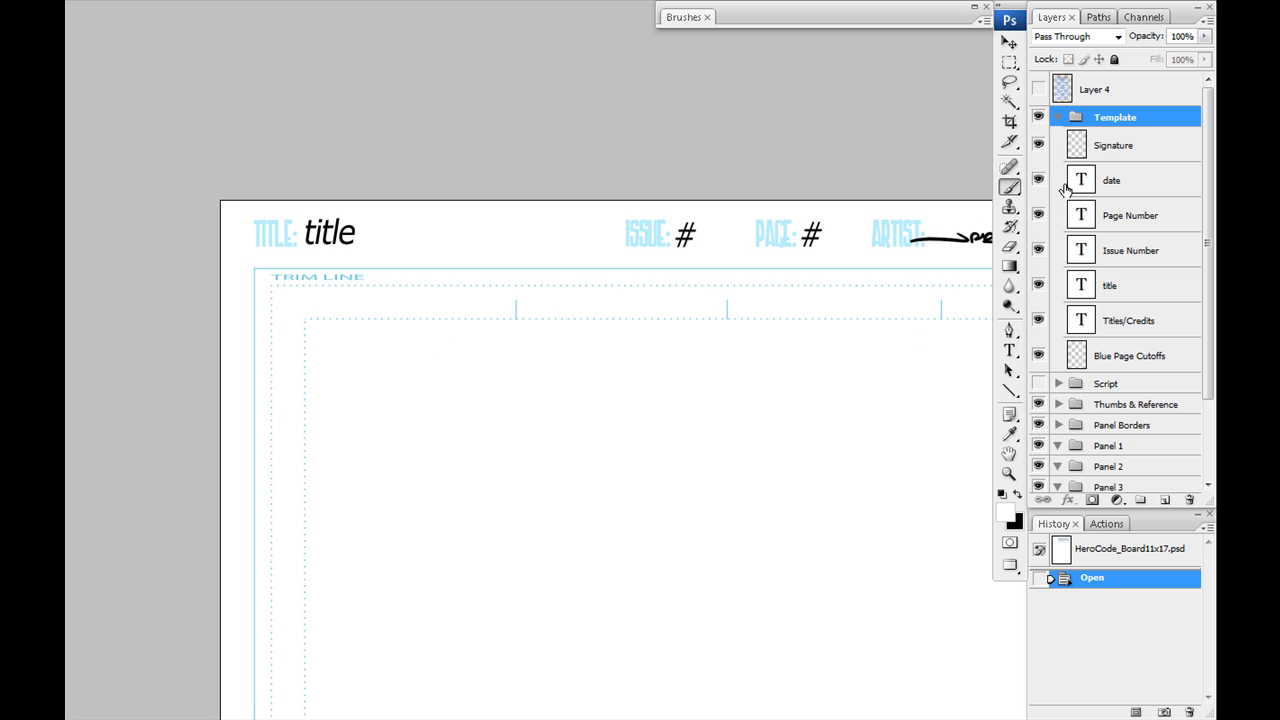
scroll(851, 346, "right", 3)
left_click(1038, 145)
left_click(1038, 145)
left_click(1038, 145)
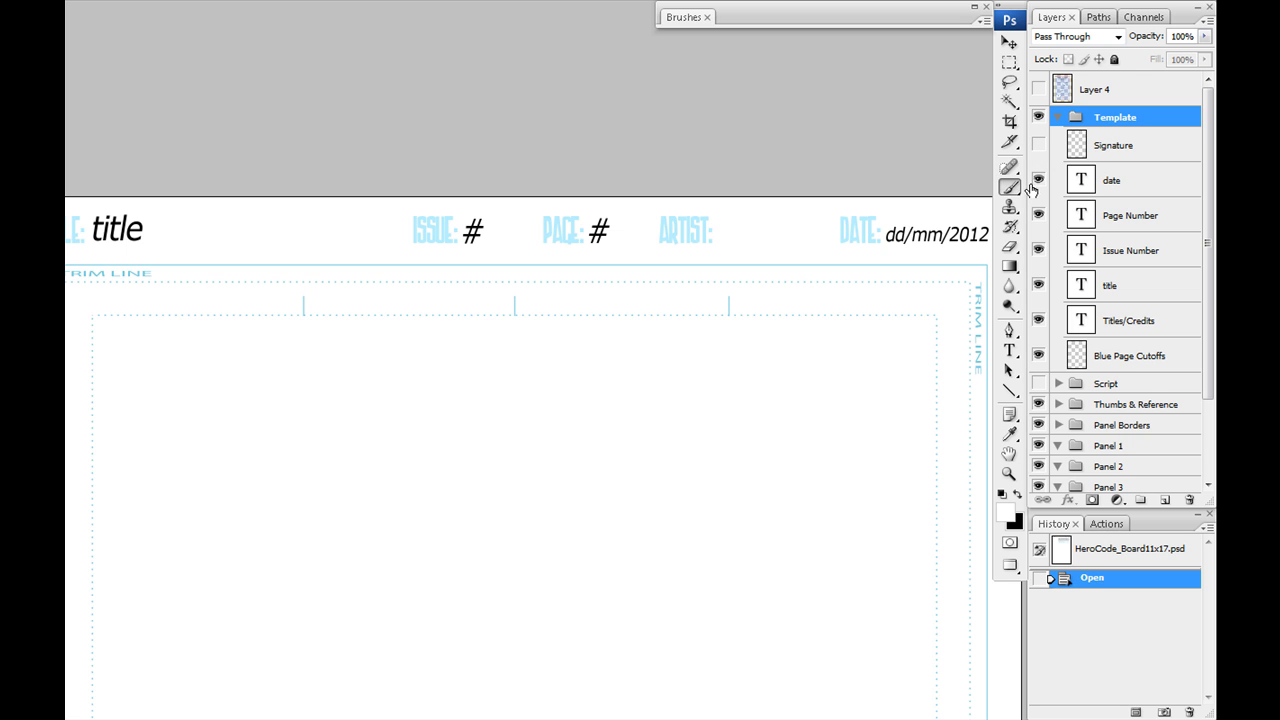
Step: Toggle the date, Page Number and Issue Number layers off and on, and examine the header fields and trim lines
left_click(1038, 180)
left_click(1038, 215)
left_click(1038, 250)
left_click(1038, 250)
left_click(1038, 215)
left_click(1038, 180)
left_click_drag(714, 324, 623, 283)
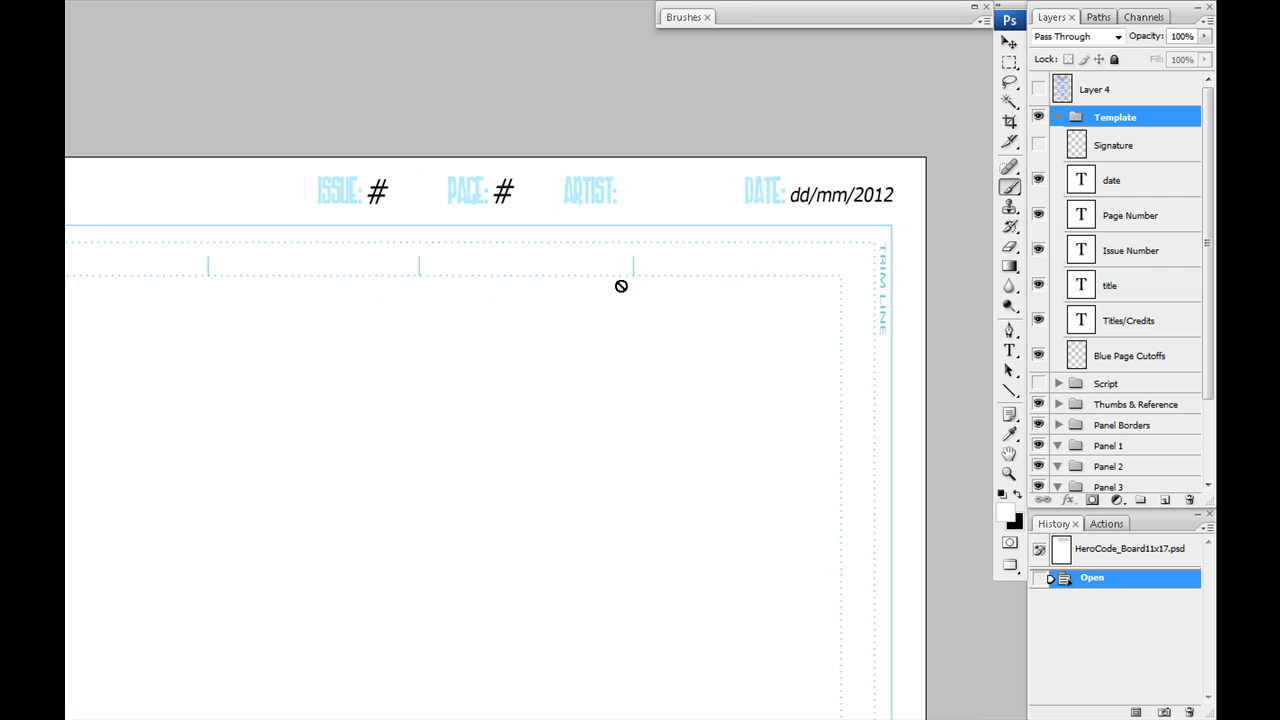
left_click_drag(404, 271, 650, 273)
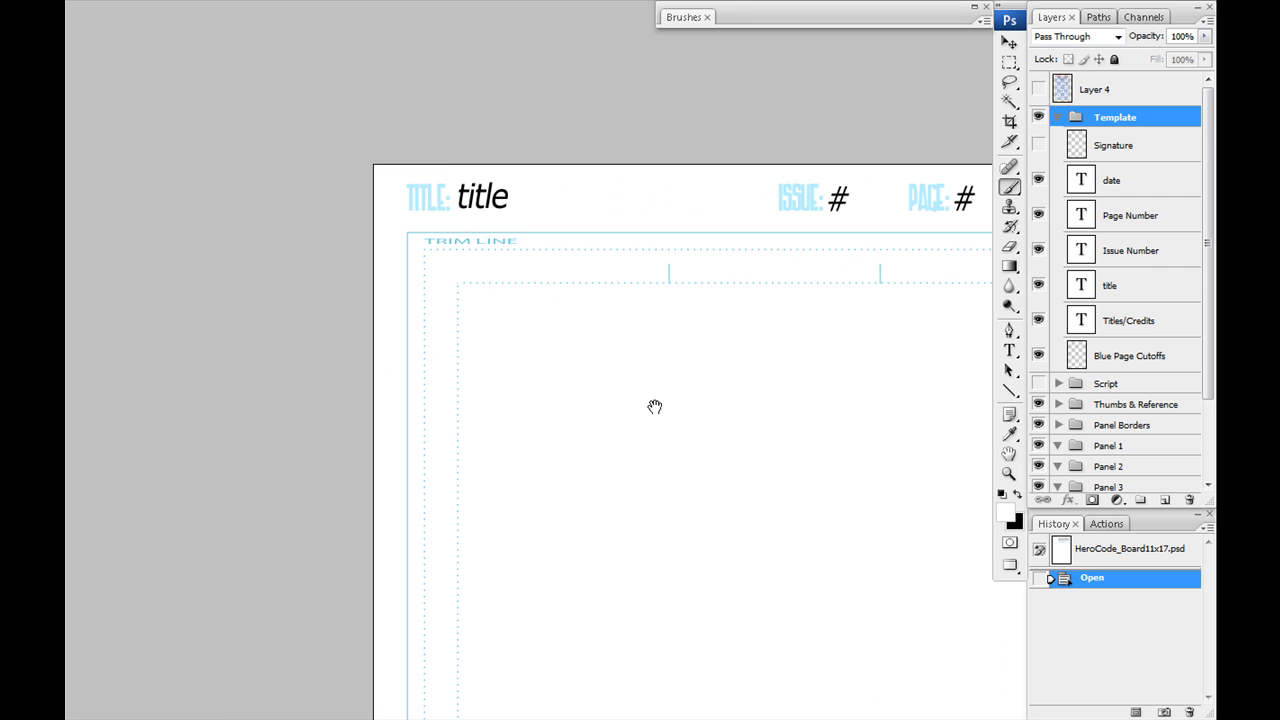
left_click_drag(909, 473, 547, 291)
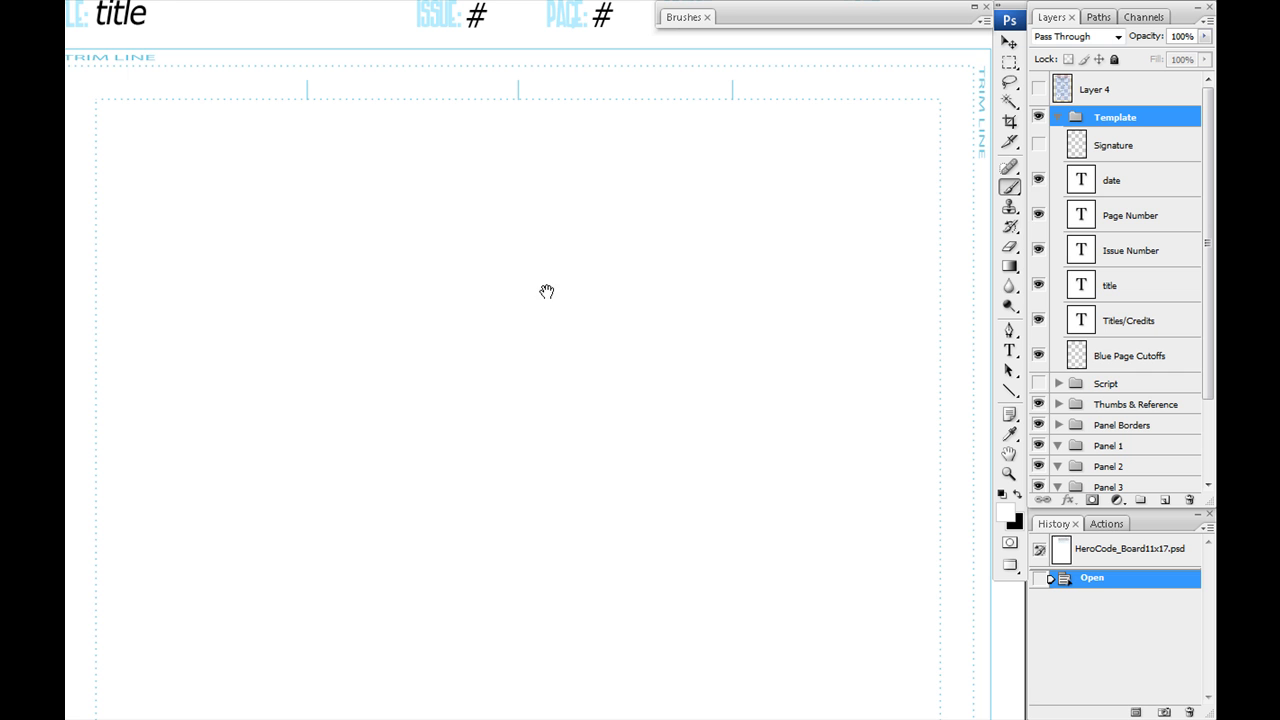
Step: Collapse the Template group and show the Script group's text briefly before hiding it again
left_click(1057, 117)
left_click(1038, 138)
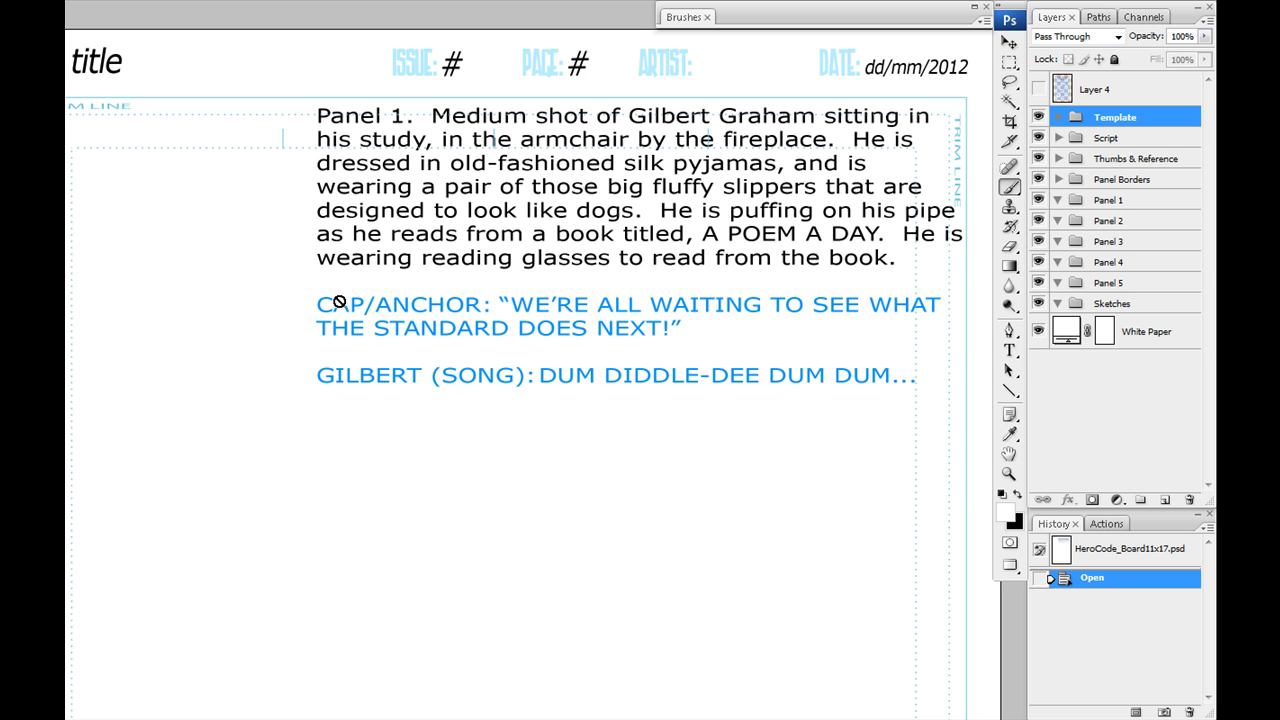
left_click(1039, 139)
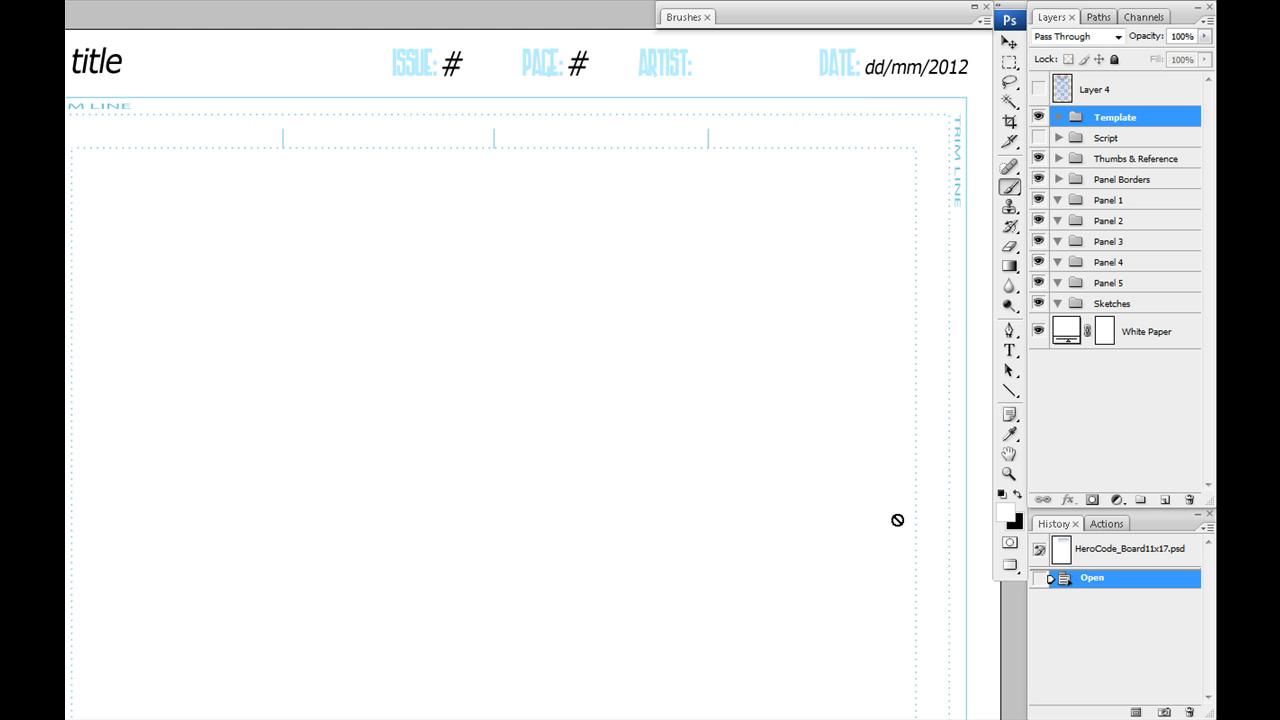
left_click_drag(652, 466, 717, 357)
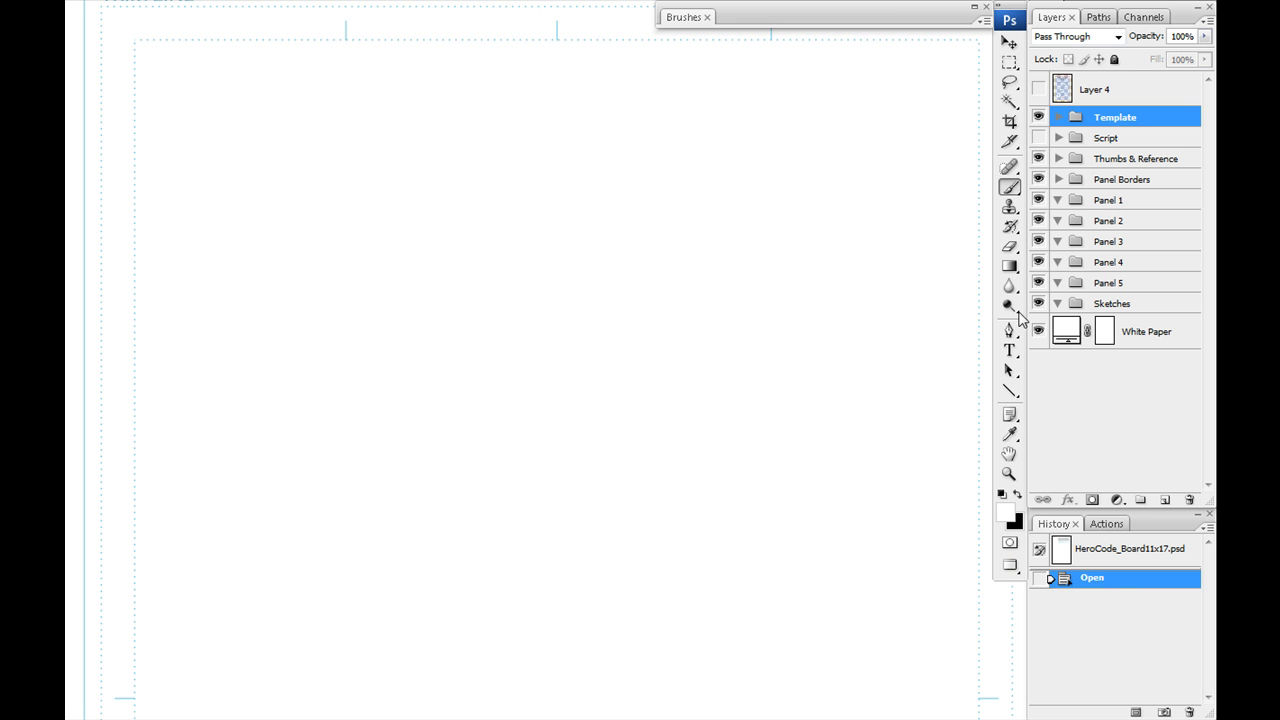
Step: Add a new layer inside the Sketches group and scribble freehand test strokes on it in black
left_click(1078, 305)
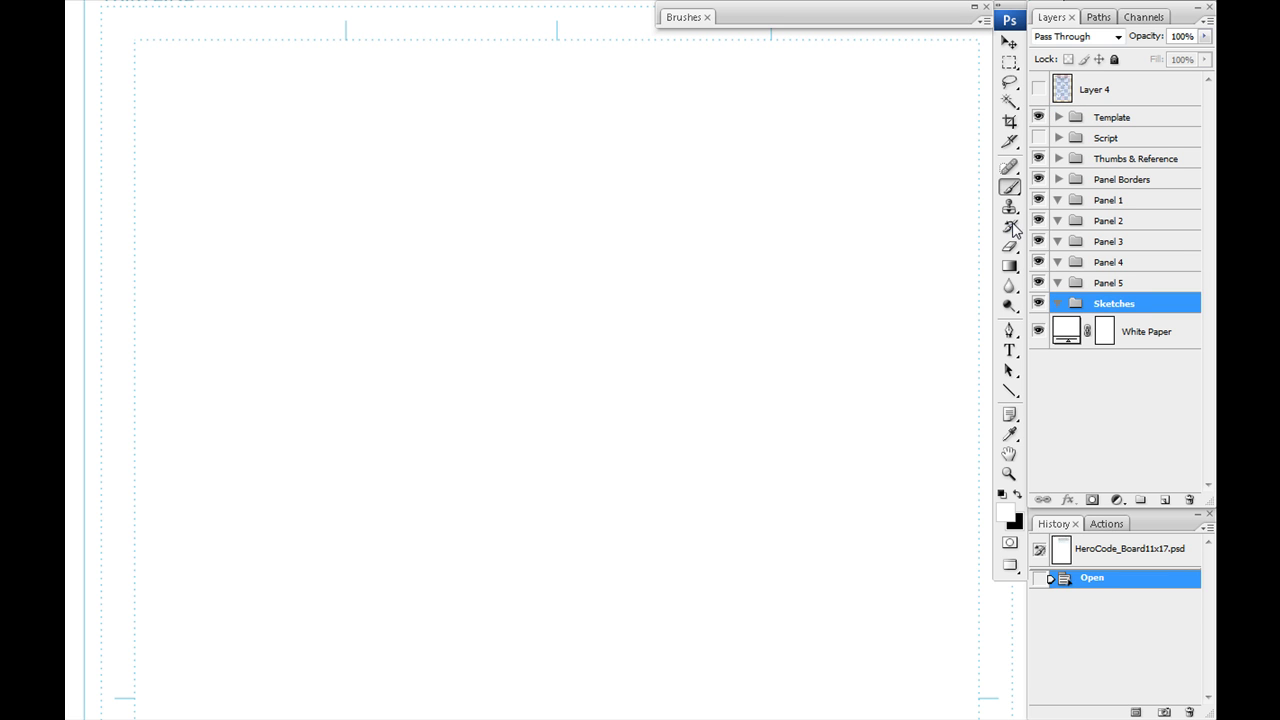
key("ctrl+shift+alt+n")
mouse_move(725, 360)
left_mouse_down()
mouse_move(674, 316)
mouse_move(453, 353)
mouse_move(585, 386)
left_mouse_up()
left_click_drag(617, 333, 506, 358)
key("x")
mouse_move(602, 407)
left_mouse_down()
mouse_move(517, 352)
mouse_move(397, 423)
mouse_move(400, 440)
left_mouse_up()
left_click_drag(398, 470, 443, 532)
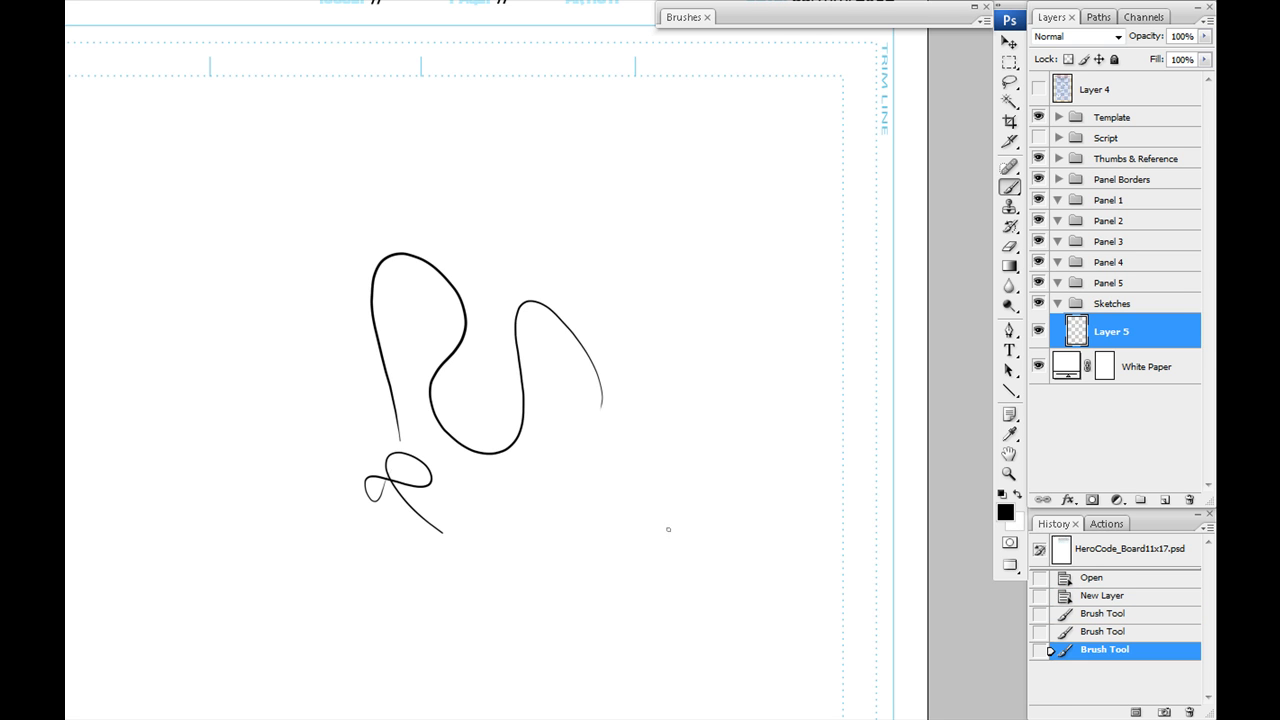
Step: Toggle the Sketches group off and on, clear all strokes from its layer, and deselect the canvas
left_click(1038, 303)
left_click(1038, 303)
key("ctrl+a")
key("Delete")
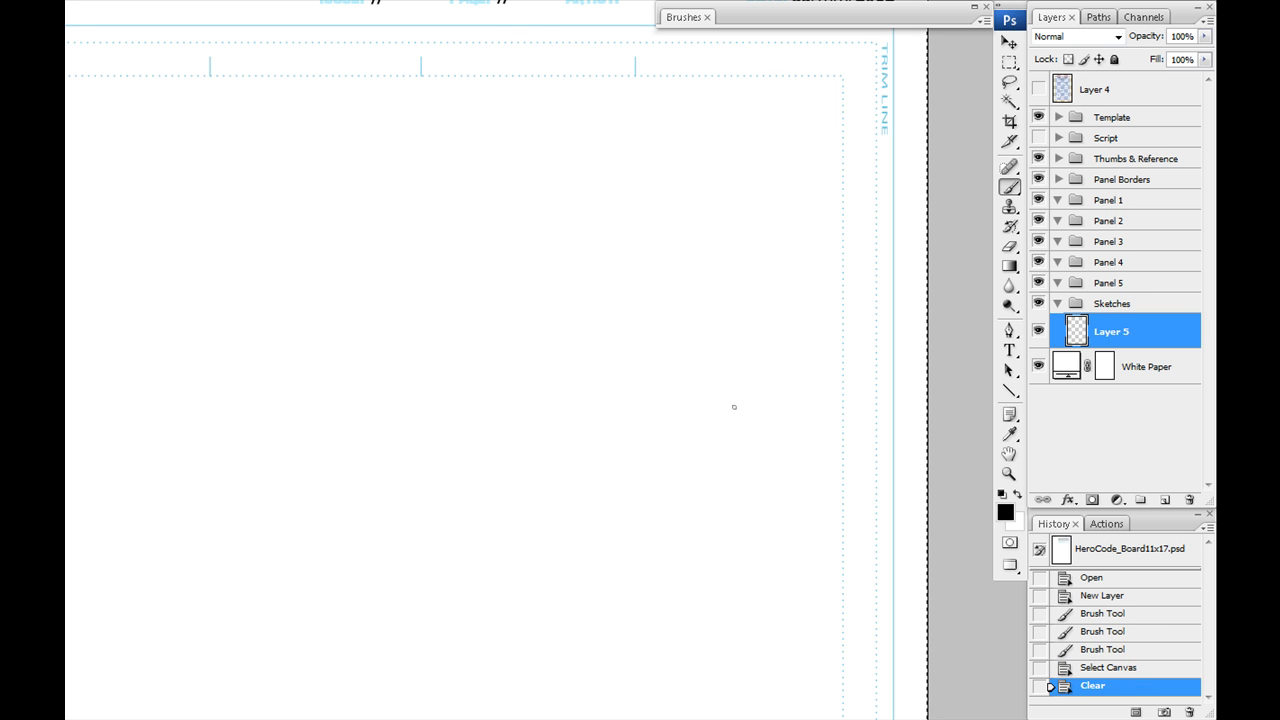
key("ctrl+d")
Step: Expand the Brushes palette, try the 5 px and tapered 9 px presets, and settle on the 3 px preset
left_click_drag(502, 322, 607, 420)
left_click_drag(539, 369, 495, 284)
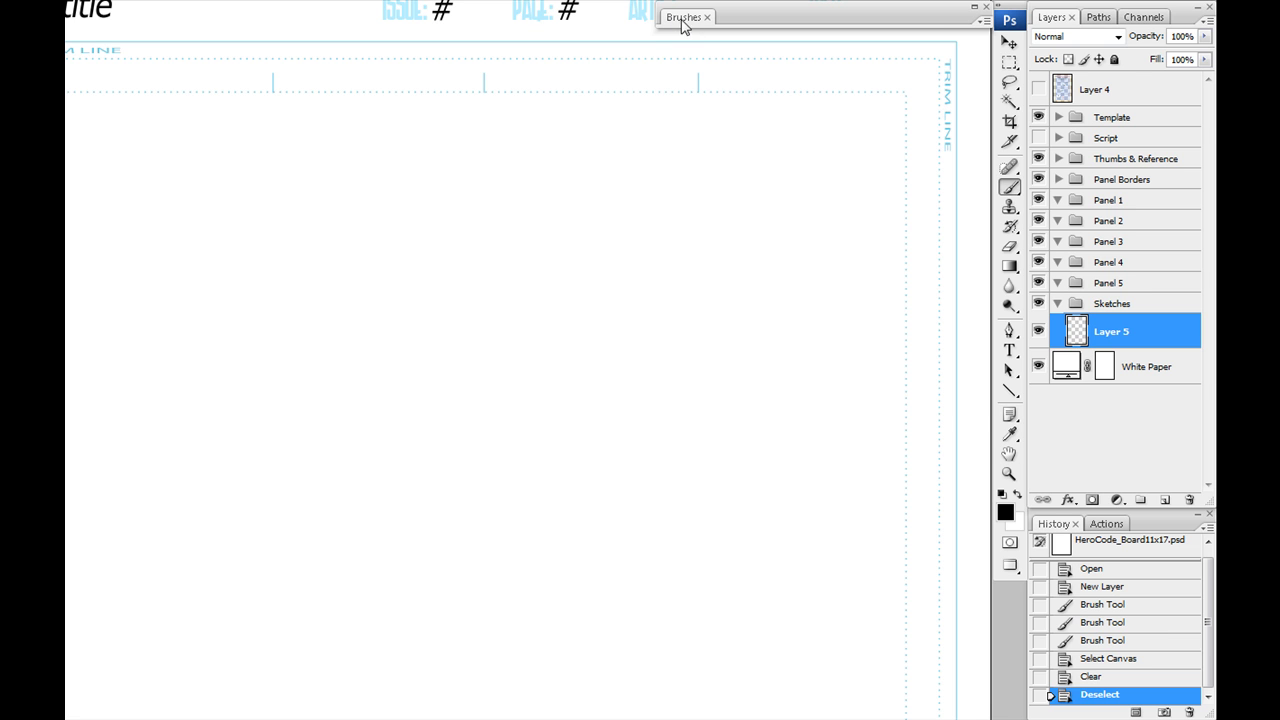
left_click(975, 8)
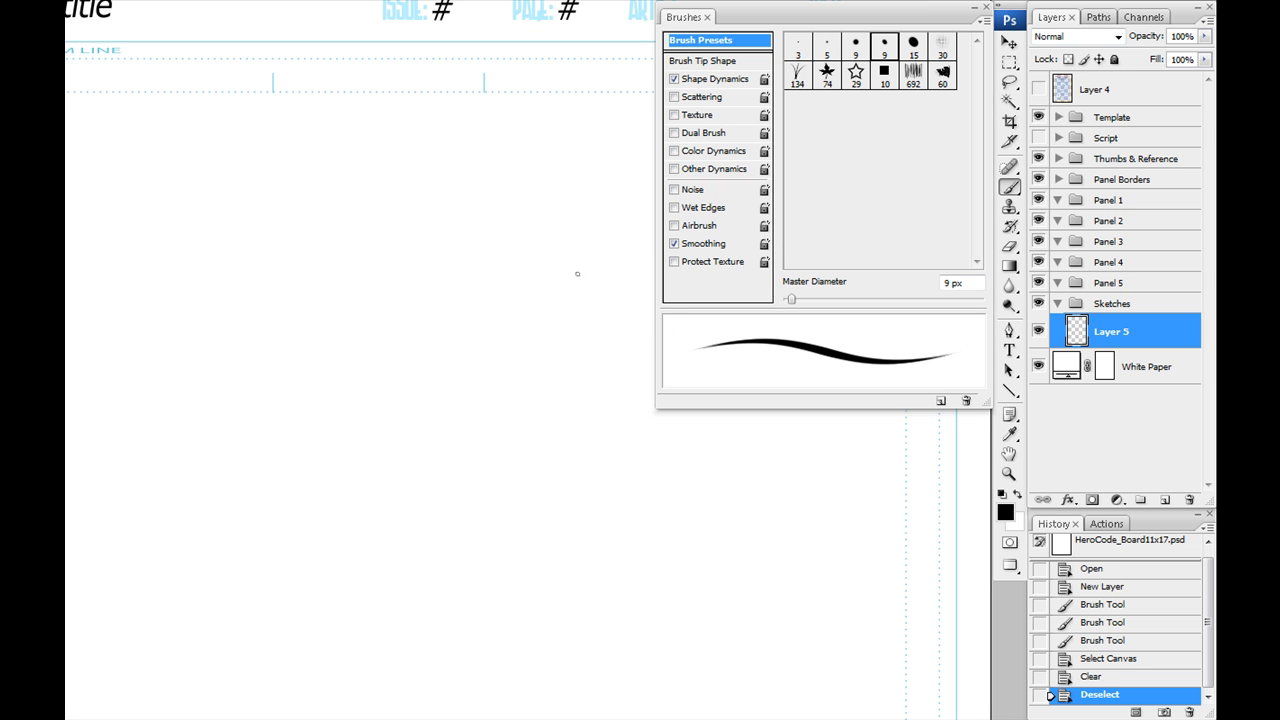
right_click(501, 354)
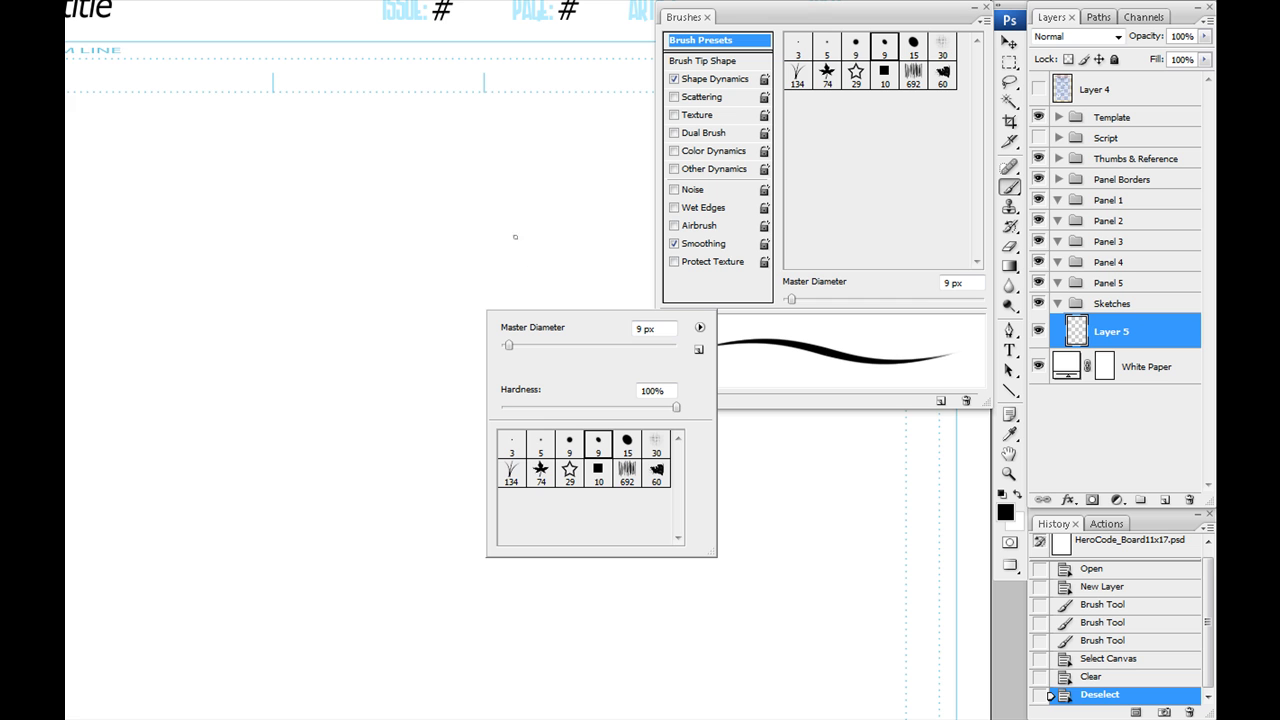
left_click(512, 446)
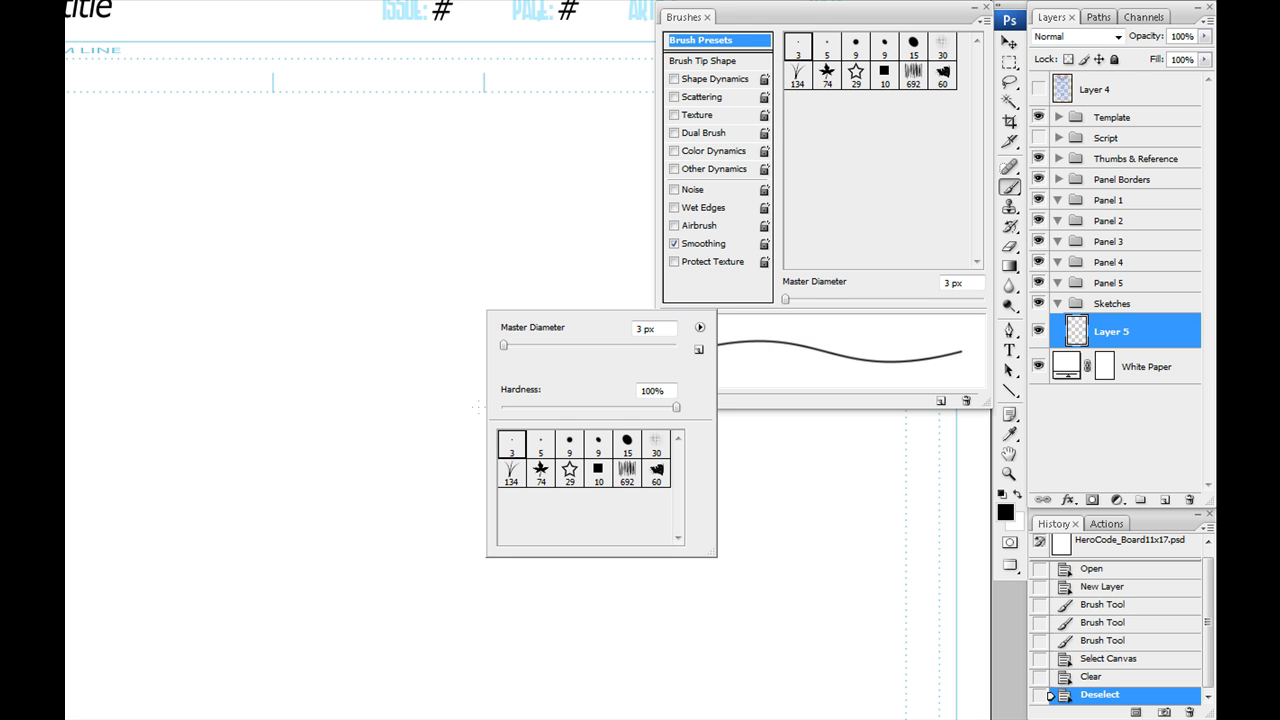
left_click(539, 447)
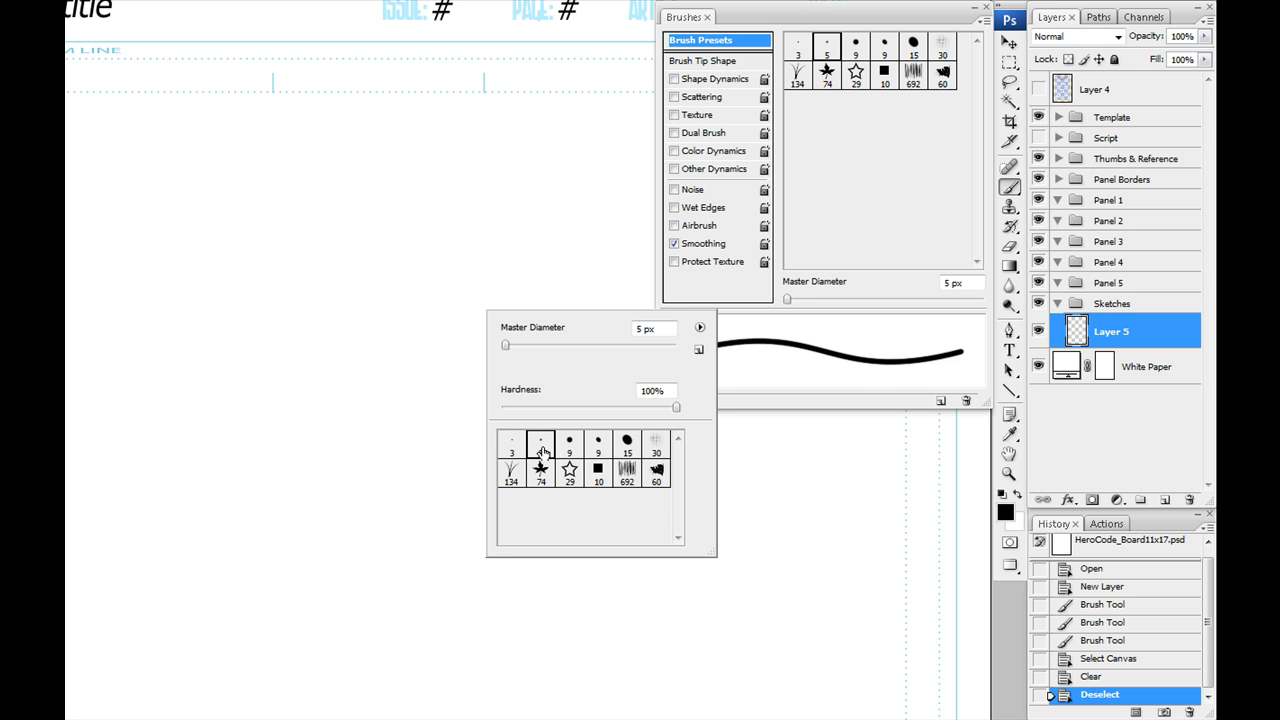
left_click(598, 447)
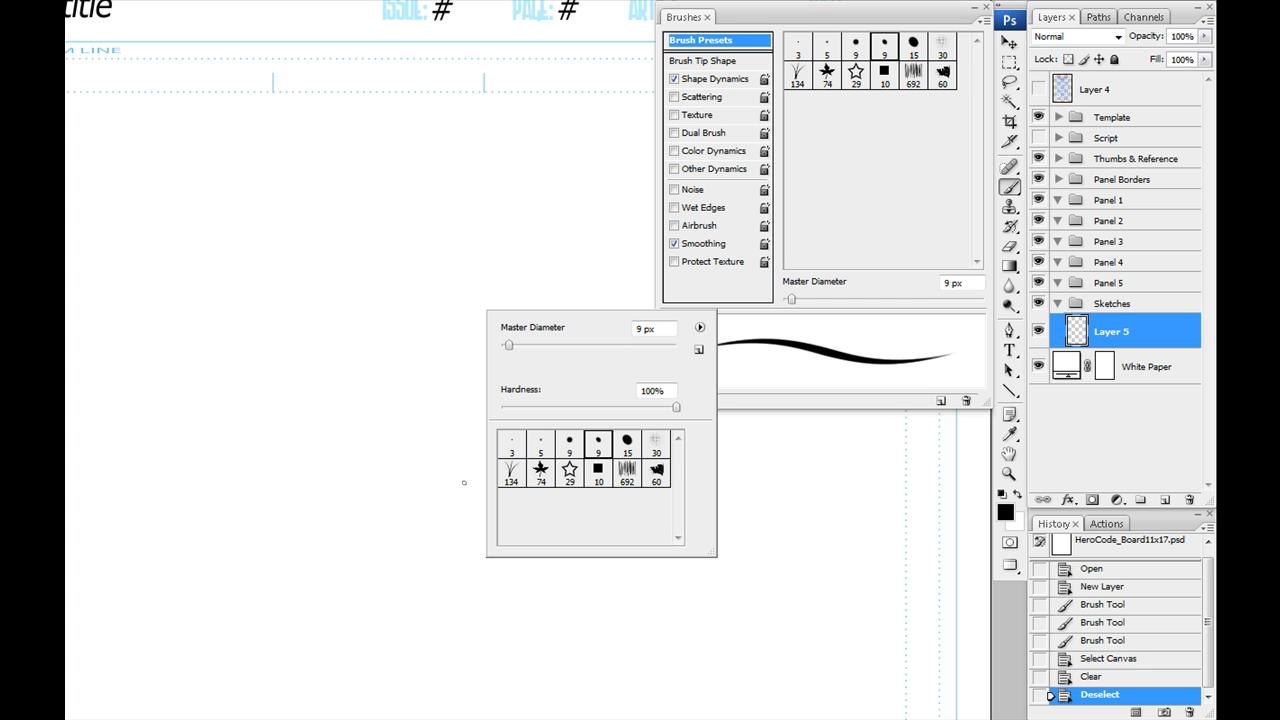
left_click(511, 445)
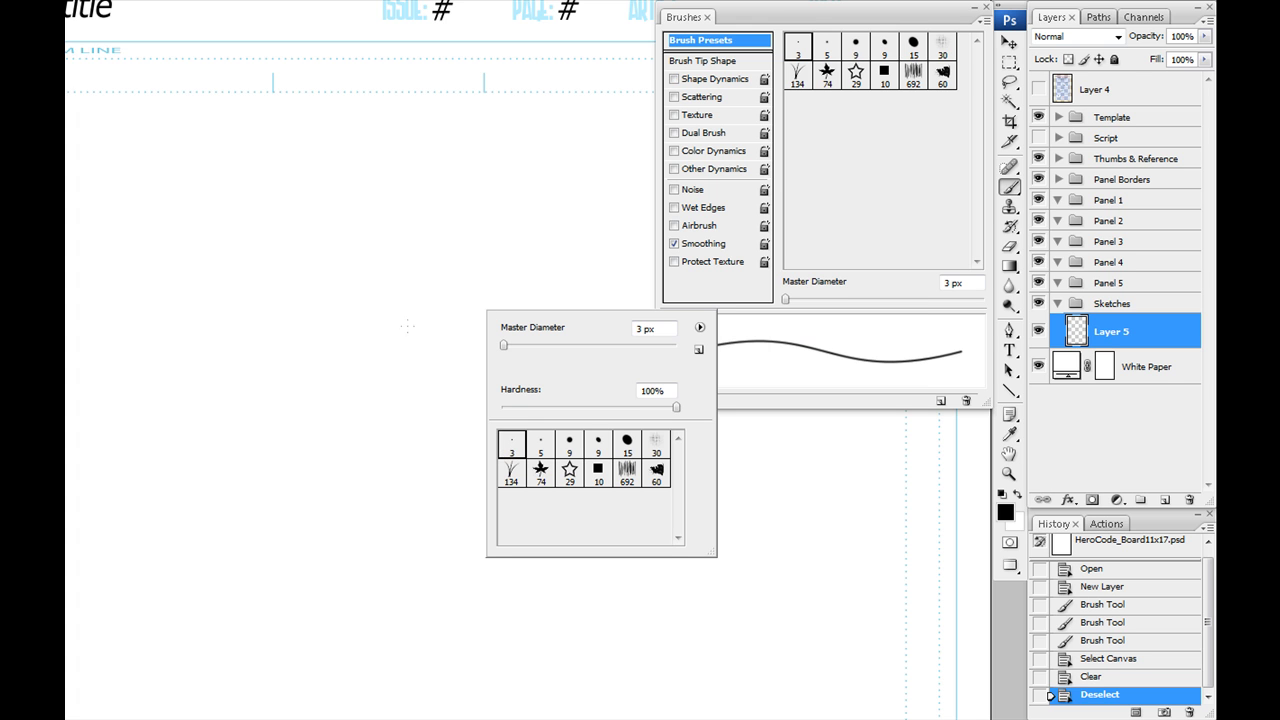
left_click_drag(403, 327, 472, 357)
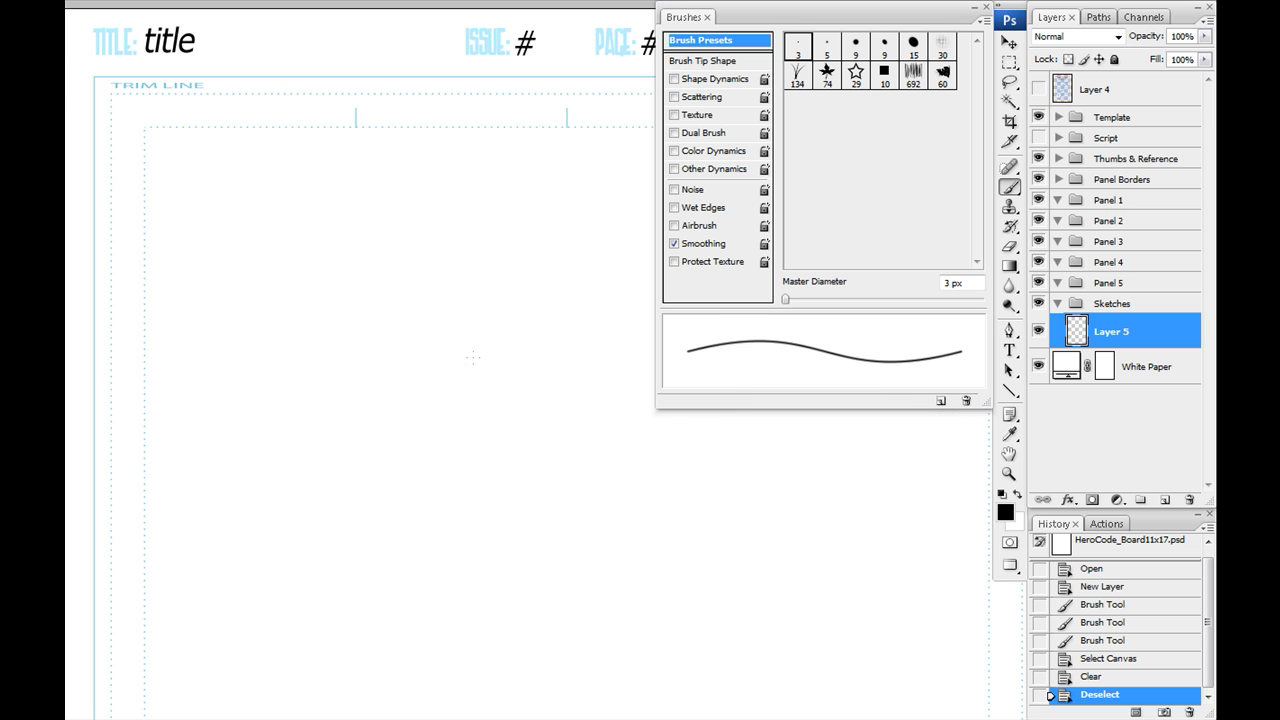
Step: Show the Brush Tip Shape settings of the 3 px brush and bring the blank drawing area closer
left_click(694, 63)
left_click(693, 45)
left_click(694, 63)
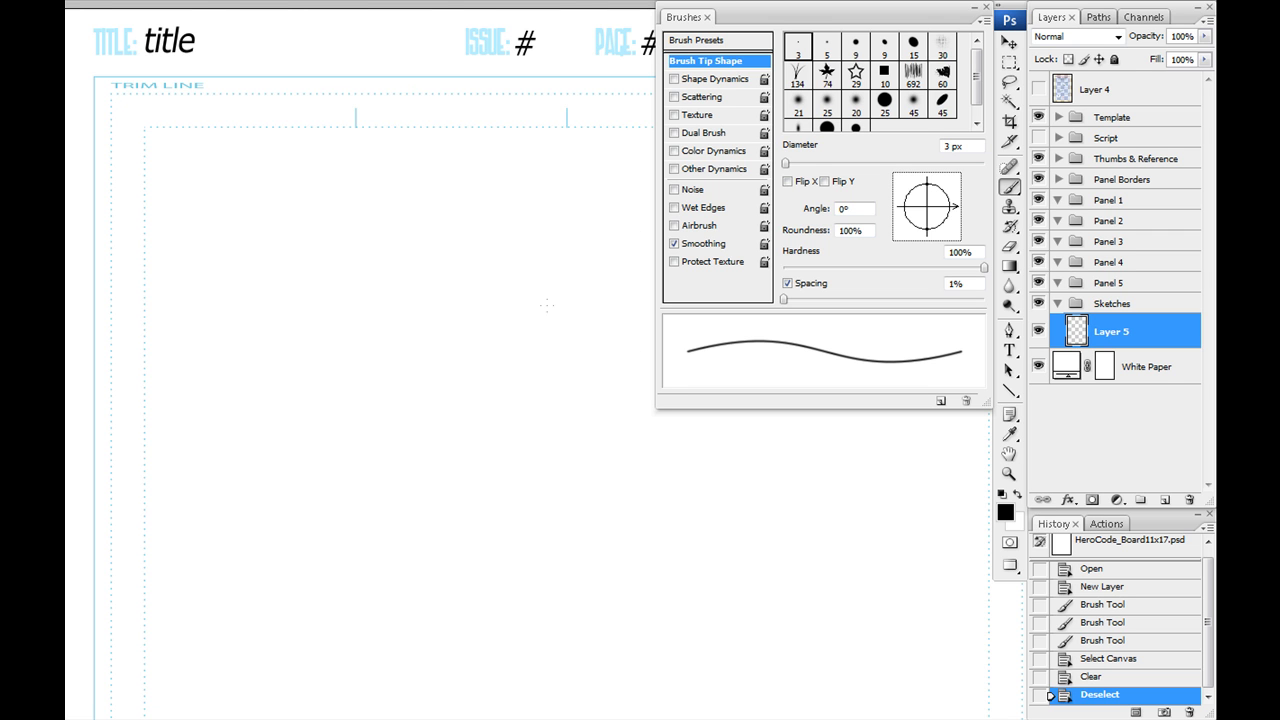
key("ctrl+plus")
left_click_drag(499, 394, 521, 431)
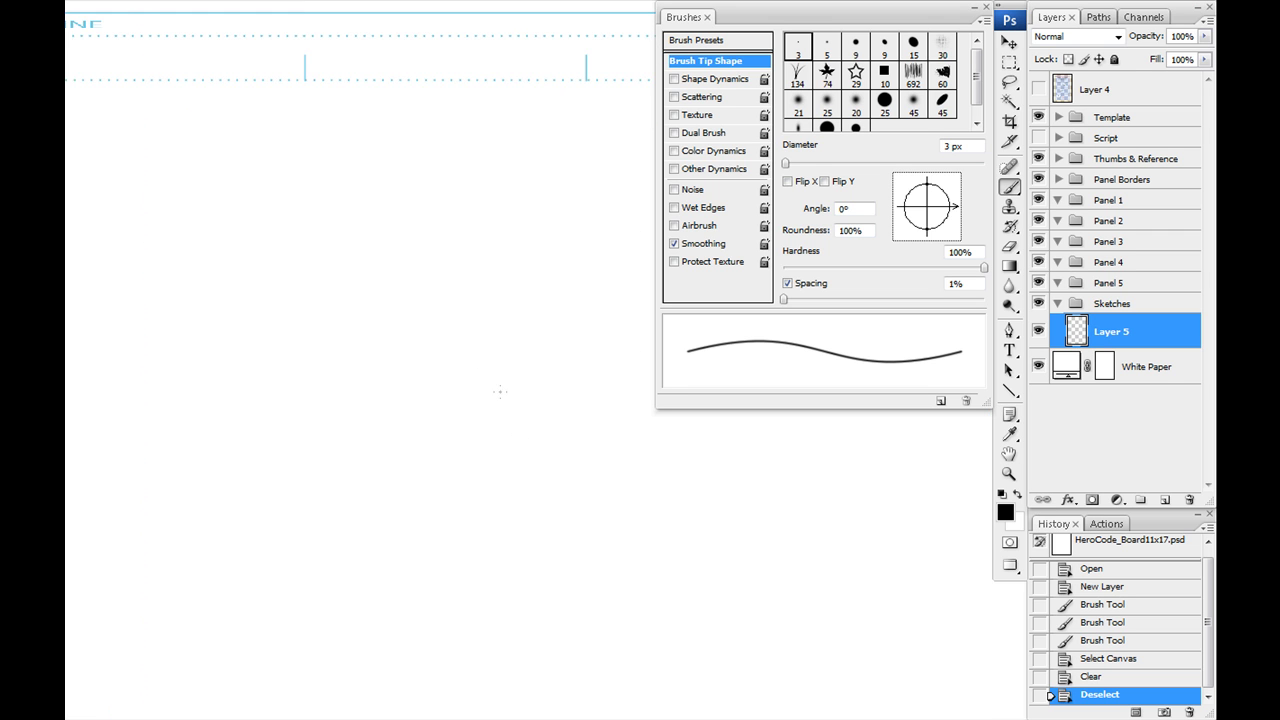
Step: Draw looping freehand test strokes with the 3 px brush and undo them all
mouse_move(560, 268)
left_mouse_down()
mouse_move(458, 190)
mouse_move(332, 331)
mouse_move(495, 567)
mouse_move(612, 414)
mouse_move(430, 266)
left_mouse_up()
mouse_move(405, 254)
left_mouse_down()
mouse_move(370, 243)
mouse_move(350, 515)
mouse_move(585, 425)
left_mouse_up()
left_click_drag(632, 535, 505, 600)
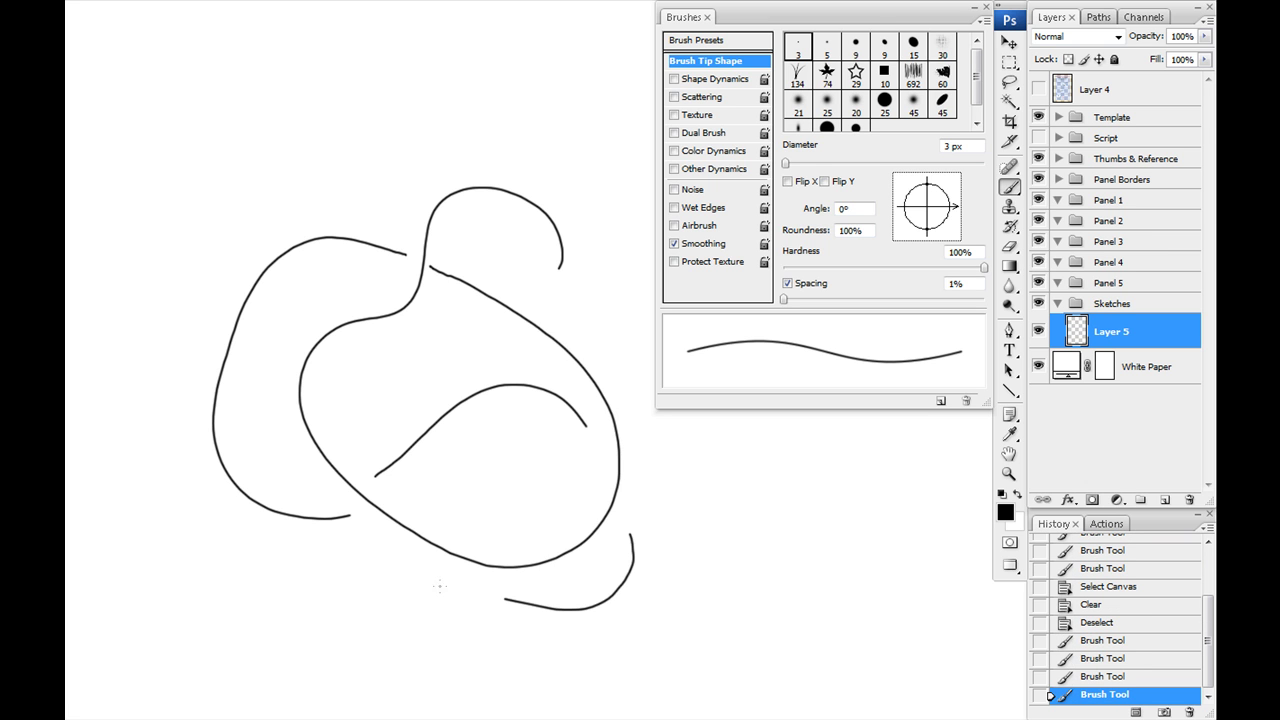
key("ctrl+alt+z")
key("ctrl+alt+z")
key("ctrl+alt+z")
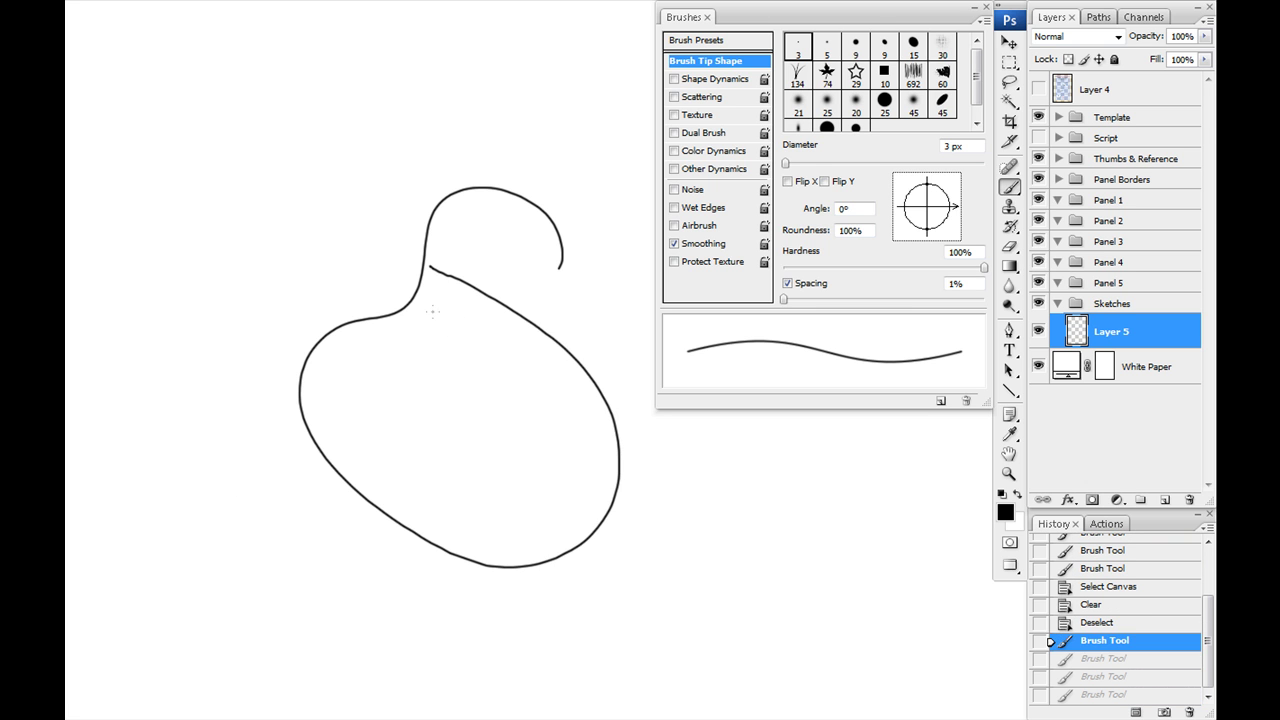
key("ctrl+alt+z")
Step: Handwrite the label "3 pxl" on the blank canvas with the 3 px brush
mouse_move(323, 127)
left_mouse_down()
mouse_move(376, 180)
mouse_move(368, 148)
mouse_move(408, 152)
left_mouse_up()
left_click_drag(408, 131, 392, 152)
left_click_drag(424, 125, 423, 156)
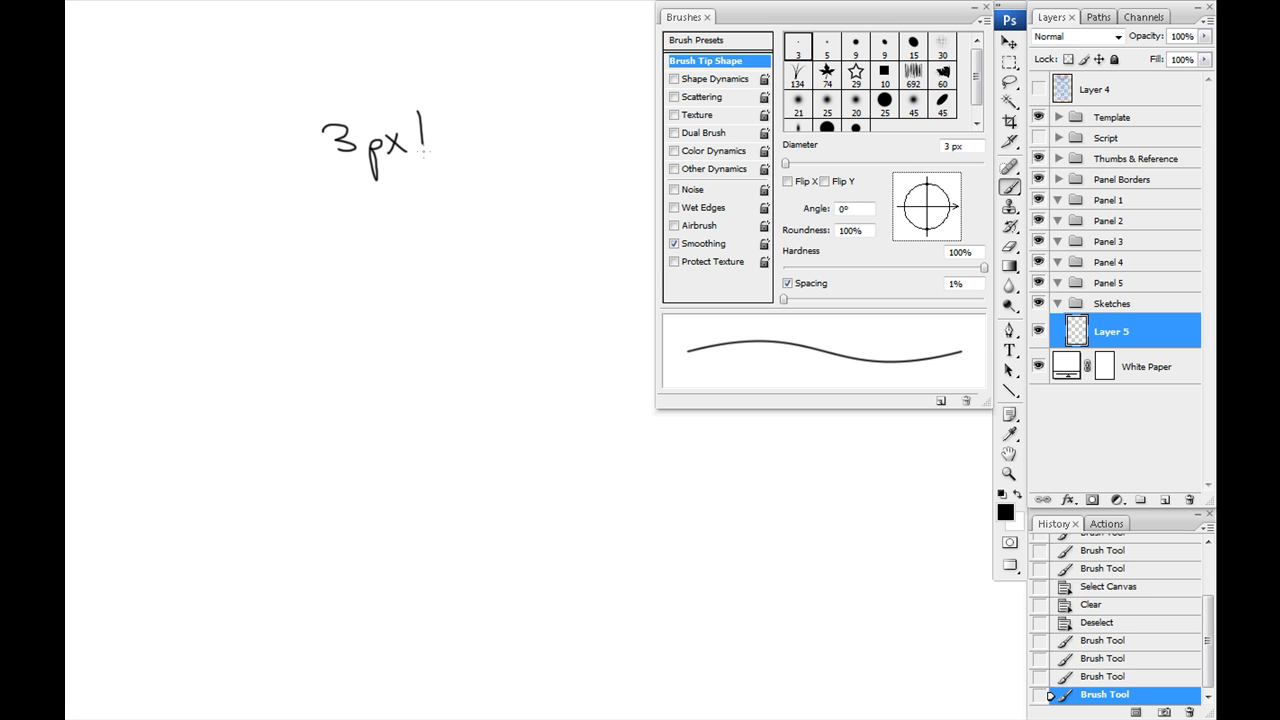
Step: Switch to the 5 px brush preset and handwrite "5 pxl" below the "3 pxl" label
right_click(370, 259)
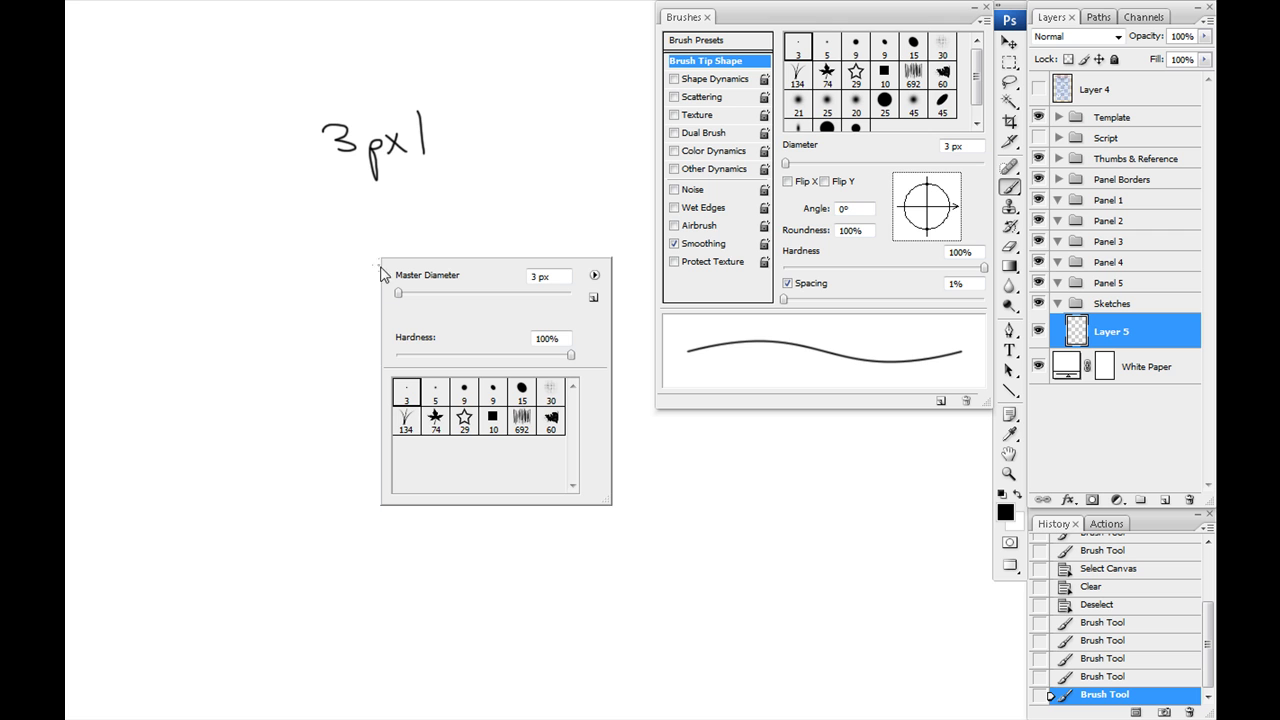
left_click(435, 400)
left_click_drag(354, 194, 332, 227)
mouse_move(384, 212)
left_mouse_down()
mouse_move(389, 253)
mouse_move(387, 225)
left_mouse_up()
mouse_move(409, 202)
left_mouse_down()
mouse_move(427, 227)
mouse_move(410, 226)
left_mouse_up()
left_click_drag(441, 182, 443, 233)
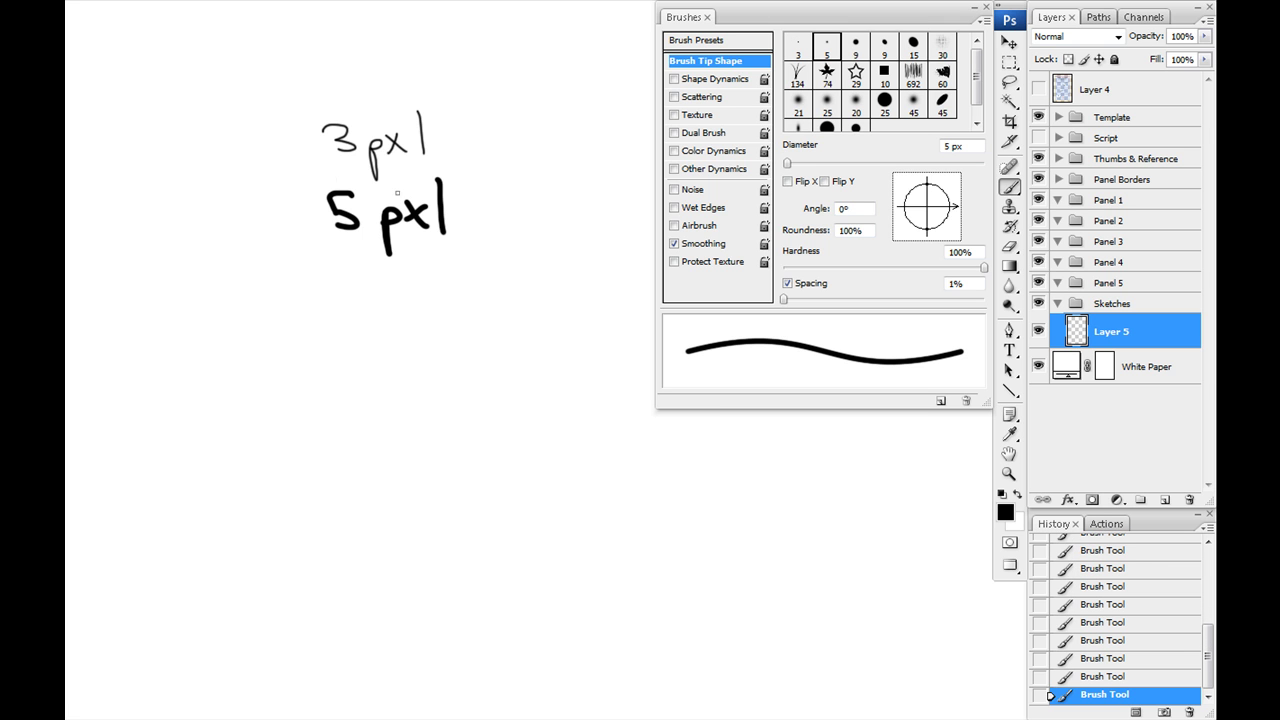
Step: Compare the 3 px and 5 px presets, choose the round 9 px preset, and handwrite "9 pxl" below the "5 pxl" label
right_click(570, 329)
left_click(505, 421)
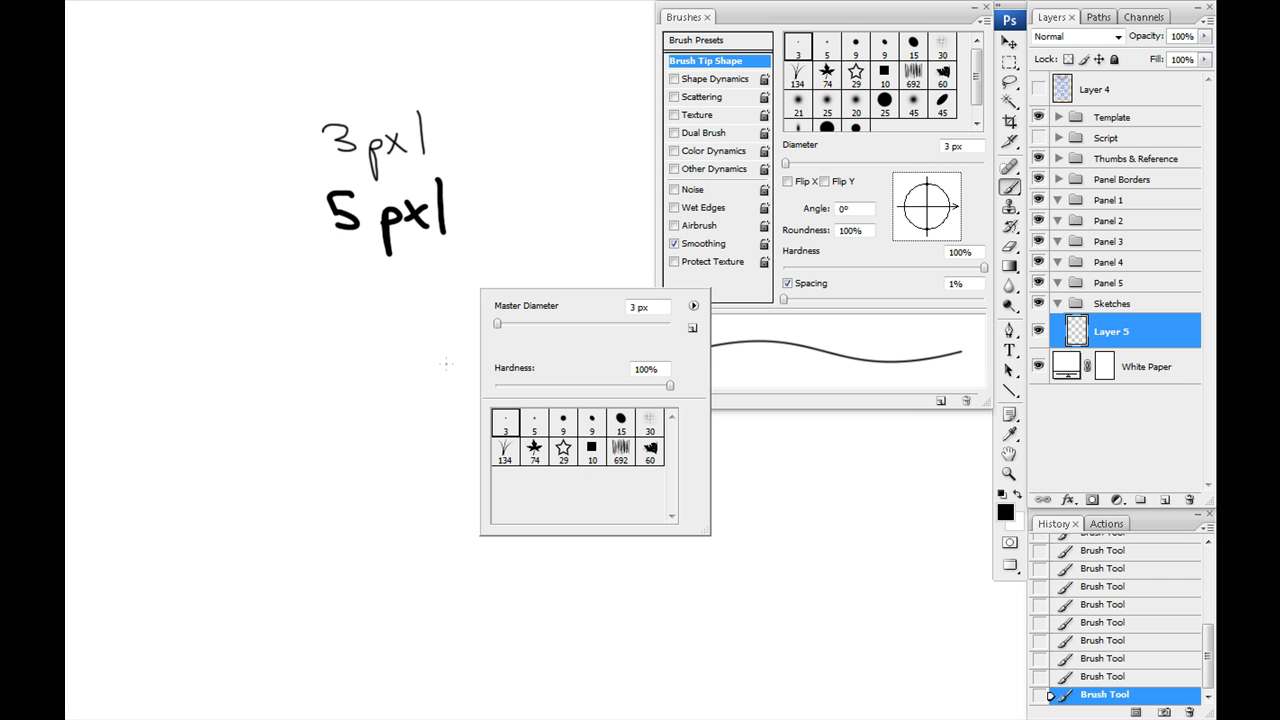
left_click(534, 421)
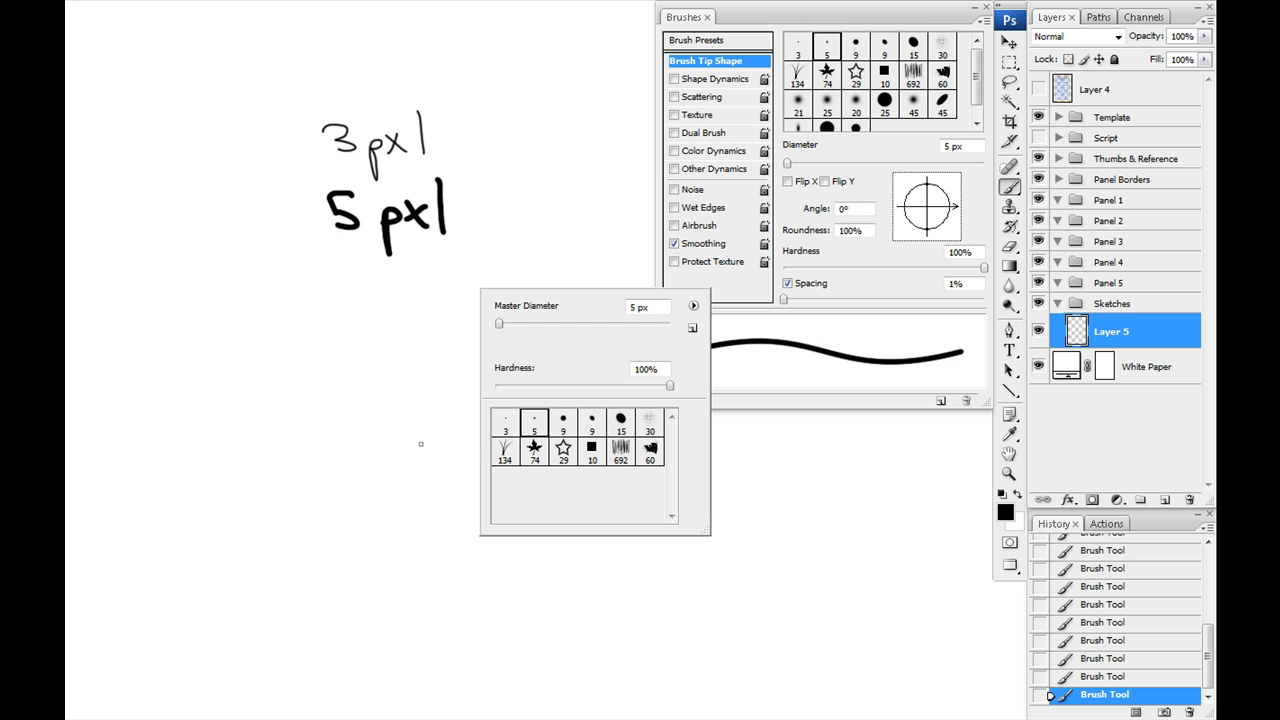
left_click(563, 427)
mouse_move(382, 326)
left_mouse_down()
mouse_move(412, 360)
mouse_move(390, 370)
mouse_move(423, 386)
left_mouse_up()
left_click_drag(423, 330, 424, 358)
left_click_drag(448, 335, 476, 370)
left_click_drag(476, 333, 452, 370)
left_click_drag(485, 302, 489, 372)
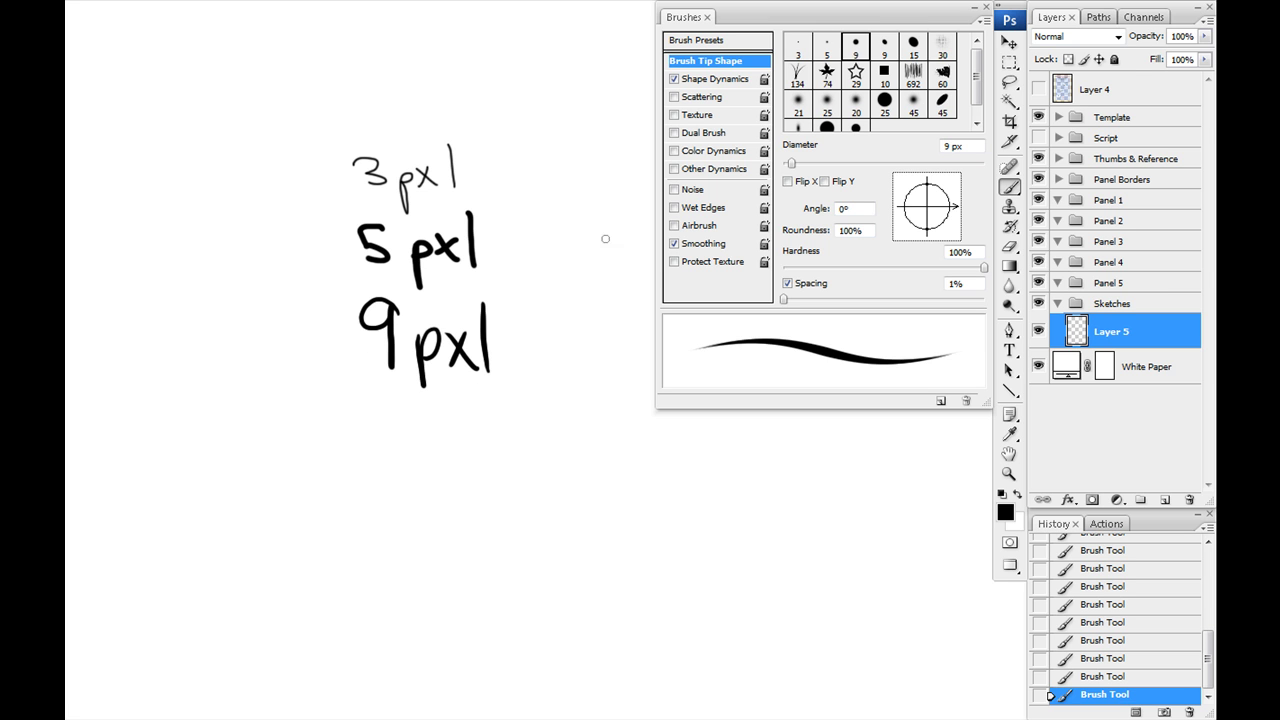
Step: Undo a bracket stroke beside the labels, inspect the 9 px brush's Shape Dynamics settings, and return to its Brush Tip Shape settings
mouse_move(482, 120)
left_mouse_down()
mouse_move(510, 164)
mouse_move(491, 281)
left_mouse_up()
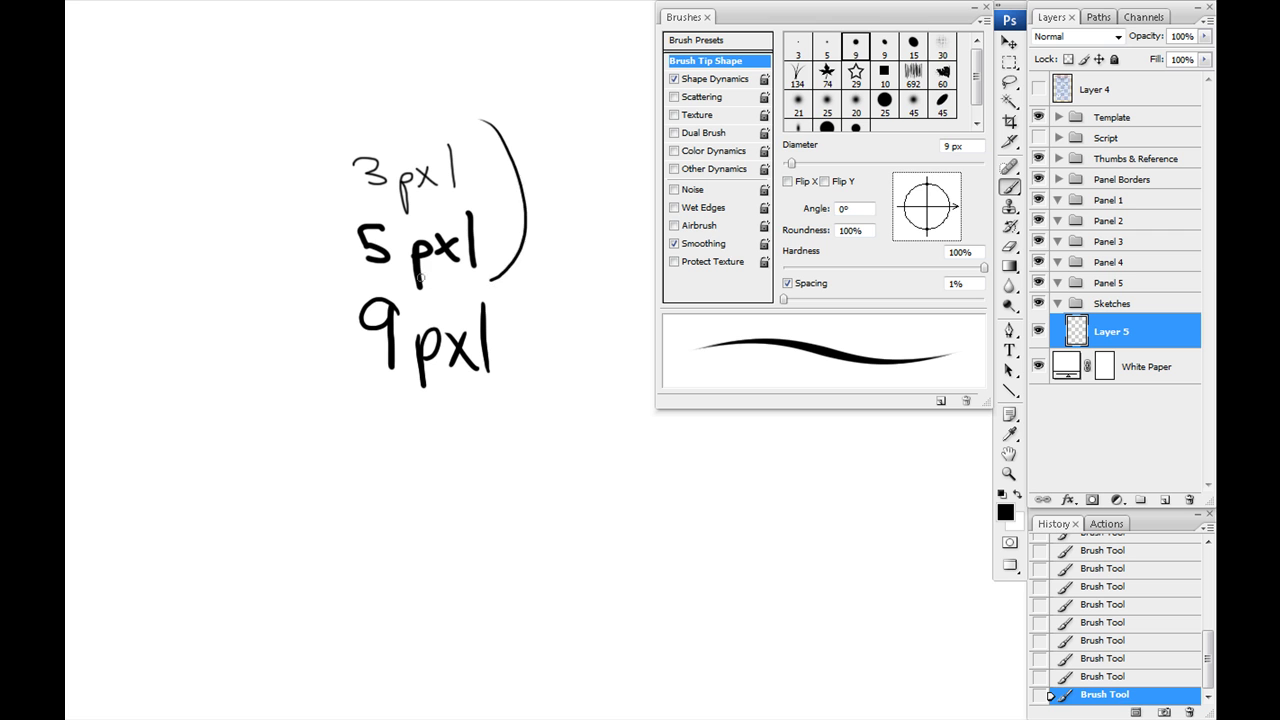
key("ctrl+z")
left_click(708, 80)
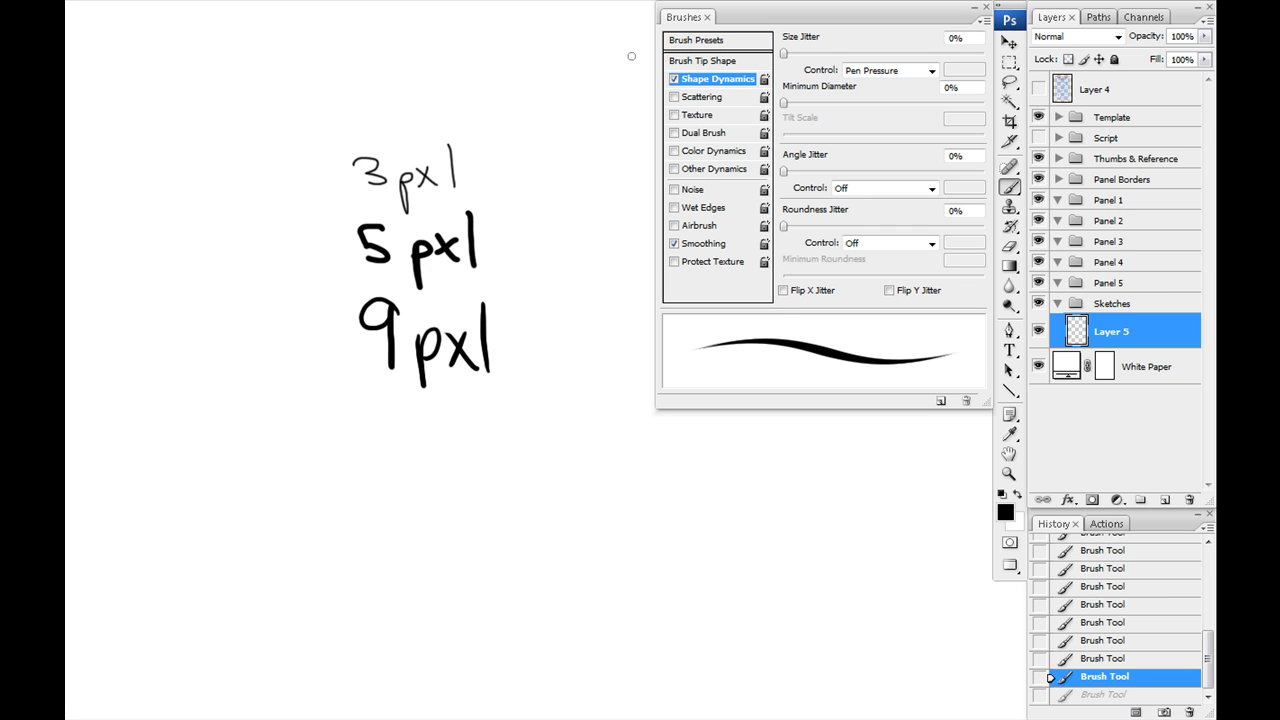
left_click(680, 66)
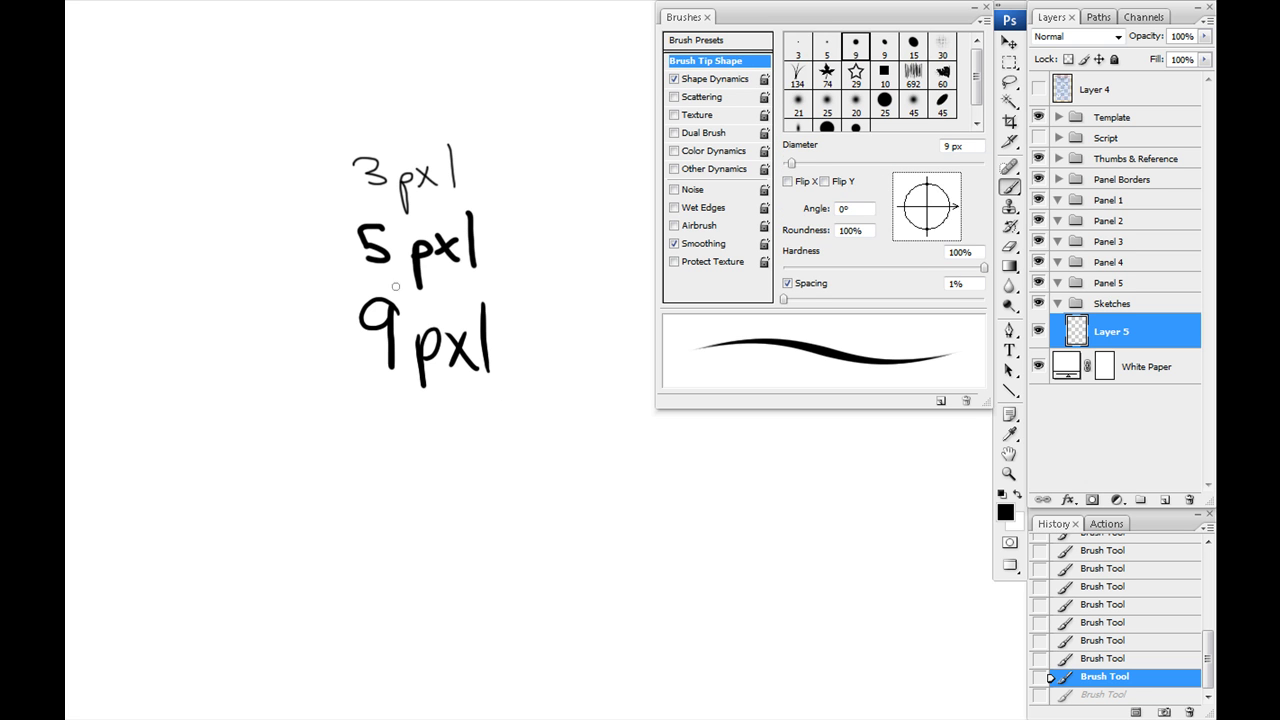
left_click_drag(503, 432, 429, 405)
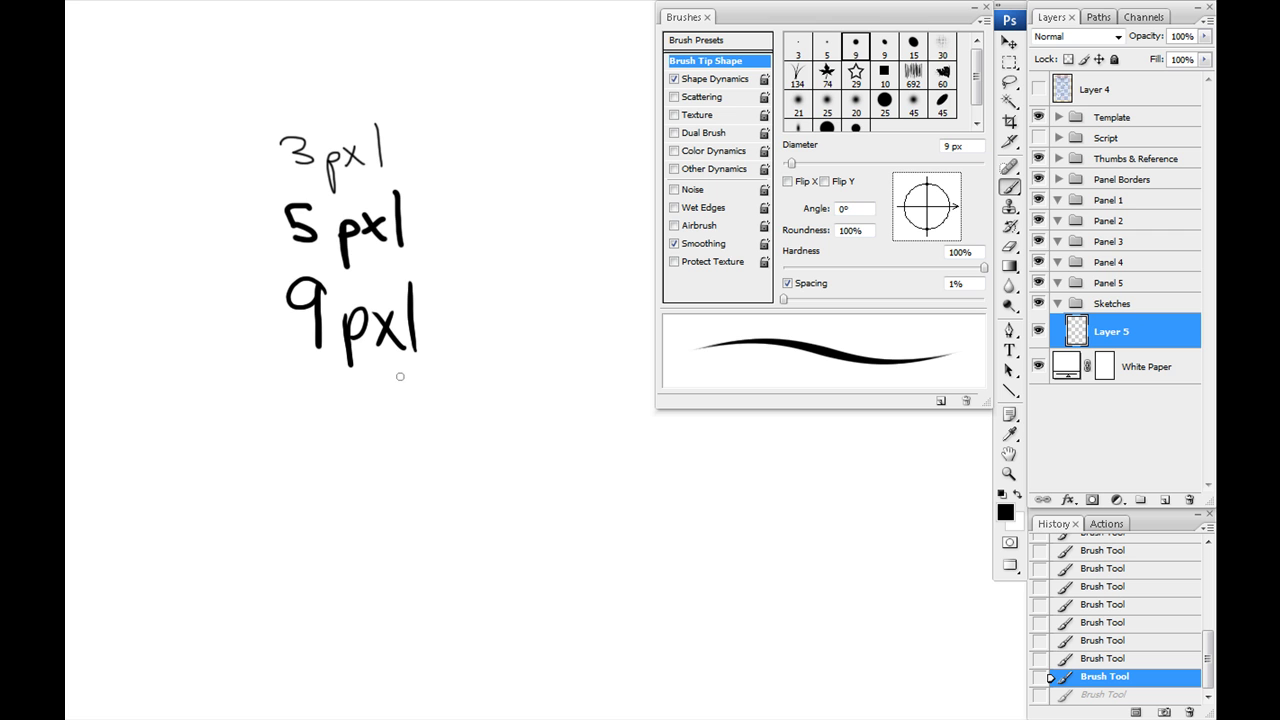
Step: Compare the two 9 px presets and settle on the angled one with 130° angle and 80% roundness
right_click(401, 378)
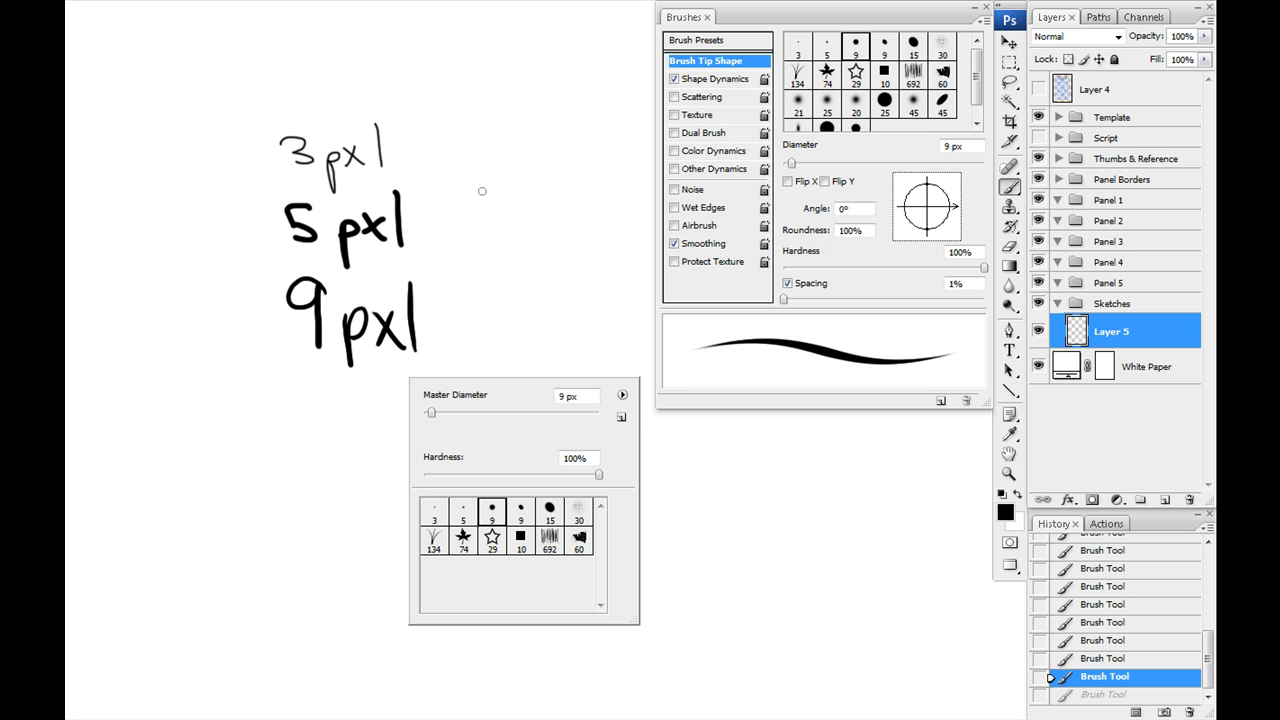
left_click(521, 516)
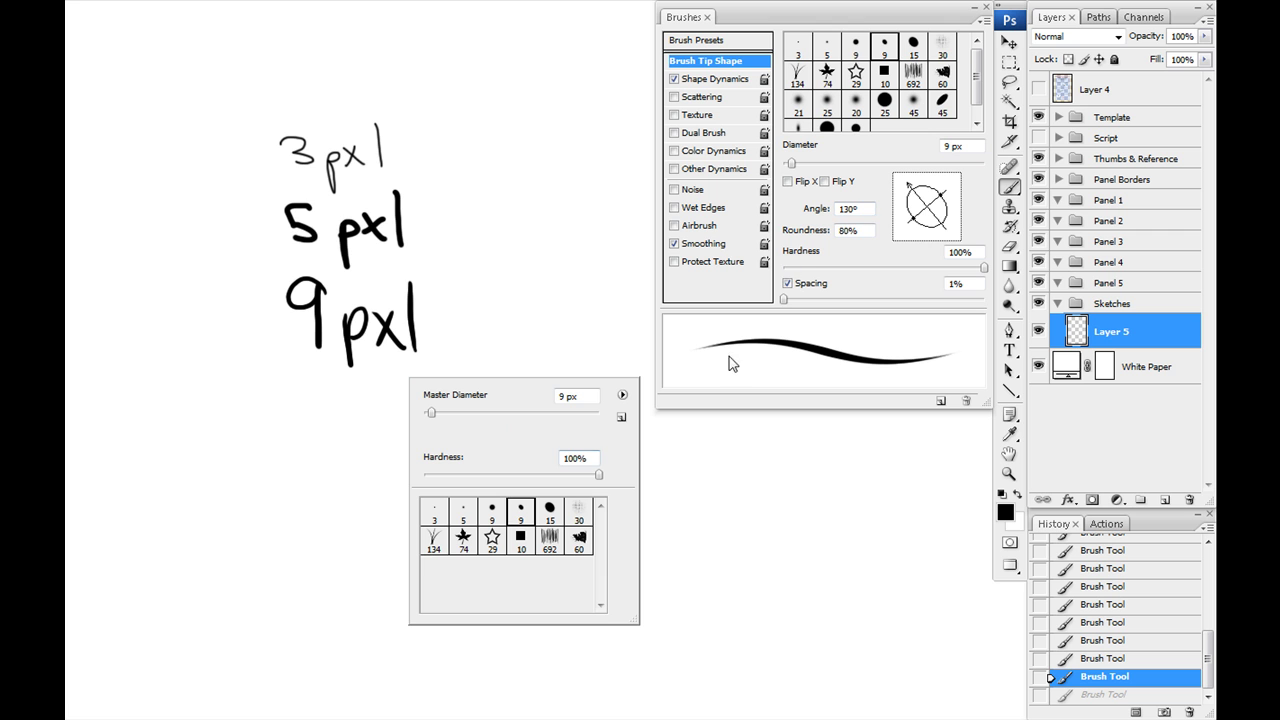
left_click(495, 518)
left_click(521, 516)
left_click(324, 387)
Step: Handwrite a second "9 pxl" label below the first one with the angled 9 px brush
left_click_drag(298, 427, 362, 425)
mouse_move(315, 362)
left_mouse_down()
mouse_move(372, 384)
mouse_move(397, 453)
left_mouse_up()
left_click_drag(424, 404, 424, 470)
mouse_move(425, 410)
left_mouse_down()
mouse_move(428, 440)
mouse_move(474, 446)
left_mouse_up()
mouse_move(472, 406)
left_mouse_down()
mouse_move(452, 446)
mouse_move(490, 450)
left_mouse_up()
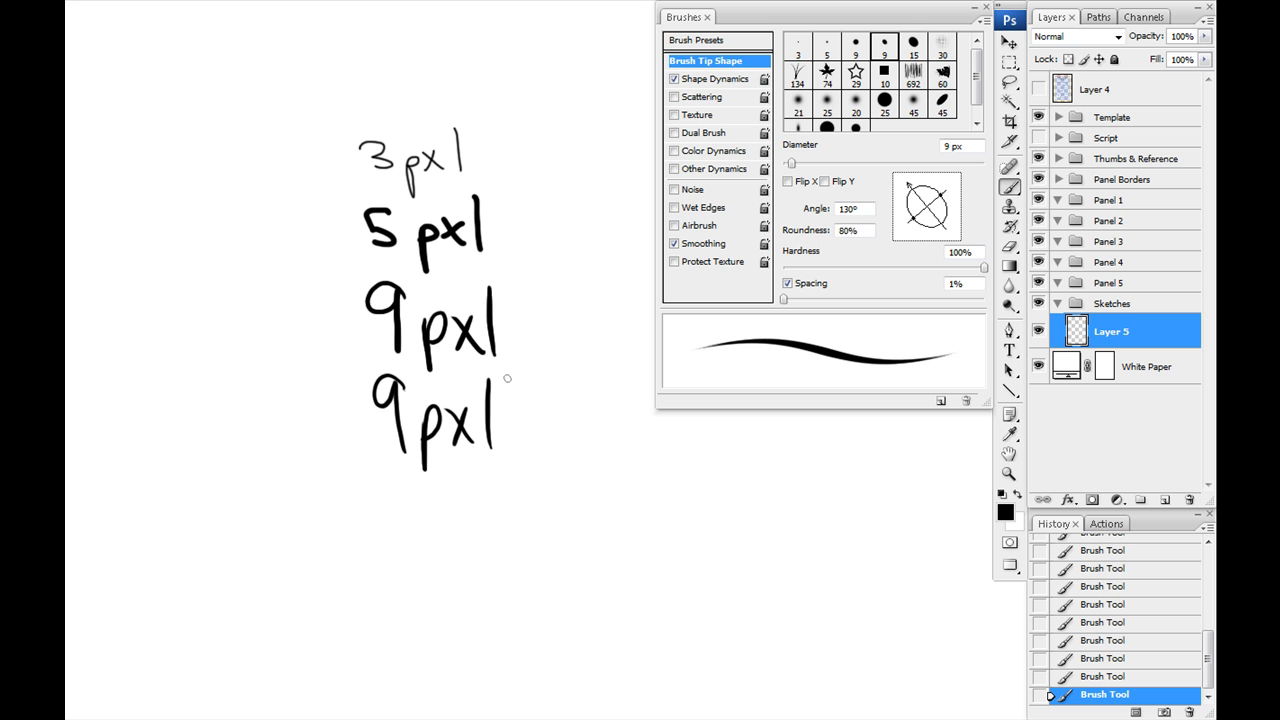
Step: Undo a stray test stroke and draw a large oval around all four brush size labels
left_click_drag(509, 424, 522, 466)
key("ctrl+z")
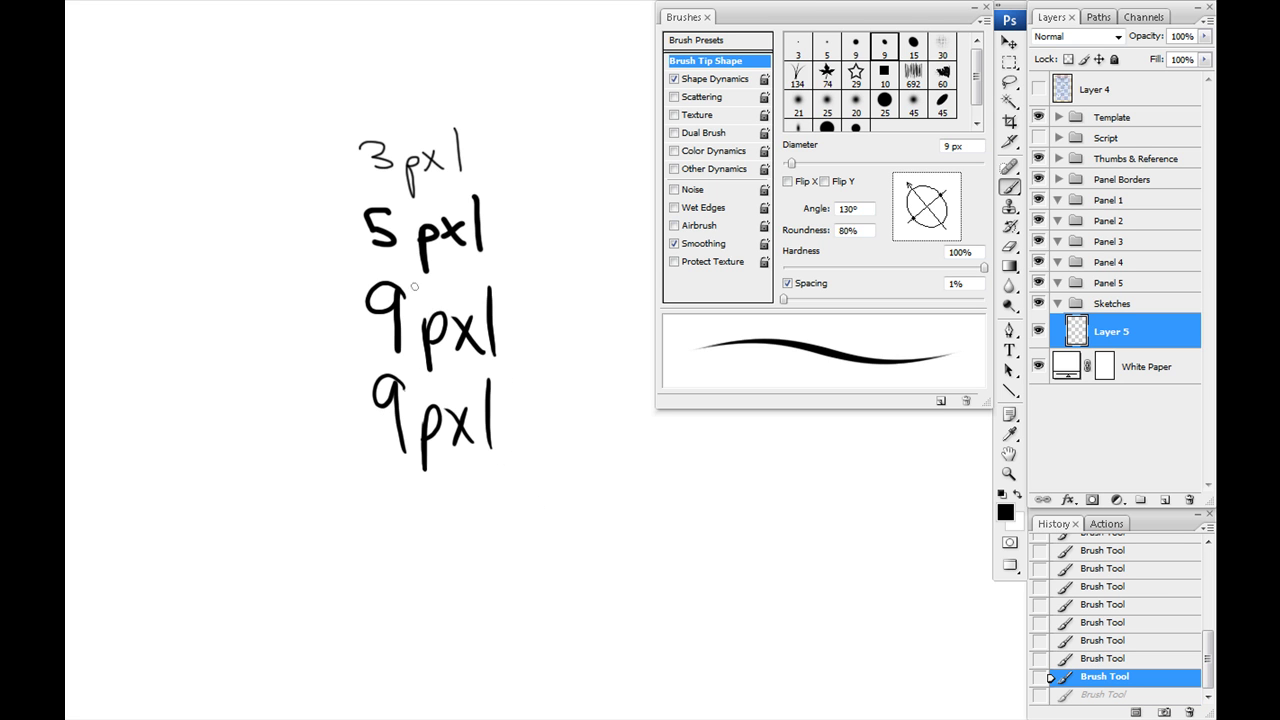
mouse_move(352, 409)
left_mouse_down()
mouse_move(346, 423)
mouse_move(486, 515)
left_mouse_up()
left_click_drag(498, 208, 419, 168)
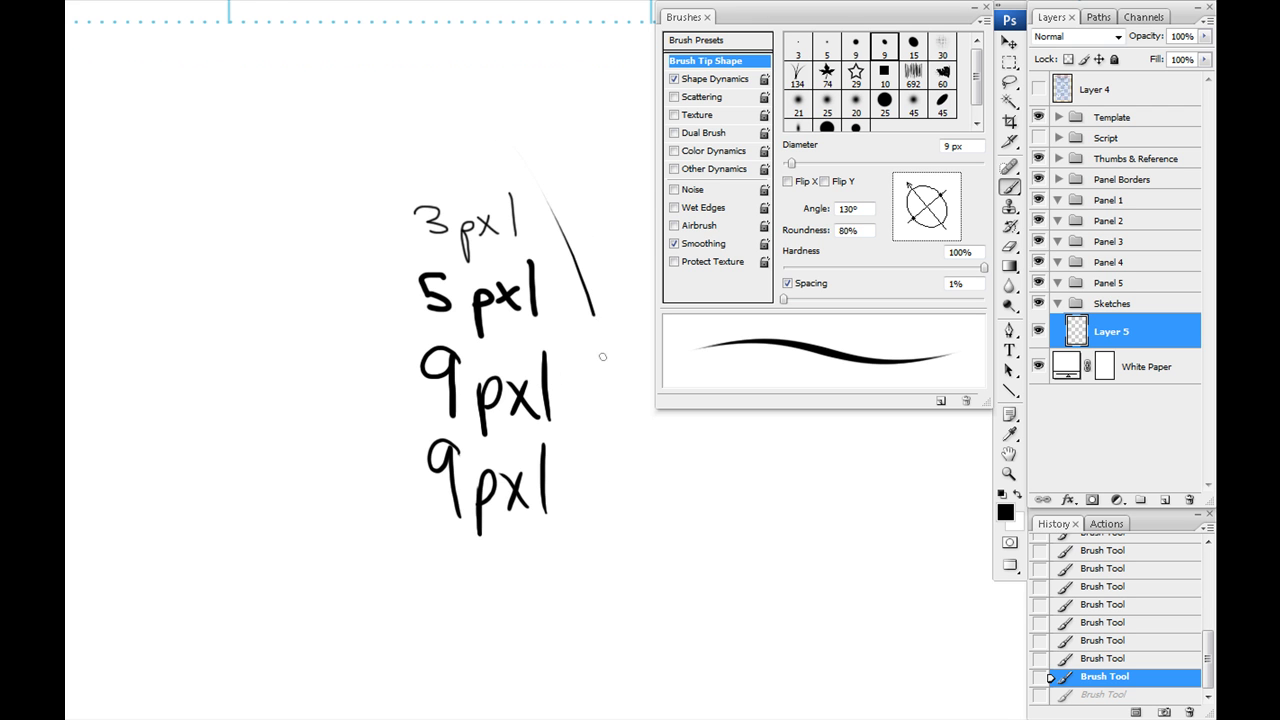
left_click_drag(549, 205, 567, 219)
left_click_drag(303, 461, 443, 486)
Step: Switch to the 3 px preset and go back to the angled 9 px preset
right_click(353, 382)
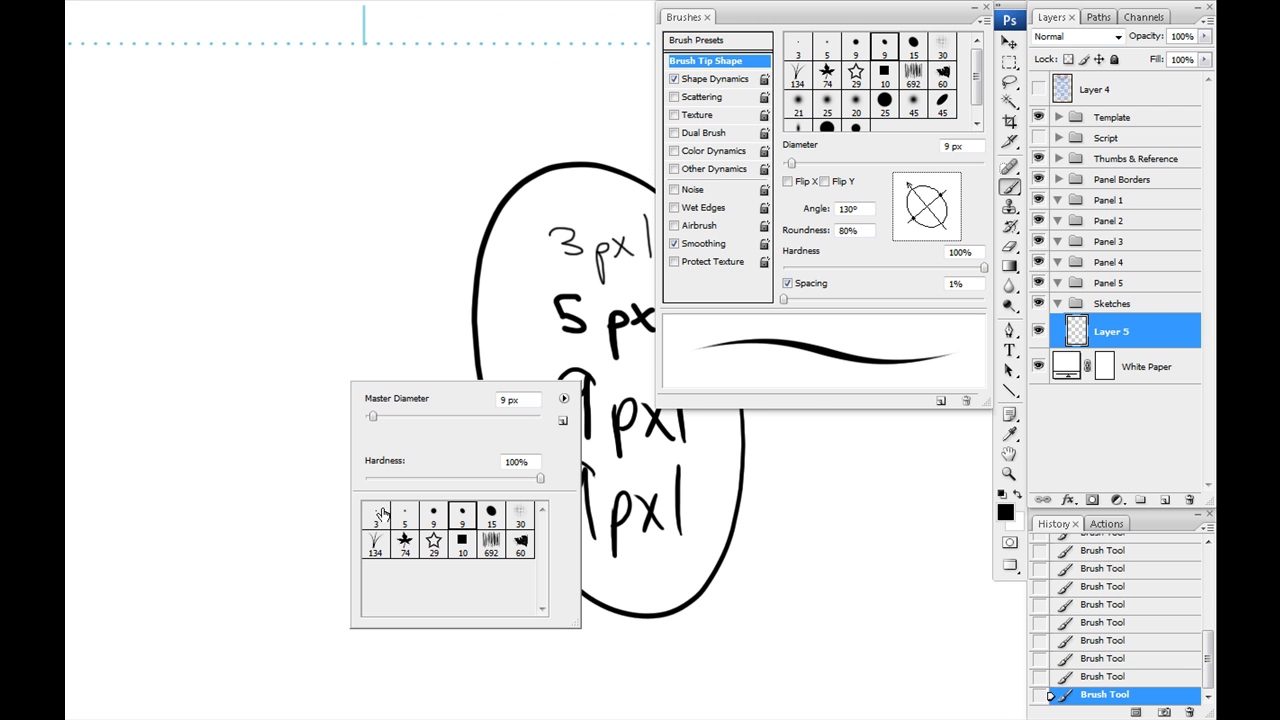
left_click(380, 516)
left_click_drag(298, 473, 347, 478)
right_click(383, 364)
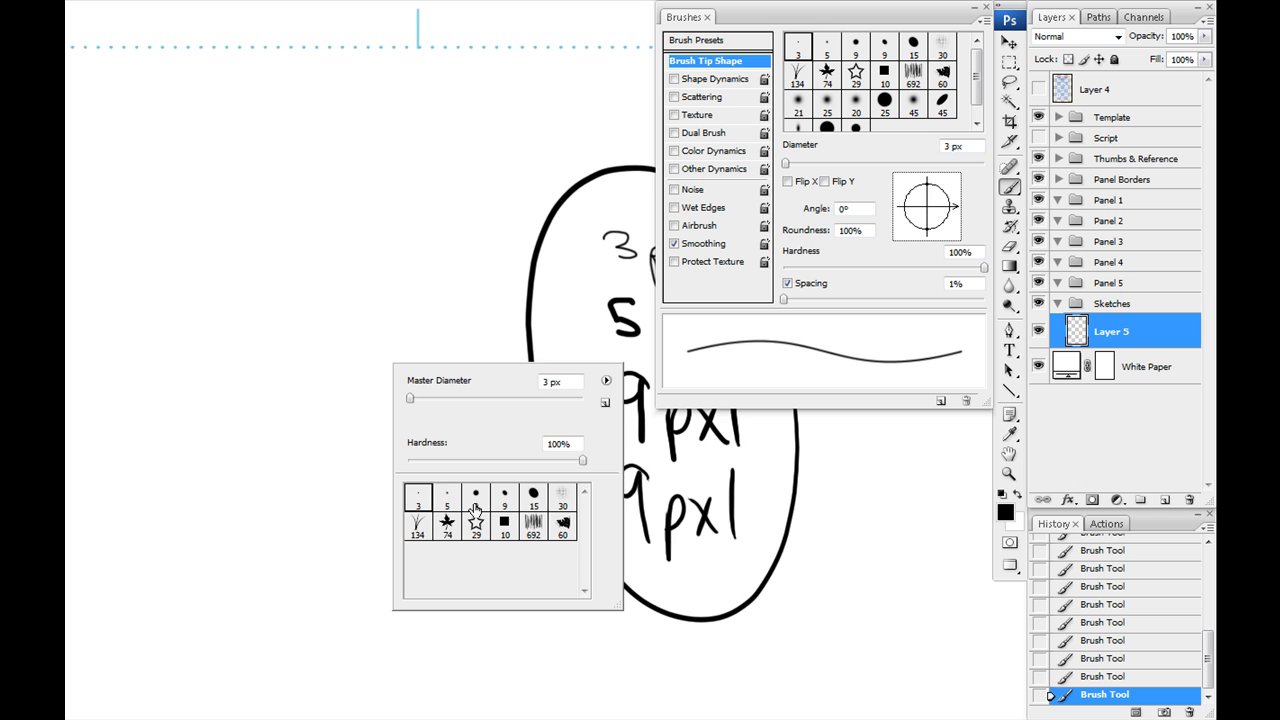
left_click(507, 508)
left_click_drag(339, 414, 348, 435)
left_click_drag(408, 384, 348, 360)
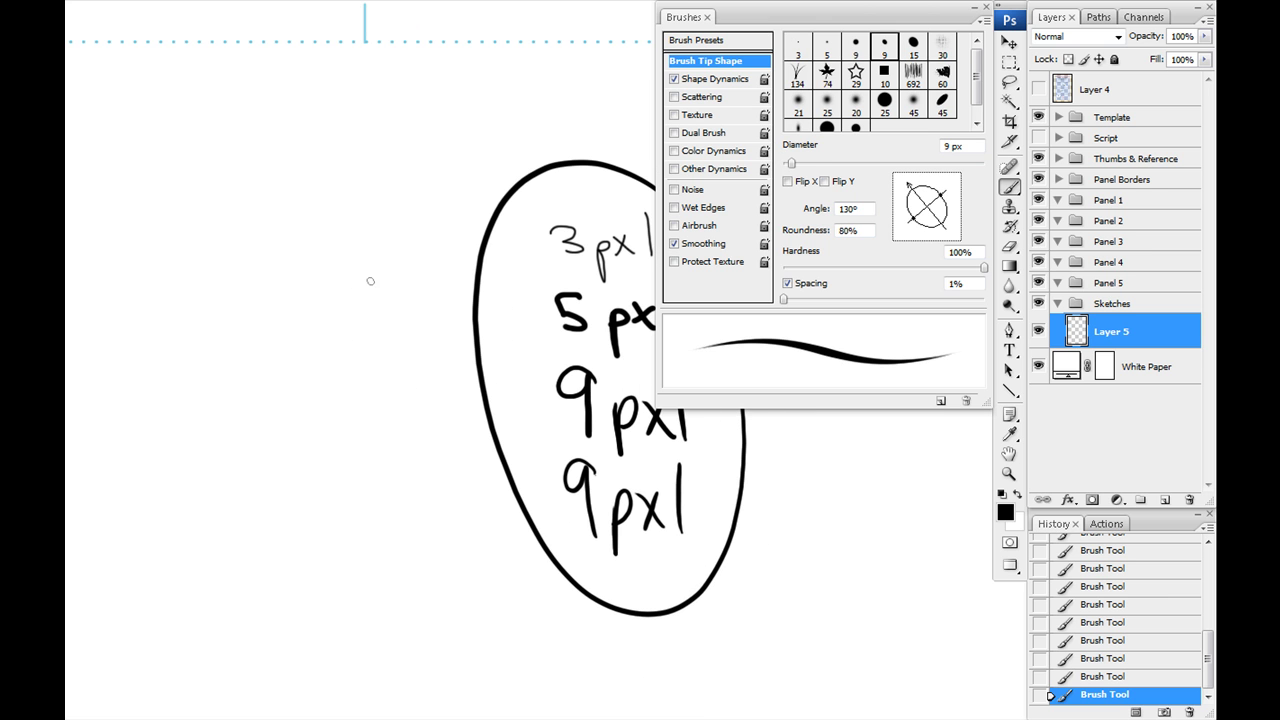
Step: Sketch a rough head beside the labels in black, with a round skull, face guidelines, eyes, nose, ear, jaw and neck
mouse_move(406, 285)
left_mouse_down()
mouse_move(246, 260)
mouse_move(449, 308)
mouse_move(214, 325)
left_mouse_up()
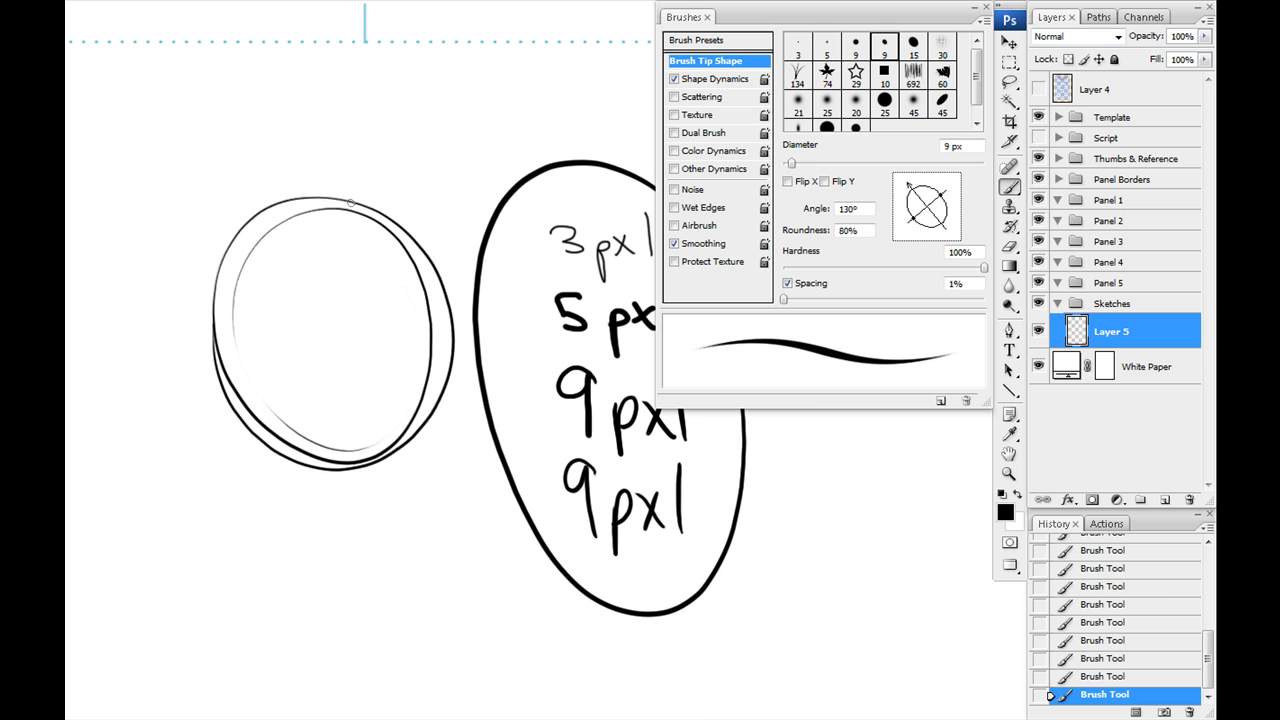
left_click_drag(357, 222, 376, 546)
left_click_drag(363, 252, 386, 521)
left_click_drag(258, 362, 440, 346)
mouse_move(222, 346)
left_mouse_down()
mouse_move(456, 347)
mouse_move(422, 386)
left_mouse_up()
left_click_drag(436, 362, 286, 390)
left_click_drag(420, 334, 320, 340)
mouse_move(438, 338)
left_mouse_down()
mouse_move(297, 347)
mouse_move(275, 389)
left_mouse_up()
mouse_move(288, 346)
left_mouse_down()
mouse_move(269, 247)
mouse_move(438, 341)
left_mouse_up()
mouse_move(440, 341)
left_mouse_down()
mouse_move(278, 227)
mouse_move(275, 329)
left_mouse_up()
left_click_drag(258, 241, 274, 381)
left_click_drag(437, 350, 424, 472)
left_click_drag(438, 358, 406, 523)
left_click_drag(415, 444, 399, 523)
left_click_drag(398, 540, 334, 530)
left_click_drag(334, 534, 232, 457)
left_click_drag(262, 471, 332, 538)
left_click_drag(233, 440, 208, 311)
left_click_drag(208, 311, 236, 449)
left_click_drag(213, 297, 296, 208)
left_click_drag(236, 226, 308, 207)
mouse_move(392, 342)
left_mouse_down()
mouse_move(396, 402)
mouse_move(379, 436)
left_mouse_up()
mouse_move(379, 436)
left_mouse_down()
mouse_move(402, 410)
mouse_move(352, 410)
left_mouse_up()
mouse_move(358, 414)
left_mouse_down()
mouse_move(378, 430)
mouse_move(308, 464)
left_mouse_up()
mouse_move(340, 348)
left_mouse_down()
mouse_move(316, 376)
mouse_move(342, 352)
left_mouse_up()
left_click_drag(396, 352, 410, 368)
mouse_move(224, 340)
left_mouse_down()
mouse_move(202, 346)
mouse_move(216, 396)
left_mouse_up()
left_click_drag(359, 538, 240, 590)
mouse_move(232, 400)
left_mouse_down()
mouse_move(212, 540)
mouse_move(330, 585)
left_mouse_up()
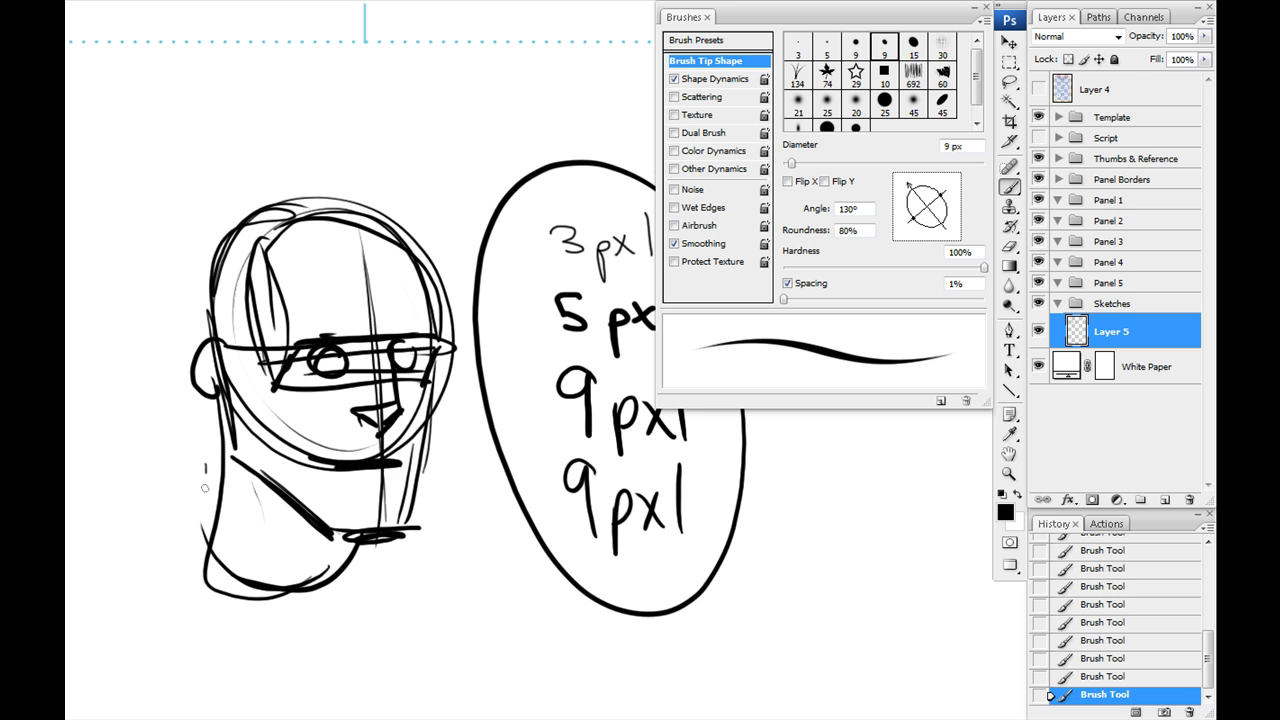
left_click_drag(205, 472, 210, 550)
left_click_drag(350, 612, 258, 620)
Step: Tint the rough sketch light blue with a Hue/Saturation adjustment layer and add a new empty layer above it
left_click_drag(308, 489, 314, 445)
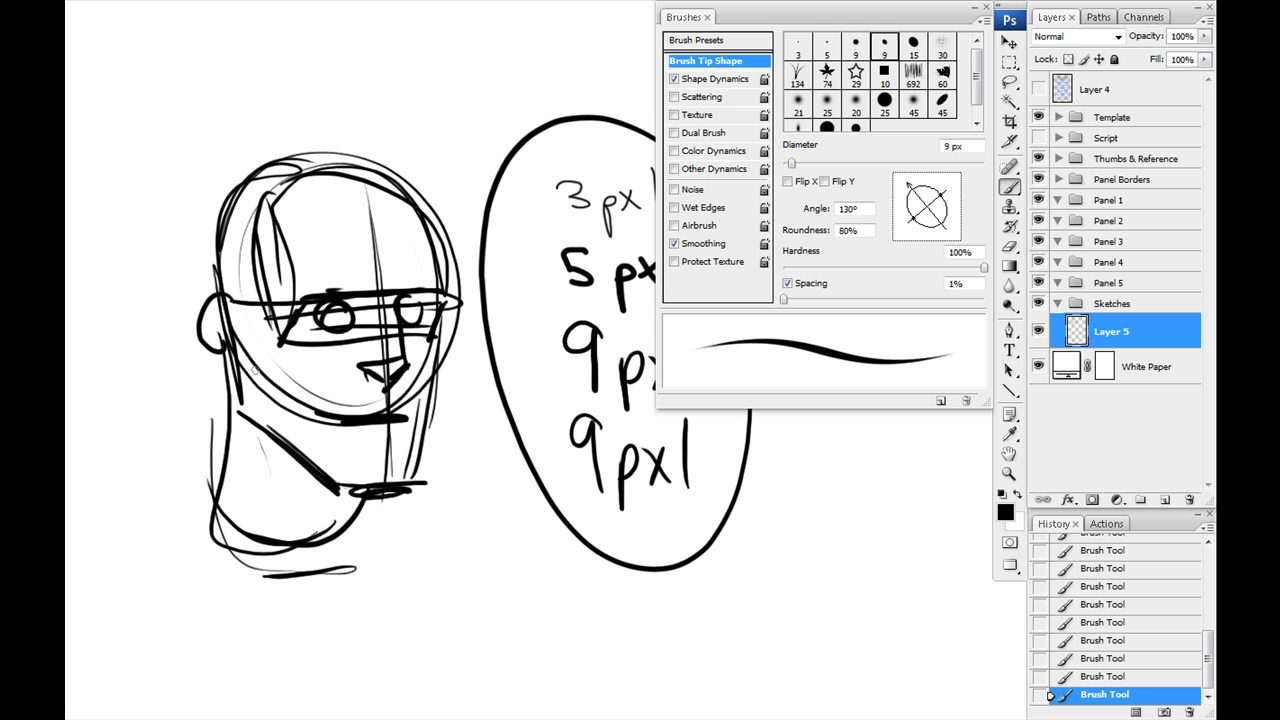
key("F2")
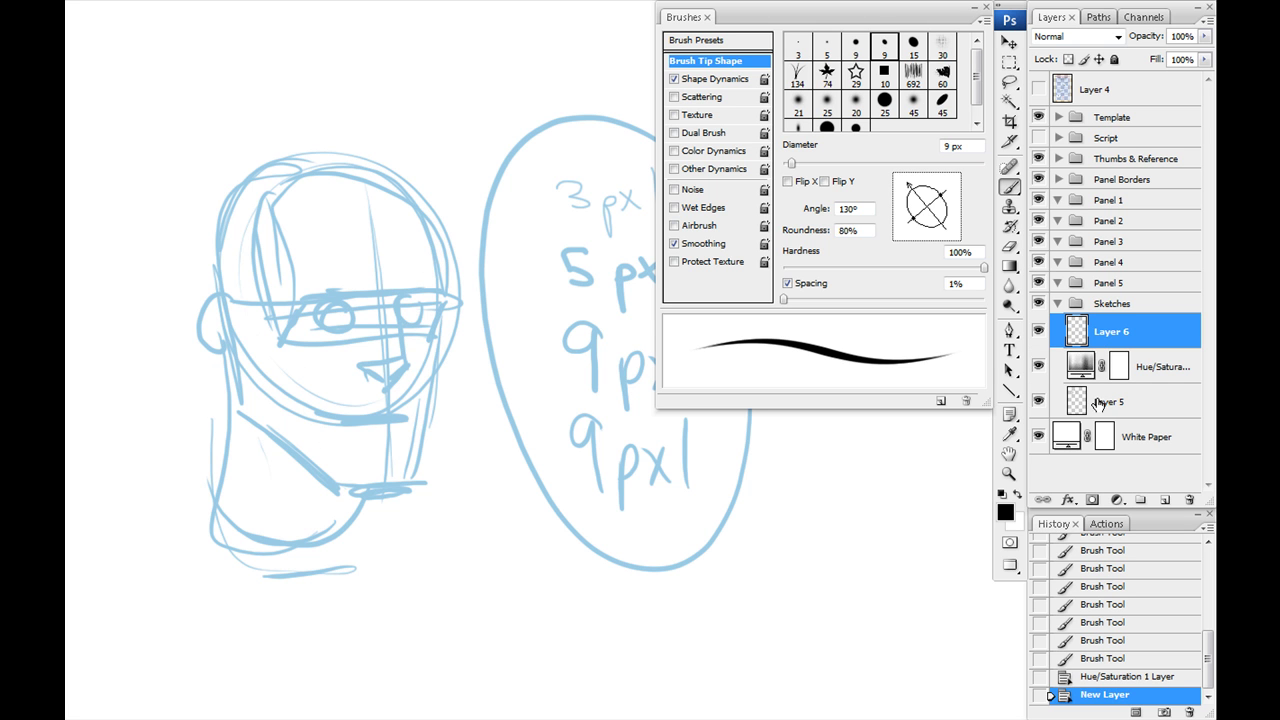
Step: Open the Hue/Saturation adjustment layer's settings, try Hue values 87 and 0, and cancel the changes
left_click(1140, 372)
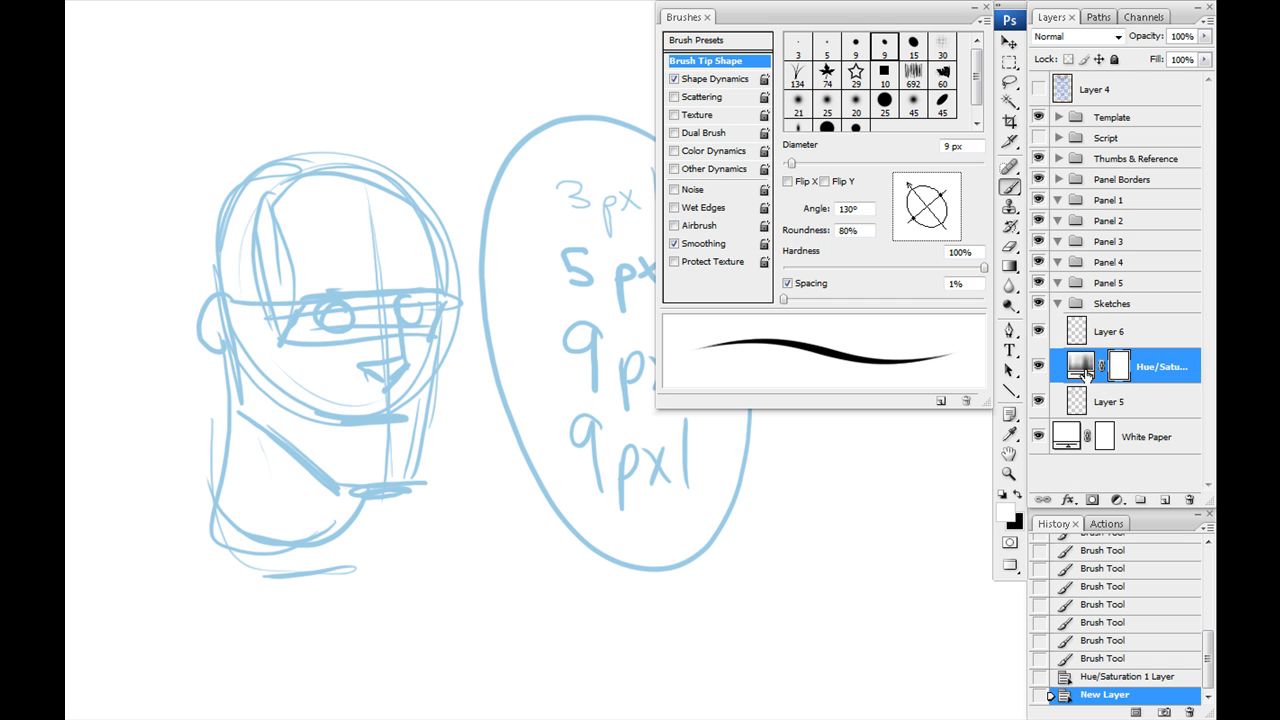
key("i")
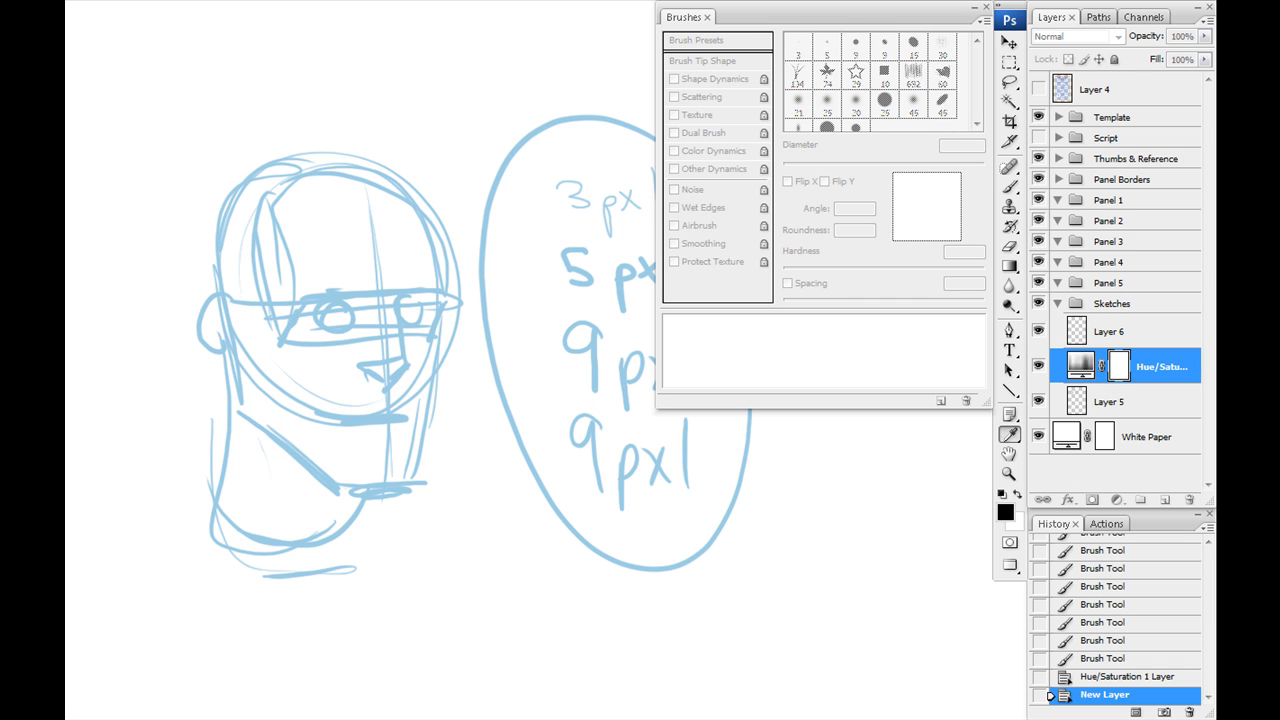
double_click(1080, 366)
left_click_drag(666, 256, 481, 204)
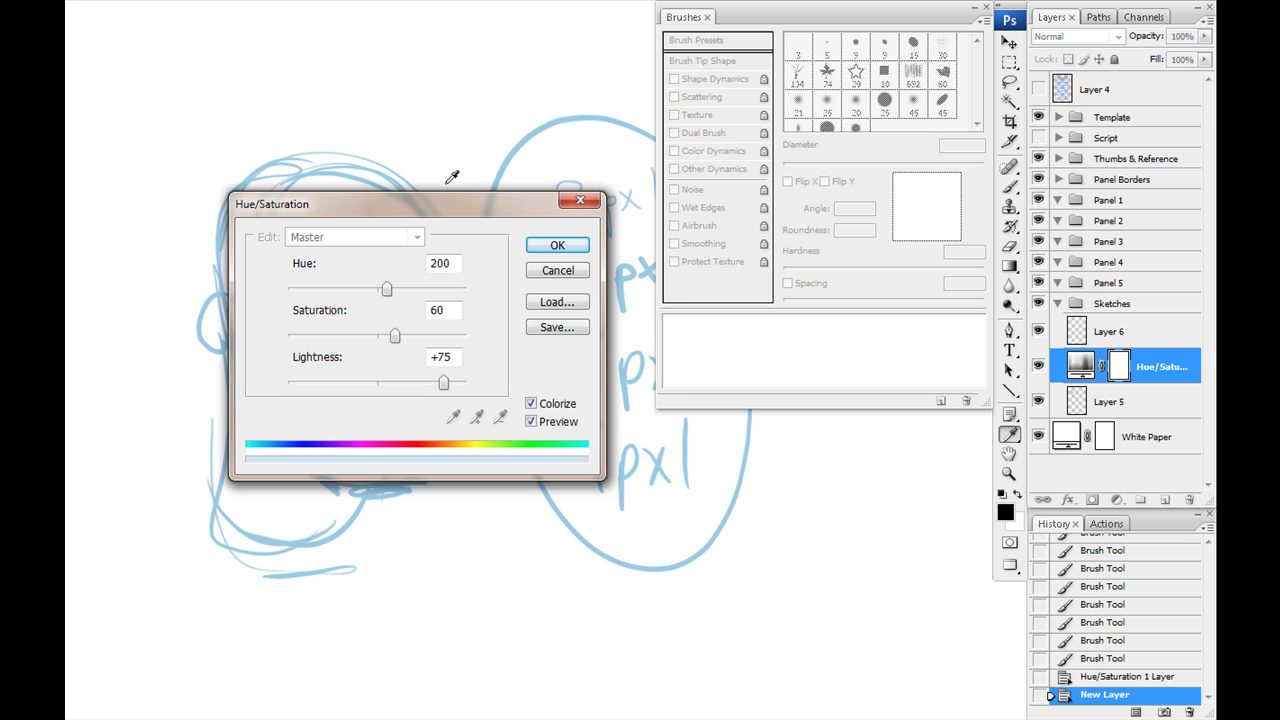
left_click_drag(386, 290, 338, 288)
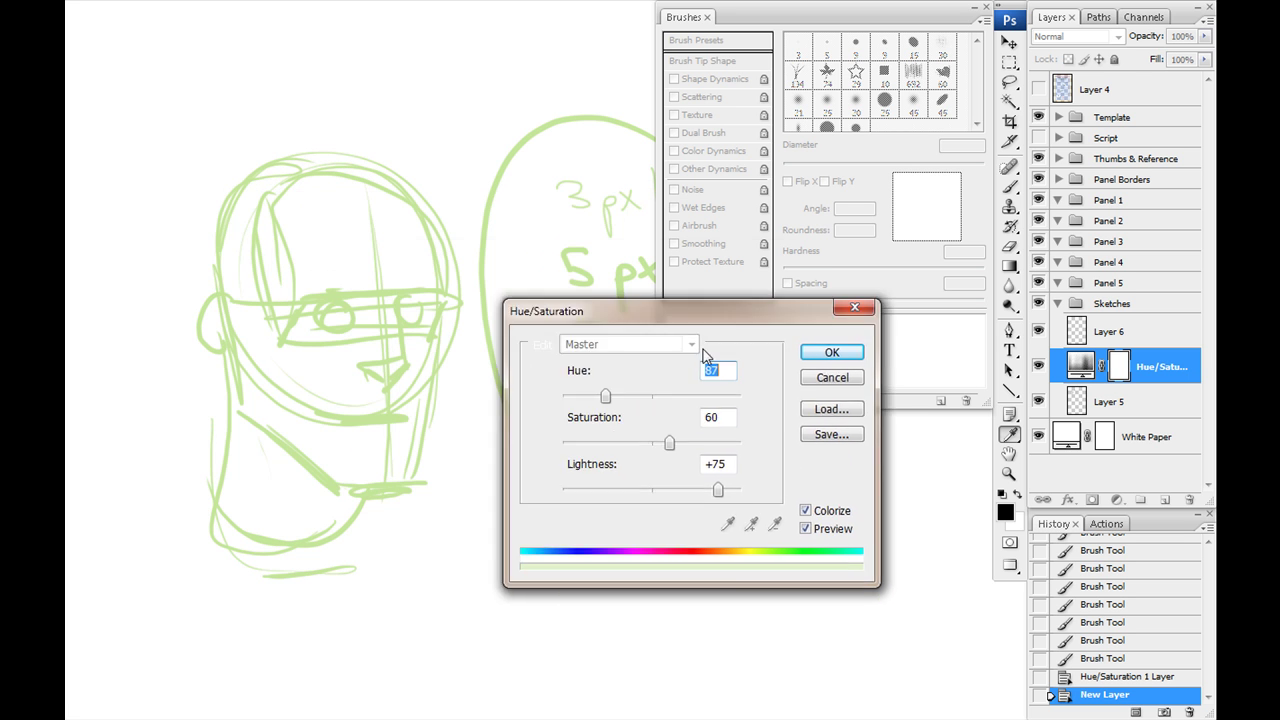
left_click_drag(580, 296, 690, 396)
left_click_drag(716, 483, 660, 484)
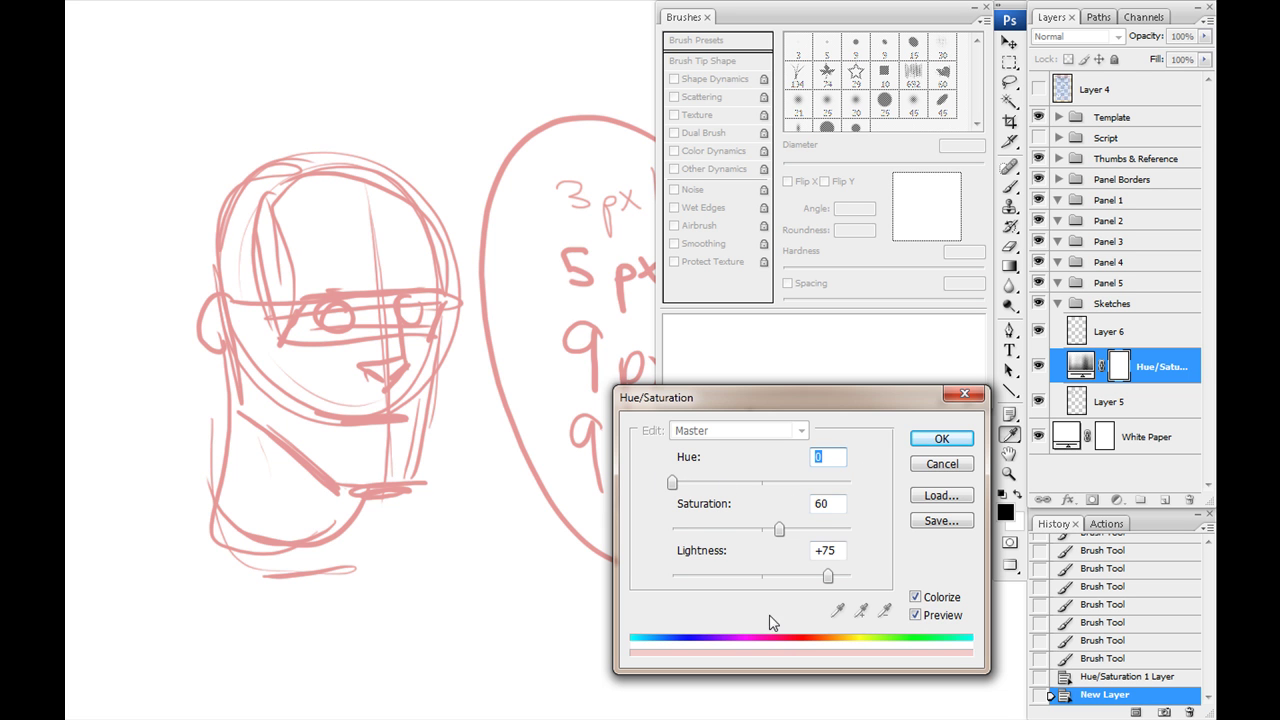
left_click(930, 465)
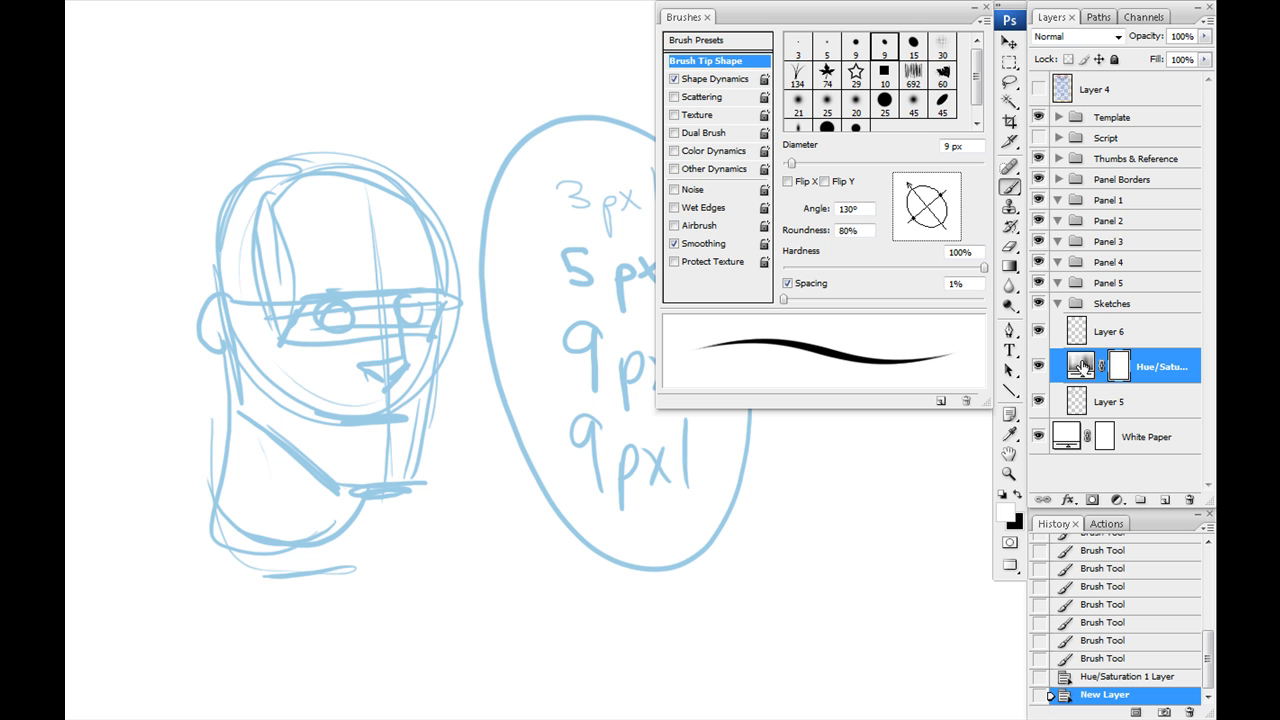
Step: Add a second Hue/Saturation adjustment and new layer above Layer 6, then step back in the history to the first New Layer state
left_click(1110, 340)
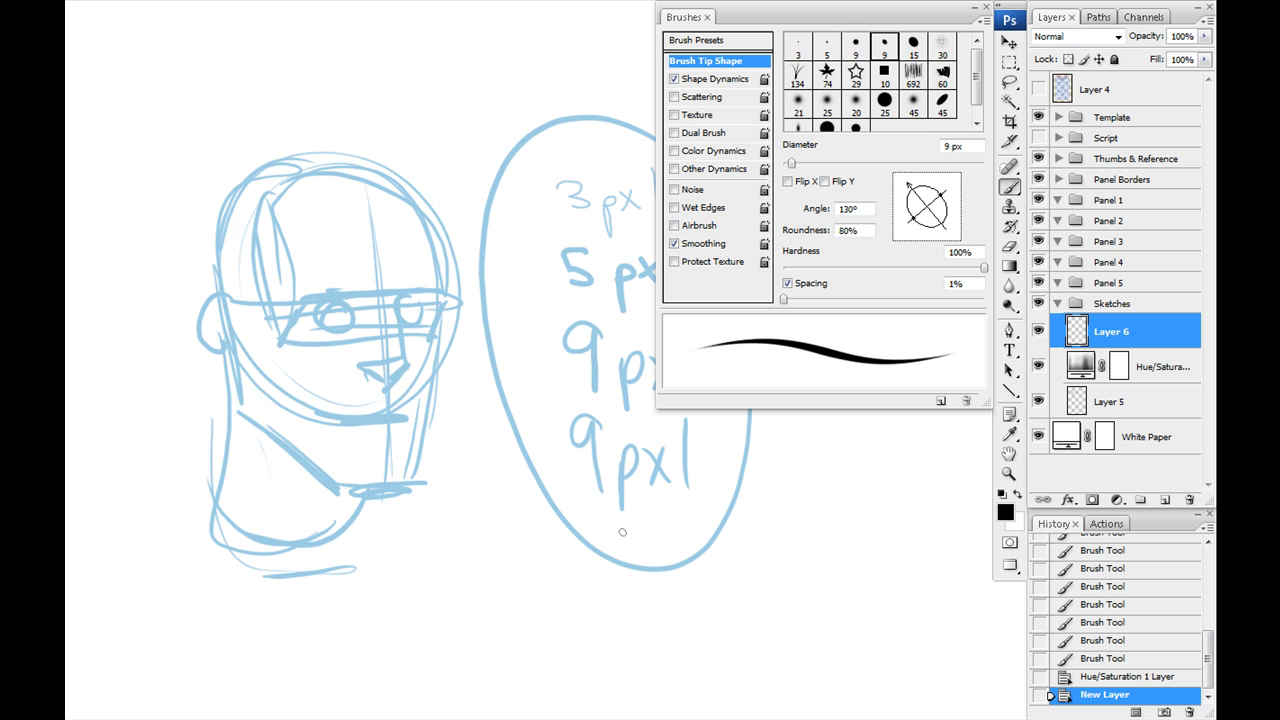
key("F2")
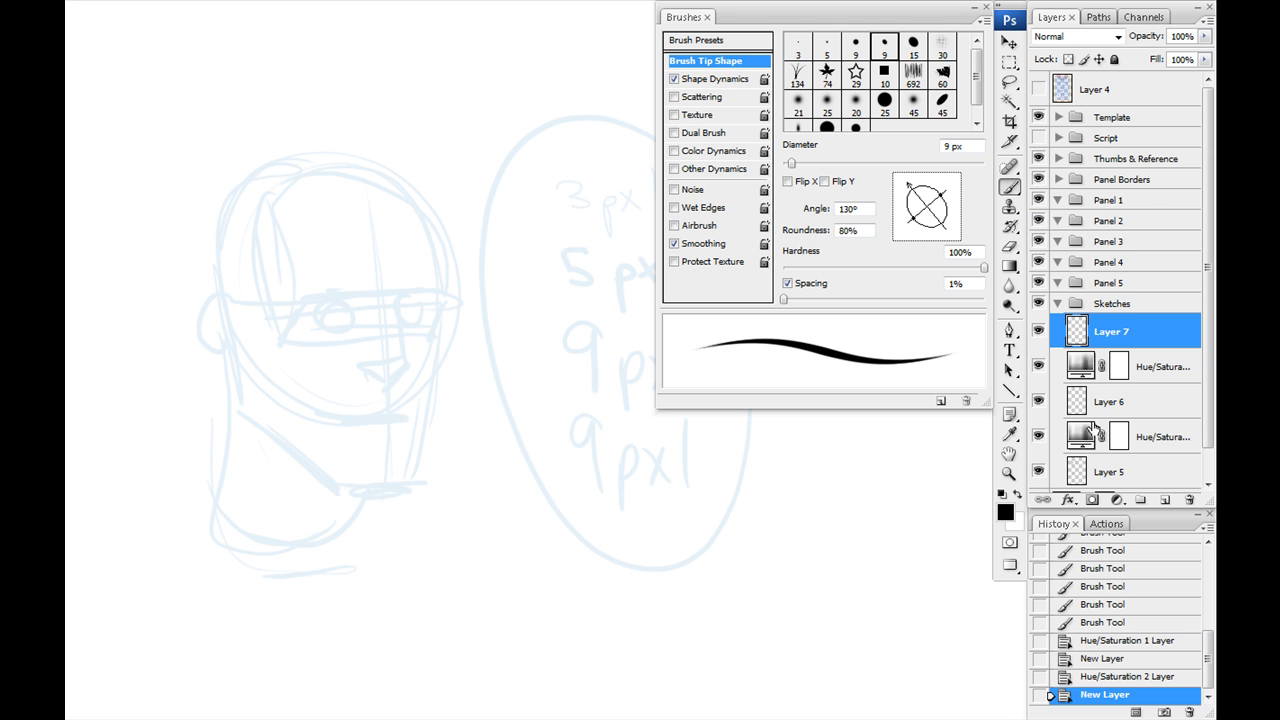
left_click(1078, 662)
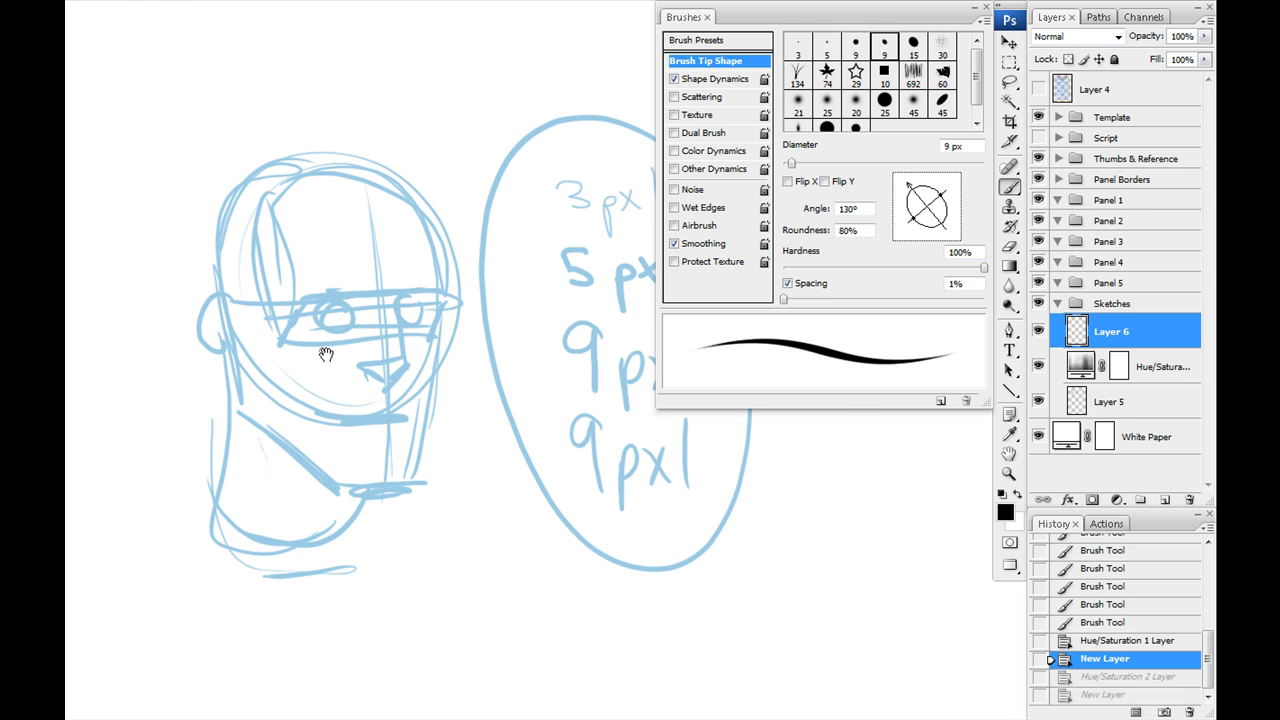
Step: Draw the refined head in black on Layer 6 over the blue sketch, including facial features, hairline, ear, jaw, neck and shoulder lines
left_click_drag(326, 354, 441, 364)
left_click_drag(516, 309, 512, 316)
left_click_drag(521, 300, 513, 315)
left_click_drag(514, 314, 520, 380)
left_click_drag(523, 374, 498, 386)
left_click_drag(497, 381, 475, 379)
left_click_drag(507, 387, 506, 404)
mouse_move(521, 407)
left_mouse_down()
mouse_move(440, 416)
mouse_move(525, 428)
mouse_move(528, 485)
mouse_move(490, 496)
mouse_move(388, 456)
mouse_move(350, 424)
mouse_move(343, 332)
left_mouse_up()
mouse_move(468, 313)
left_mouse_down()
mouse_move(429, 317)
mouse_move(548, 314)
left_mouse_up()
mouse_move(521, 328)
left_mouse_down()
mouse_move(541, 319)
mouse_move(555, 354)
mouse_move(532, 428)
left_mouse_up()
mouse_move(560, 306)
left_mouse_down()
mouse_move(515, 186)
mouse_move(385, 178)
mouse_move(400, 276)
left_mouse_up()
left_click_drag(356, 190, 396, 276)
mouse_move(365, 178)
left_mouse_down()
mouse_move(316, 222)
mouse_move(312, 248)
left_mouse_up()
left_click_drag(308, 262, 328, 366)
left_click_drag(318, 320, 381, 578)
mouse_move(343, 401)
left_mouse_down()
mouse_move(363, 574)
mouse_move(381, 567)
left_mouse_up()
mouse_move(408, 530)
left_mouse_down()
mouse_move(460, 508)
mouse_move(409, 573)
left_mouse_up()
left_click_drag(336, 408, 334, 556)
left_click_drag(405, 470, 388, 515)
left_click_drag(404, 374, 421, 466)
mouse_move(334, 334)
left_mouse_down()
mouse_move(400, 350)
mouse_move(390, 412)
left_mouse_up()
mouse_move(420, 281)
left_mouse_down()
mouse_move(546, 276)
mouse_move(352, 277)
left_mouse_up()
left_click_drag(430, 345, 432, 416)
left_click_drag(528, 408, 530, 366)
left_click_drag(503, 441, 485, 449)
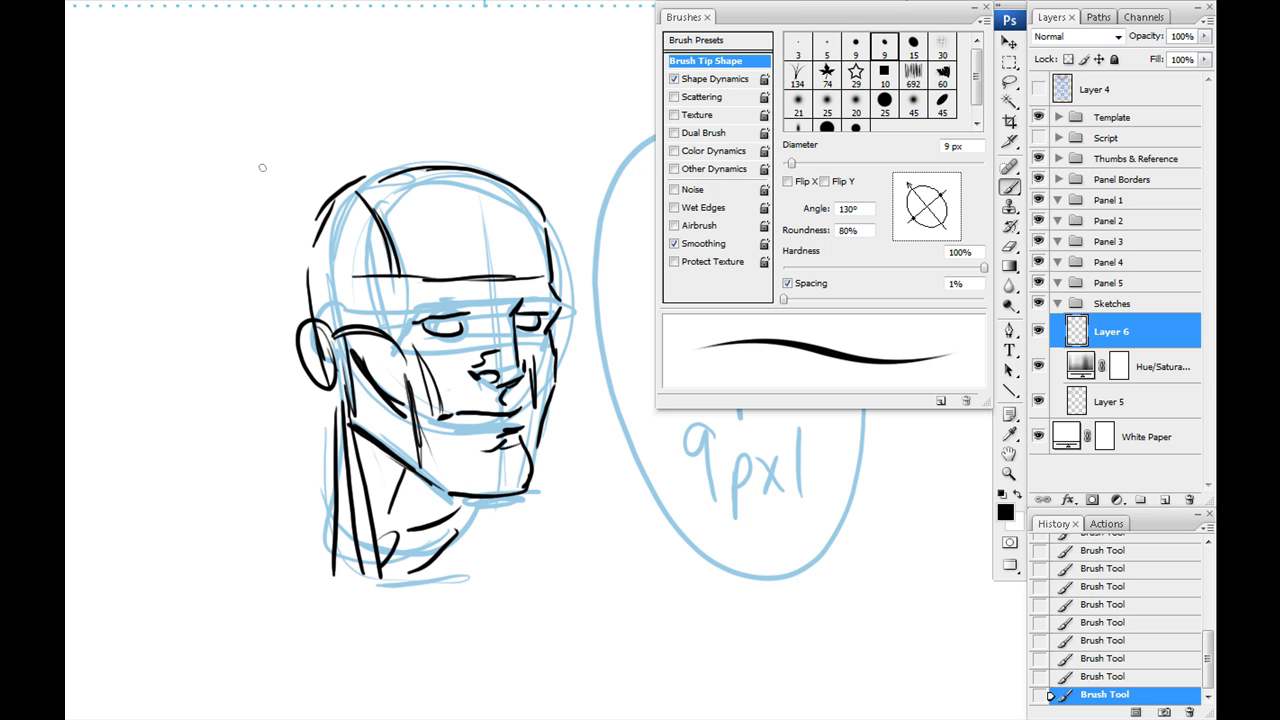
mouse_move(330, 428)
left_mouse_down()
mouse_move(304, 522)
mouse_move(268, 544)
left_mouse_up()
left_click_drag(476, 531, 497, 554)
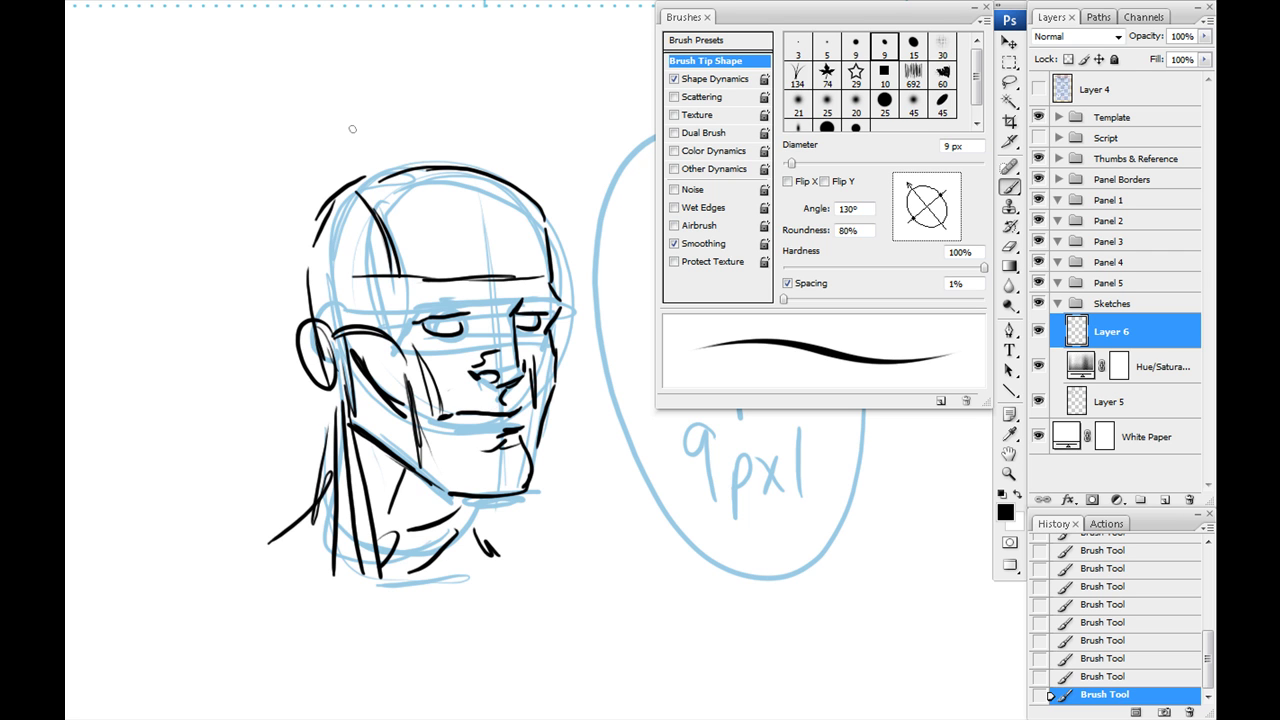
Step: Finish the hairline on Layer 6, then tint the drawing light blue with a Hue/Saturation adjustment and add an empty layer above
mouse_move(495, 270)
left_mouse_down()
mouse_move(472, 172)
mouse_move(492, 210)
left_mouse_up()
key("F2")
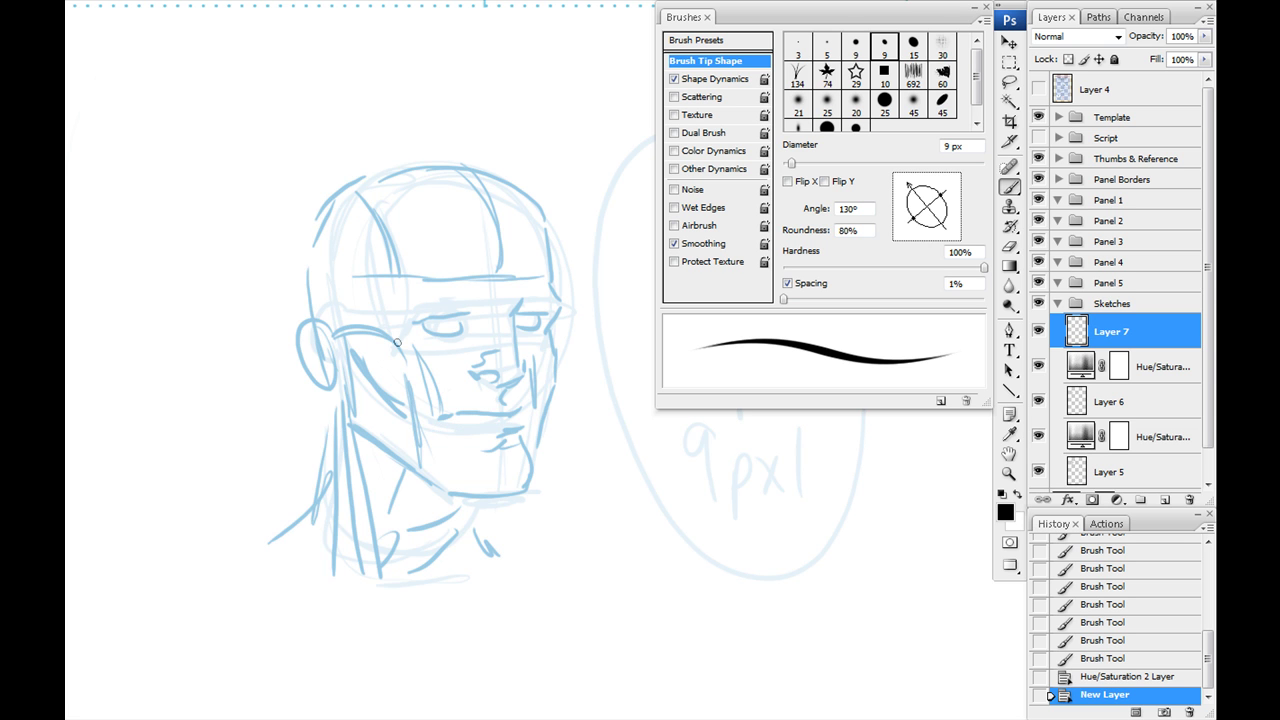
Step: With the 3 px round brush, draw the clean black lines of the nose bridge, nostril and nose base over the blue sketch
key("ctrl+plus")
left_click_drag(397, 343, 600, 362)
left_click_drag(451, 389, 384, 330)
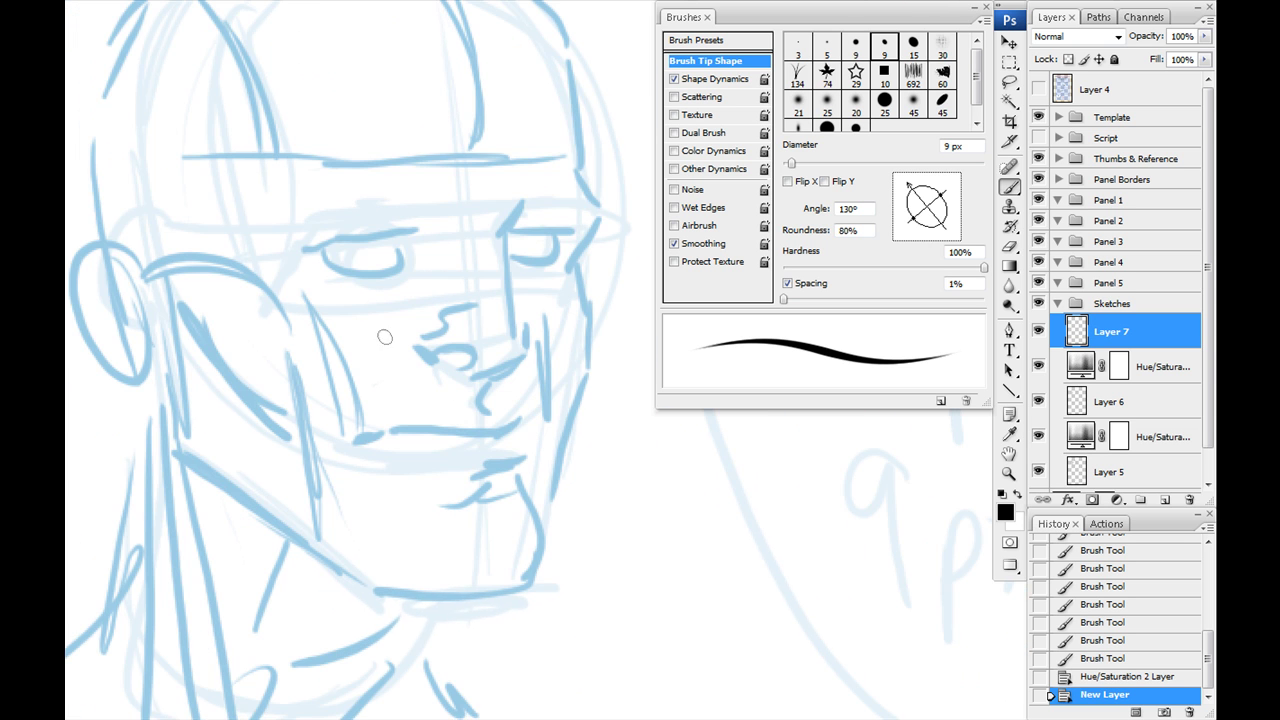
right_click(375, 269)
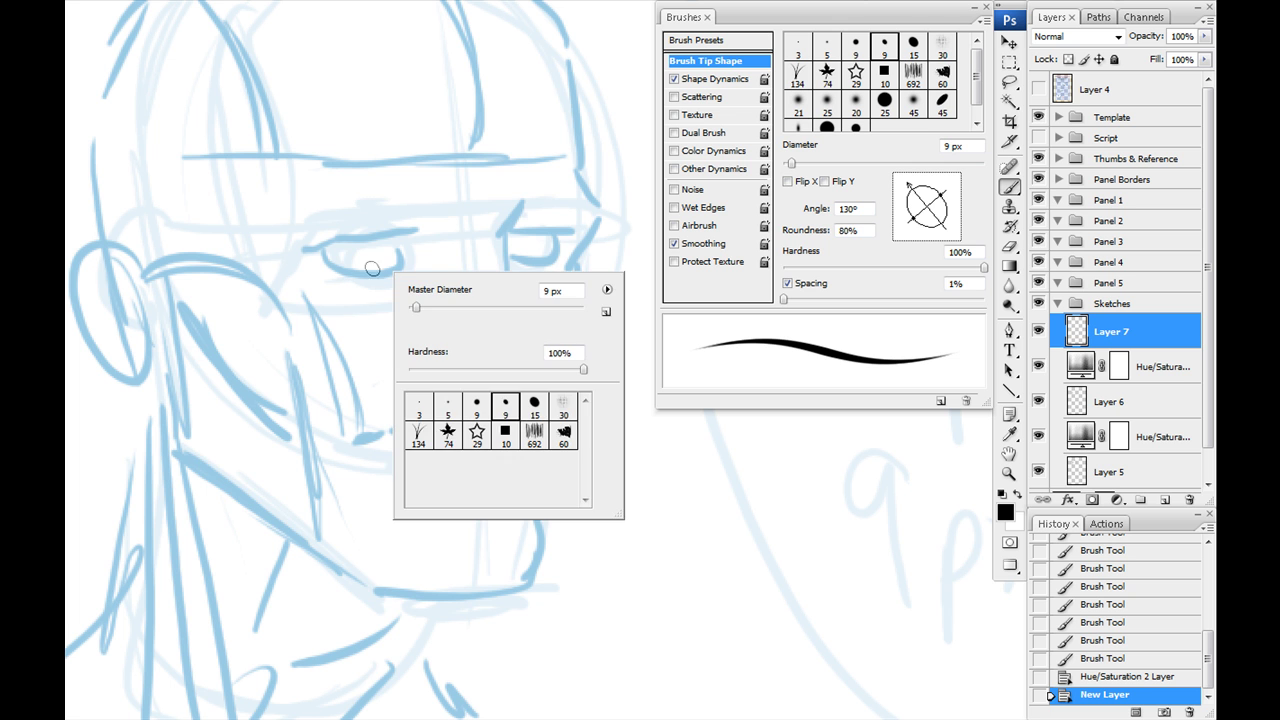
left_click(418, 420)
mouse_move(350, 370)
left_mouse_down()
mouse_move(493, 357)
mouse_move(388, 392)
left_mouse_up()
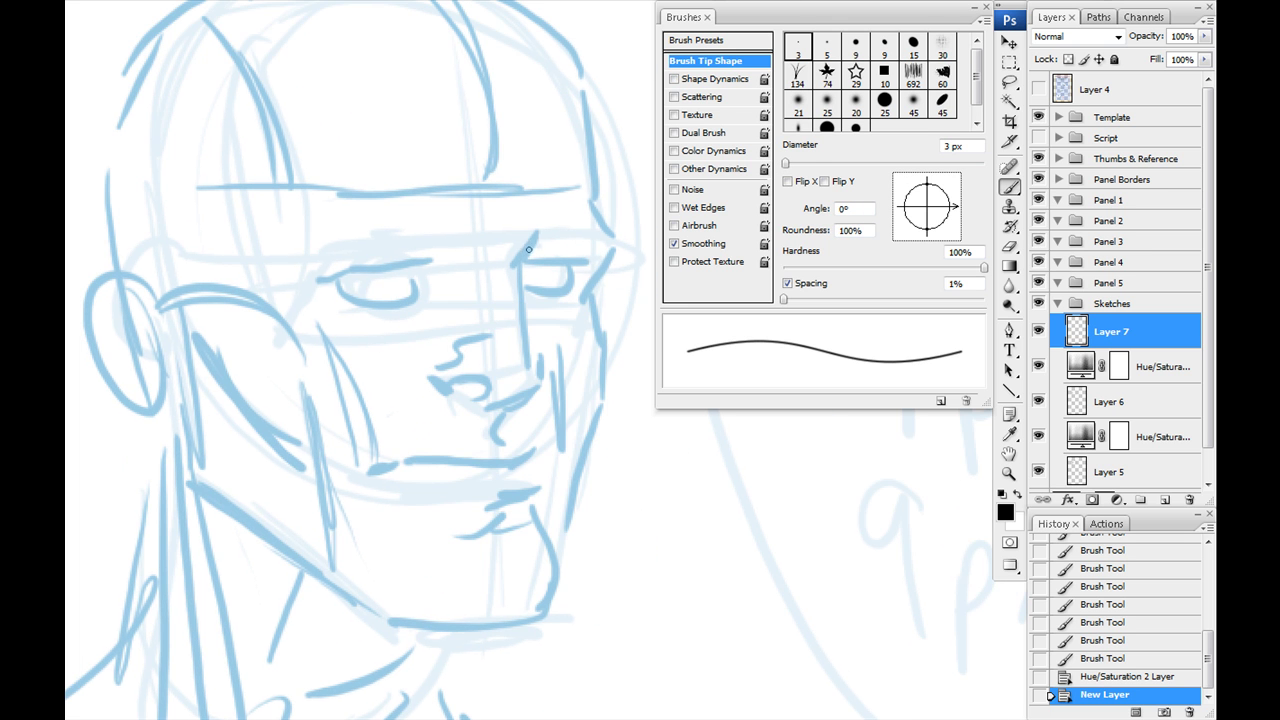
mouse_move(537, 233)
left_mouse_down()
mouse_move(521, 264)
mouse_move(527, 361)
left_mouse_up()
mouse_move(541, 352)
left_mouse_down()
mouse_move(530, 394)
mouse_move(487, 416)
mouse_move(437, 383)
mouse_move(452, 367)
left_mouse_up()
left_click_drag(453, 361, 477, 347)
mouse_move(508, 410)
left_mouse_down()
mouse_move(494, 429)
mouse_move(506, 440)
left_mouse_up()
Step: Draw the mouth, chin and jawline up toward the ear in clean black lines
left_click_drag(439, 417, 446, 361)
mouse_move(543, 394)
left_mouse_down()
mouse_move(507, 410)
mouse_move(377, 412)
mouse_move(543, 407)
mouse_move(463, 442)
left_mouse_up()
left_click_drag(440, 442, 429, 380)
mouse_move(520, 392)
left_mouse_down()
mouse_move(555, 480)
mouse_move(487, 511)
mouse_move(355, 490)
left_mouse_up()
left_click_drag(316, 466, 418, 503)
left_click_drag(327, 487, 296, 375)
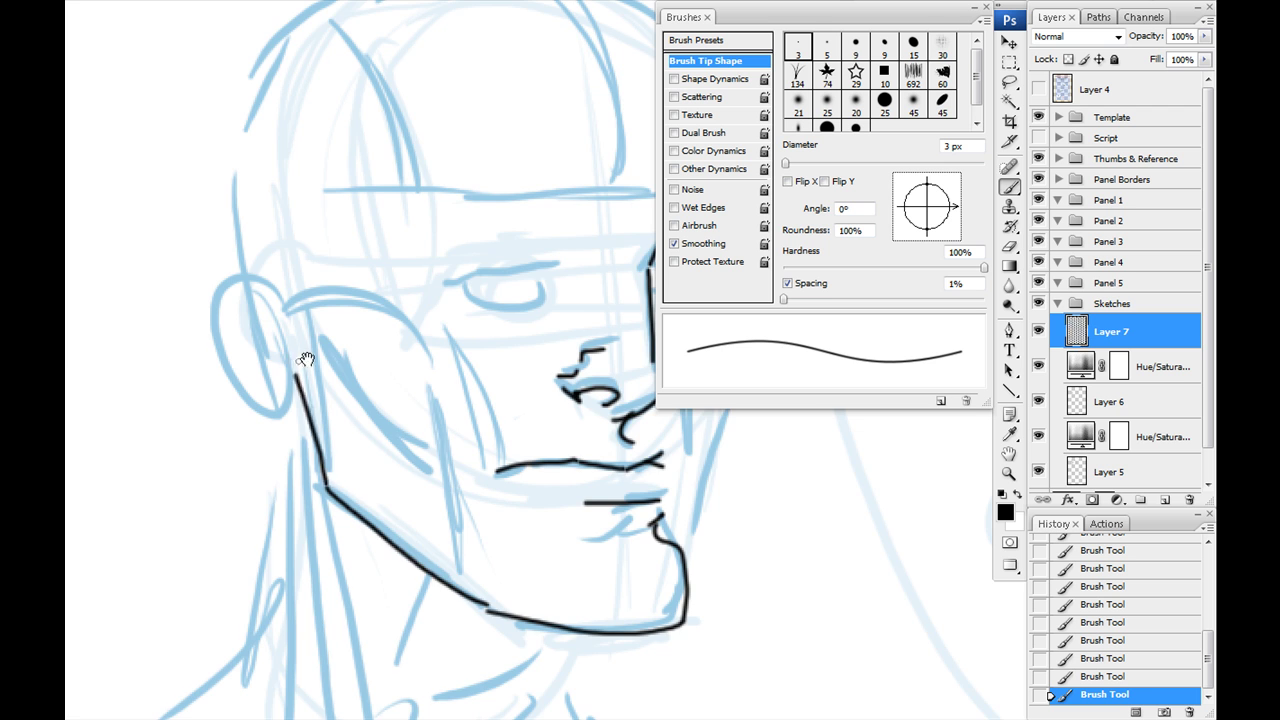
Step: Draw the far face contour and the skull outline, and undo the stray circle at the temple
left_click_drag(676, 473, 520, 460)
mouse_move(532, 522)
left_mouse_down()
mouse_move(572, 372)
mouse_move(558, 280)
mouse_move(580, 238)
mouse_move(566, 186)
mouse_move(590, 372)
left_mouse_up()
mouse_move(578, 273)
left_mouse_down()
mouse_move(502, 189)
mouse_move(314, 172)
mouse_move(167, 257)
mouse_move(129, 462)
mouse_move(318, 268)
mouse_move(295, 342)
mouse_move(275, 308)
mouse_move(263, 398)
mouse_move(212, 424)
left_mouse_up()
key("ctrl+z")
left_click_drag(208, 366, 150, 380)
mouse_move(138, 476)
left_mouse_down()
mouse_move(152, 334)
mouse_move(271, 221)
mouse_move(428, 195)
mouse_move(542, 234)
mouse_move(604, 312)
mouse_move(548, 172)
left_mouse_up()
left_click_drag(562, 288, 556, 282)
key("ctrl+z")
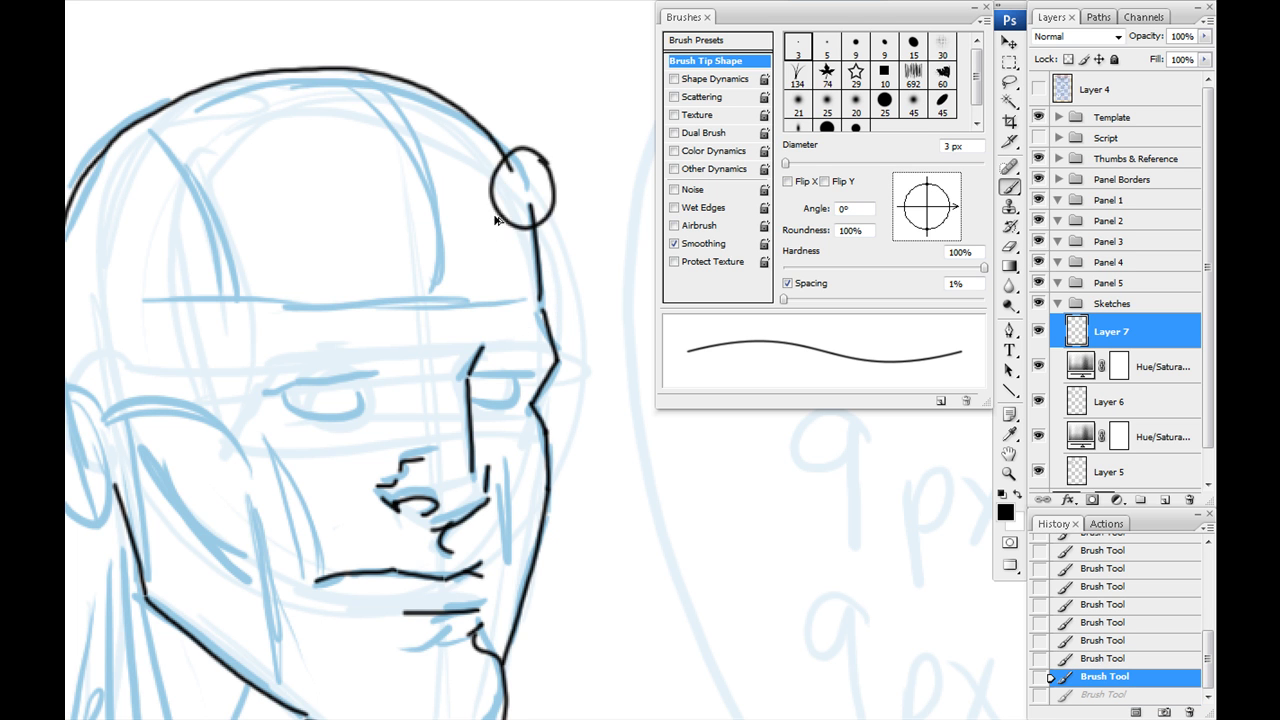
key("ctrl+z")
Step: Draw the ear's outer outline and its inner folds beside the jawline
left_click_drag(206, 447, 439, 297)
left_click_drag(340, 336, 355, 386)
mouse_move(337, 290)
left_mouse_down()
mouse_move(316, 255)
mouse_move(274, 266)
mouse_move(322, 375)
mouse_move(364, 397)
mouse_move(327, 388)
mouse_move(296, 306)
left_mouse_up()
left_click_drag(336, 386, 238, 355)
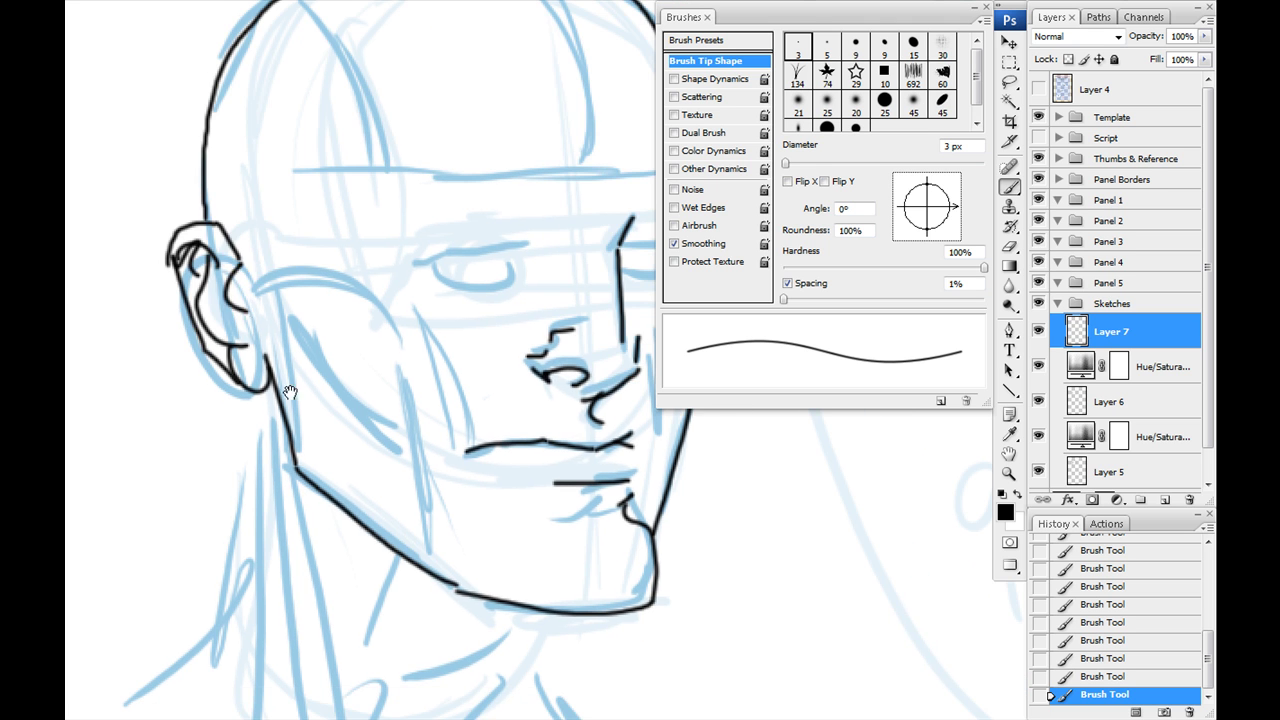
Step: Draw both eyes with their eyelid creases and outline the two eyebrows
left_click_drag(289, 393, 232, 400)
mouse_move(446, 286)
left_mouse_down()
mouse_move(430, 270)
mouse_move(322, 293)
left_mouse_up()
left_click_drag(330, 290, 410, 297)
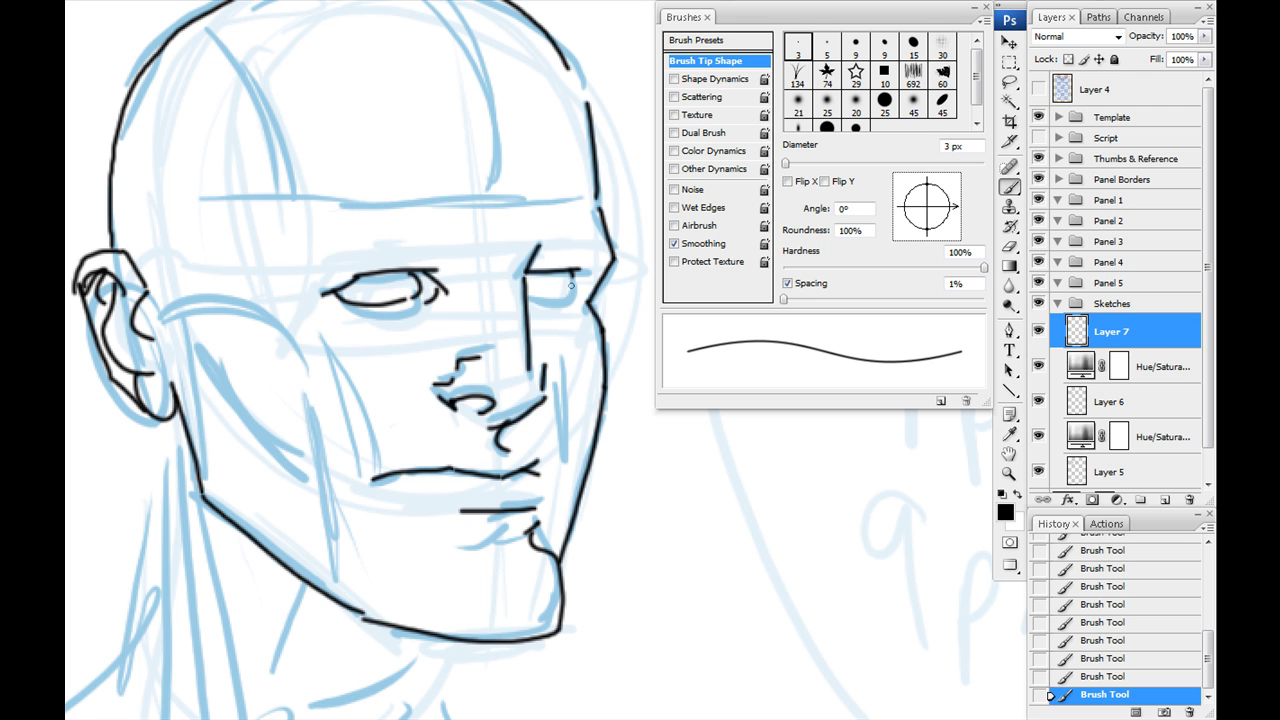
mouse_move(434, 219)
left_mouse_down()
mouse_move(340, 246)
mouse_move(448, 228)
left_mouse_up()
left_click_drag(530, 236, 602, 222)
mouse_move(354, 337)
left_mouse_down()
mouse_move(362, 323)
mouse_move(315, 302)
left_mouse_up()
left_click_drag(372, 482, 417, 460)
Step: Draw the cheekbone line and the neck and throat lines below the jaw
left_click_drag(363, 376, 256, 265)
left_click_drag(312, 556, 477, 381)
mouse_move(657, 428)
left_mouse_down()
mouse_move(640, 466)
mouse_move(525, 550)
left_mouse_up()
left_click_drag(480, 330, 497, 475)
left_click_drag(500, 545, 505, 585)
left_click_drag(383, 348, 437, 553)
left_click_drag(380, 232, 384, 350)
left_click_drag(400, 300, 284, 262)
left_click_drag(566, 390, 490, 520)
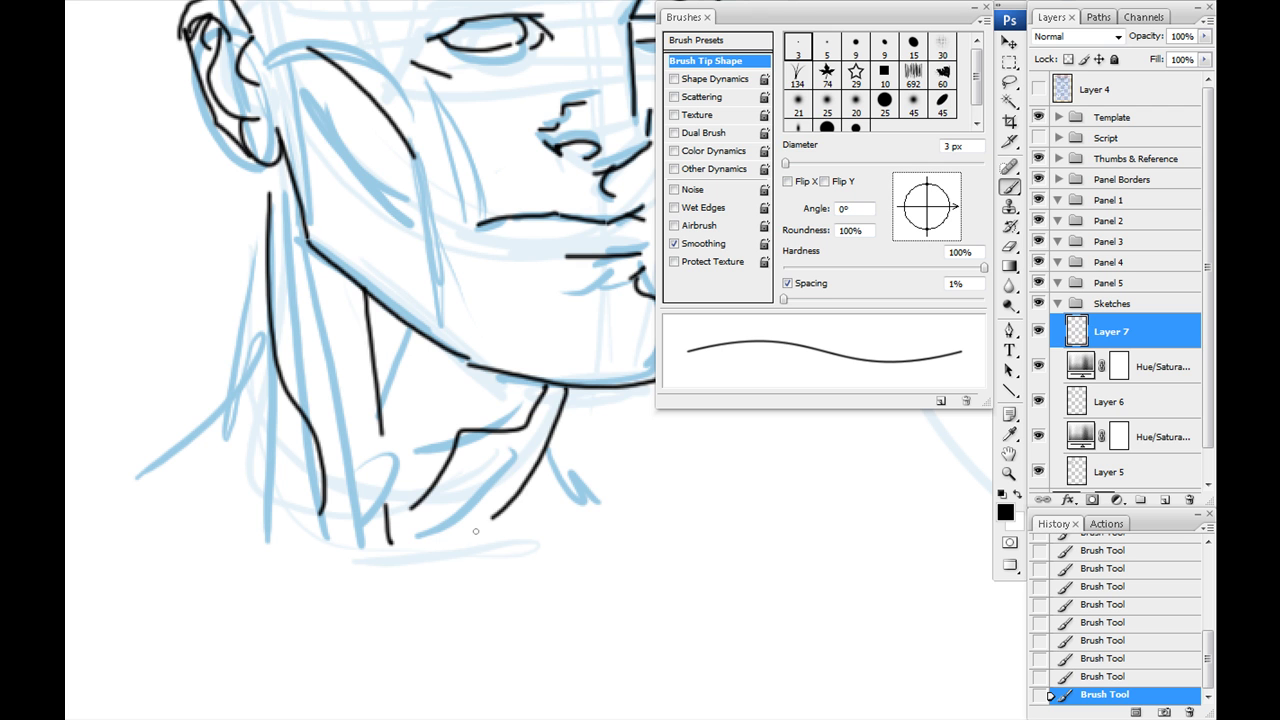
Step: Draw the shoulder lines on both sides and the back of the neck
left_click_drag(545, 436, 598, 516)
left_click_drag(265, 345, 176, 470)
mouse_move(249, 188)
left_mouse_down()
mouse_move(228, 392)
mouse_move(127, 498)
left_mouse_up()
mouse_move(358, 248)
left_mouse_down()
mouse_move(273, 495)
mouse_move(293, 534)
left_mouse_up()
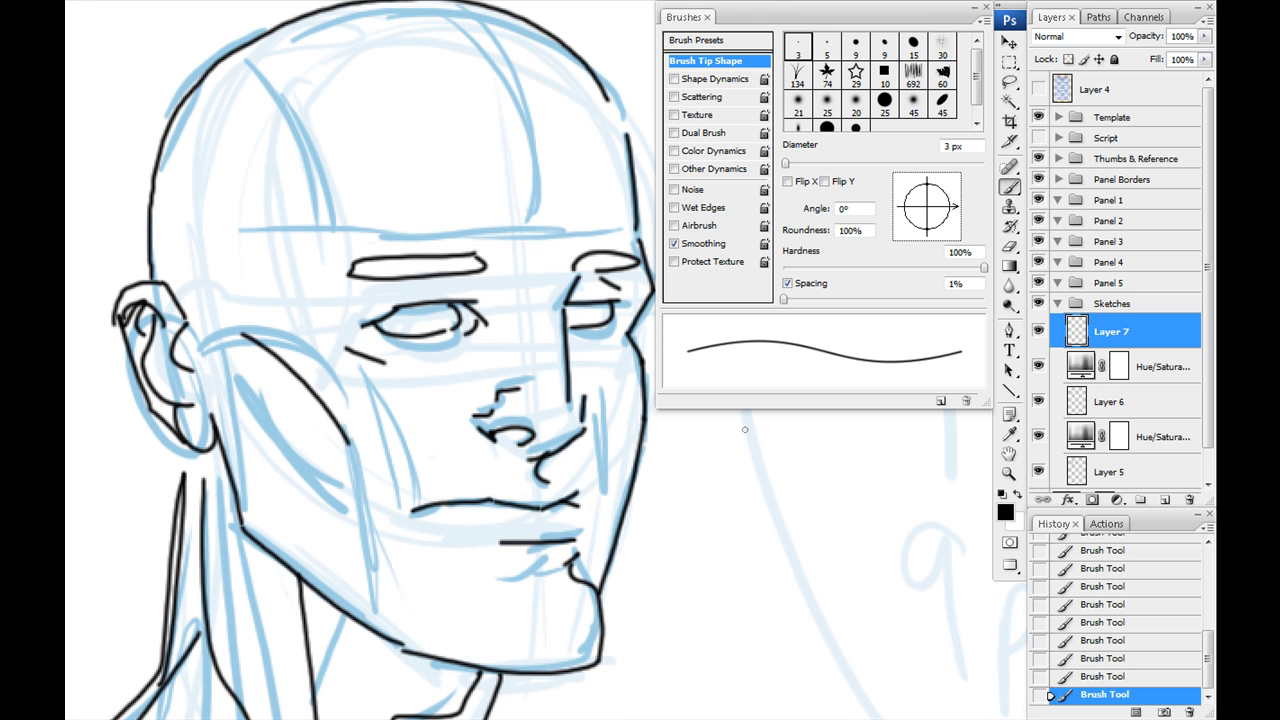
Step: Add a new layer above Layer 7, rename Layer 7 as lines and the new layer as cont
left_click(1165, 502)
double_click(1108, 367)
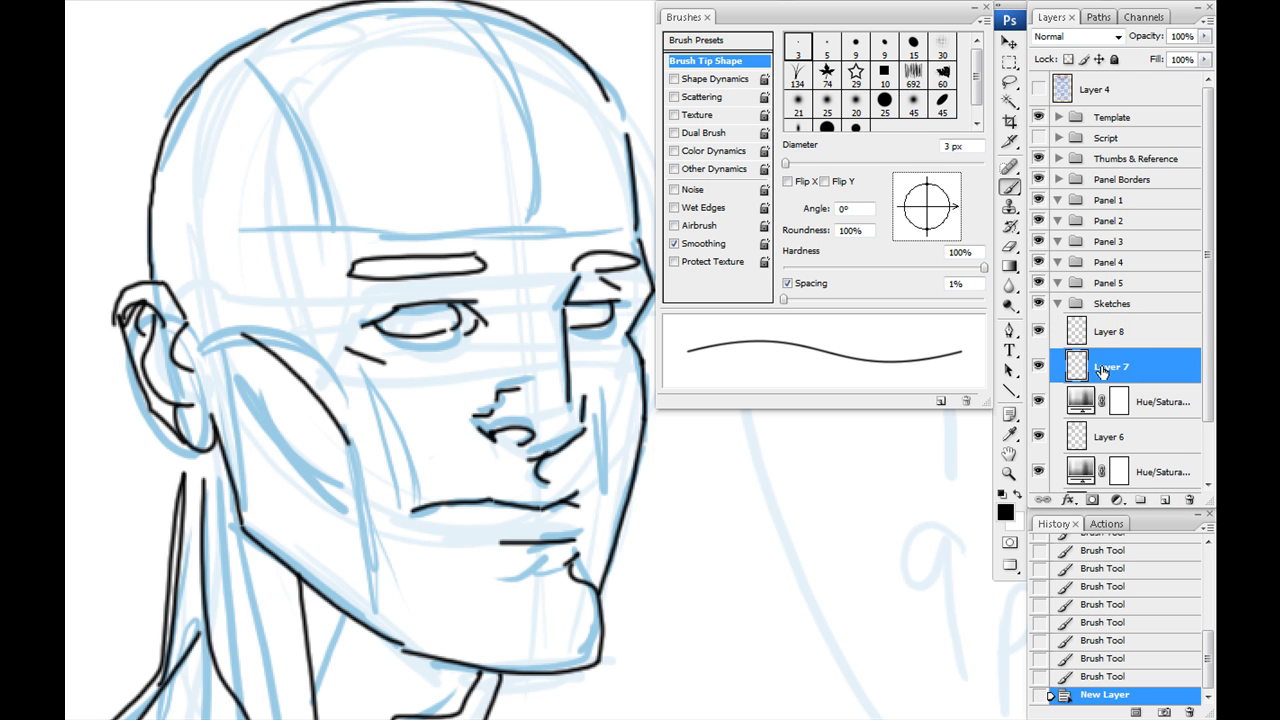
type("lines")
key("Return")
double_click(1094, 338)
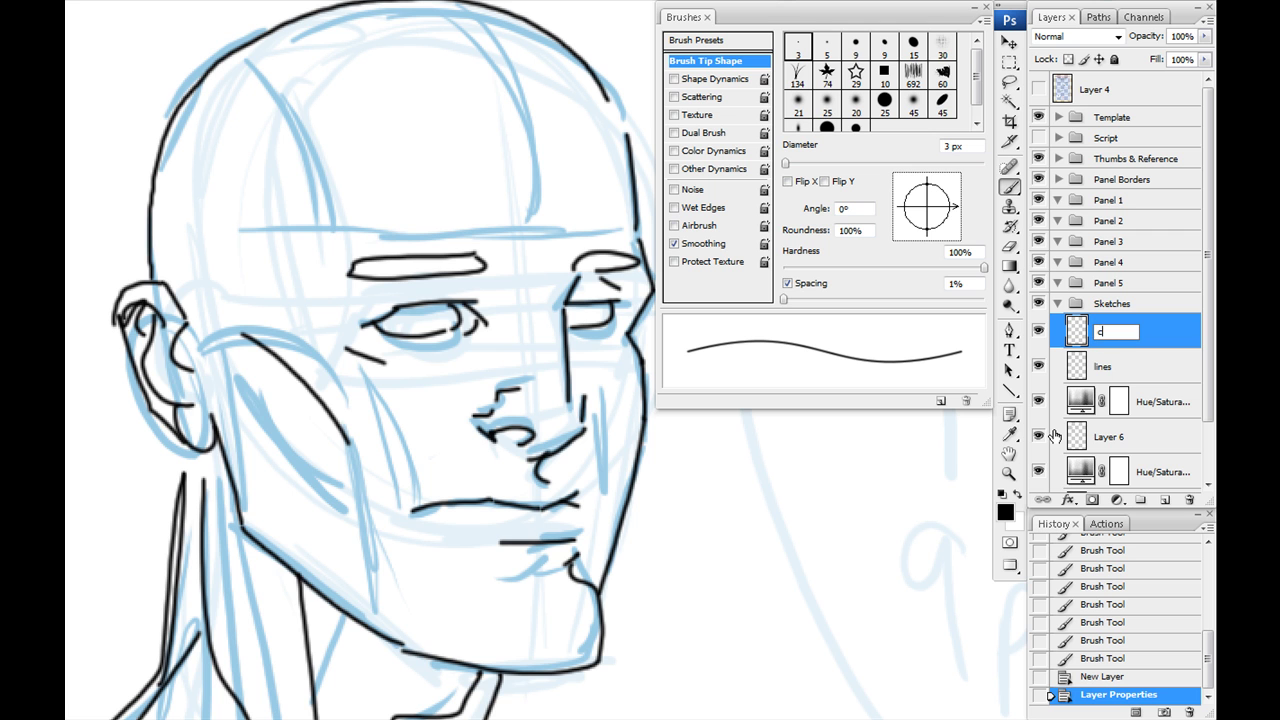
type("cont")
key("Return")
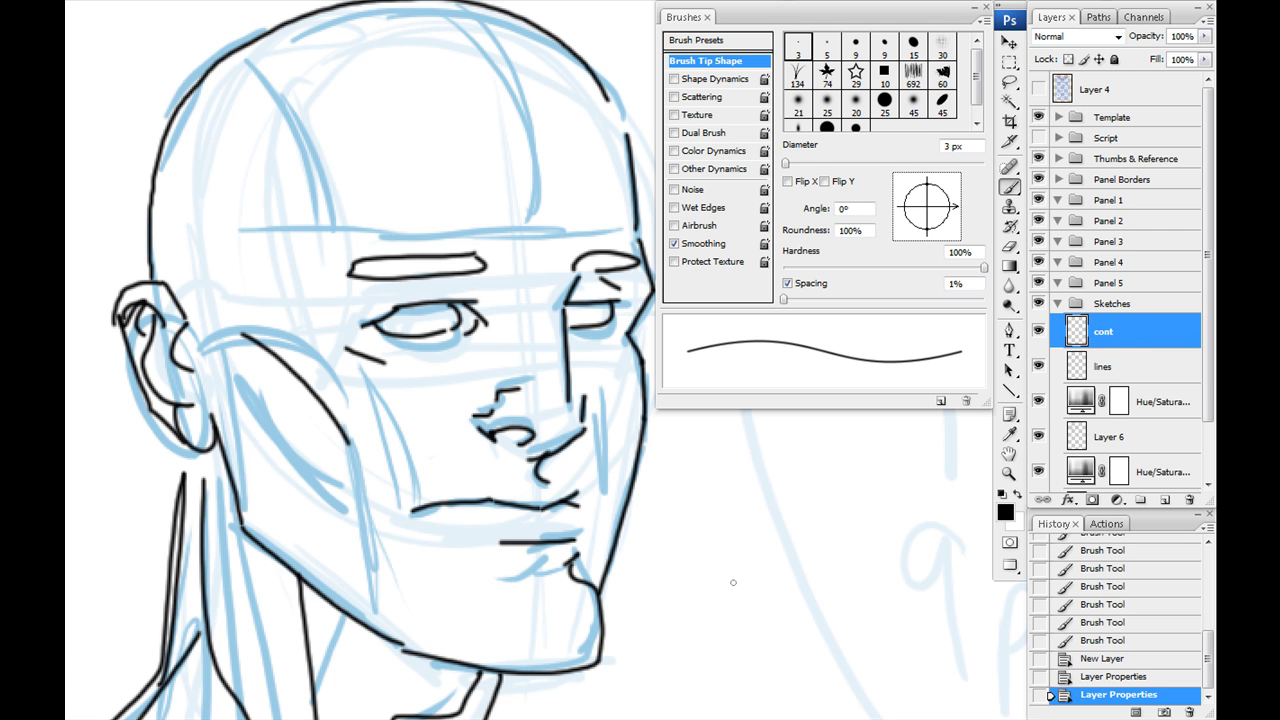
Step: On the cont layer, trace a heavy outline down the brow, far cheek and chin with the 5 px round brush
left_click_drag(598, 396, 526, 366)
right_click(422, 364)
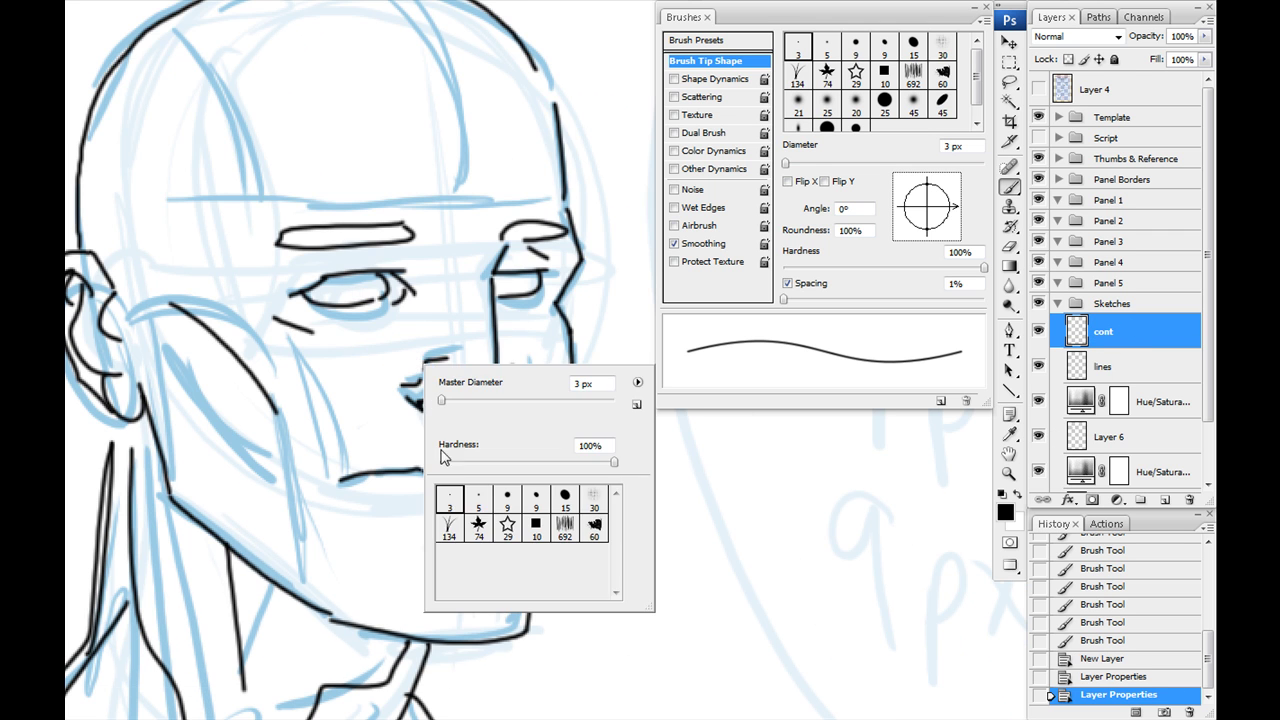
left_click(478, 503)
left_click_drag(432, 266, 447, 428)
mouse_move(533, 467)
left_mouse_down()
mouse_move(530, 245)
mouse_move(548, 298)
mouse_move(507, 486)
mouse_move(577, 321)
mouse_move(572, 386)
mouse_move(494, 418)
mouse_move(456, 474)
mouse_move(518, 550)
left_mouse_up()
left_click_drag(490, 208, 440, 448)
mouse_move(543, 323)
left_mouse_down()
mouse_move(568, 268)
mouse_move(553, 232)
mouse_move(599, 441)
left_mouse_up()
left_click_drag(360, 309, 372, 321)
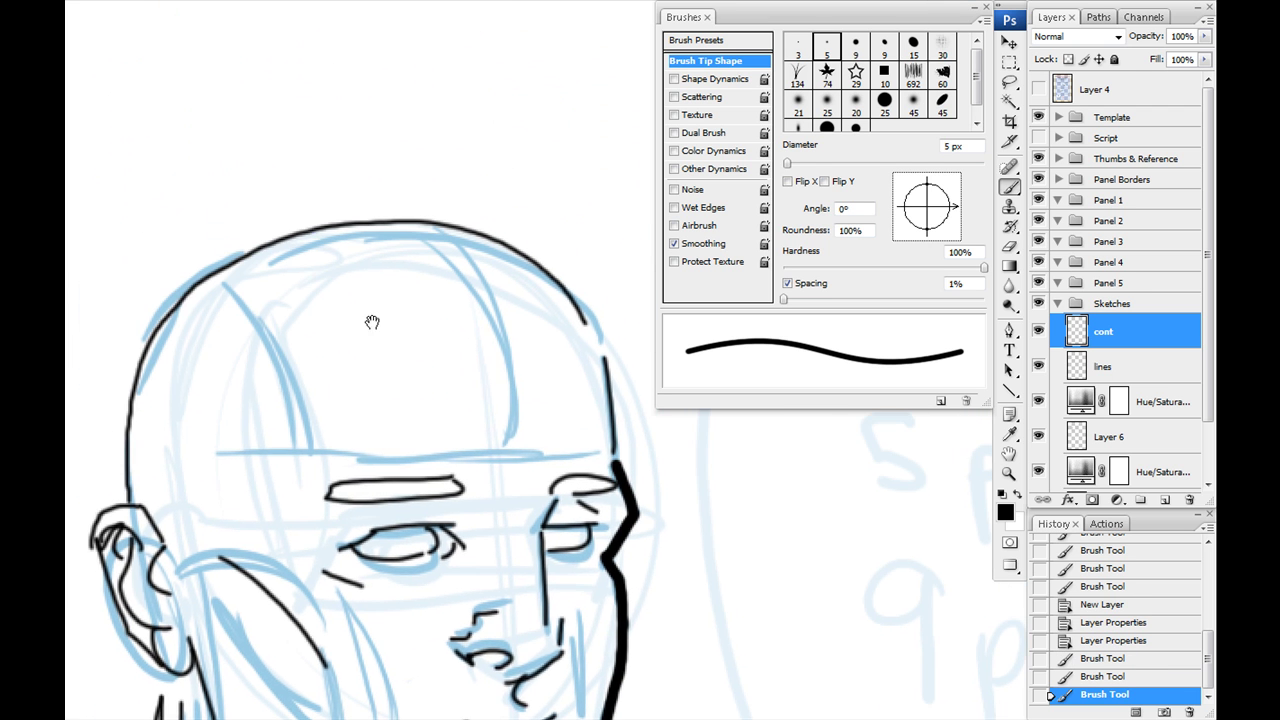
Step: Continue the heavy outline from the brow over the top of the skull to the ear
left_click_drag(613, 441, 617, 465)
left_click_drag(608, 402, 613, 438)
left_click_drag(603, 370, 609, 404)
left_click_drag(592, 338, 603, 373)
mouse_move(578, 308)
left_mouse_down()
mouse_move(594, 344)
mouse_move(546, 266)
mouse_move(430, 214)
mouse_move(326, 221)
mouse_move(246, 250)
mouse_move(163, 322)
mouse_move(136, 384)
mouse_move(122, 486)
left_mouse_up()
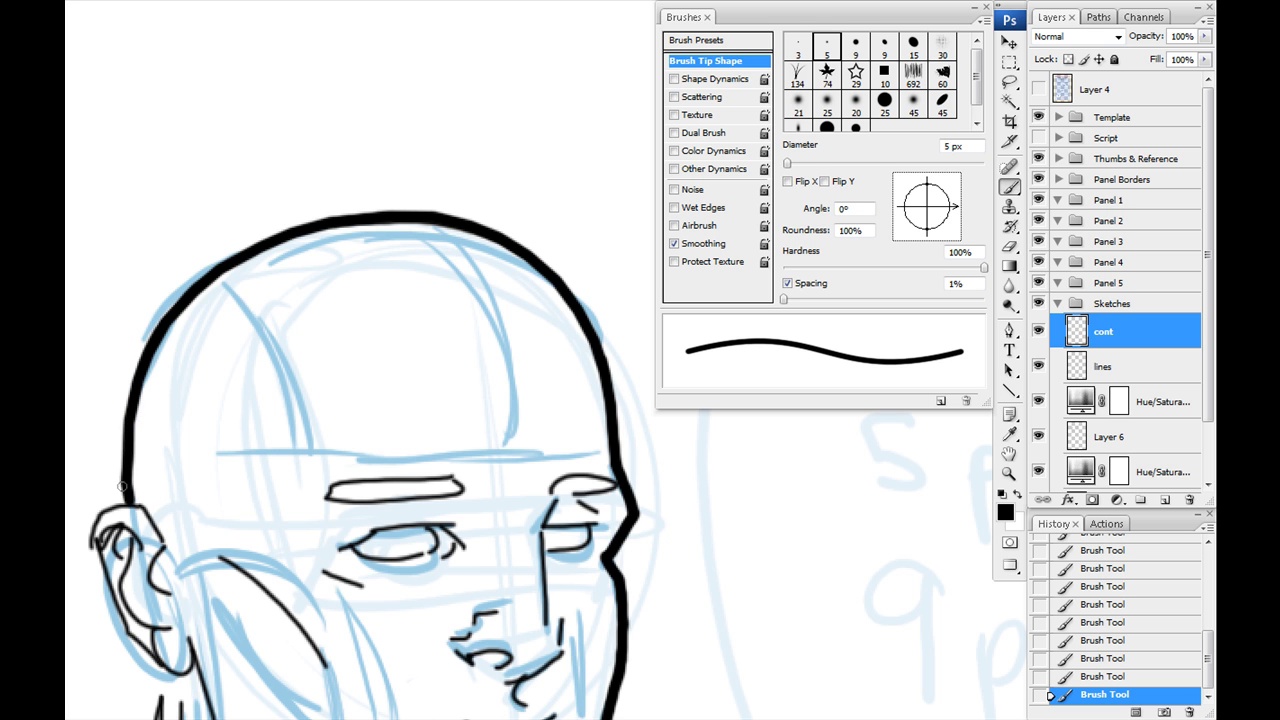
Step: Extend the heavy outline around the ear, down the back of the neck to the shoulder, and along the front of the neck
left_click_drag(217, 421, 447, 221)
mouse_move(354, 284)
left_mouse_down()
mouse_move(328, 336)
mouse_move(390, 482)
left_mouse_up()
mouse_move(392, 478)
left_mouse_down()
mouse_move(420, 150)
mouse_move(466, 122)
mouse_move(448, 342)
mouse_move(335, 473)
left_mouse_up()
mouse_move(578, 173)
left_mouse_down()
mouse_move(397, 426)
mouse_move(271, 477)
left_mouse_up()
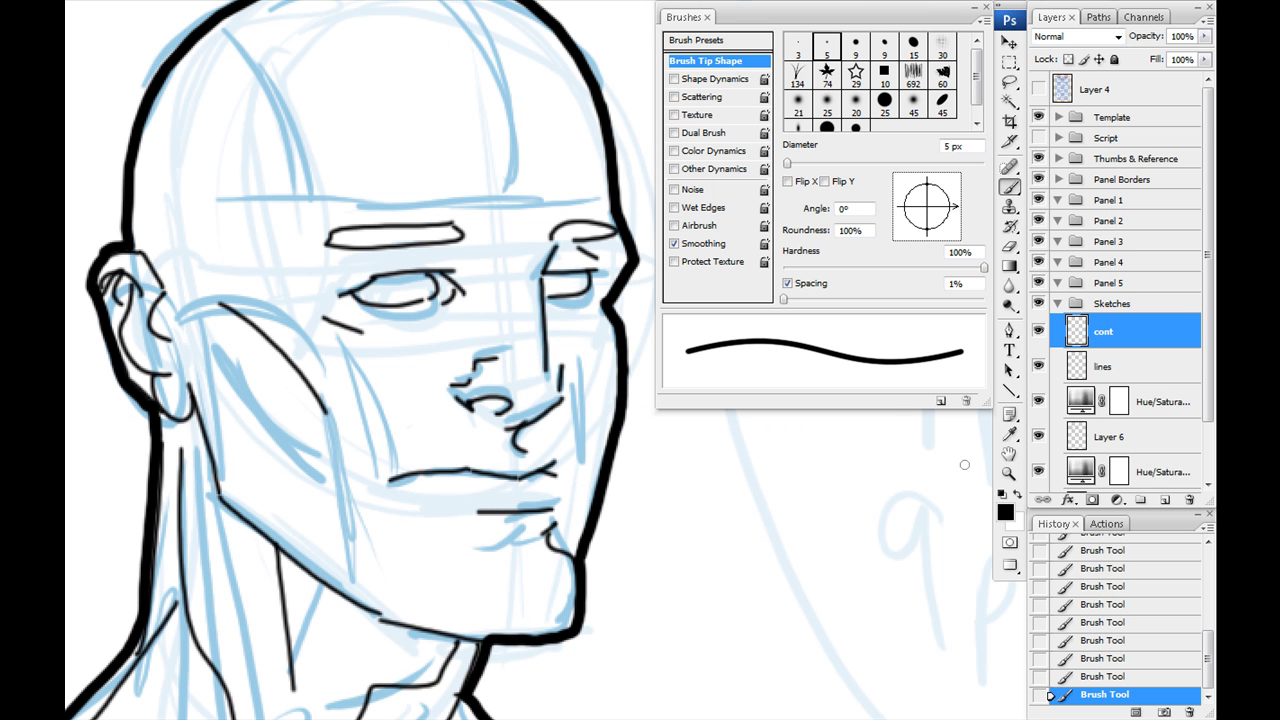
Step: Hide the sketch layers Layer 6 and Layer 5 so only the black line art shows
left_click(1038, 437)
scroll(1040, 437, "down", 3)
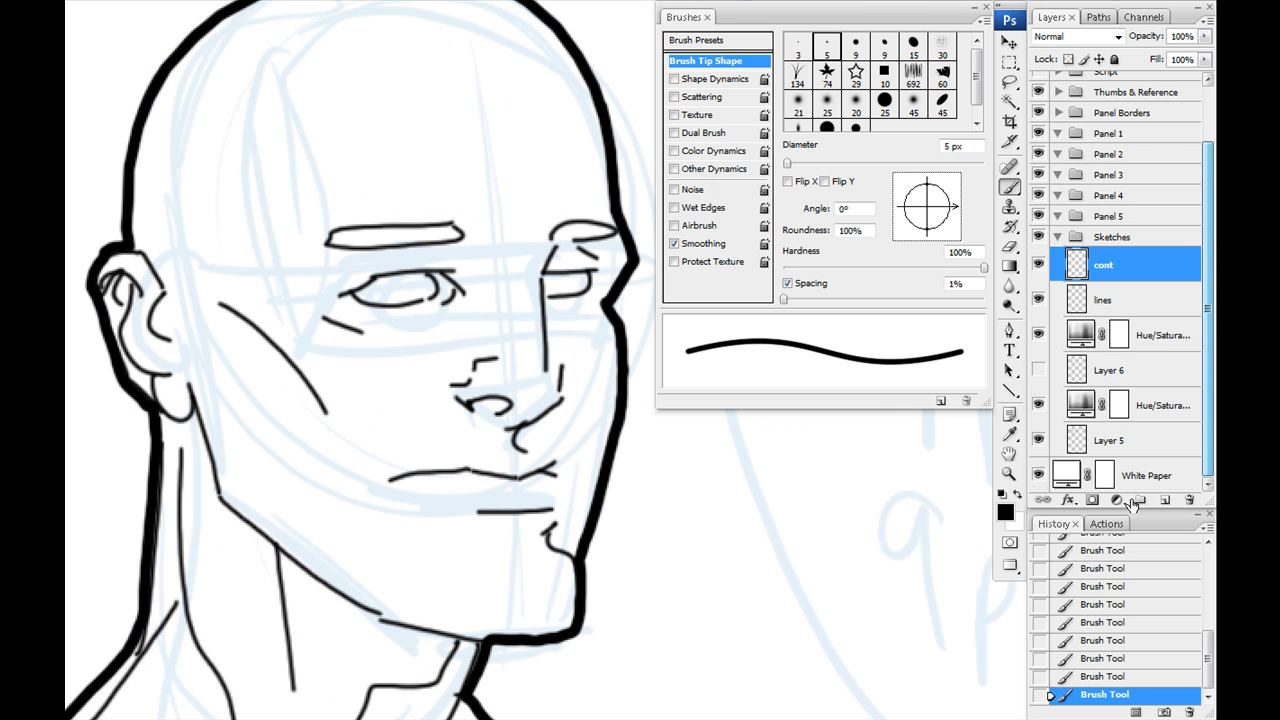
left_click(1038, 440)
left_click_drag(341, 329, 273, 363)
key("ctrl+minus")
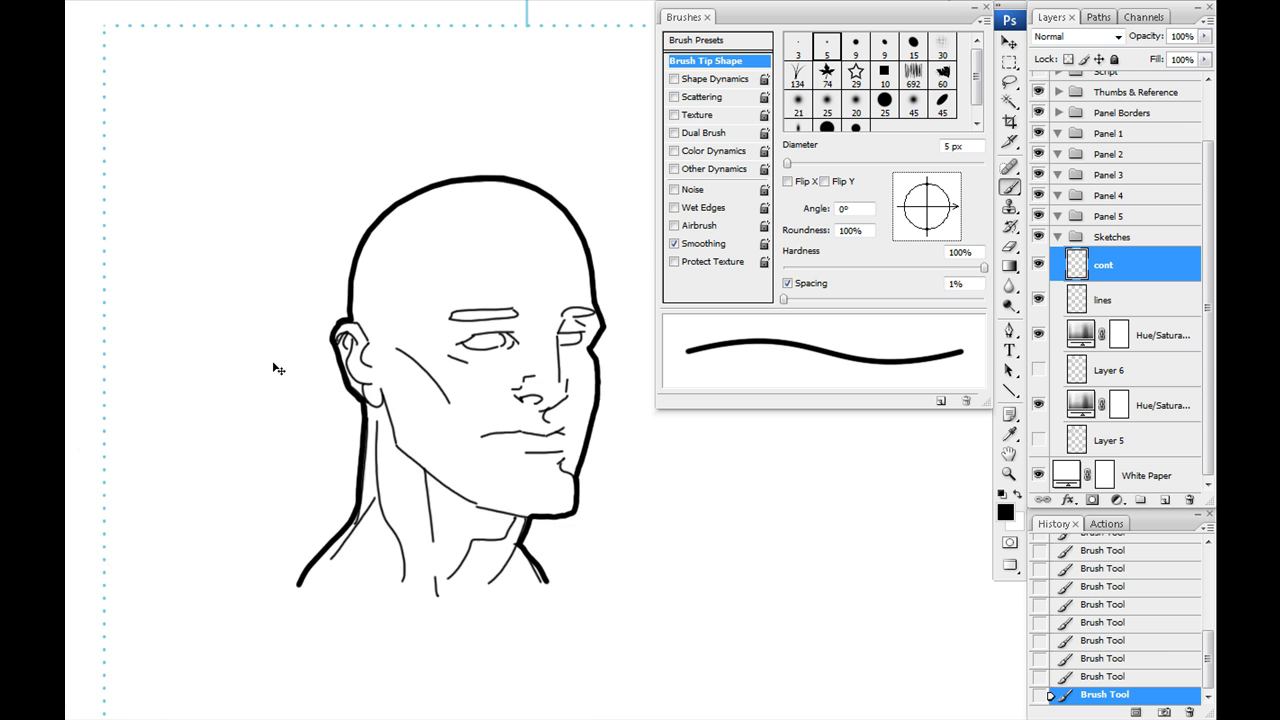
key("ctrl+minus")
key("ctrl+plus")
key("ctrl+plus")
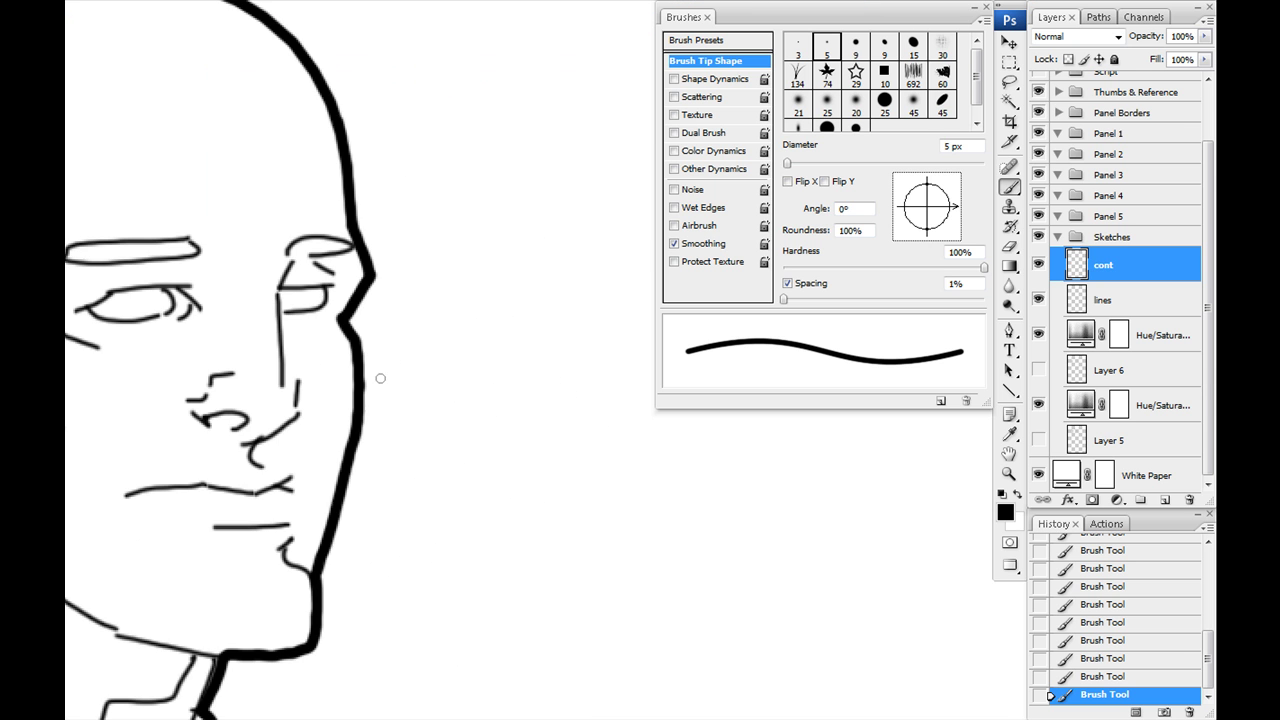
Step: With the tapered 9 px brush, thicken the lines of both eyes and fill the shadow under the nose in black
left_click_drag(258, 406, 591, 439)
right_click(374, 327)
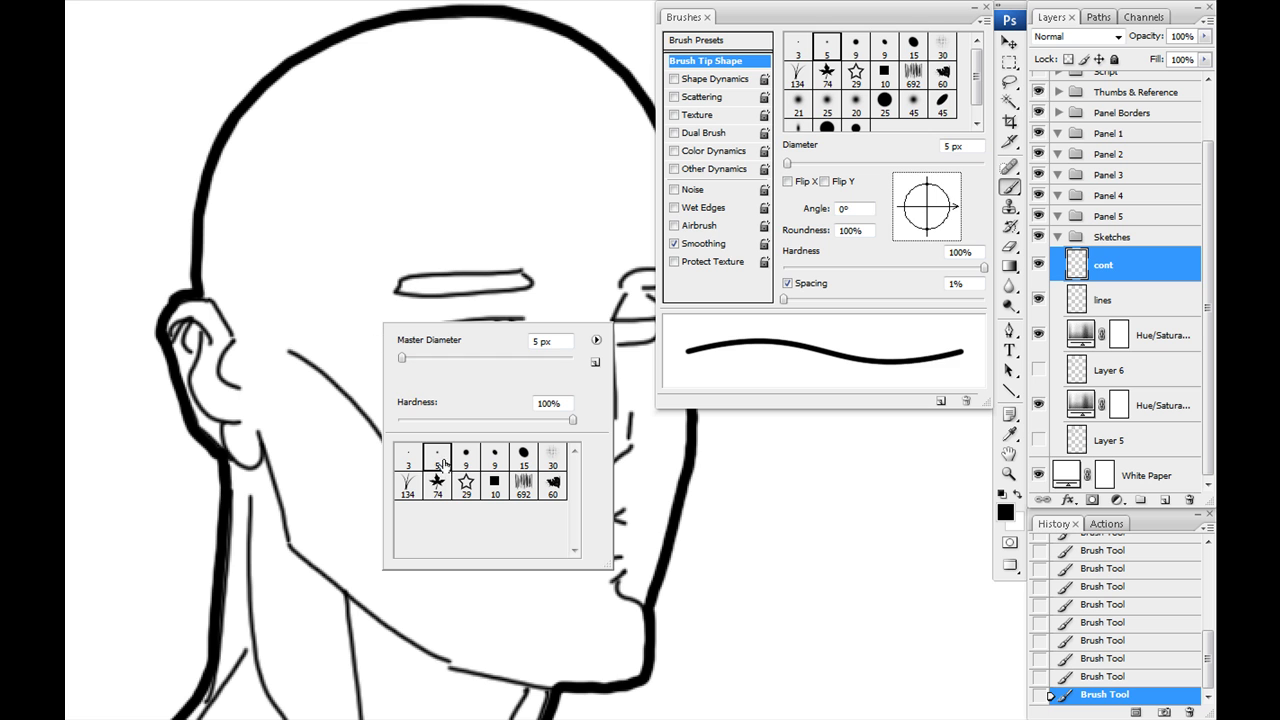
left_click(490, 460)
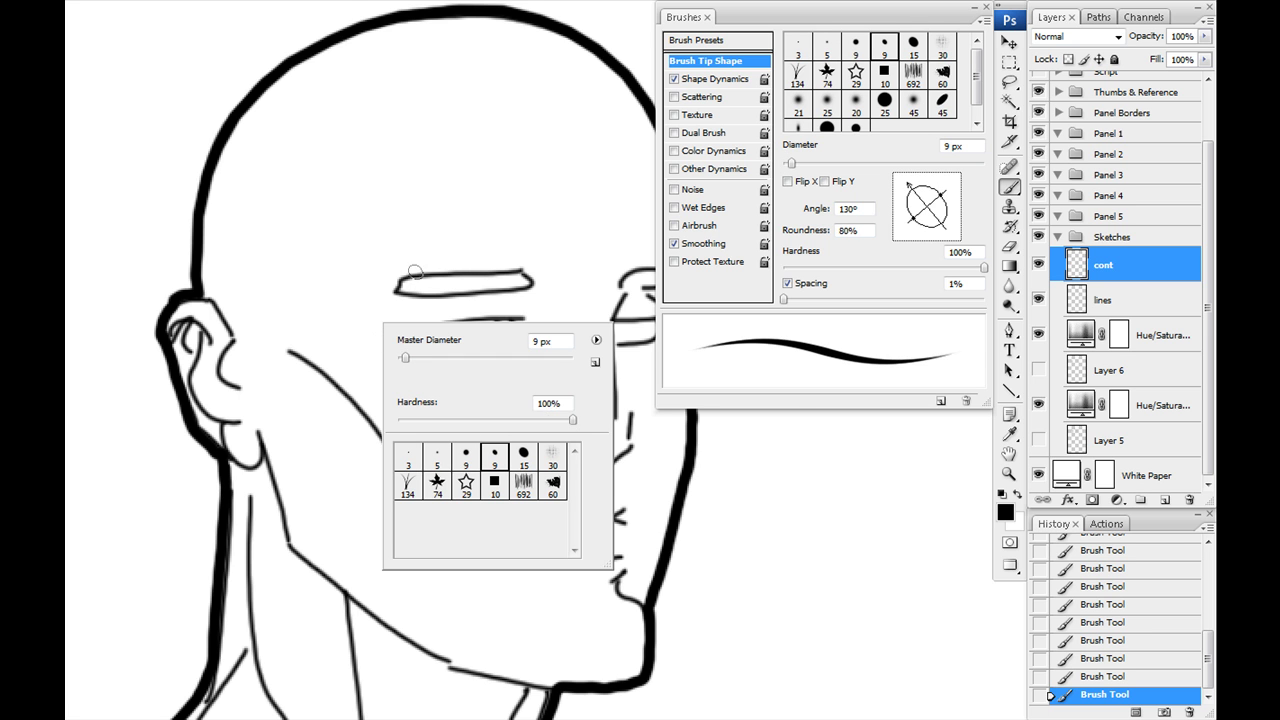
left_click_drag(414, 273, 316, 291)
mouse_move(367, 396)
left_mouse_down()
mouse_move(397, 348)
mouse_move(364, 384)
left_mouse_up()
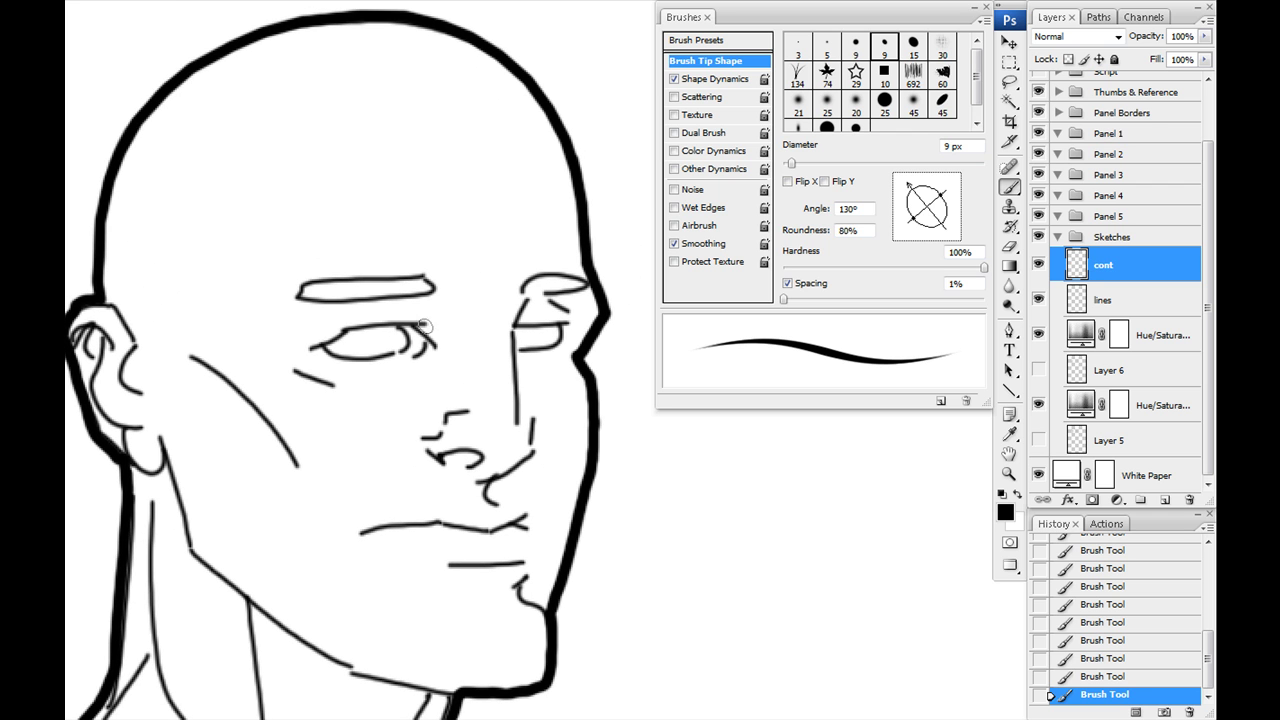
mouse_move(453, 337)
left_mouse_down()
mouse_move(400, 324)
mouse_move(313, 347)
left_mouse_up()
left_click_drag(416, 330, 398, 328)
mouse_move(573, 318)
left_mouse_down()
mouse_move(516, 326)
mouse_move(518, 420)
mouse_move(488, 480)
mouse_move(528, 494)
mouse_move(531, 455)
mouse_move(508, 467)
left_mouse_up()
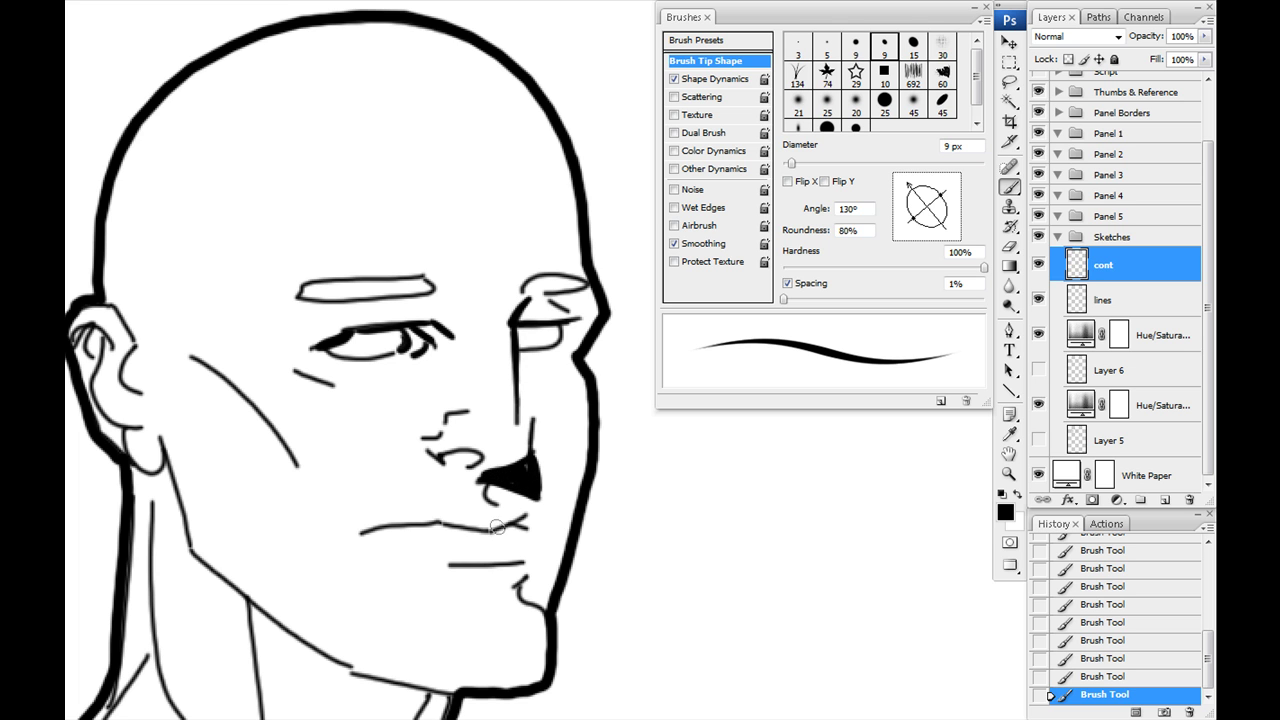
Step: Thicken the mouth line, the lower lip line and the crease above the chin
left_click_drag(490, 529, 525, 516)
left_click_drag(439, 519, 490, 529)
left_click_drag(388, 524, 436, 522)
left_click_drag(485, 563, 531, 560)
left_click_drag(446, 565, 484, 563)
left_click_drag(432, 532, 406, 395)
left_click_drag(500, 440, 526, 505)
Step: Thicken the jawline and fill the shadow beneath the jaw with solid black strokes
left_click_drag(168, 415, 432, 555)
mouse_move(195, 453)
left_mouse_down()
mouse_move(306, 518)
mouse_move(350, 586)
left_mouse_up()
left_click_drag(262, 506, 362, 590)
mouse_move(306, 526)
left_mouse_down()
mouse_move(383, 576)
mouse_move(400, 573)
left_mouse_up()
mouse_move(360, 544)
left_mouse_down()
mouse_move(412, 561)
mouse_move(377, 654)
left_mouse_up()
left_click_drag(344, 515, 409, 605)
Step: Ink the pupils and the far eyebrow, and fill the far side of the nose with a solid black shadow
left_click_drag(403, 302, 428, 306)
left_click_drag(427, 289, 432, 295)
left_click_drag(562, 283, 590, 300)
left_click_drag(585, 284, 588, 289)
left_click_drag(566, 235, 602, 234)
left_click_drag(580, 234, 622, 240)
mouse_move(573, 228)
left_mouse_down()
mouse_move(597, 227)
mouse_move(604, 207)
left_mouse_up()
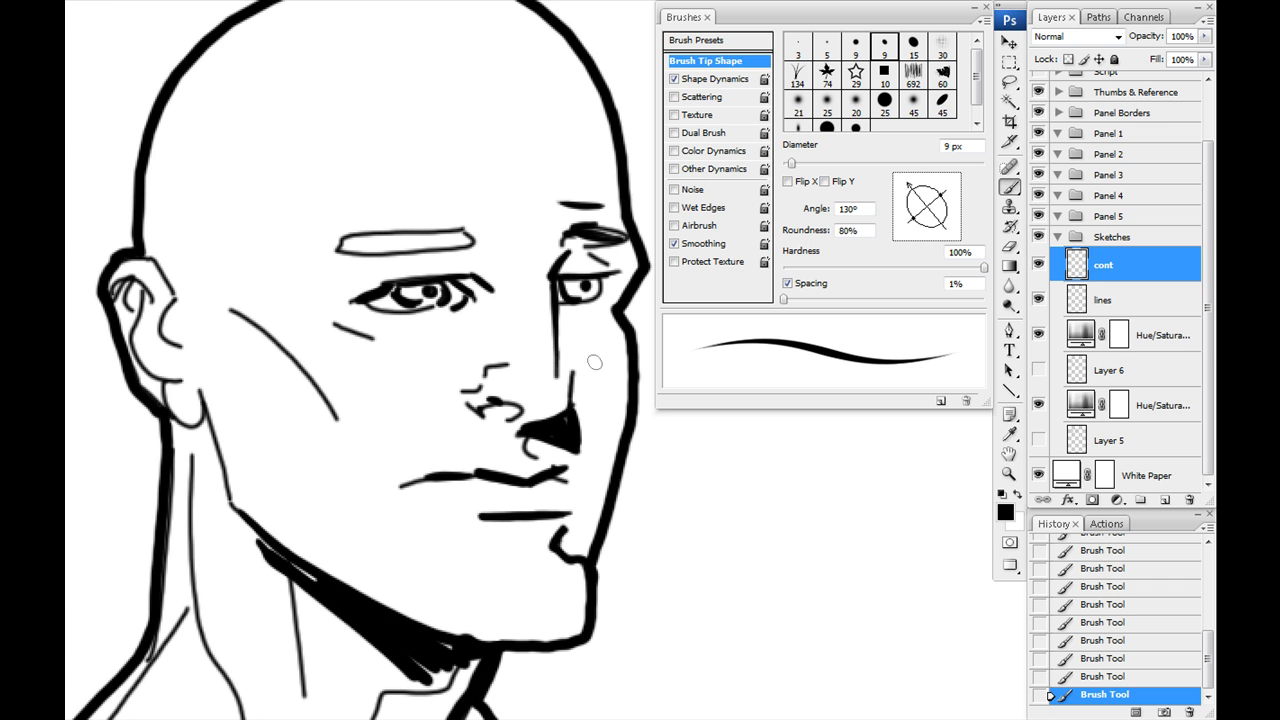
mouse_move(577, 304)
left_mouse_down()
mouse_move(588, 425)
mouse_move(567, 310)
left_mouse_up()
mouse_move(314, 429)
left_mouse_down()
mouse_move(291, 400)
mouse_move(337, 431)
left_mouse_up()
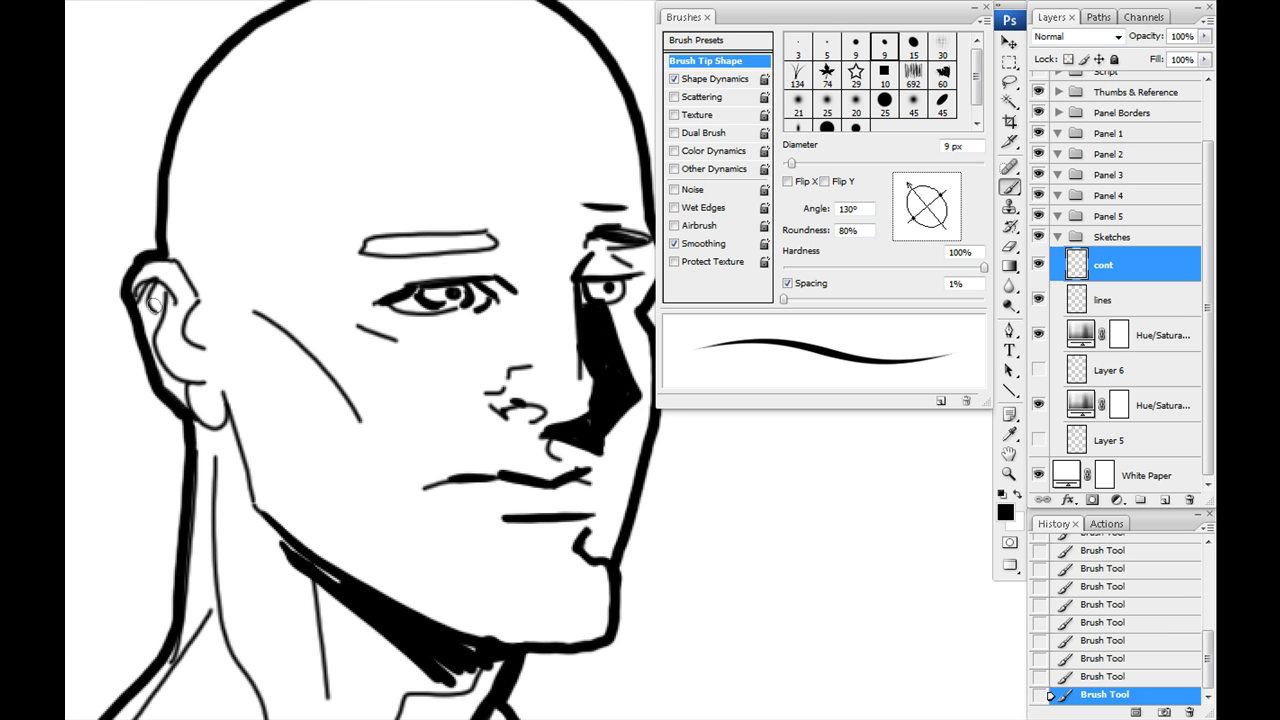
Step: Thicken the near eyebrow and add short hatching strokes at the corner of the mouth
left_click_drag(483, 241, 391, 239)
left_click_drag(512, 529, 422, 530)
left_click_drag(328, 473, 348, 491)
left_click_drag(318, 475, 335, 503)
left_click_drag(296, 481, 320, 501)
left_click(249, 478)
Step: Examine the inked head at page scale and up close
key("ctrl+minus")
key("ctrl+minus")
key("ctrl+minus")
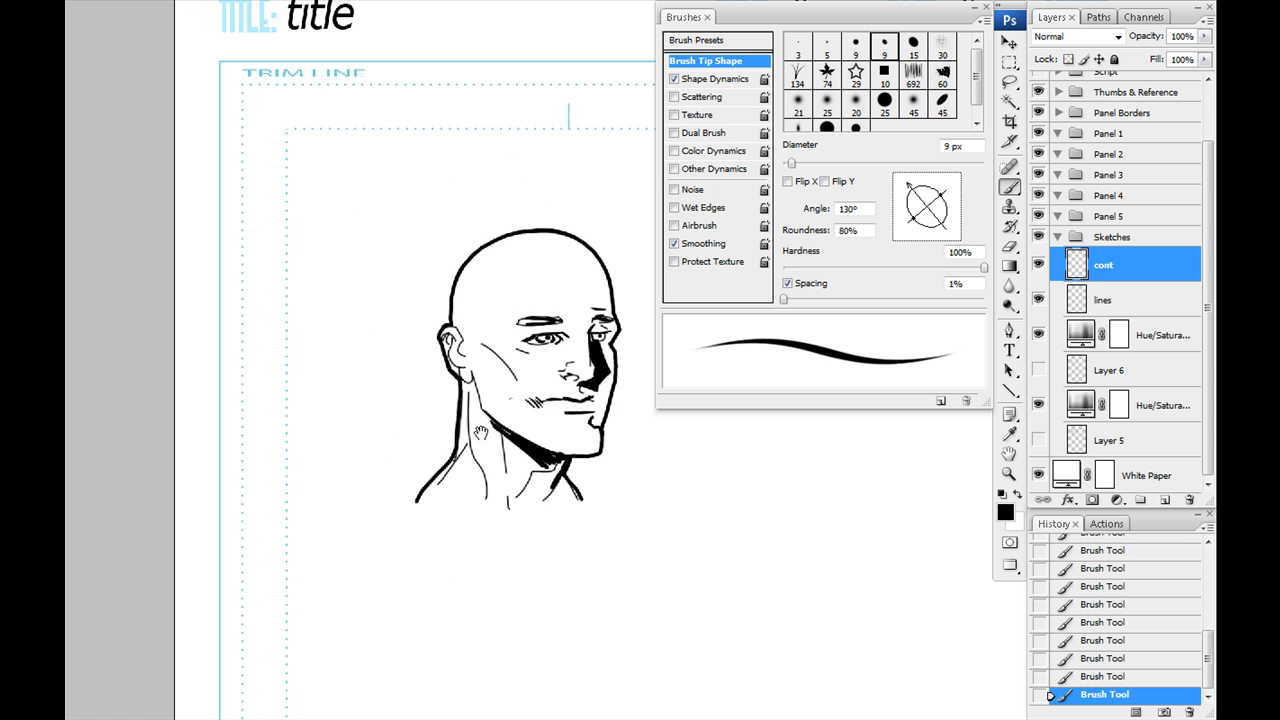
left_click_drag(481, 433, 385, 442)
key("ctrl+plus")
key("ctrl+plus")
key("ctrl+plus")
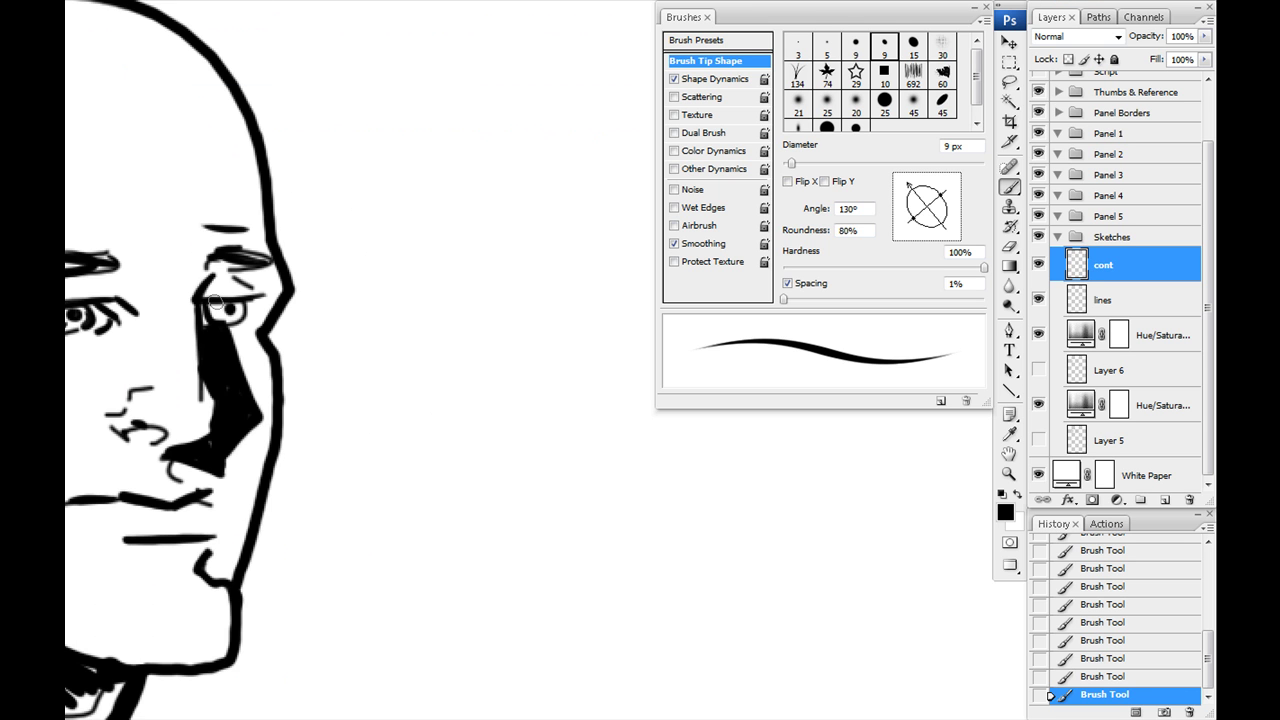
key("ctrl+minus")
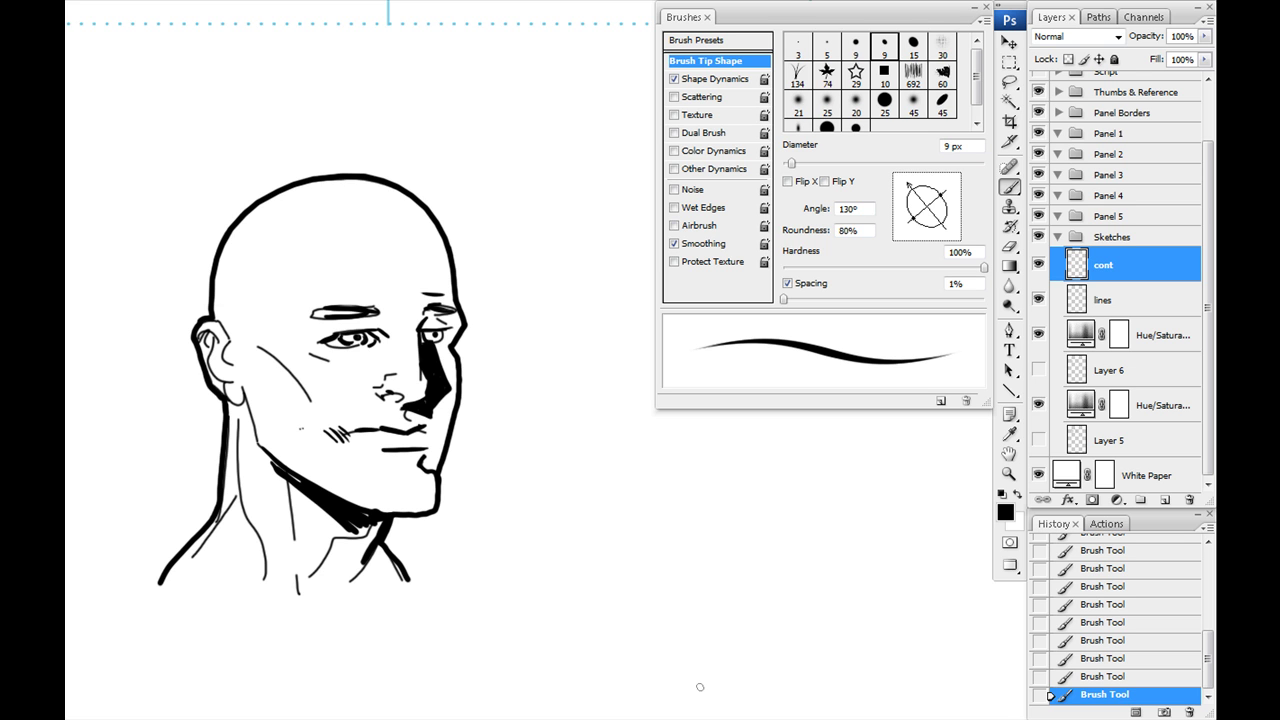
left_click_drag(428, 472, 522, 433)
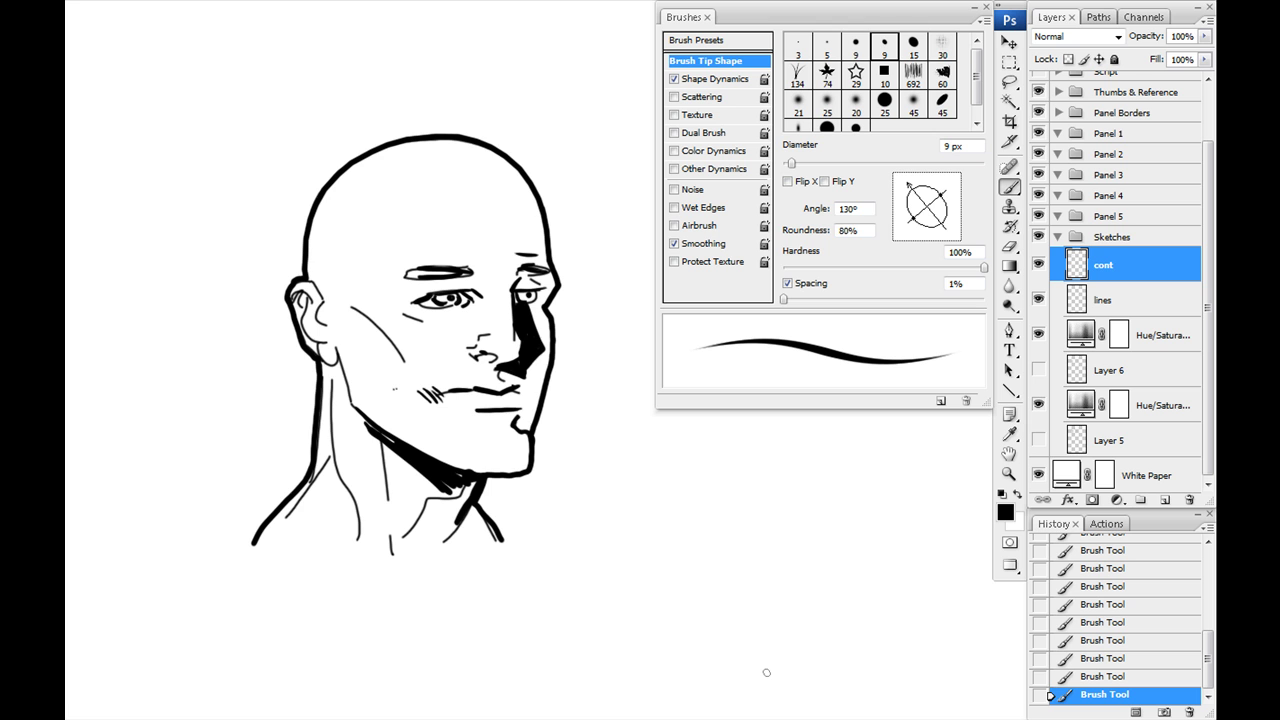
Step: Black in the far eye socket and add shadow strokes along the far forehead, beside the mouth and on the front of the neck
left_click_drag(515, 341, 443, 346)
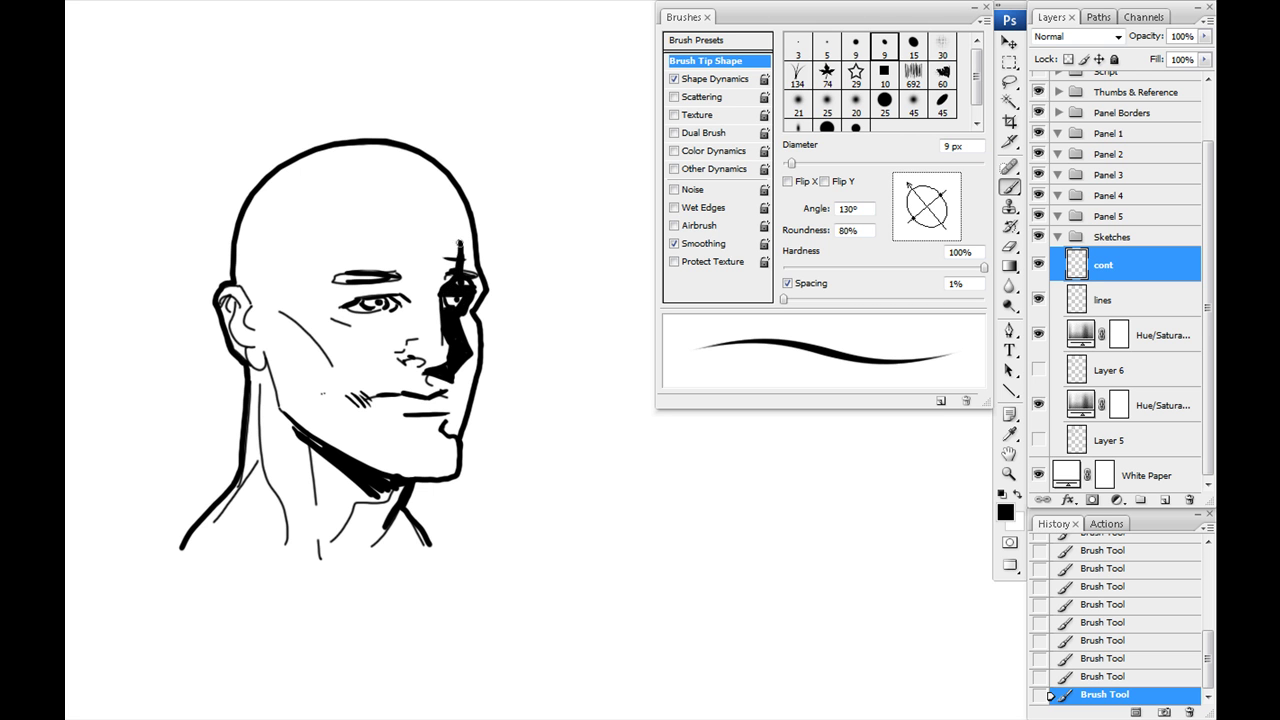
left_click_drag(426, 185, 460, 256)
left_click_drag(511, 488, 443, 421)
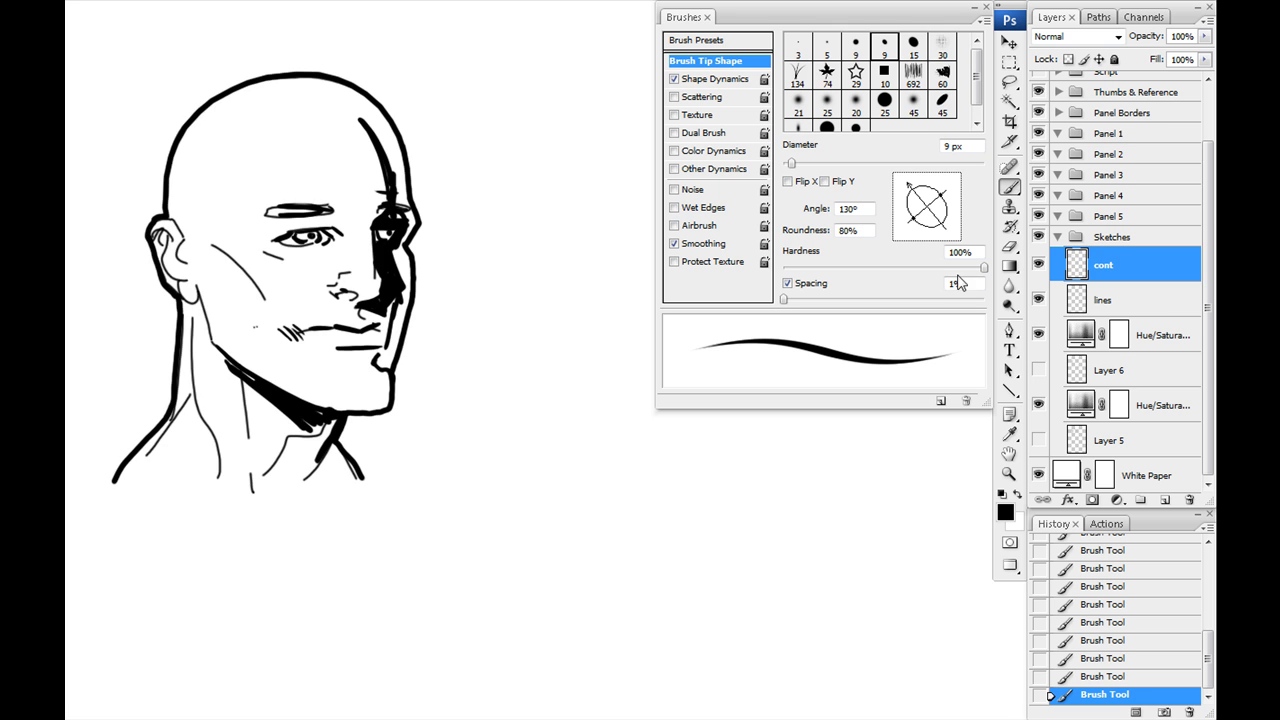
mouse_move(400, 366)
left_mouse_down()
mouse_move(442, 518)
mouse_move(510, 490)
left_mouse_up()
left_click_drag(431, 550, 415, 573)
left_click_drag(541, 481, 491, 443)
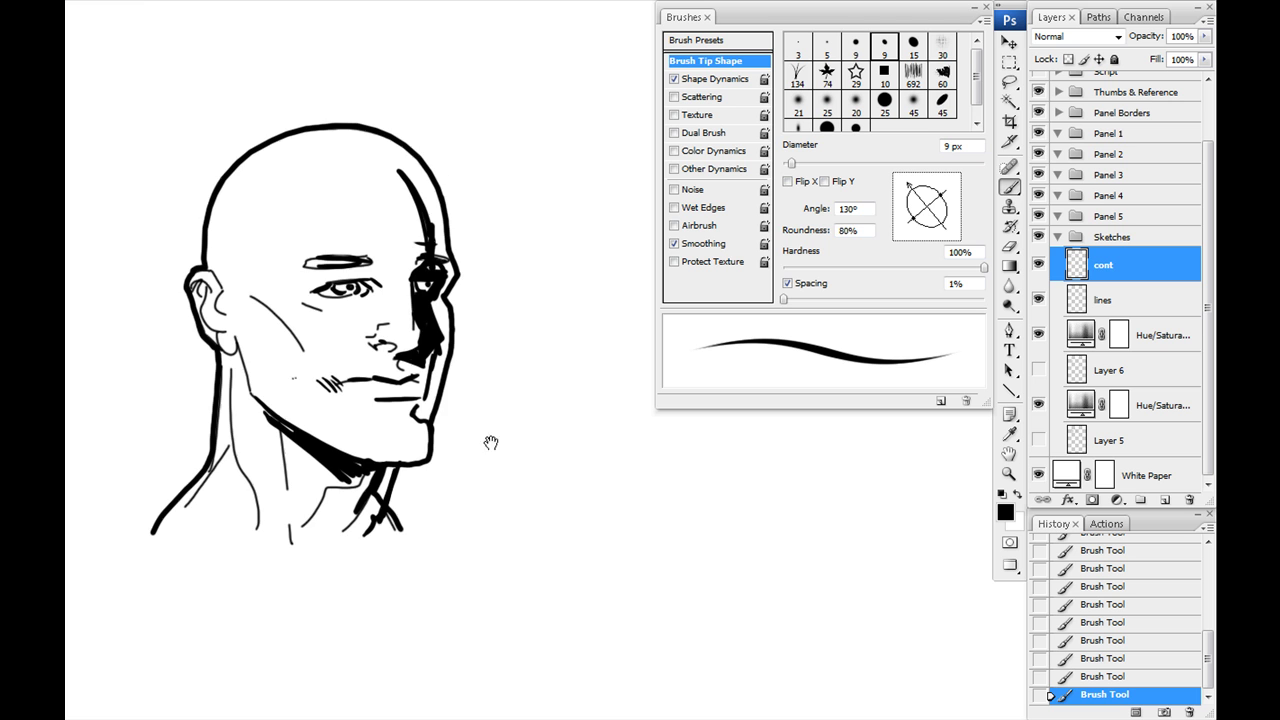
Step: Choose the textured 30 px brush and make test strokes in the blank area beside the head
right_click(501, 421)
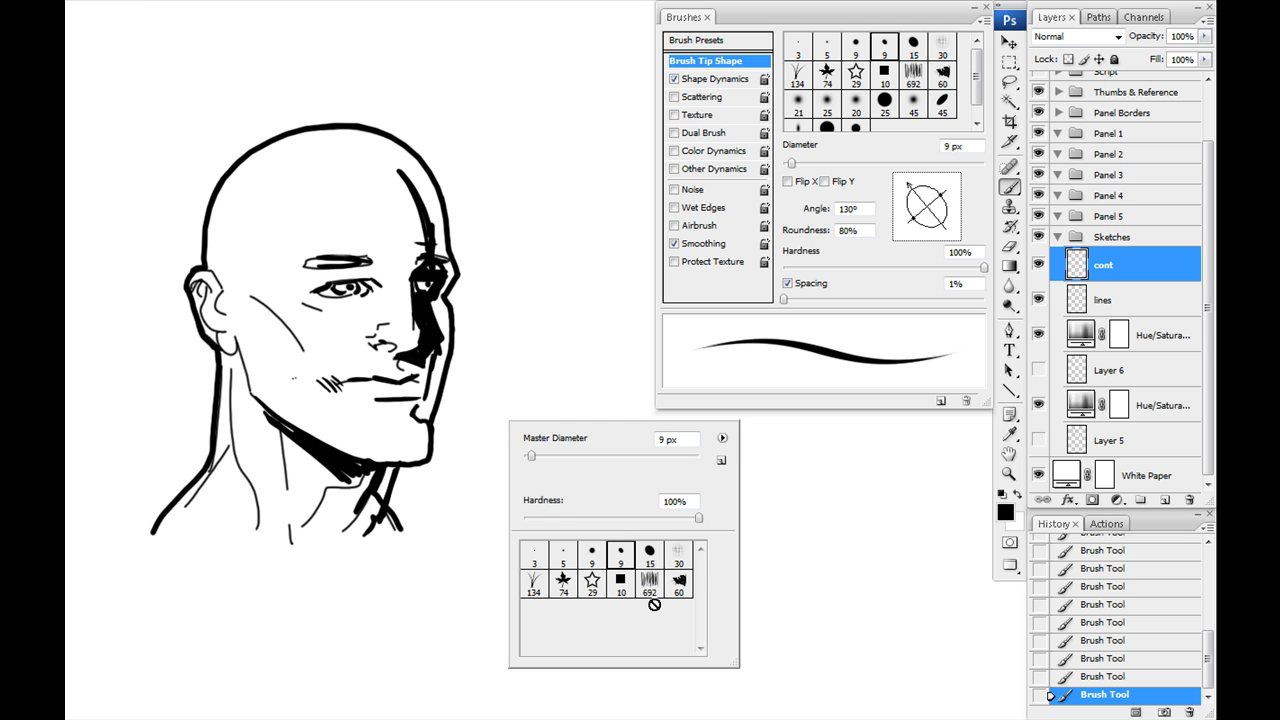
left_click(678, 556)
mouse_move(580, 374)
left_mouse_down()
mouse_move(540, 400)
mouse_move(510, 480)
mouse_move(500, 470)
left_mouse_up()
left_click_drag(464, 426, 416, 330)
left_click_drag(531, 428, 500, 405)
mouse_move(565, 487)
left_mouse_down()
mouse_move(435, 362)
mouse_move(599, 559)
left_mouse_up()
Step: Shade the forehead, eye area, cheek by the ear and neck with soft gray strokes of the textured brush
mouse_move(350, 185)
left_mouse_down()
mouse_move(395, 296)
mouse_move(380, 330)
mouse_move(392, 410)
mouse_move(320, 398)
mouse_move(402, 448)
mouse_move(305, 472)
mouse_move(410, 442)
mouse_move(410, 468)
mouse_move(412, 256)
mouse_move(378, 166)
left_mouse_up()
left_click_drag(351, 228, 390, 288)
mouse_move(300, 320)
left_mouse_down()
mouse_move(350, 326)
mouse_move(292, 334)
left_mouse_up()
left_click_drag(318, 280, 352, 306)
mouse_move(196, 304)
left_mouse_down()
mouse_move(245, 365)
mouse_move(225, 330)
mouse_move(210, 368)
left_mouse_up()
left_click_drag(330, 500, 298, 570)
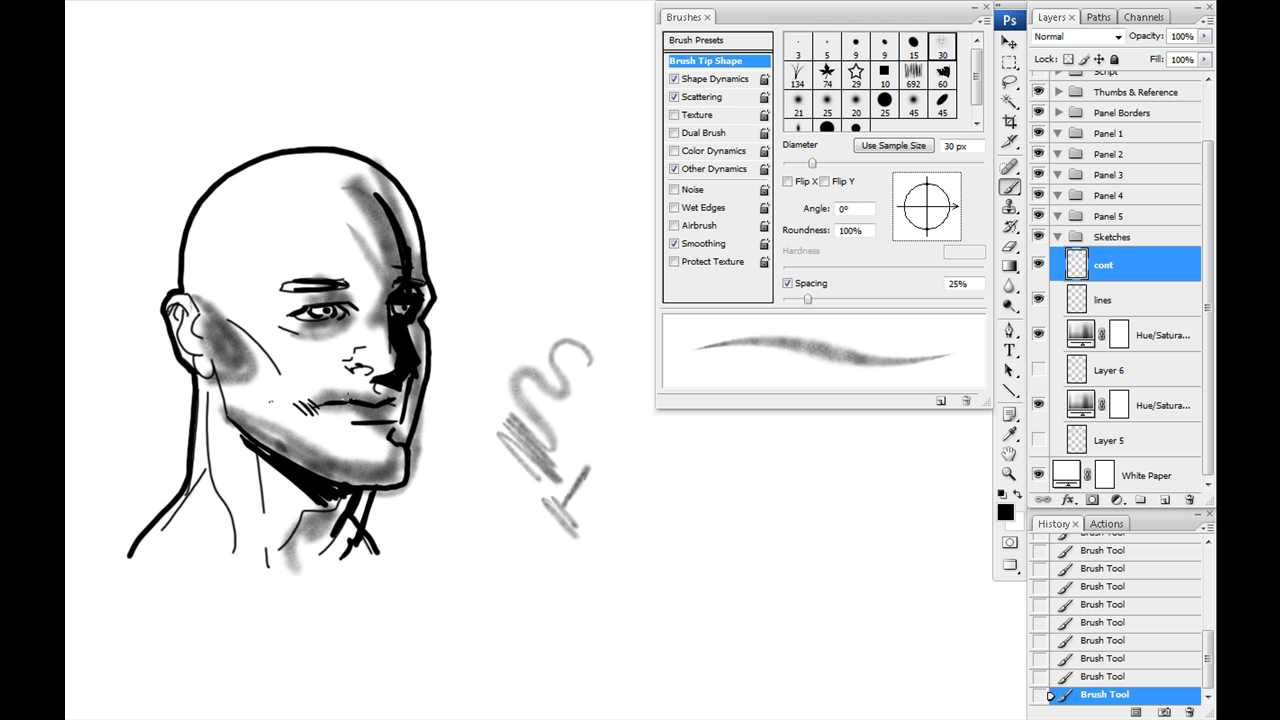
Step: Rough in a second head with the gray textured brush beside the test strokes: a tilted egg-shaped outline with neck and shoulder strokes
left_click_drag(582, 462, 372, 435)
scroll(505, 432, "right", 3)
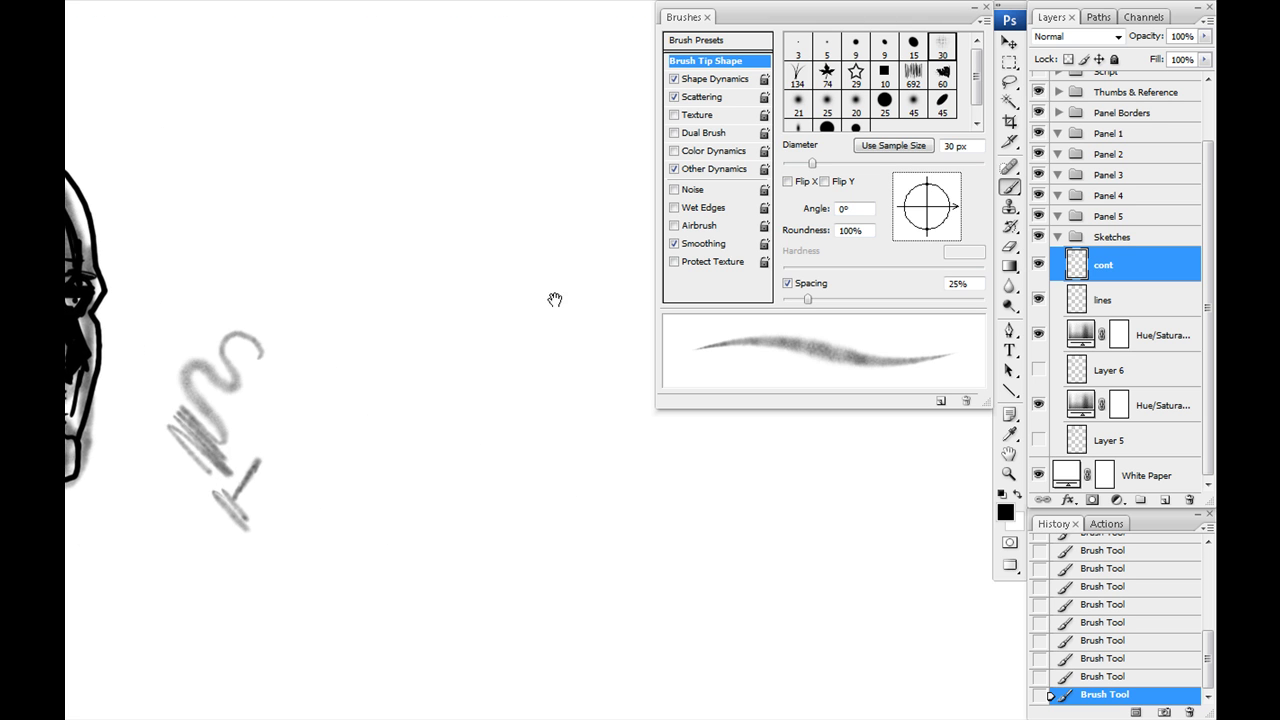
mouse_move(489, 132)
left_mouse_down()
mouse_move(425, 290)
mouse_move(536, 474)
mouse_move(588, 342)
left_mouse_up()
left_click_drag(487, 413, 473, 449)
left_click_drag(526, 411, 450, 496)
mouse_move(585, 456)
left_mouse_down()
mouse_move(573, 502)
mouse_move(426, 477)
left_mouse_up()
left_click_drag(441, 414, 385, 510)
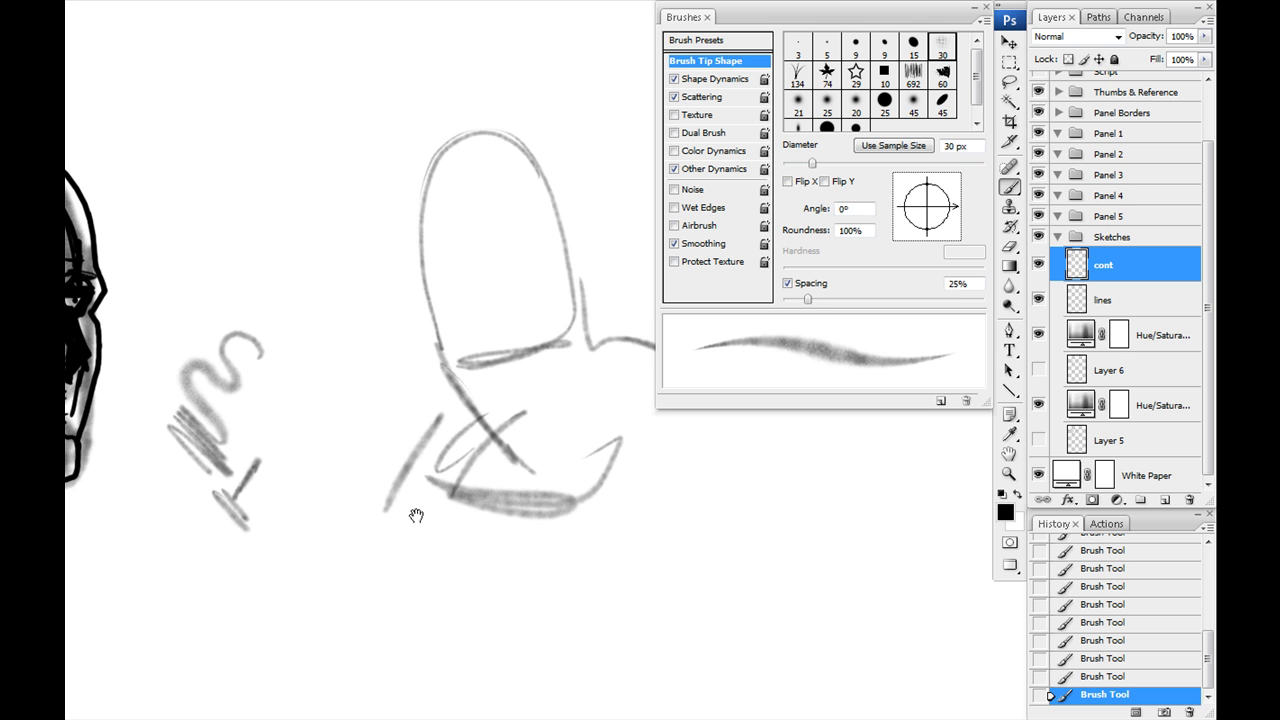
Step: Add loose gray construction strokes for the neck, shoulder and arm below the second head's outline
left_click_drag(580, 441, 337, 437)
left_click_drag(370, 481, 468, 425)
key("ctrl+plus")
key("ctrl+plus")
mouse_move(155, 561)
left_mouse_down()
mouse_move(555, 475)
mouse_move(424, 552)
left_mouse_up()
mouse_move(425, 558)
left_mouse_down()
mouse_move(464, 576)
mouse_move(377, 449)
mouse_move(405, 421)
left_mouse_up()
left_click_drag(372, 409, 451, 434)
left_click_drag(363, 437, 429, 472)
left_click_drag(389, 484, 524, 523)
left_click_drag(338, 469, 536, 532)
mouse_move(499, 405)
left_mouse_down()
mouse_move(438, 567)
mouse_move(413, 321)
left_mouse_up()
left_click_drag(472, 274, 484, 555)
Step: Choose the angled 9 px brush and draw a few black strokes over the neck and shoulder of the second figure
right_click(441, 348)
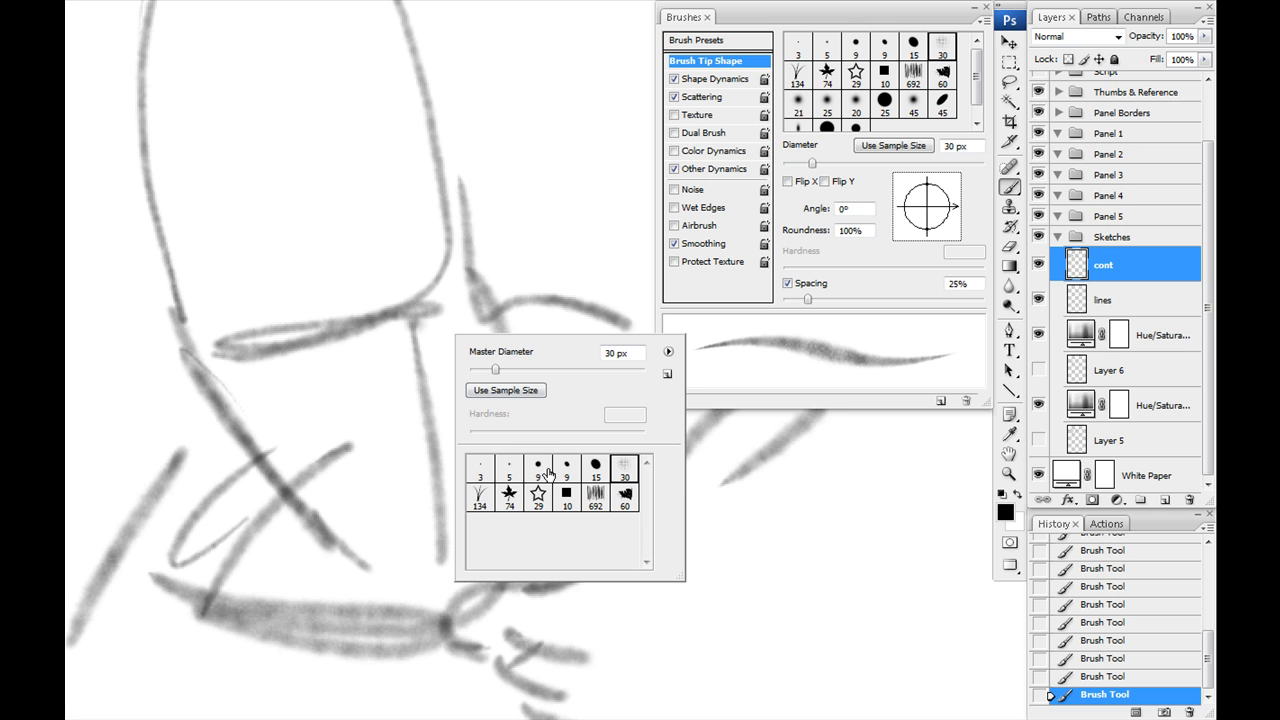
left_click(567, 476)
mouse_move(365, 364)
left_mouse_down()
mouse_move(384, 337)
mouse_move(486, 402)
left_mouse_up()
mouse_move(506, 410)
left_mouse_down()
mouse_move(595, 503)
mouse_move(453, 472)
left_mouse_up()
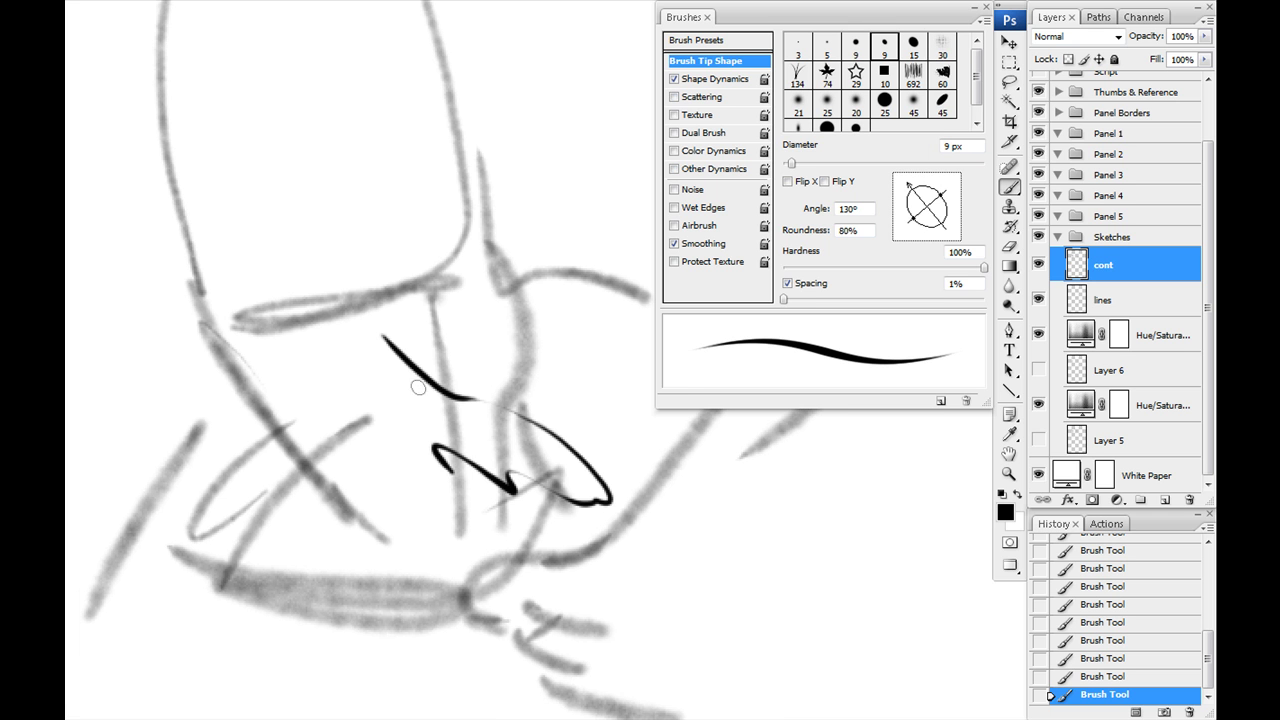
mouse_move(315, 345)
left_mouse_down()
mouse_move(272, 458)
mouse_move(282, 562)
left_mouse_up()
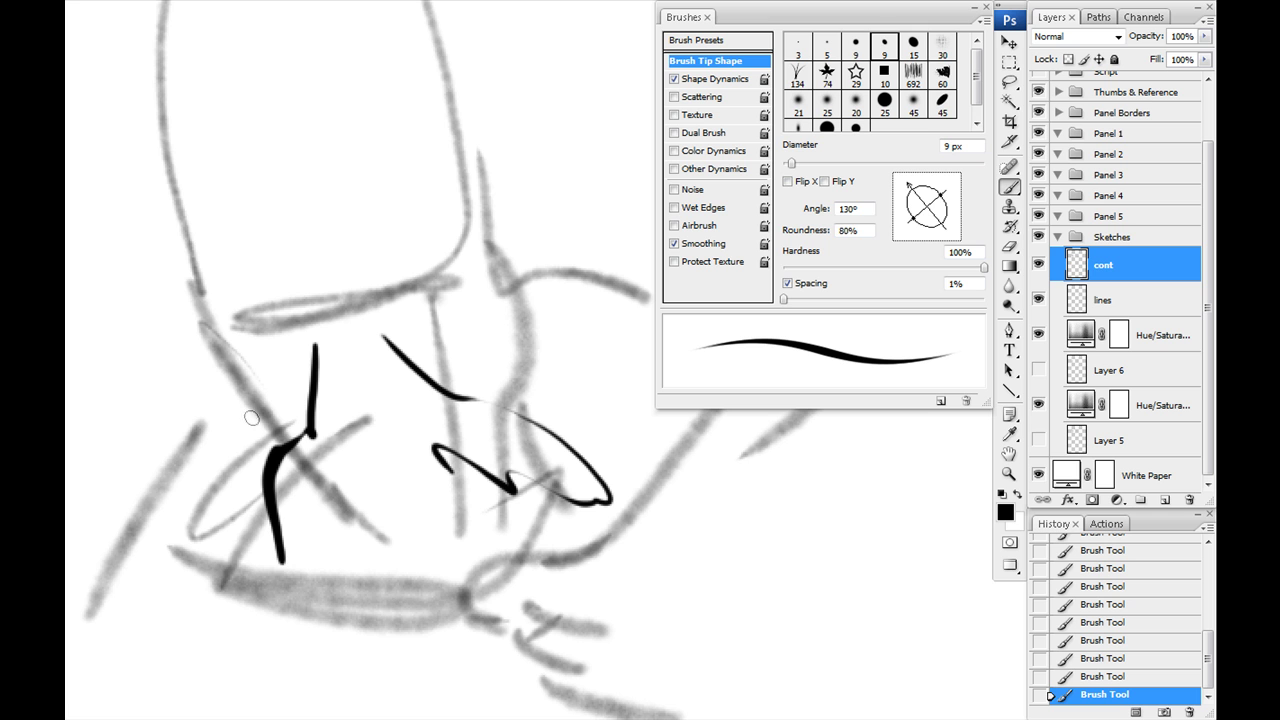
Step: Return to the textured 30 px brush and draw the vertical center line and a curved eye guideline inside the head
right_click(338, 547)
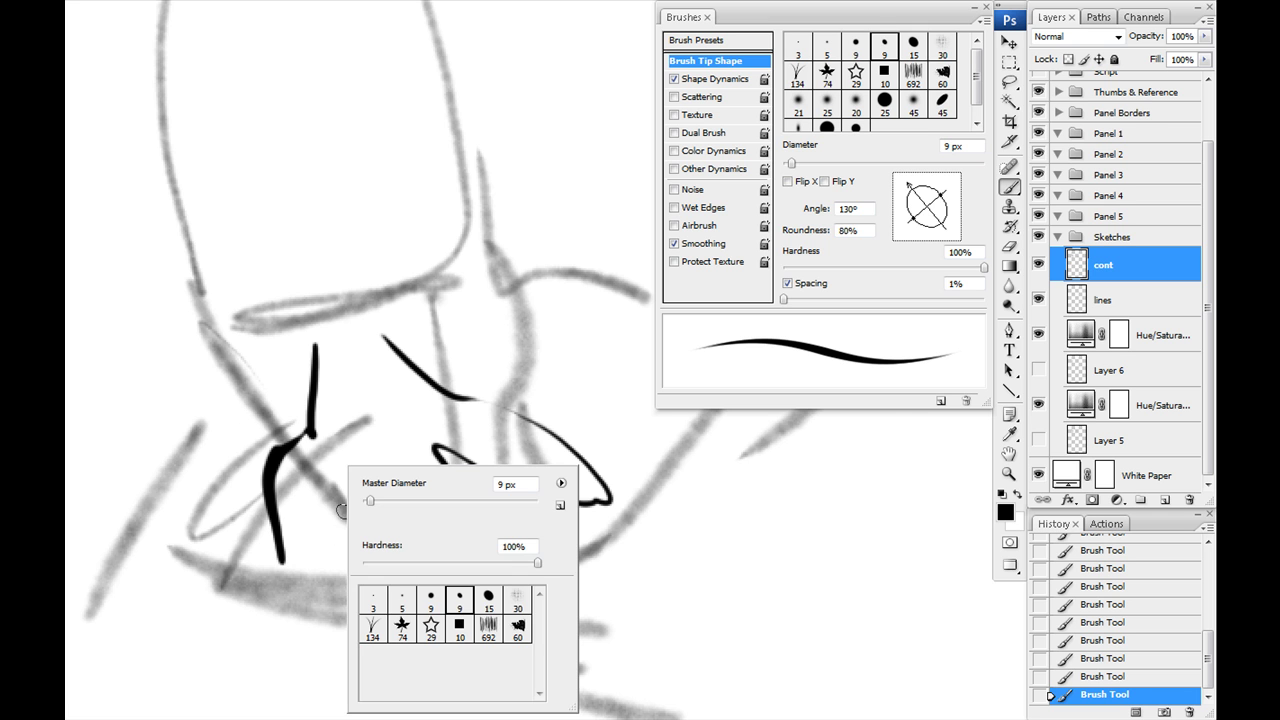
left_click_drag(261, 355, 327, 361)
right_click(342, 366)
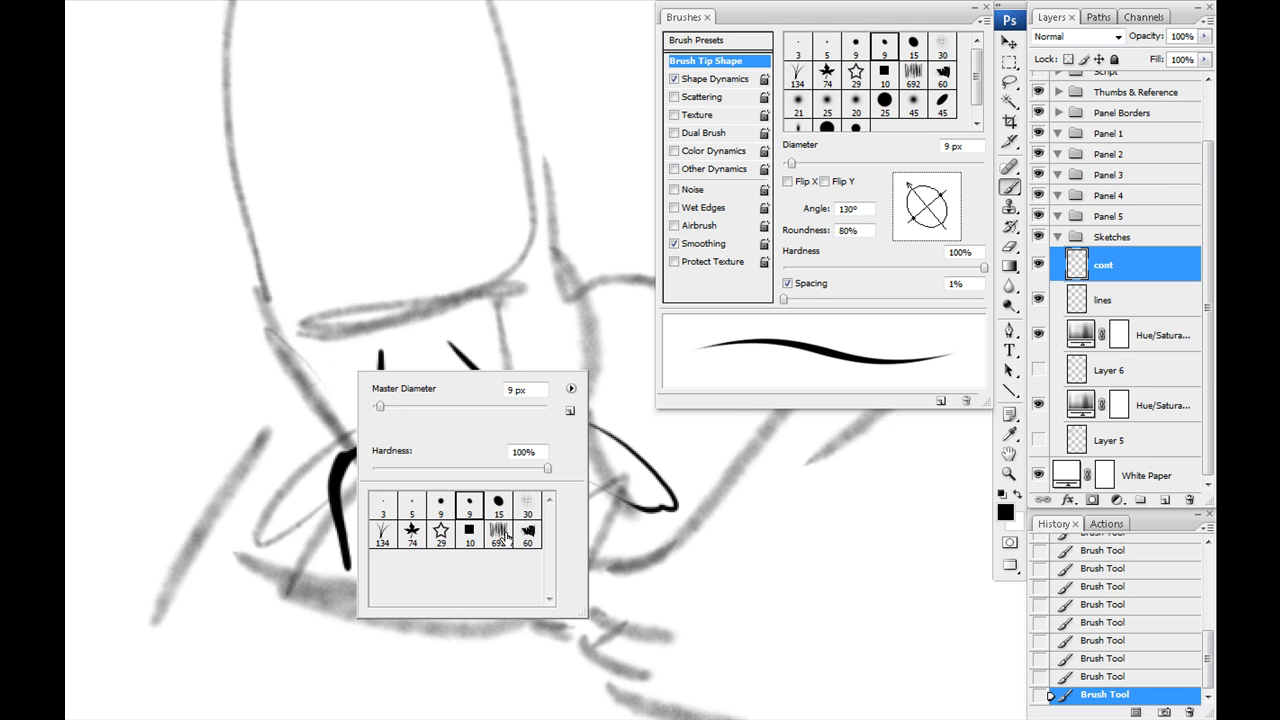
left_click(526, 503)
left_click_drag(325, 280, 404, 495)
left_click_drag(408, 112, 503, 516)
left_click_drag(413, 166, 484, 466)
left_click_drag(400, 260, 550, 243)
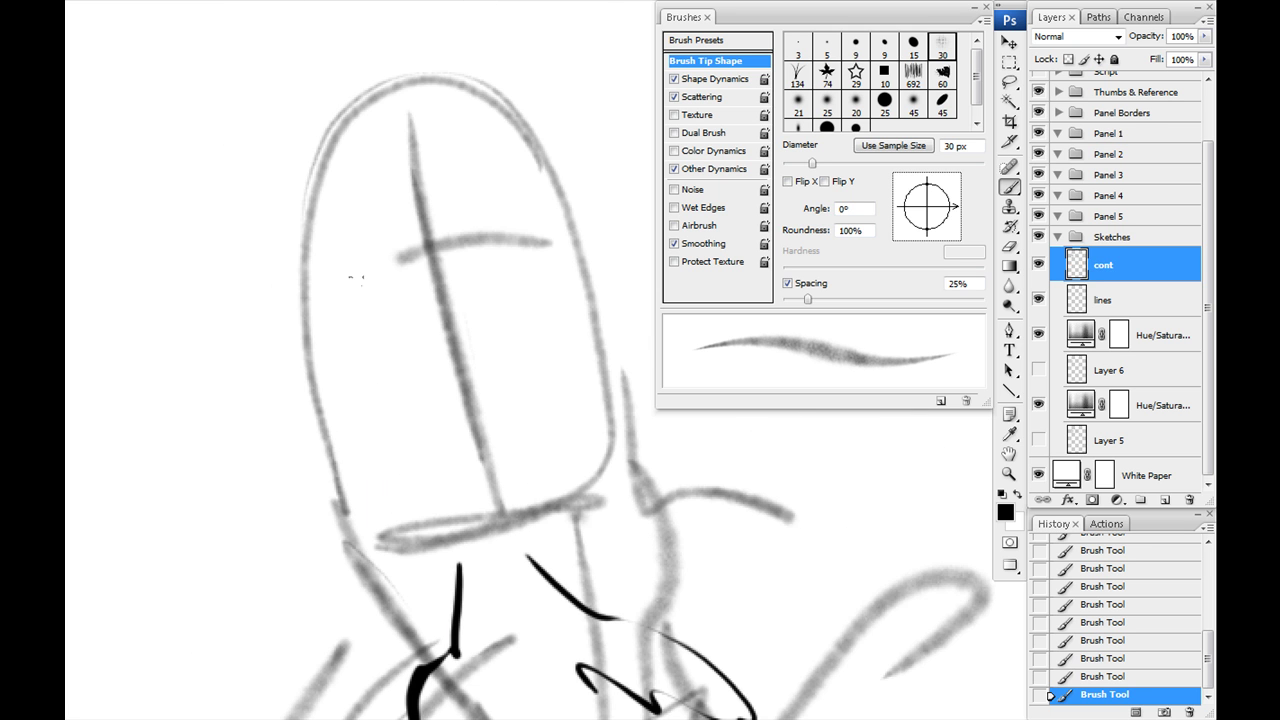
Step: Sketch the brow line, eyes, nose, mouth, chin and ears of the second head in gray
left_click_drag(332, 310, 548, 240)
mouse_move(460, 252)
left_mouse_down()
mouse_move(545, 258)
mouse_move(420, 272)
mouse_move(418, 283)
left_mouse_up()
mouse_move(476, 330)
left_mouse_down()
mouse_move(466, 372)
mouse_move(400, 362)
left_mouse_up()
left_click_drag(442, 430, 570, 402)
left_click_drag(470, 416, 416, 439)
left_click_drag(304, 424, 328, 516)
mouse_move(602, 363)
left_mouse_down()
mouse_move(611, 344)
mouse_move(632, 426)
left_mouse_up()
left_click_drag(627, 382, 620, 450)
left_click_drag(394, 486, 370, 464)
Step: Build up the skull, cheek, jaw and chin contours with repeated gray strokes and extend the neck lines
left_click_drag(487, 112, 518, 206)
mouse_move(458, 92)
left_mouse_down()
mouse_move(292, 272)
mouse_move(336, 372)
left_mouse_up()
mouse_move(520, 250)
left_mouse_down()
mouse_move(565, 312)
mouse_move(545, 470)
left_mouse_up()
left_click_drag(530, 452, 355, 500)
left_click_drag(335, 370, 350, 468)
left_click_drag(298, 330, 365, 500)
left_click_drag(404, 446, 438, 510)
mouse_move(412, 470)
left_mouse_down()
mouse_move(526, 478)
mouse_move(508, 432)
left_mouse_up()
left_click_drag(538, 470, 384, 508)
left_click_drag(314, 410, 362, 494)
mouse_move(308, 452)
left_mouse_down()
mouse_move(302, 418)
mouse_move(590, 348)
left_mouse_up()
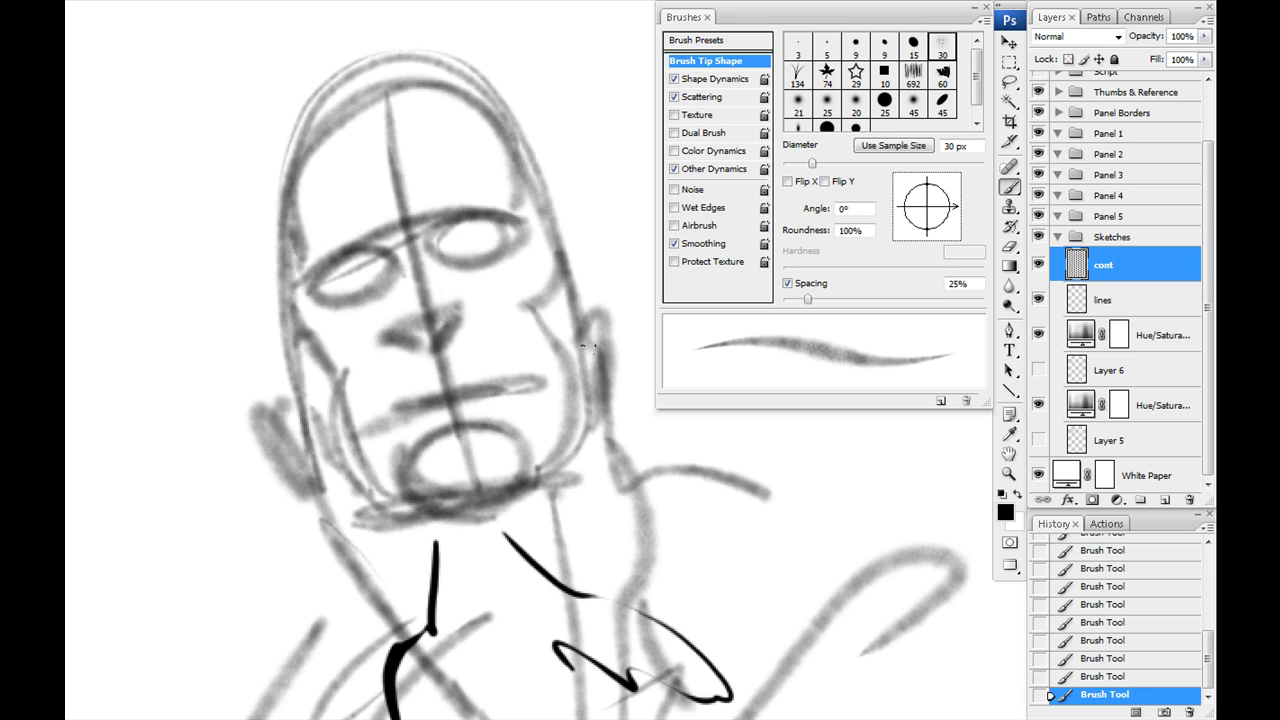
left_click_drag(492, 385, 391, 217)
left_click_drag(510, 286, 531, 552)
left_click_drag(351, 356, 444, 546)
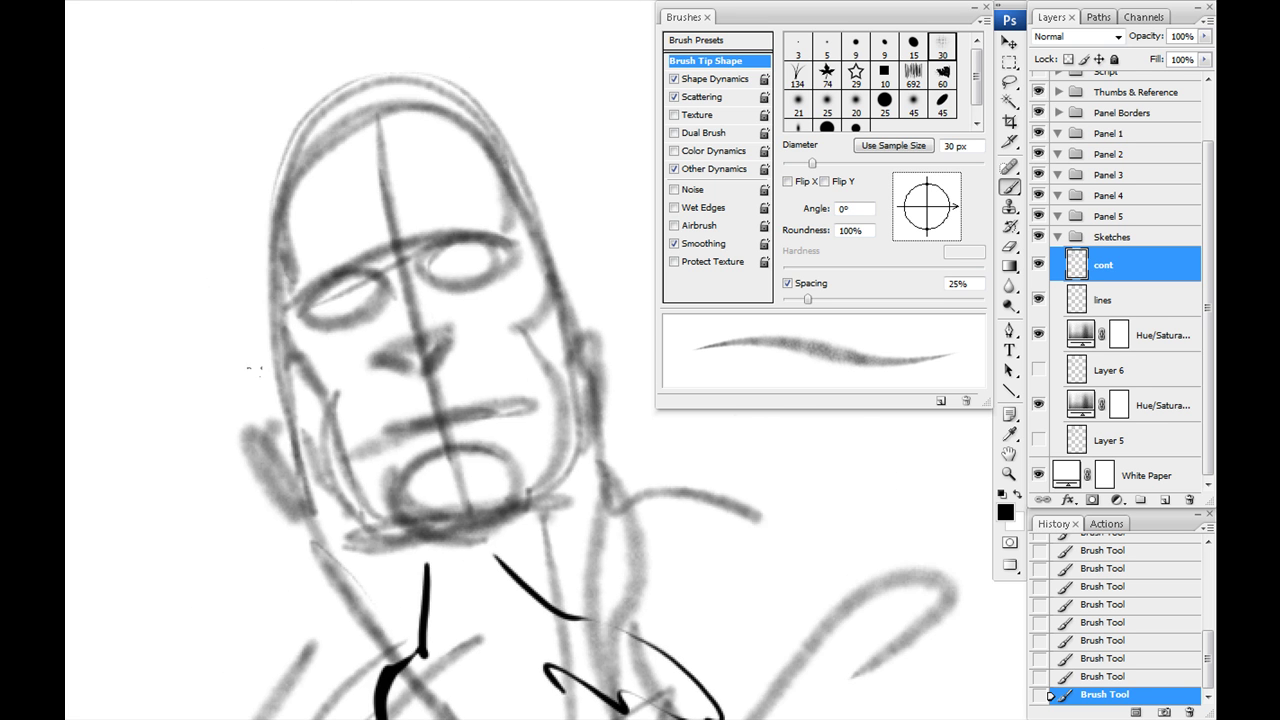
Step: Tint the drawing blue with a Hue/Saturation adjustment layer and add a new empty layer above it
key("F2")
left_click_drag(300, 385, 368, 323)
Step: Ink the second head's eyes, nose, mouth, chin and near face contour in black with the 9 px brush on the new layer
right_click(419, 266)
left_click(526, 403)
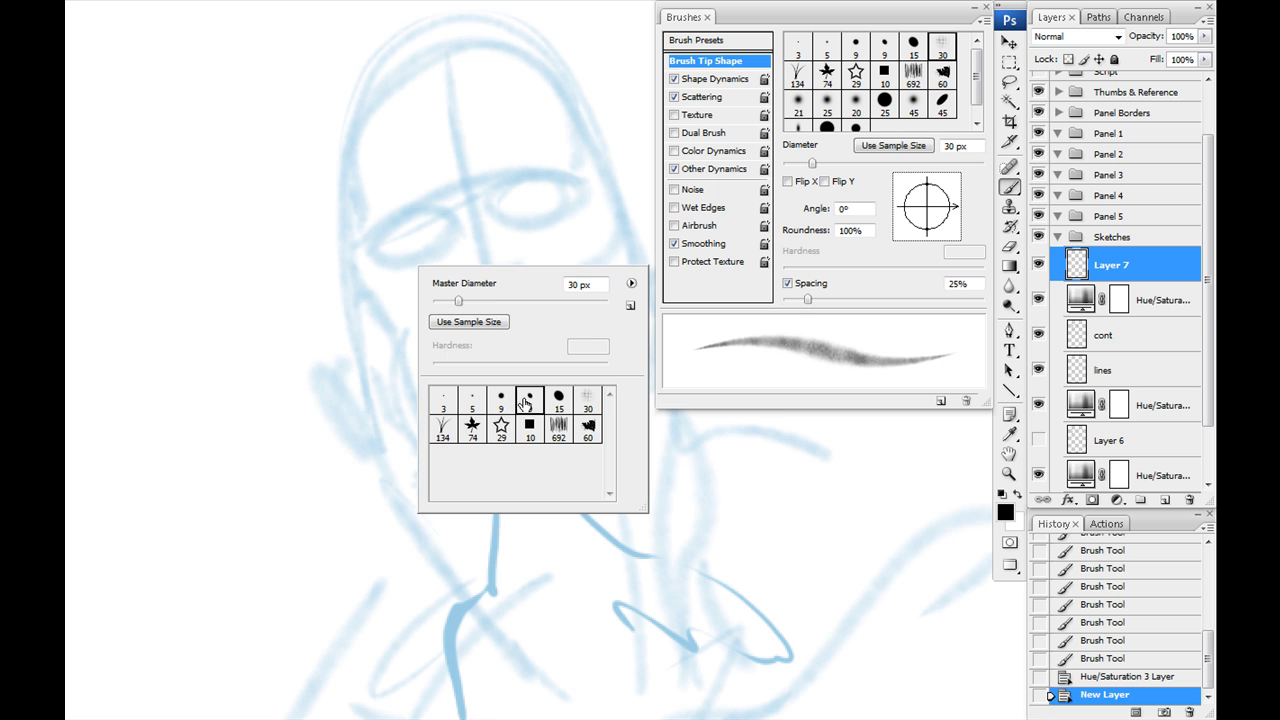
double_click(525, 400)
mouse_move(426, 310)
left_mouse_down()
mouse_move(460, 306)
mouse_move(470, 272)
left_mouse_up()
left_click_drag(459, 226, 519, 205)
left_click_drag(459, 219, 518, 203)
left_click_drag(351, 267, 398, 249)
mouse_move(494, 332)
left_mouse_down()
mouse_move(523, 327)
mouse_move(372, 363)
mouse_move(425, 380)
mouse_move(402, 378)
left_mouse_up()
left_click_drag(563, 435, 447, 480)
mouse_move(410, 462)
left_mouse_down()
mouse_move(364, 428)
mouse_move(363, 89)
left_mouse_up()
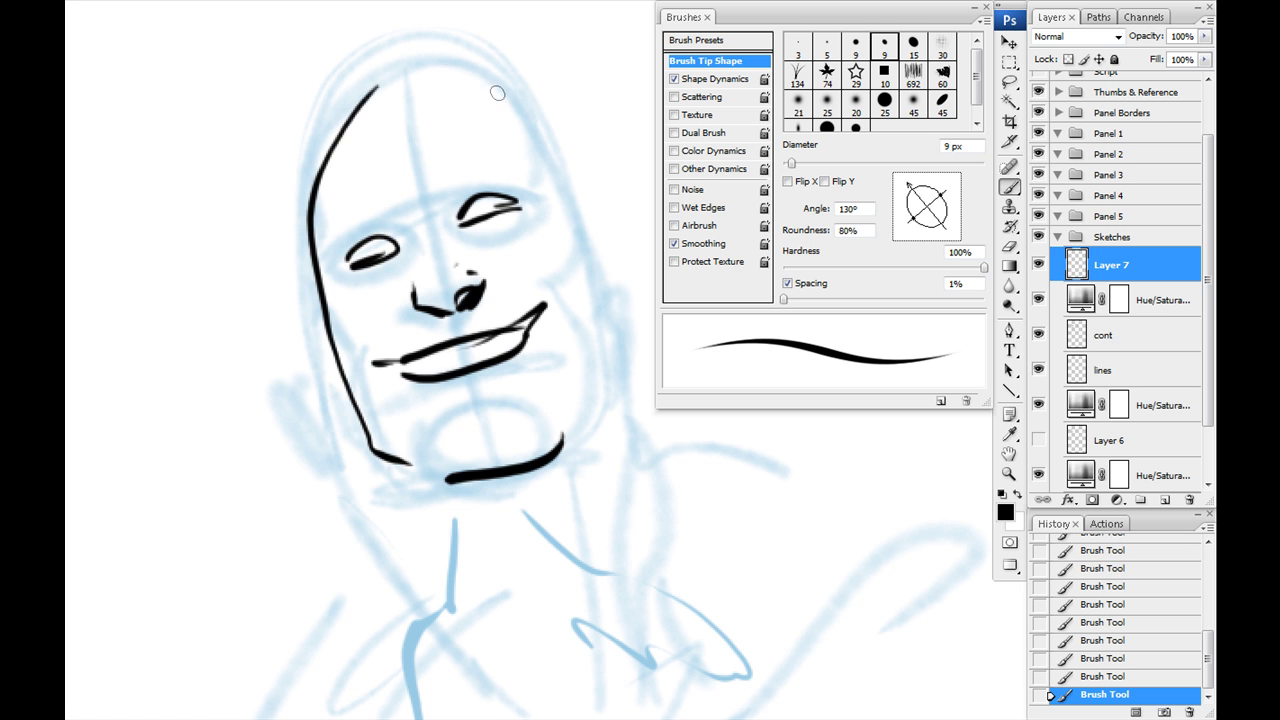
Step: Try the streaked 692 px brush in the area between the two heads and undo its stamps
key("ctrl+minus")
key("ctrl+minus")
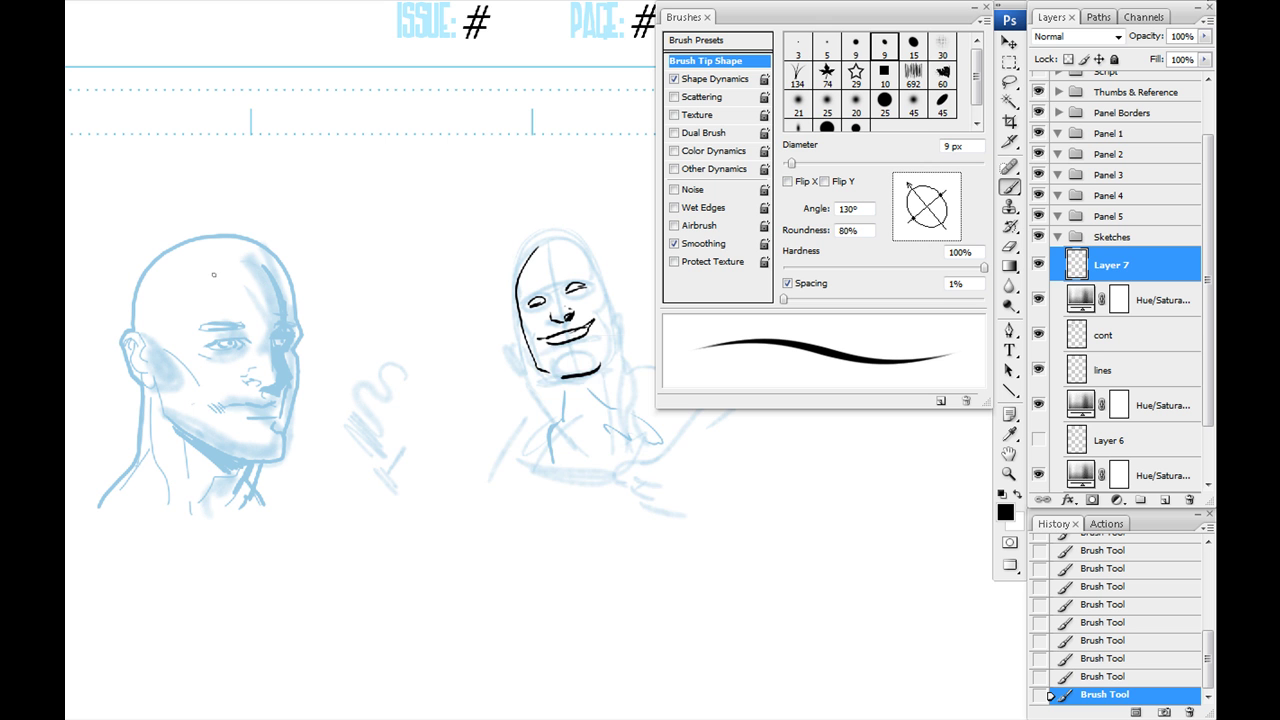
right_click(464, 357)
left_click(582, 498)
left_click_drag(372, 373, 359, 328)
left_click(413, 296)
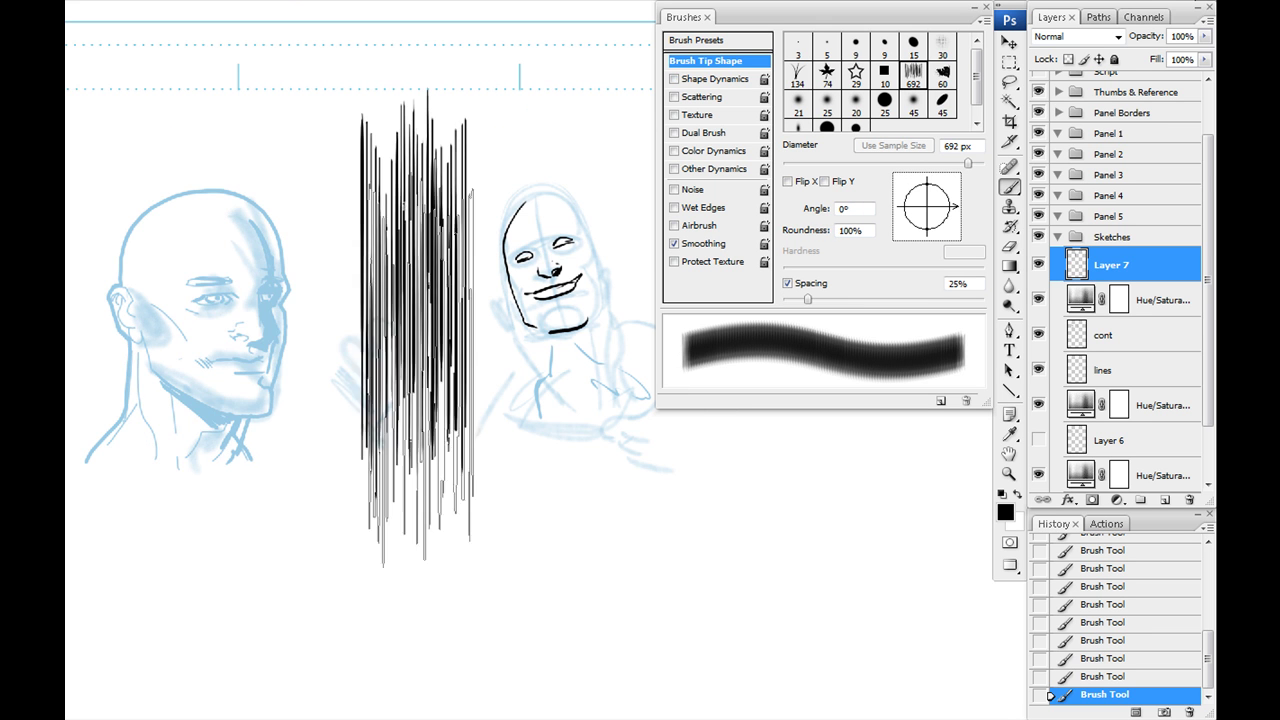
left_click(313, 306)
key("ctrl+alt+z")
key("ctrl+alt+z")
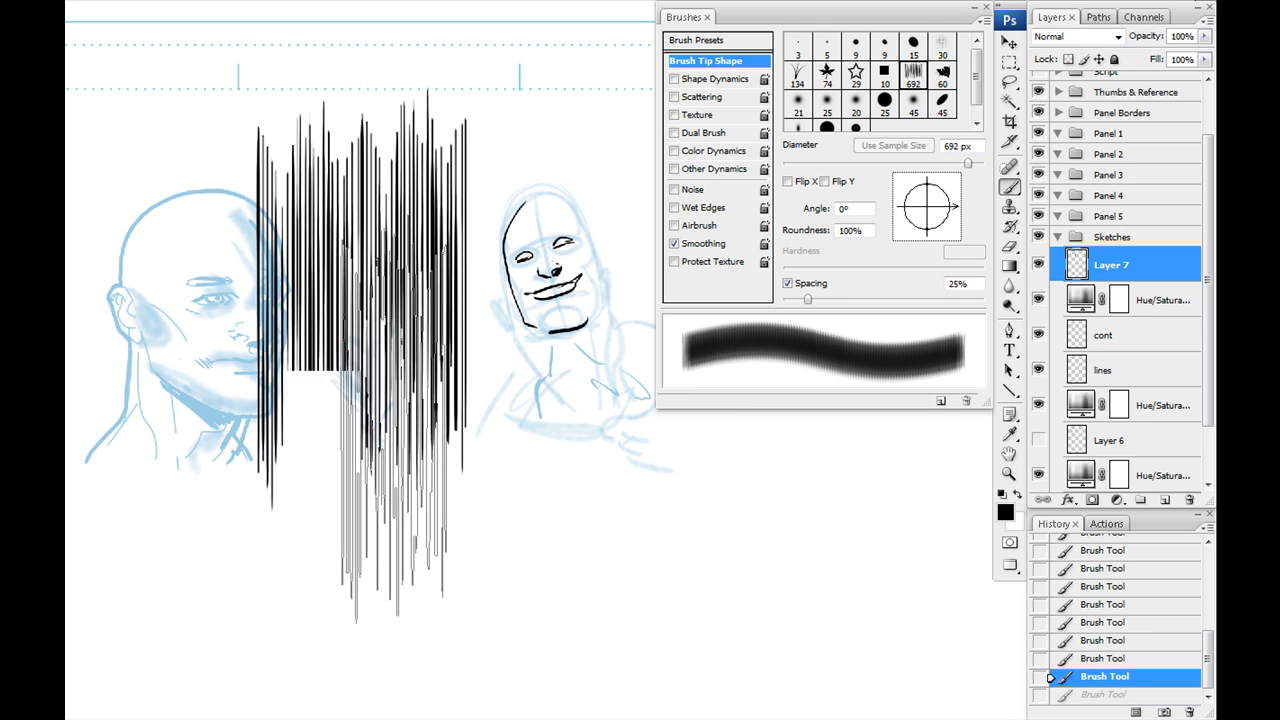
Step: Stamp a few scattered stars between the two heads with the 29 px star brush and undo the last stroke
right_click(361, 286)
left_click(460, 507)
left_click(363, 345)
mouse_move(363, 347)
left_mouse_down()
mouse_move(435, 362)
mouse_move(408, 474)
mouse_move(311, 436)
mouse_move(307, 182)
mouse_move(503, 468)
left_mouse_up()
key("ctrl+z")
right_click(378, 383)
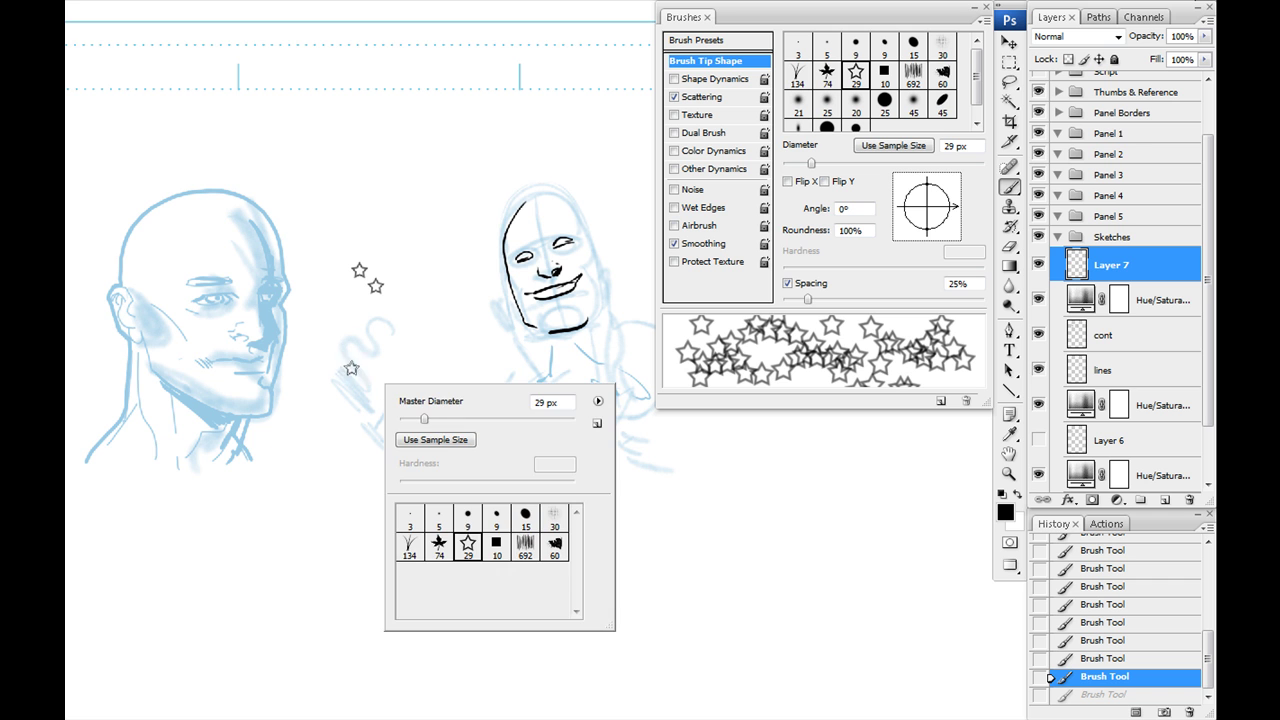
Step: Switch to Manga Studio EX, look through the saved documents available for opening and leave without opening one
mouse_move(416, 227)
left_mouse_down()
mouse_move(357, 183)
mouse_move(238, 279)
left_mouse_up()
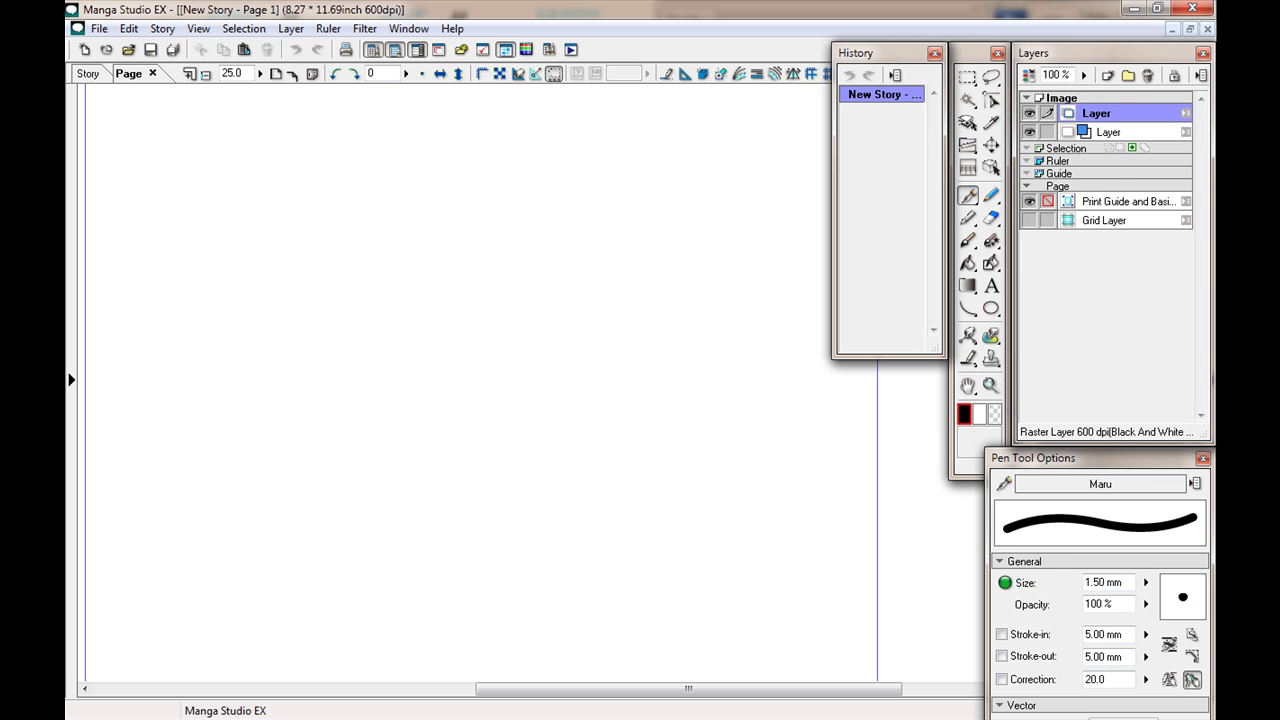
left_click_drag(468, 265, 571, 300)
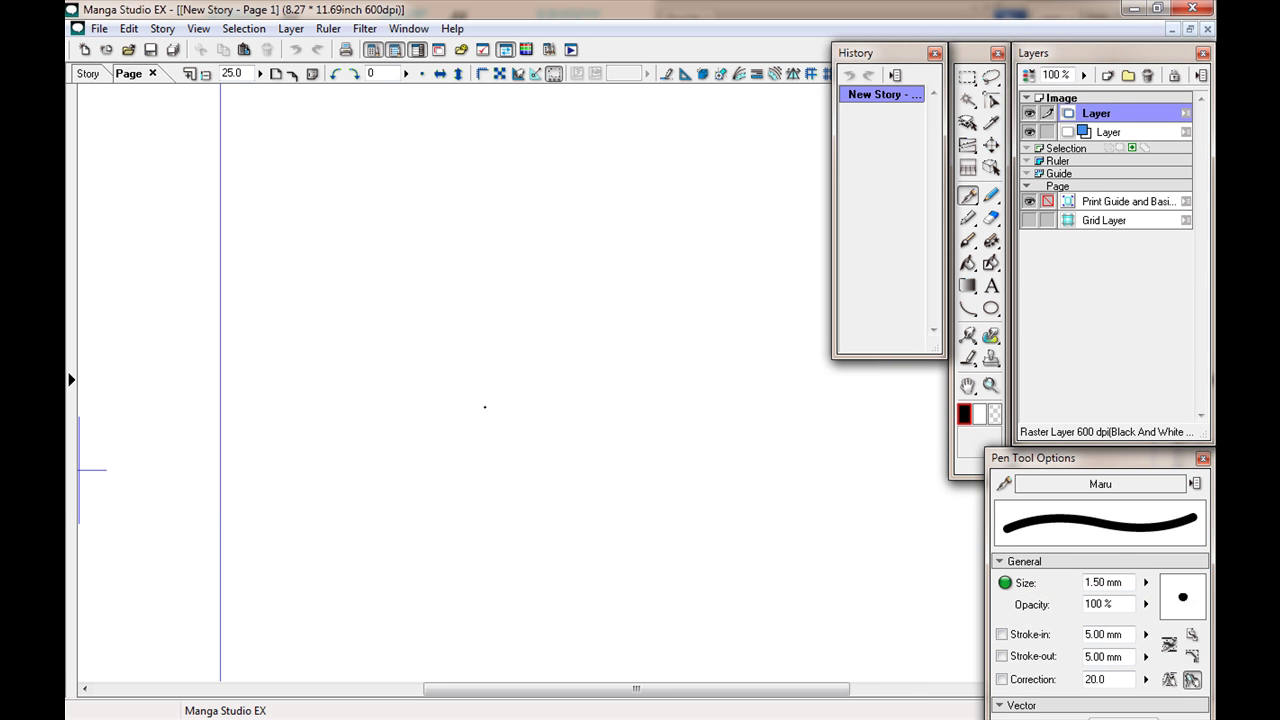
left_click(99, 28)
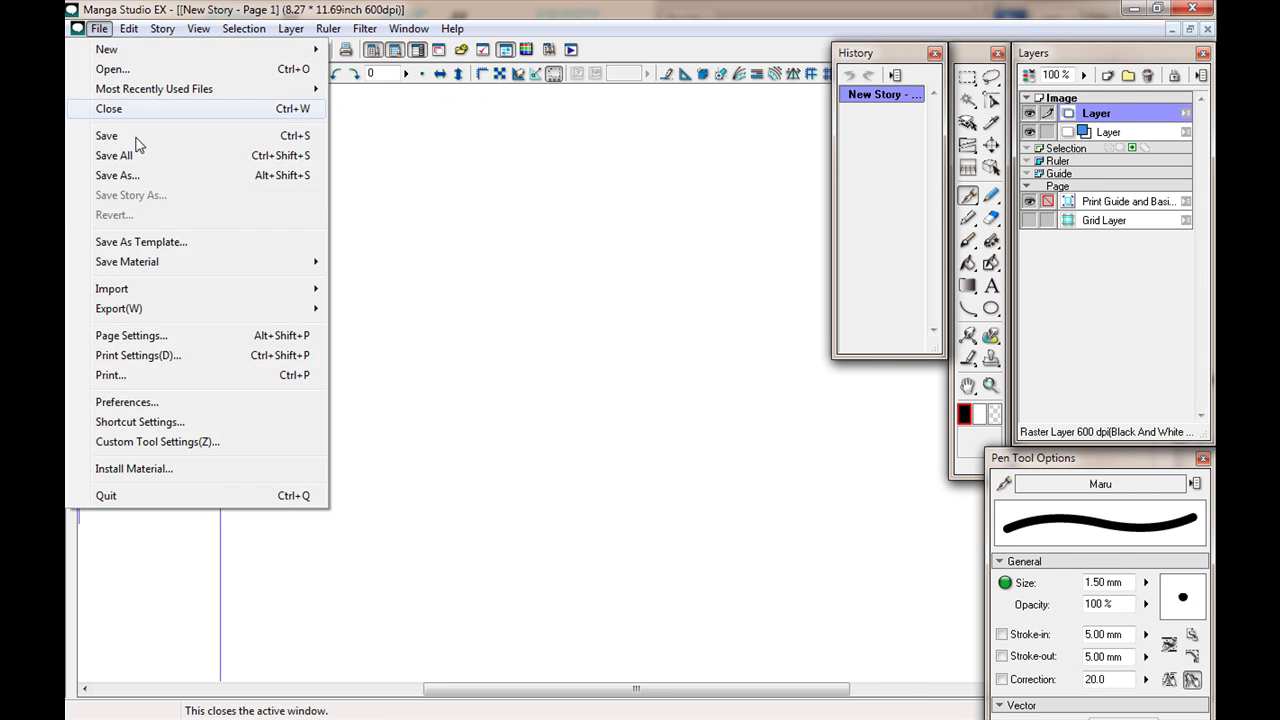
left_click(149, 68)
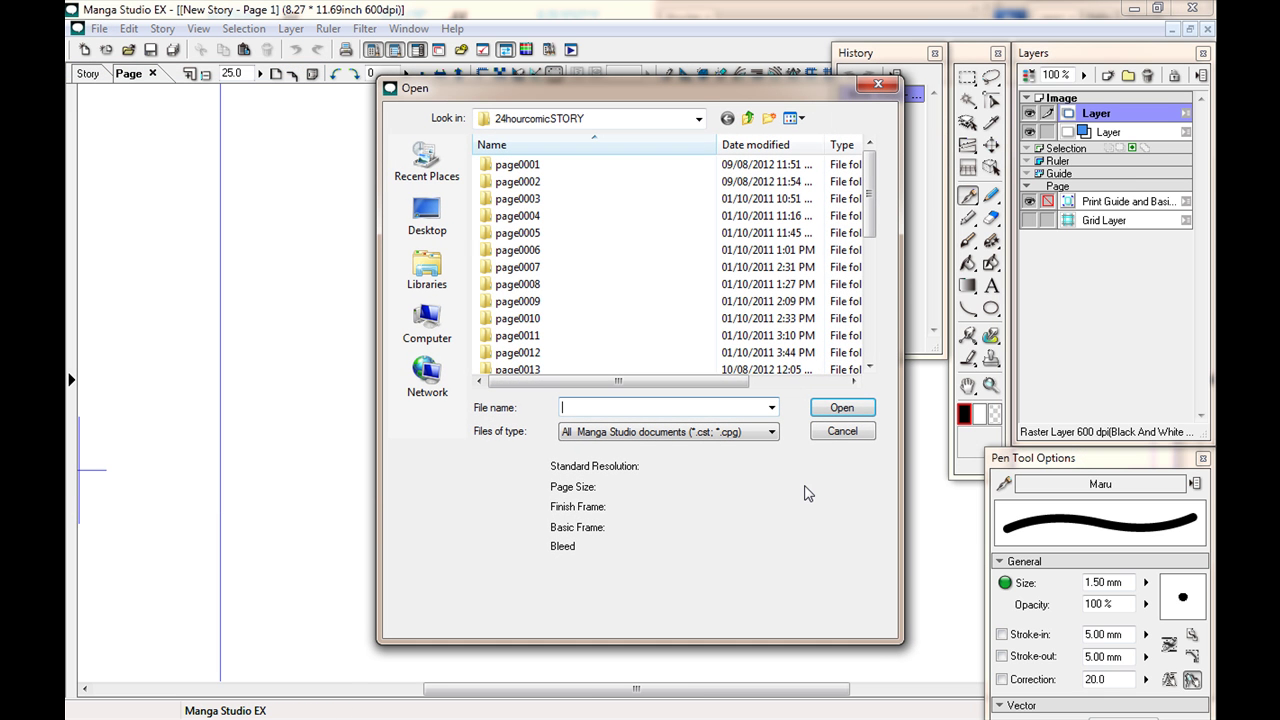
left_click(694, 120)
left_click(698, 119)
left_click(842, 431)
Step: Create a new single page from the user template The Standard 600dpi BOARD
left_click(100, 28)
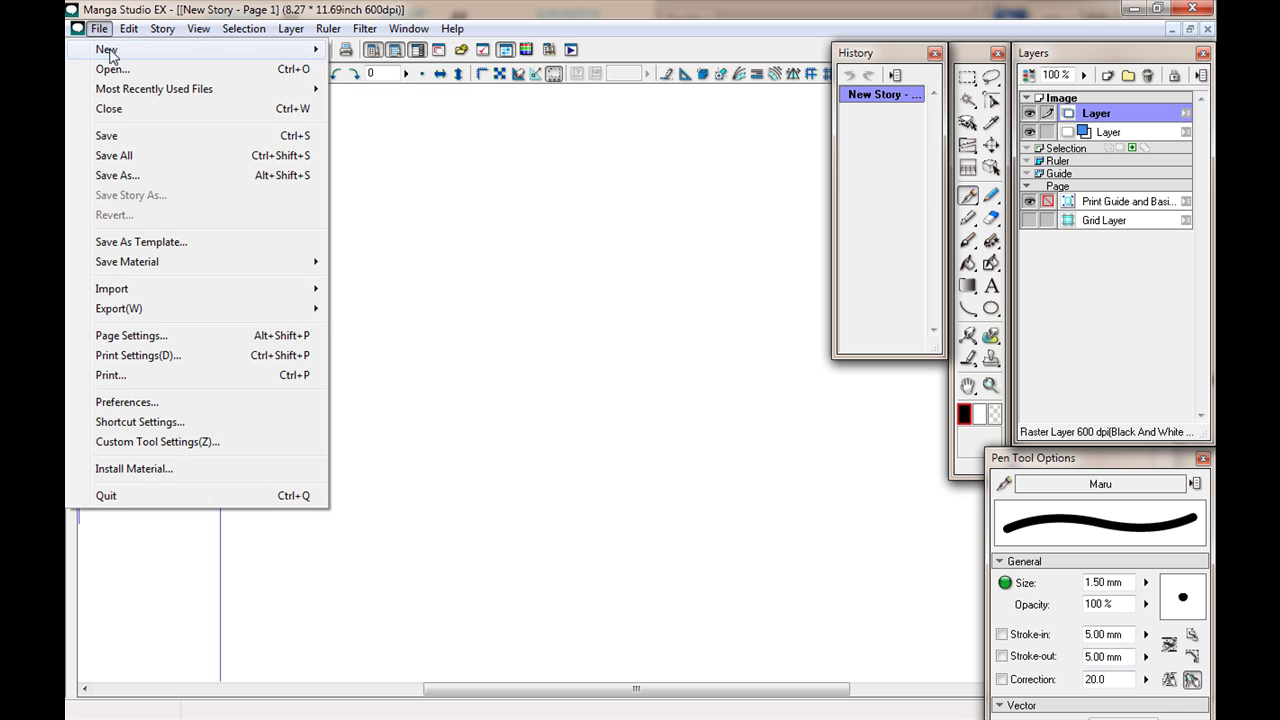
mouse_move(110, 49)
left_click(368, 70)
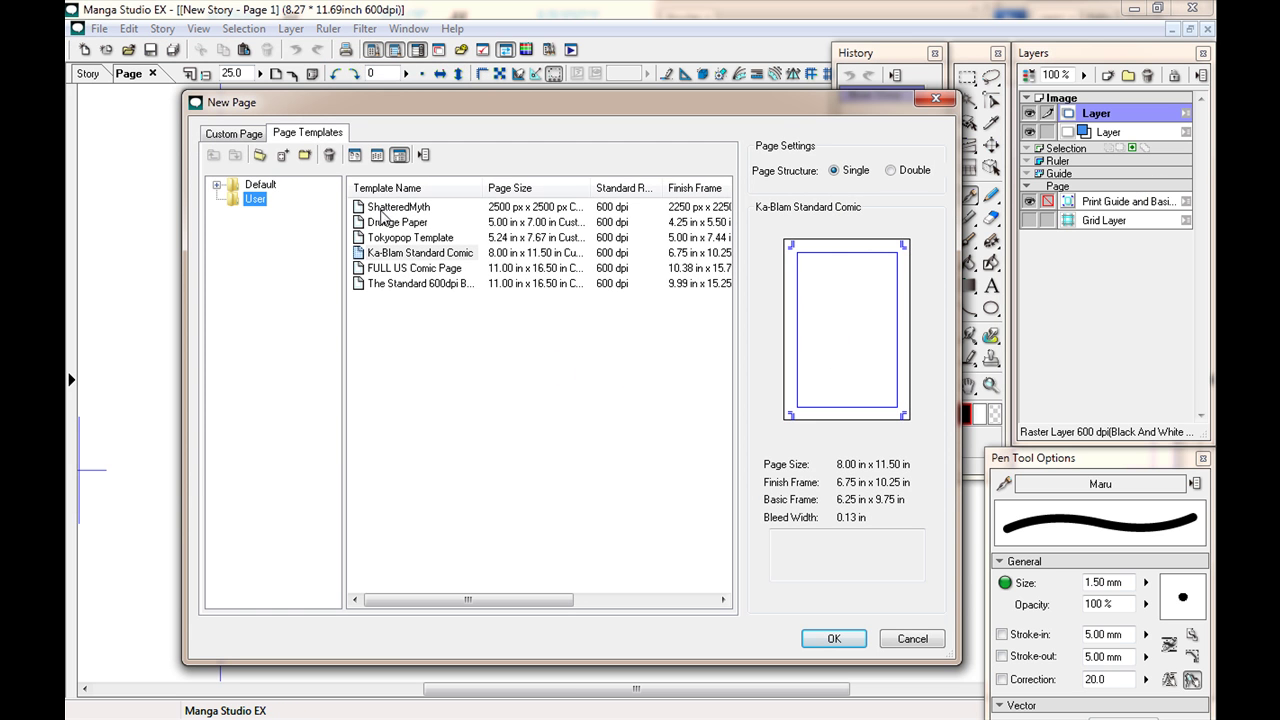
left_click(385, 208)
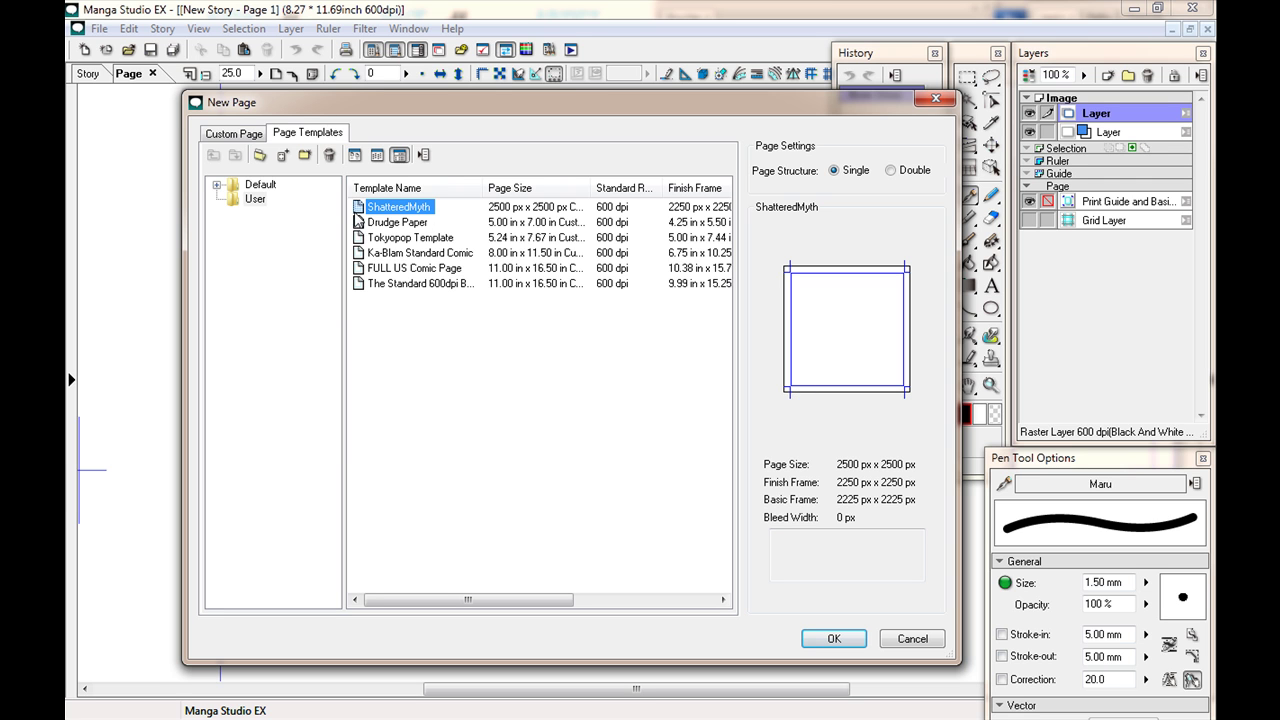
left_click(386, 224)
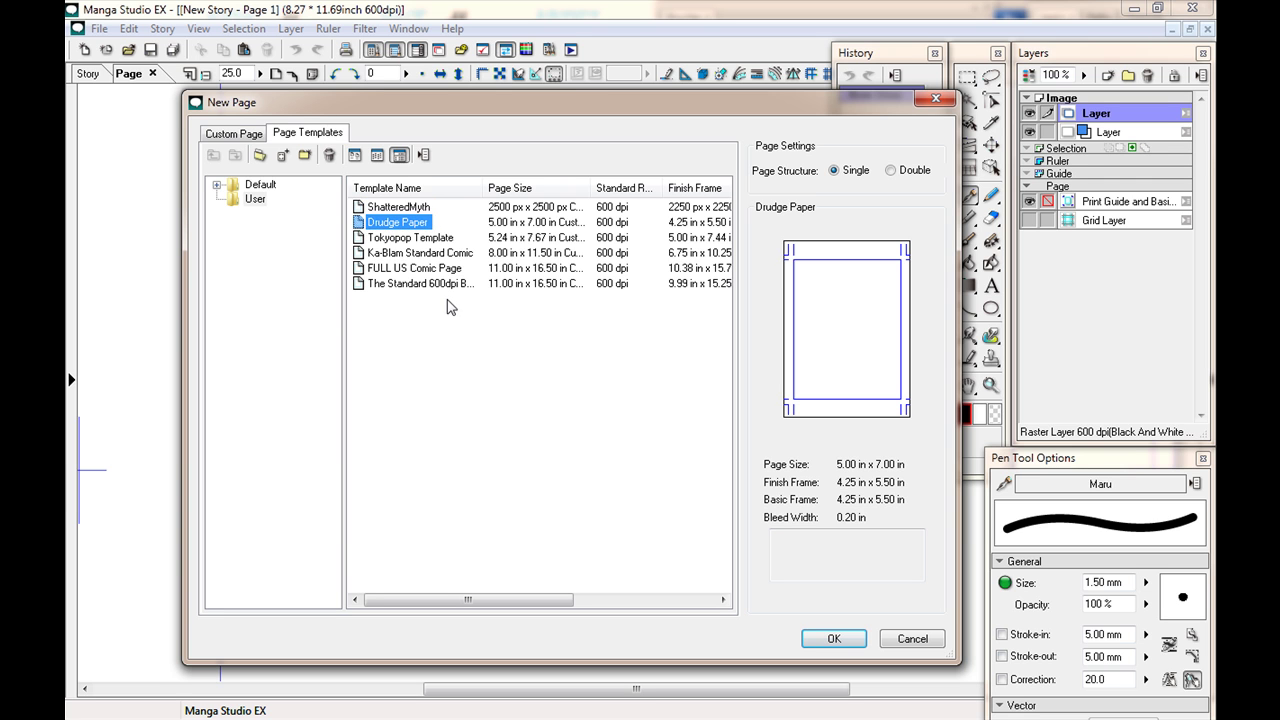
left_click(420, 286)
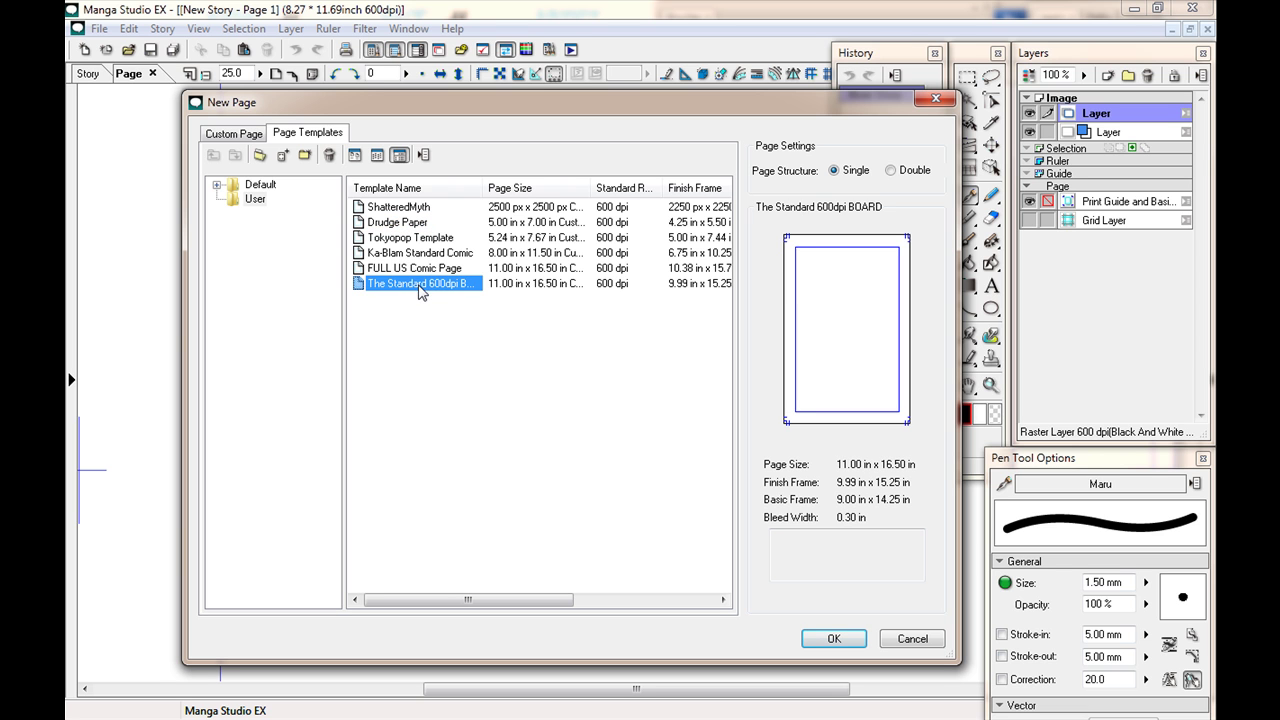
left_click(828, 640)
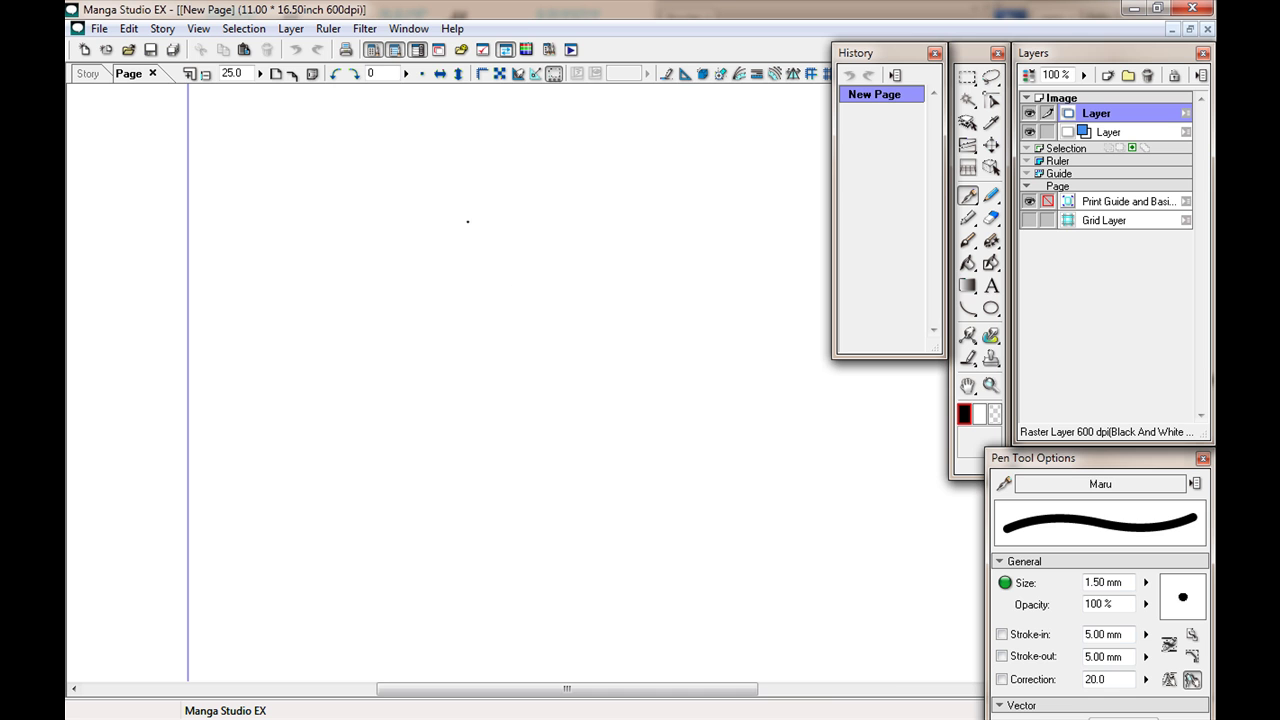
Step: Examine the new page's print guides, inner frame and margins at different zoom levels
key("ctrl+plus")
key("ctrl+plus")
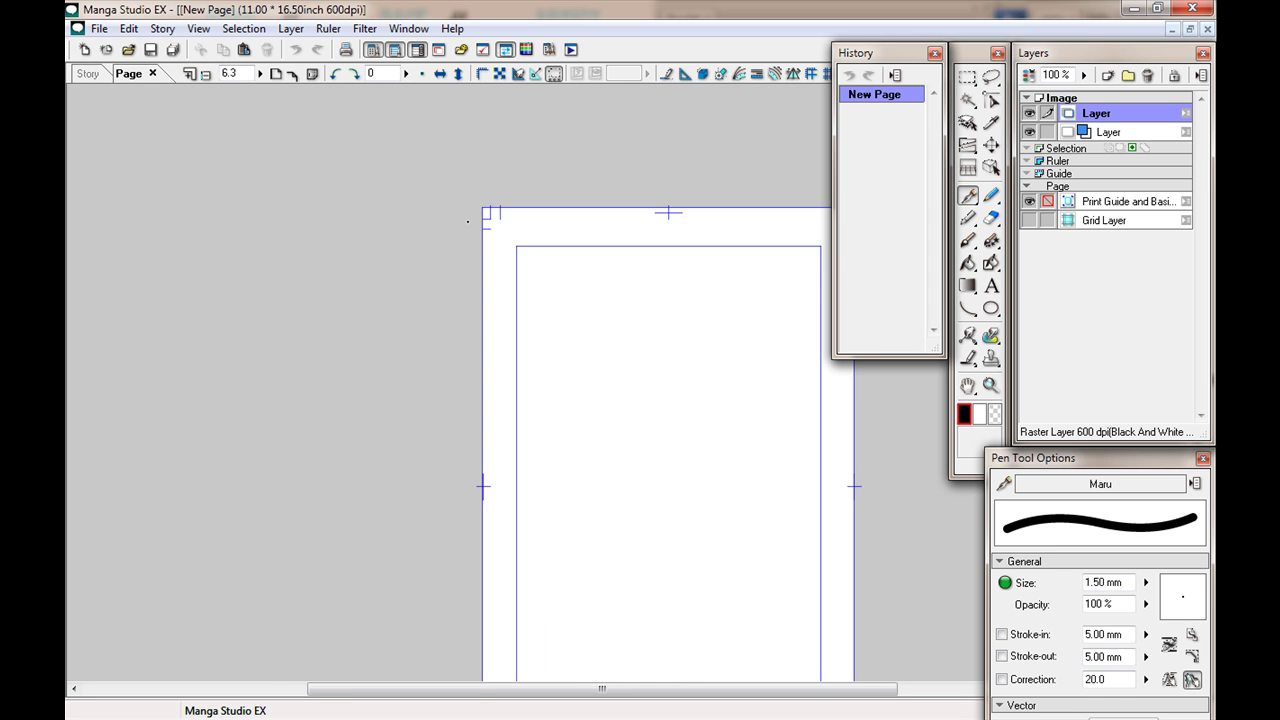
left_click_drag(429, 316, 455, 517)
left_click_drag(527, 367, 259, 243)
left_click_drag(414, 340, 207, 283)
left_click_drag(379, 347, 540, 520)
left_click_drag(524, 455, 618, 175)
left_click_drag(547, 480, 389, 135)
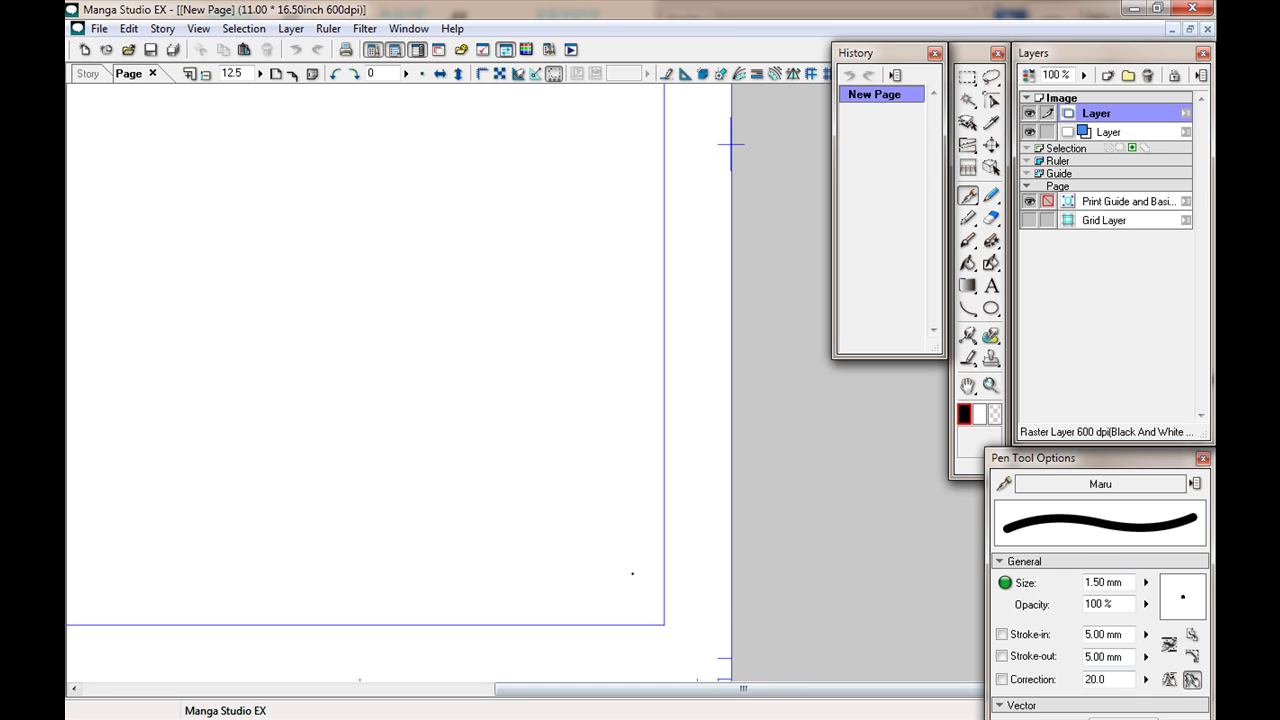
left_click_drag(322, 399, 688, 598)
left_click_drag(615, 385, 440, 479)
left_click_drag(449, 199, 485, 546)
left_click_drag(480, 398, 328, 284)
left_click_drag(397, 362, 431, 311)
left_click_drag(479, 349, 530, 289)
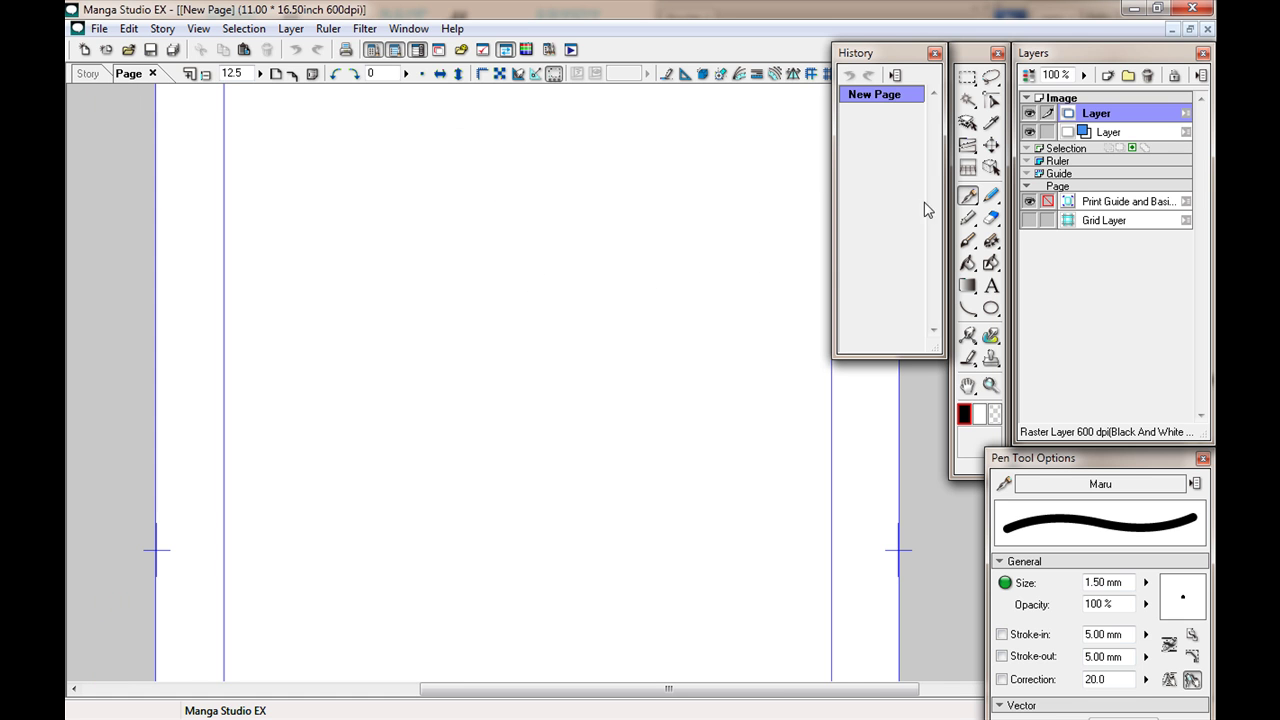
Step: Compare the black-and-white raster layer with the blue sketch layer and make the blue sketch layer active
left_click(1105, 136)
left_click(1097, 117)
left_click(1102, 134)
left_click(1097, 117)
left_click(1103, 138)
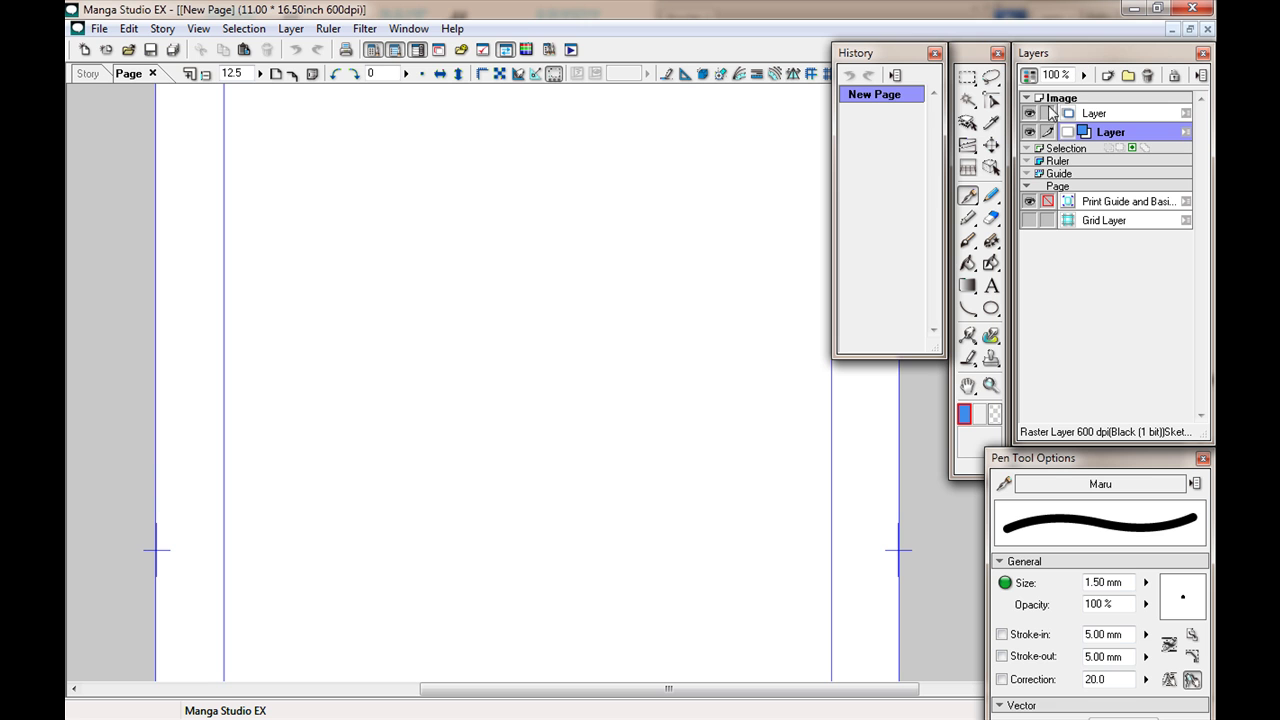
left_click(1106, 115)
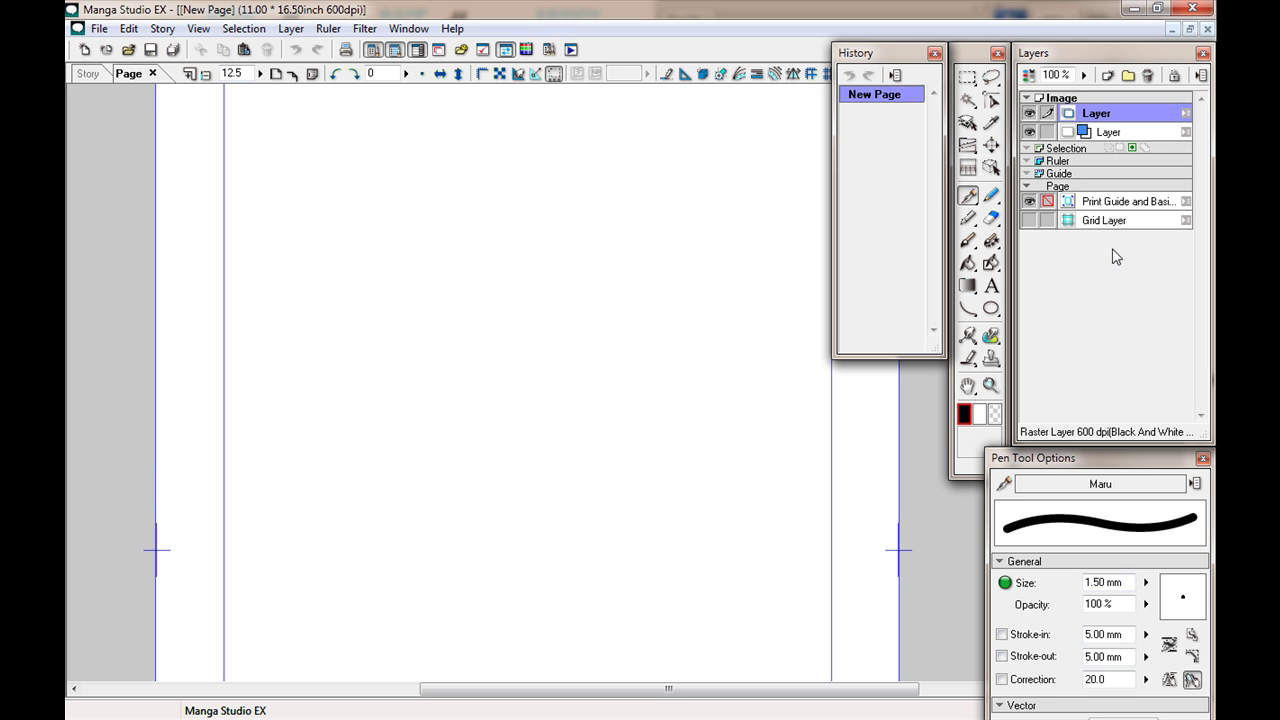
left_click(1106, 132)
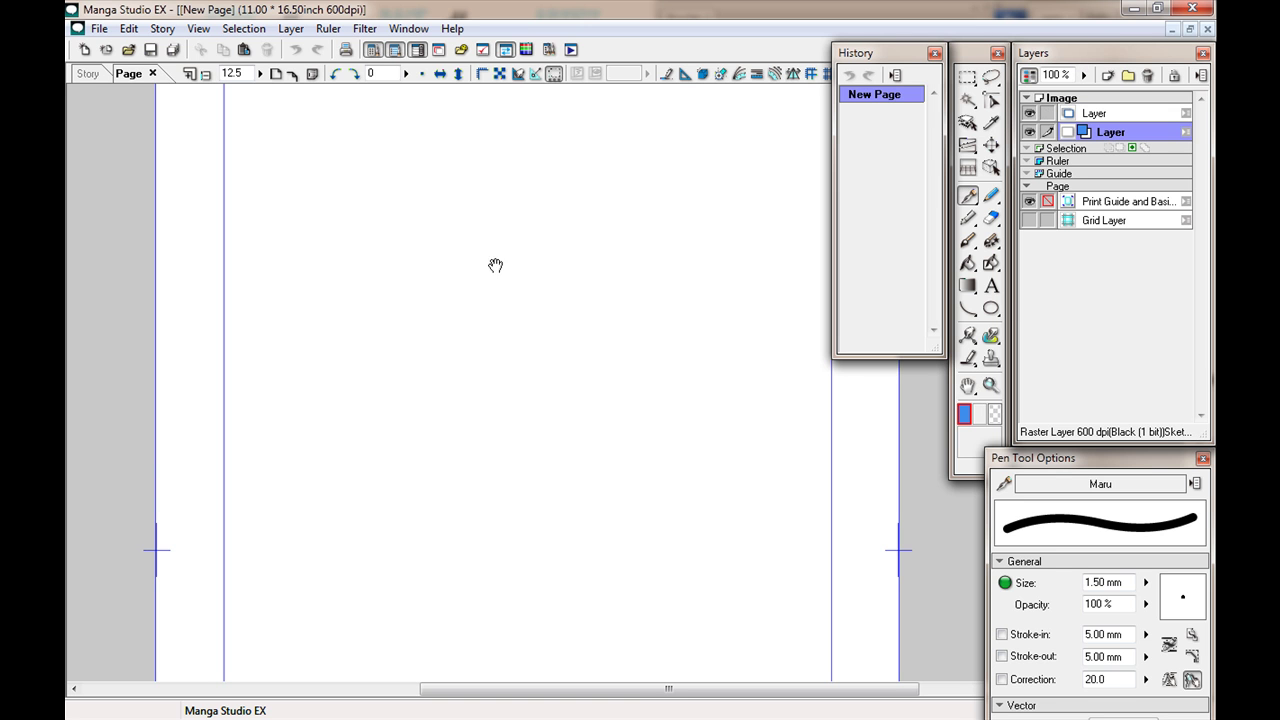
Step: Rough in a tilted head outline with the blue Maru pen, including the center line, eye guidelines and forehead contour
left_click_drag(495, 265, 519, 311)
right_click(478, 319)
left_click_drag(494, 248, 430, 248)
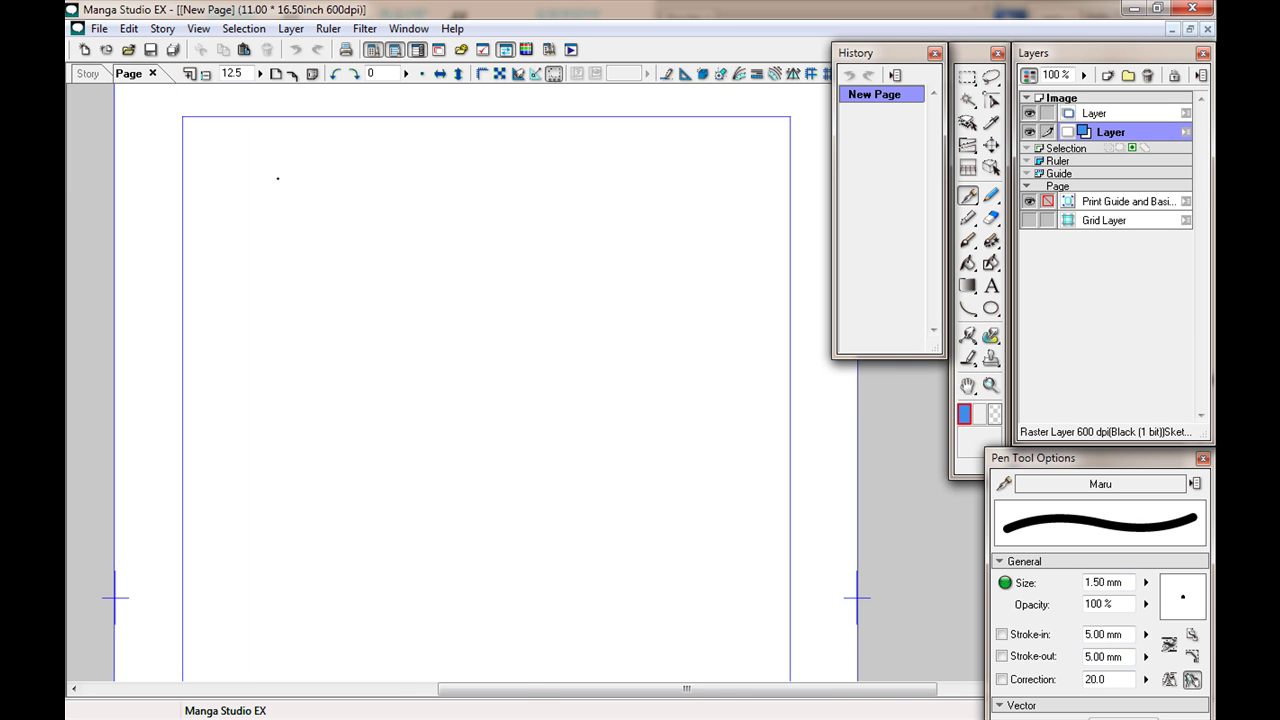
key("ctrl+plus")
left_click_drag(581, 362, 538, 362)
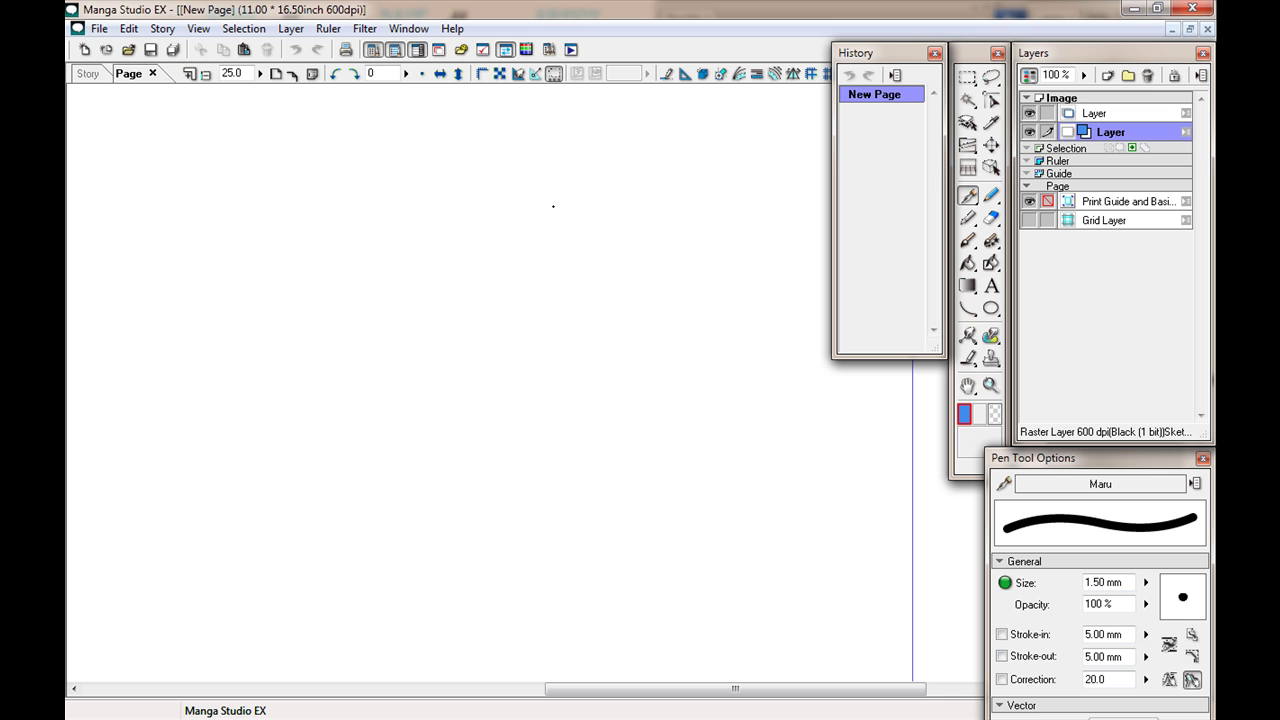
mouse_move(537, 165)
left_mouse_down()
mouse_move(458, 187)
mouse_move(541, 362)
mouse_move(540, 146)
mouse_move(519, 365)
mouse_move(565, 171)
mouse_move(451, 169)
mouse_move(487, 372)
left_mouse_up()
left_click_drag(490, 168, 550, 445)
mouse_move(446, 280)
left_mouse_down()
mouse_move(560, 254)
mouse_move(437, 275)
mouse_move(476, 370)
mouse_move(518, 405)
mouse_move(604, 359)
mouse_move(598, 190)
mouse_move(445, 195)
mouse_move(620, 250)
mouse_move(615, 285)
mouse_move(591, 176)
mouse_move(428, 220)
mouse_move(455, 269)
mouse_move(530, 241)
left_mouse_up()
left_click_drag(470, 279, 574, 256)
left_click_drag(461, 290, 535, 269)
mouse_move(441, 268)
left_mouse_down()
mouse_move(464, 152)
mouse_move(557, 190)
left_mouse_up()
mouse_move(567, 165)
left_mouse_down()
mouse_move(555, 237)
mouse_move(570, 172)
left_mouse_up()
mouse_move(564, 180)
left_mouse_down()
mouse_move(440, 273)
mouse_move(448, 228)
left_mouse_up()
Step: Sketch the jaw, chin and ear in blue and extend the figure with neck and shoulder lines
mouse_move(589, 300)
left_mouse_down()
mouse_move(601, 267)
mouse_move(576, 383)
left_mouse_up()
mouse_move(548, 321)
left_mouse_down()
mouse_move(505, 364)
mouse_move(506, 393)
left_mouse_up()
mouse_move(501, 388)
left_mouse_down()
mouse_move(450, 304)
mouse_move(520, 398)
left_mouse_up()
left_click_drag(606, 246, 590, 385)
left_click_drag(613, 278, 655, 431)
mouse_move(484, 368)
left_mouse_down()
mouse_move(536, 463)
mouse_move(565, 469)
left_mouse_up()
mouse_move(630, 433)
left_mouse_down()
mouse_move(716, 440)
mouse_move(774, 401)
left_mouse_up()
left_click_drag(640, 412, 463, 466)
Step: Add the facial features and spiky hair in blue and reinforce the neck and collar with more strokes
mouse_move(527, 243)
left_mouse_down()
mouse_move(555, 240)
mouse_move(490, 262)
left_mouse_up()
mouse_move(490, 338)
left_mouse_down()
mouse_move(560, 322)
mouse_move(472, 340)
mouse_move(571, 305)
left_mouse_up()
mouse_move(461, 197)
left_mouse_down()
mouse_move(444, 122)
mouse_move(570, 104)
mouse_move(604, 218)
left_mouse_up()
left_click_drag(535, 411, 577, 435)
left_click_drag(552, 428, 586, 467)
left_click_drag(602, 345, 613, 465)
left_click_drag(634, 320, 637, 492)
left_click_drag(530, 413, 588, 496)
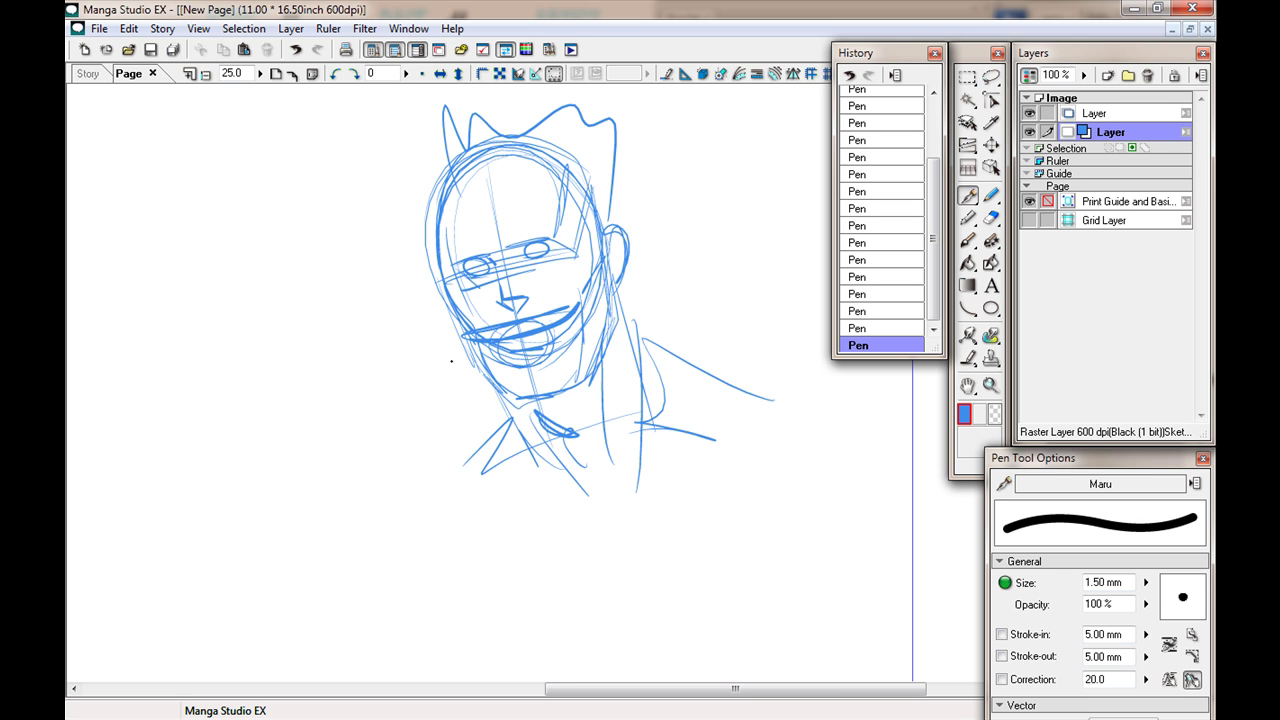
Step: Lower the blue sketch layer's opacity to about 53% and make the black-and-white raster layer active
left_click(1084, 76)
left_click(1079, 107)
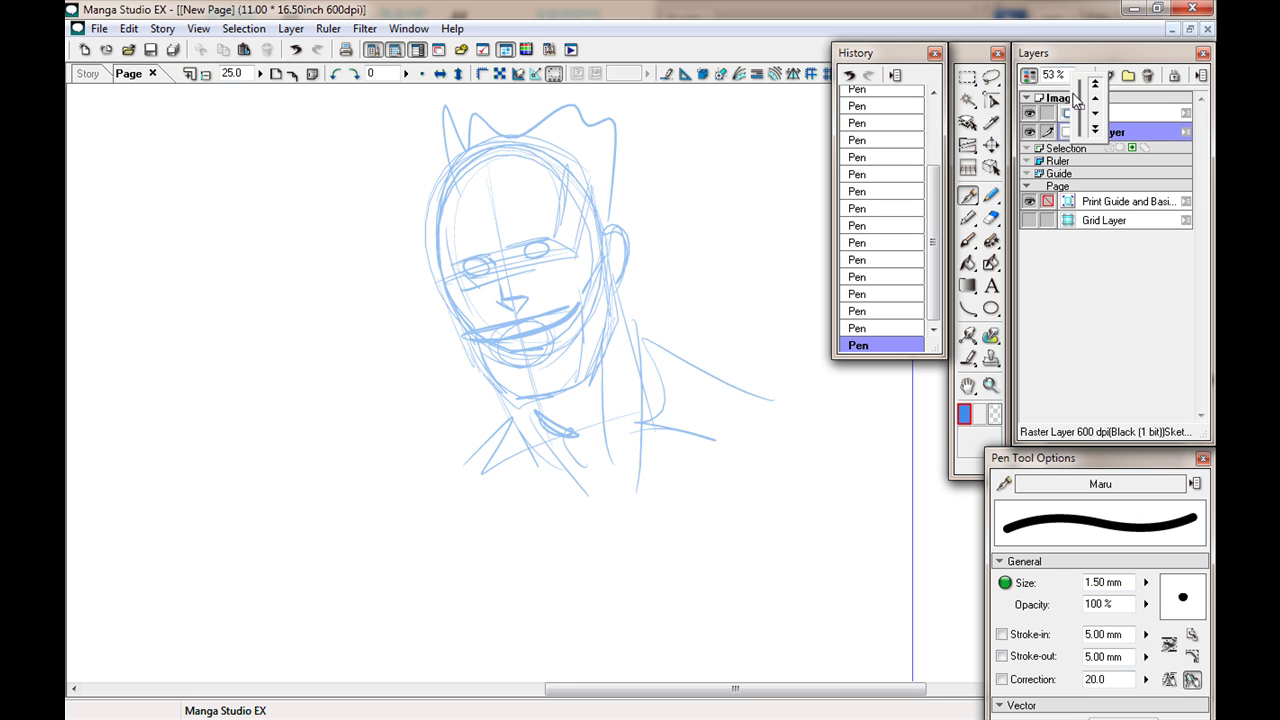
left_click(1073, 113)
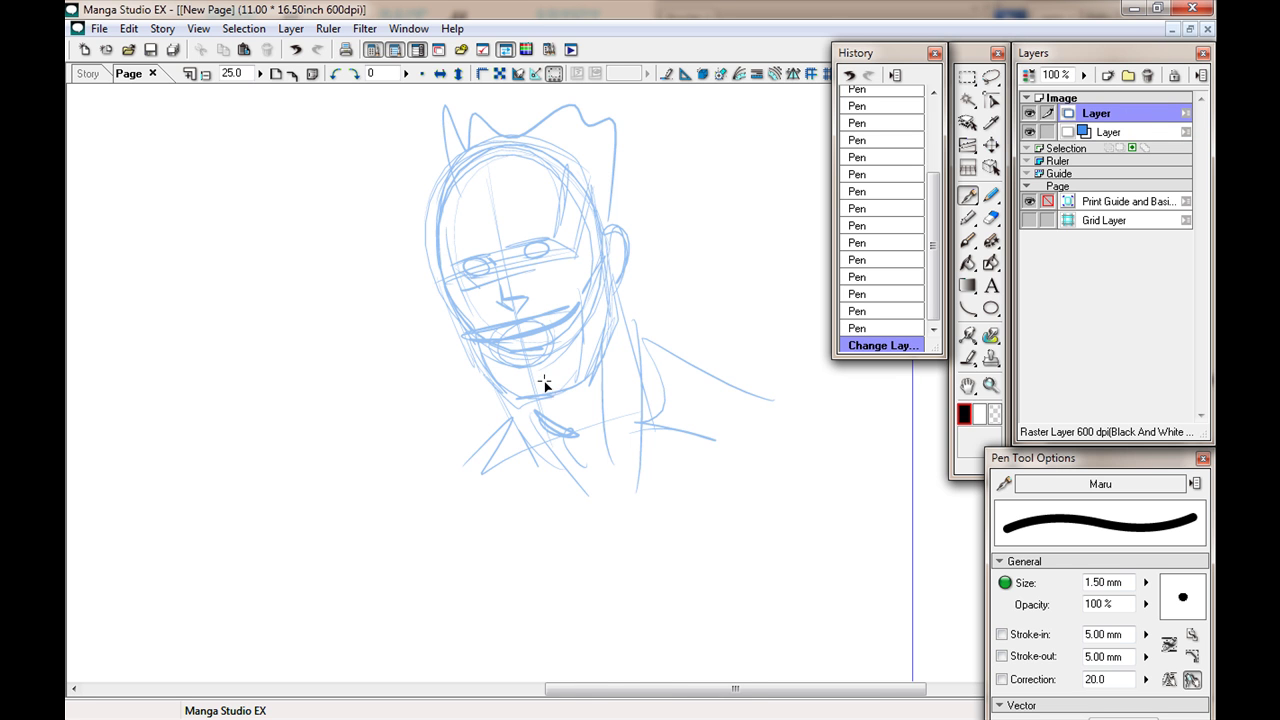
Step: Ink the eyes, eyebrows, nose and mouth line in black over the blue sketch with the Maru pen
scroll(544, 383, "up", 2)
left_click_drag(420, 338, 500, 553)
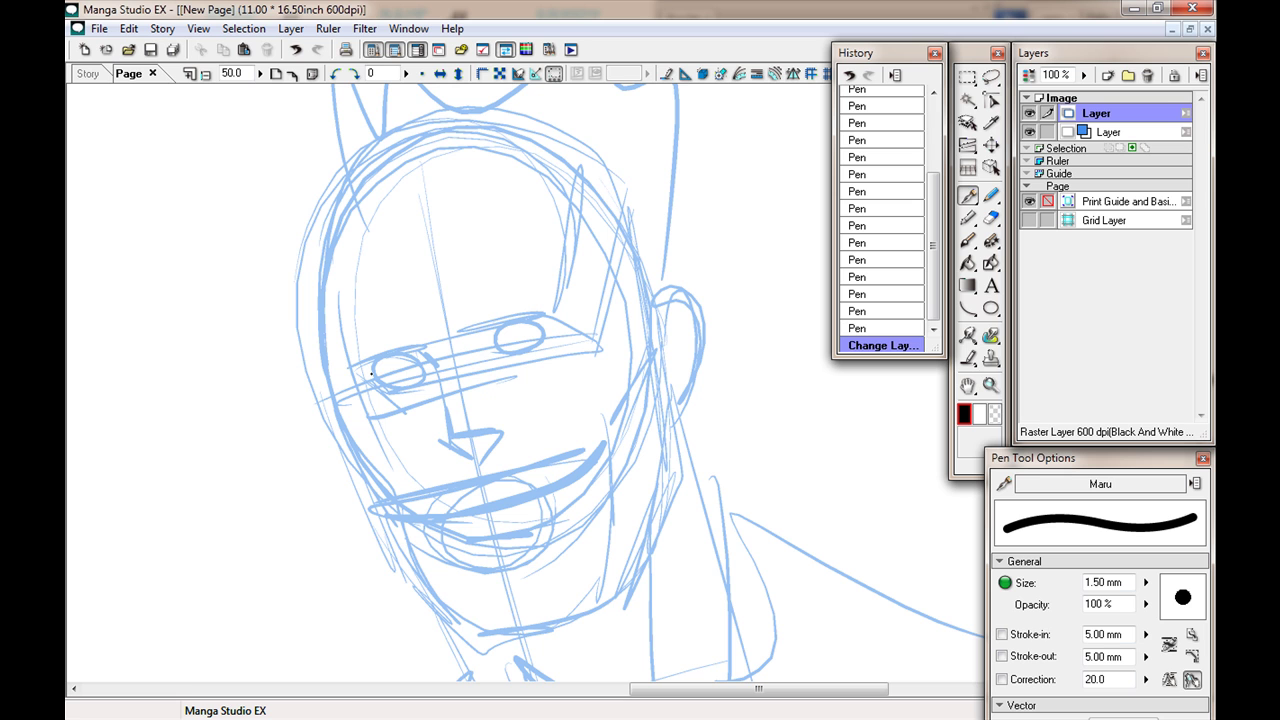
left_click_drag(484, 351, 546, 318)
left_click_drag(488, 350, 556, 336)
mouse_move(452, 330)
left_mouse_down()
mouse_move(468, 338)
mouse_move(562, 292)
mouse_move(466, 334)
left_mouse_up()
mouse_move(392, 352)
left_mouse_down()
mouse_move(424, 364)
mouse_move(338, 362)
mouse_move(356, 334)
mouse_move(418, 358)
mouse_move(416, 372)
mouse_move(426, 358)
mouse_move(443, 432)
mouse_move(474, 448)
mouse_move(500, 421)
left_mouse_up()
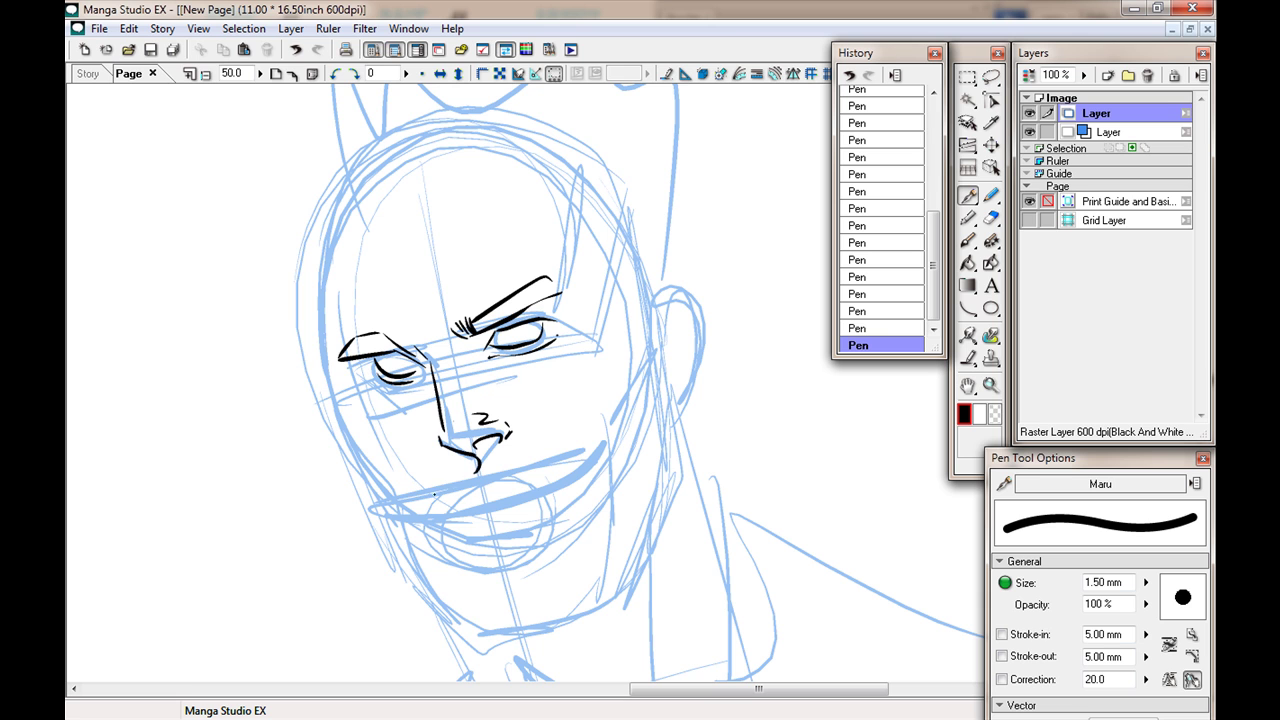
key("ctrl+z")
left_click_drag(470, 492, 598, 446)
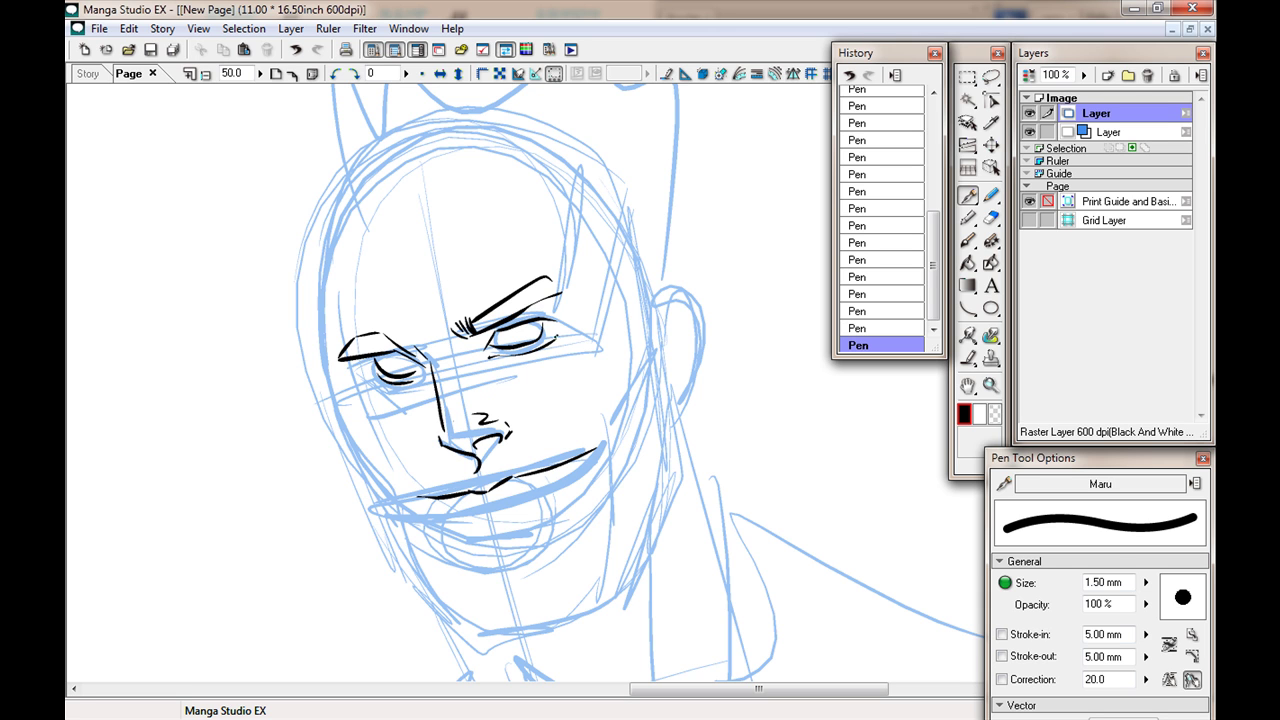
Step: Add hatching on the cheeks, then ink the face and jaw outline and a line under the mouth
left_click_drag(617, 423, 585, 403)
left_click_drag(616, 427, 549, 393)
left_click_drag(583, 415, 523, 388)
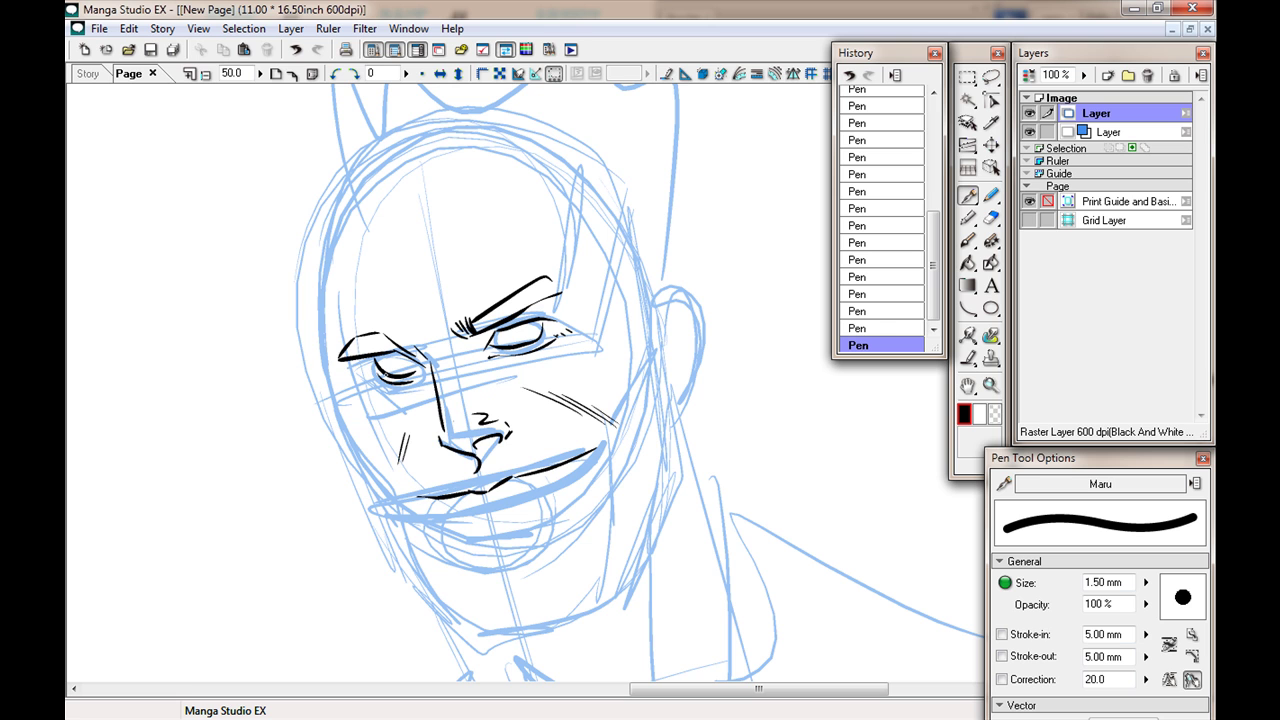
left_click_drag(342, 354, 328, 264)
mouse_move(382, 470)
left_mouse_down()
mouse_move(446, 628)
mouse_move(620, 590)
mouse_move(660, 516)
mouse_move(648, 328)
left_mouse_up()
left_click_drag(470, 509, 524, 502)
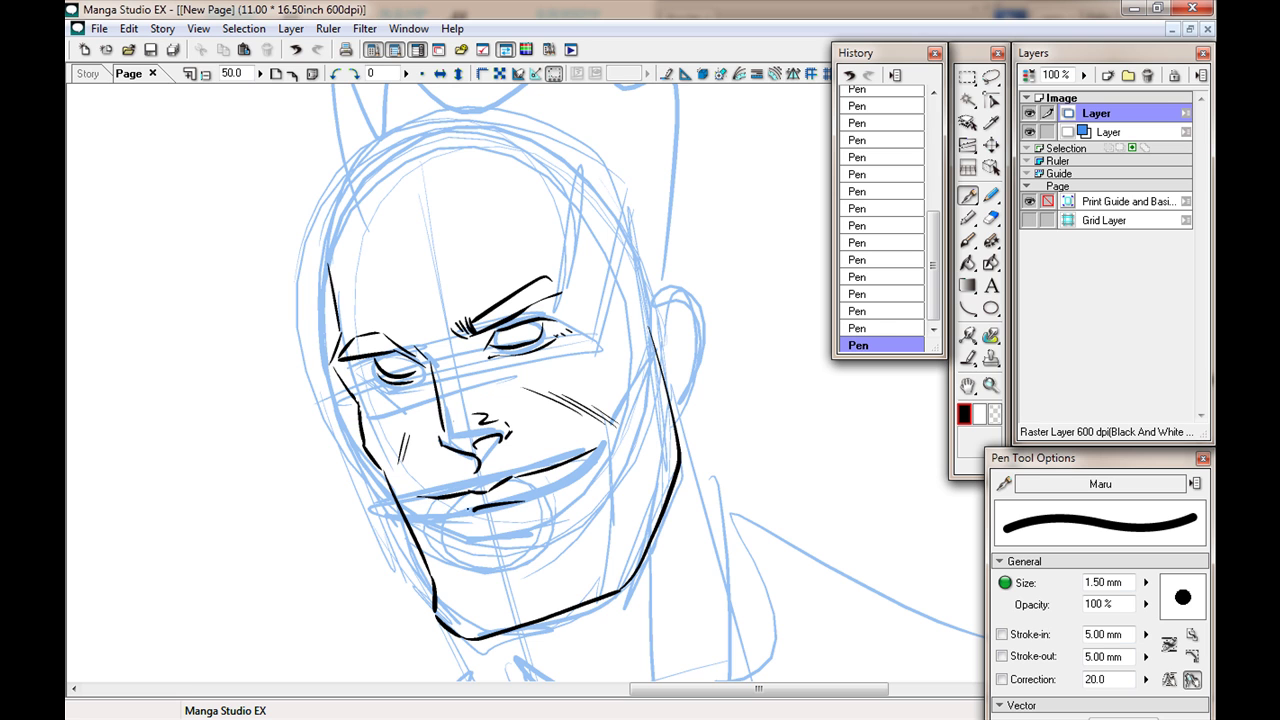
Step: Ink the chin crease, cheek and jaw contours, brow wrinkles, bald skull outline and ear
left_click_drag(495, 548, 522, 620)
left_click_drag(622, 588, 630, 490)
left_click_drag(592, 416, 630, 492)
left_click_drag(440, 592, 418, 512)
mouse_move(626, 583)
left_mouse_down()
mouse_move(655, 451)
mouse_move(587, 381)
mouse_move(646, 551)
left_mouse_up()
mouse_move(646, 551)
left_mouse_down()
mouse_move(666, 484)
mouse_move(608, 345)
mouse_move(630, 336)
left_mouse_up()
left_click_drag(580, 288, 562, 320)
left_click_drag(462, 258, 436, 332)
mouse_move(330, 262)
left_mouse_down()
mouse_move(470, 119)
mouse_move(643, 233)
left_mouse_up()
mouse_move(656, 300)
left_mouse_down()
mouse_move(694, 306)
mouse_move(702, 294)
mouse_move(704, 376)
mouse_move(682, 408)
left_mouse_up()
Step: Hide the blue sketch layer and strengthen the inks with a heavier temple shadow, lower-cheek hatching and thicker eyebrows
left_click(1029, 132)
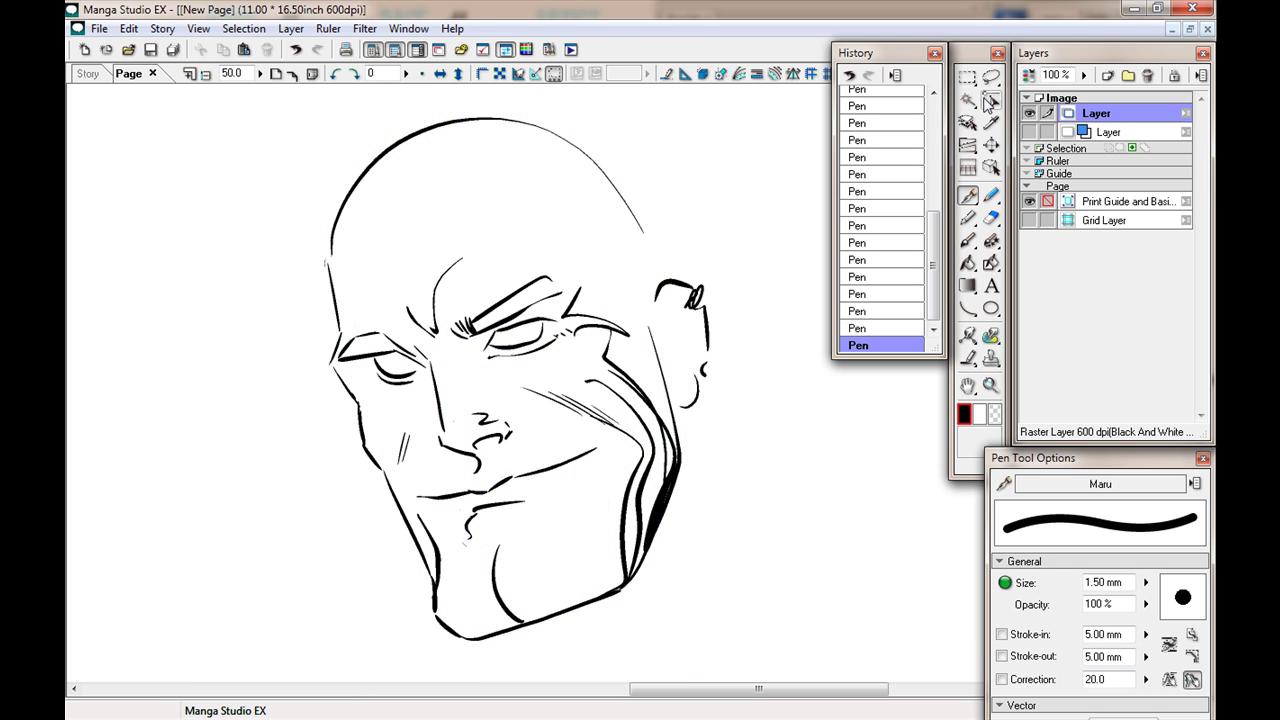
key("ctrl+minus")
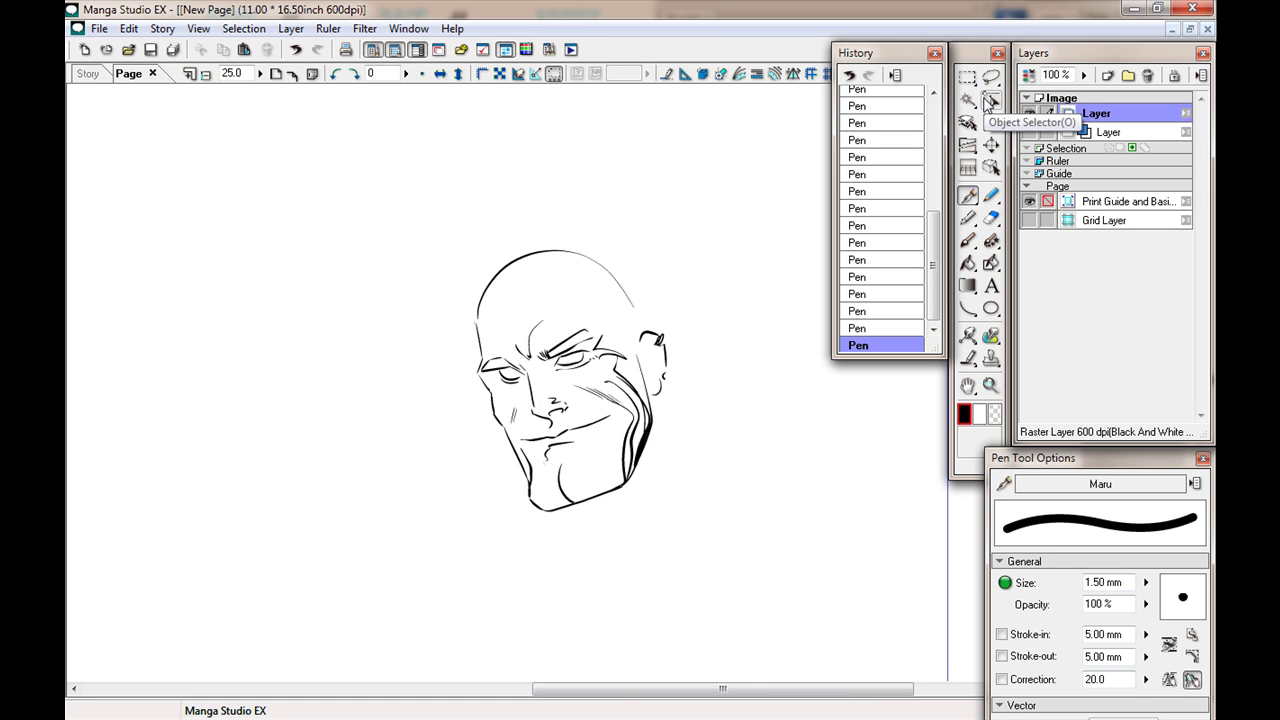
key("ctrl+plus")
mouse_move(650, 405)
left_mouse_down()
mouse_move(592, 301)
mouse_move(680, 456)
mouse_move(591, 294)
left_mouse_up()
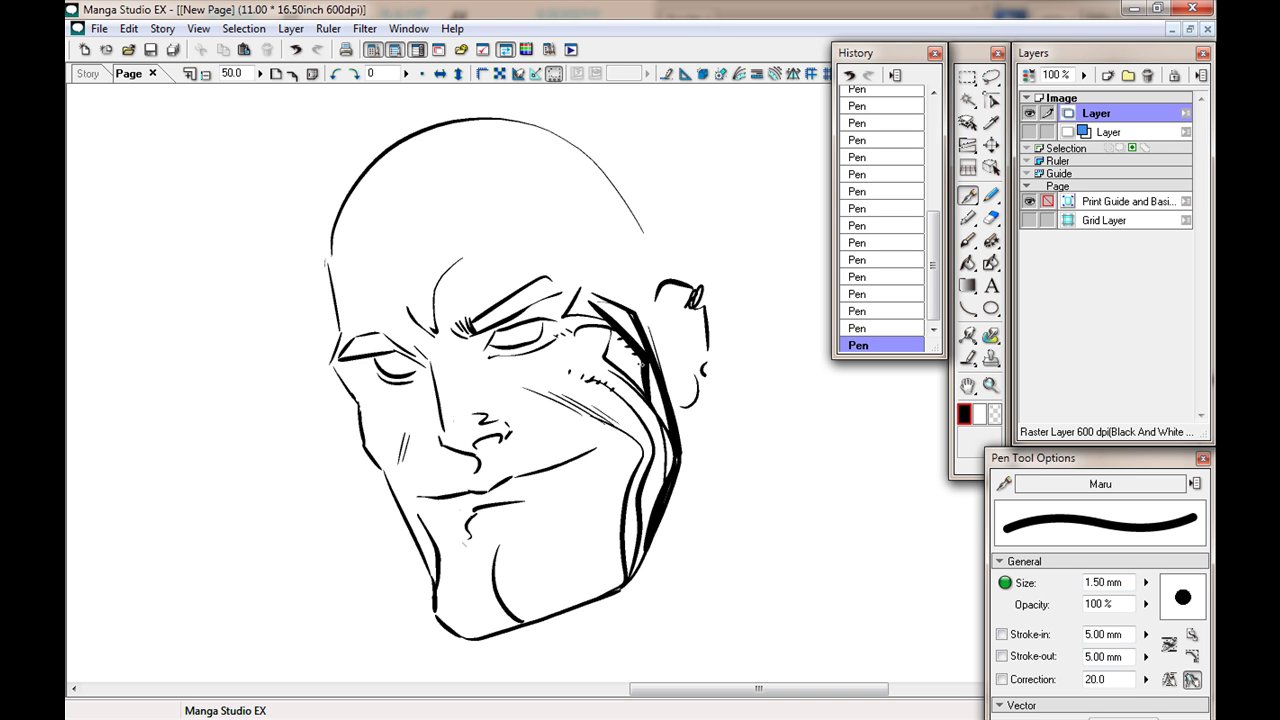
left_click_drag(621, 539, 570, 504)
left_click_drag(607, 531, 529, 501)
left_click_drag(383, 359, 411, 367)
left_click_drag(476, 326, 574, 280)
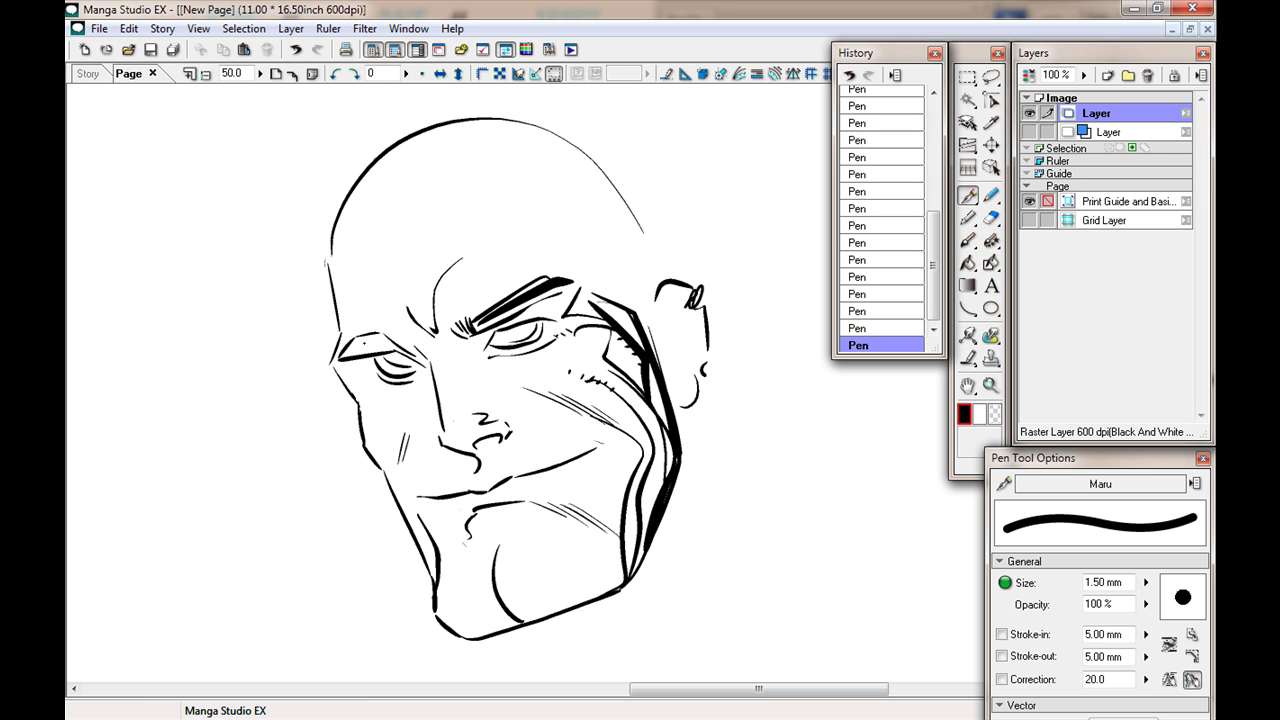
left_click_drag(392, 342, 328, 356)
Step: Refine the back and top of the skull and add neck lines behind the ear and below the chin
key("ctrl+minus")
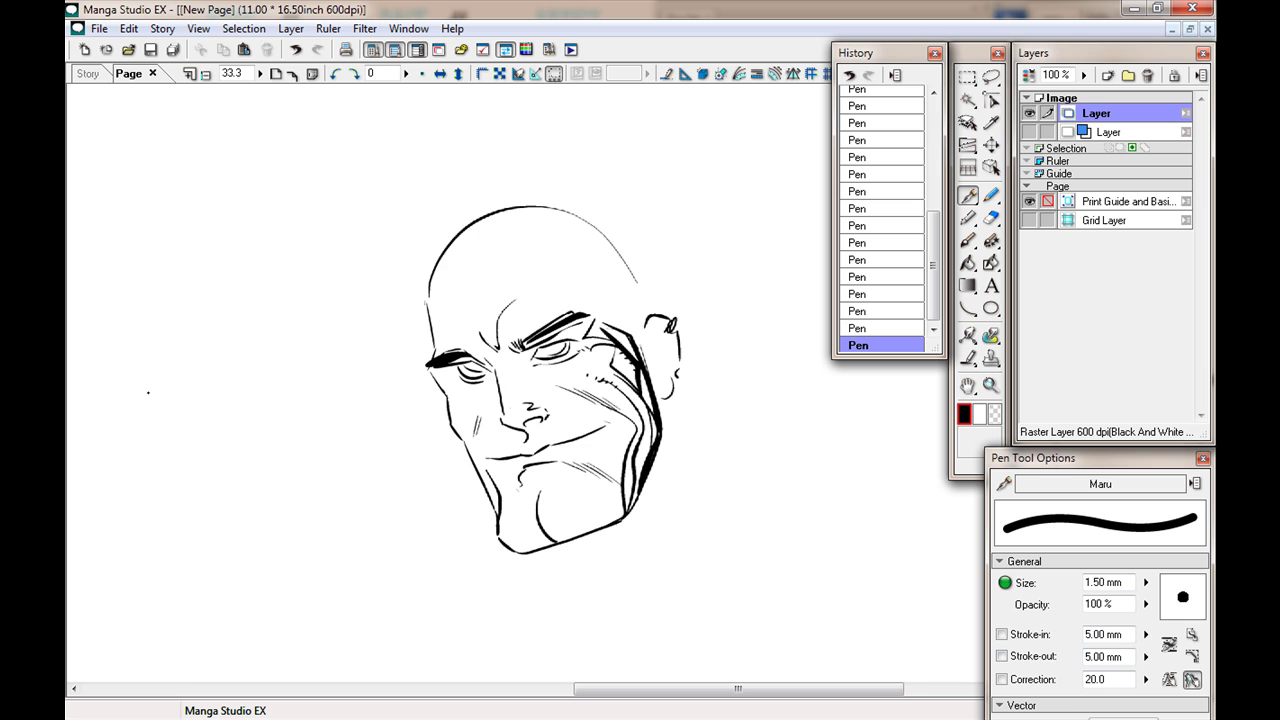
key("ctrl+minus")
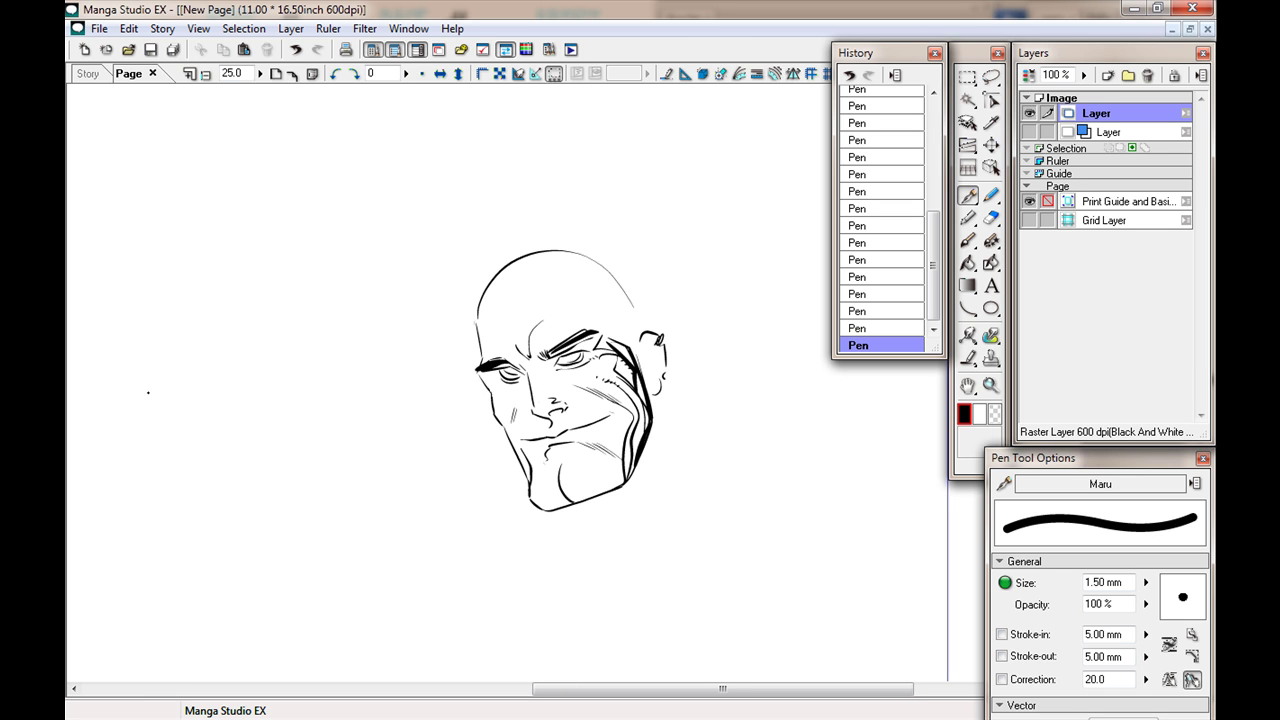
mouse_move(604, 265)
left_mouse_down()
mouse_move(611, 332)
mouse_move(644, 322)
left_mouse_up()
left_click_drag(626, 277, 649, 331)
left_click_drag(623, 281, 511, 253)
left_click_drag(666, 370, 703, 458)
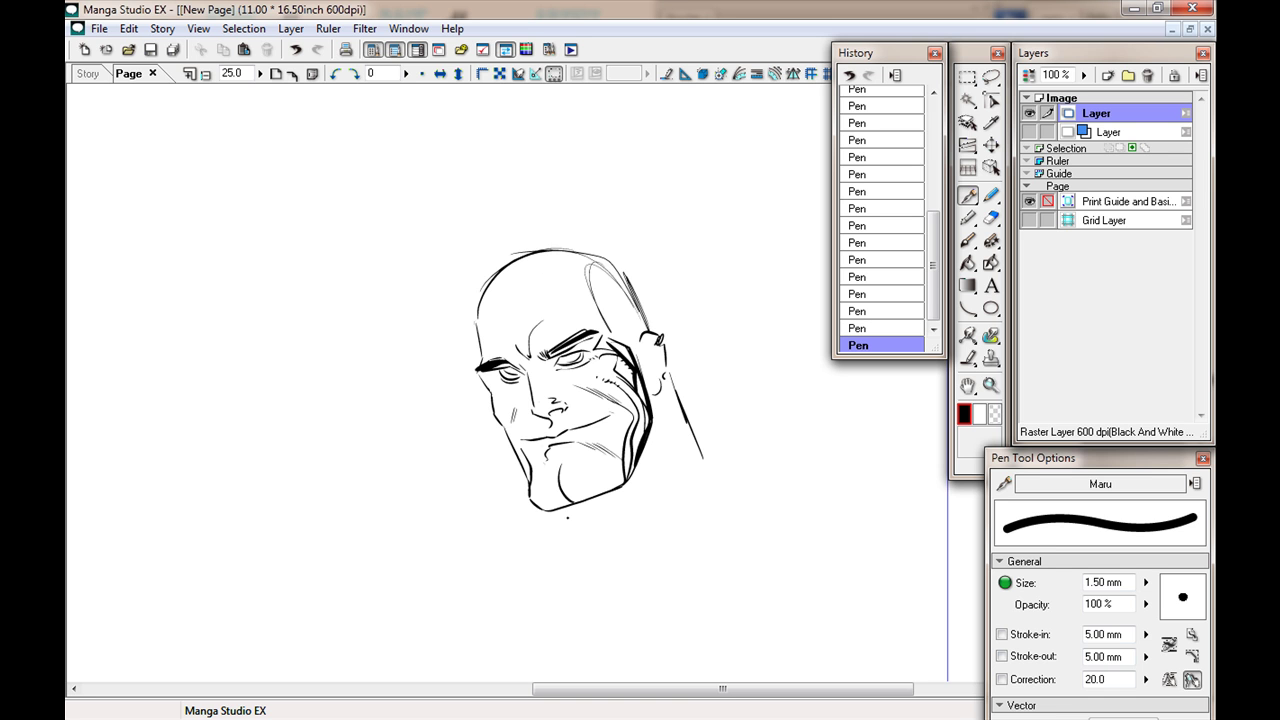
left_click_drag(576, 521, 589, 523)
mouse_move(663, 455)
left_mouse_down()
mouse_move(623, 486)
mouse_move(608, 522)
left_mouse_up()
left_click_drag(629, 480, 532, 362)
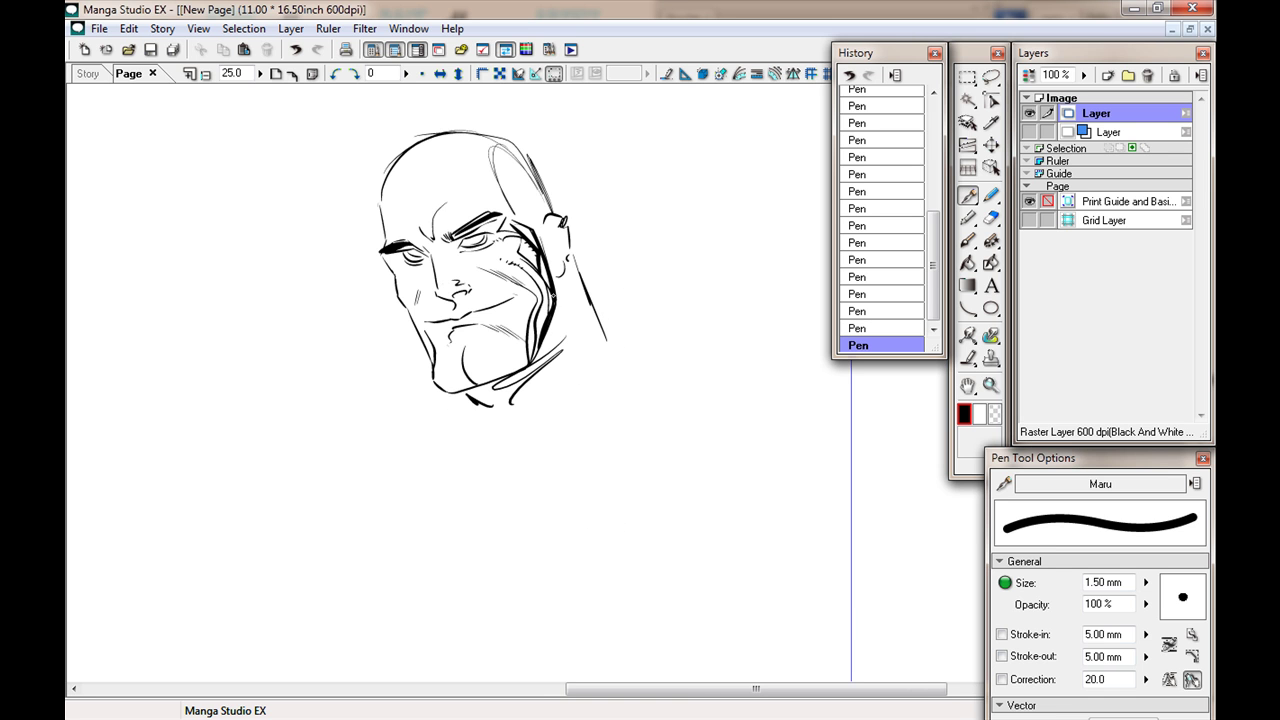
Step: Draw the neck, trapezius, large rounded shoulder and chest contours below the head
left_click_drag(577, 262, 686, 372)
mouse_move(648, 336)
left_mouse_down()
mouse_move(614, 350)
mouse_move(530, 474)
mouse_move(522, 403)
left_mouse_up()
mouse_move(540, 399)
left_mouse_down()
mouse_move(479, 431)
mouse_move(540, 570)
left_mouse_up()
left_click_drag(467, 477, 541, 571)
mouse_move(560, 432)
left_mouse_down()
mouse_move(721, 513)
mouse_move(598, 374)
left_mouse_up()
mouse_move(598, 374)
left_mouse_down()
mouse_move(709, 495)
mouse_move(622, 330)
mouse_move(716, 370)
left_mouse_up()
mouse_move(534, 354)
left_mouse_down()
mouse_move(410, 480)
mouse_move(440, 536)
left_mouse_up()
left_click_drag(466, 394, 428, 520)
left_click_drag(432, 428, 455, 540)
left_click_drag(457, 389, 402, 522)
left_click_drag(380, 462, 473, 347)
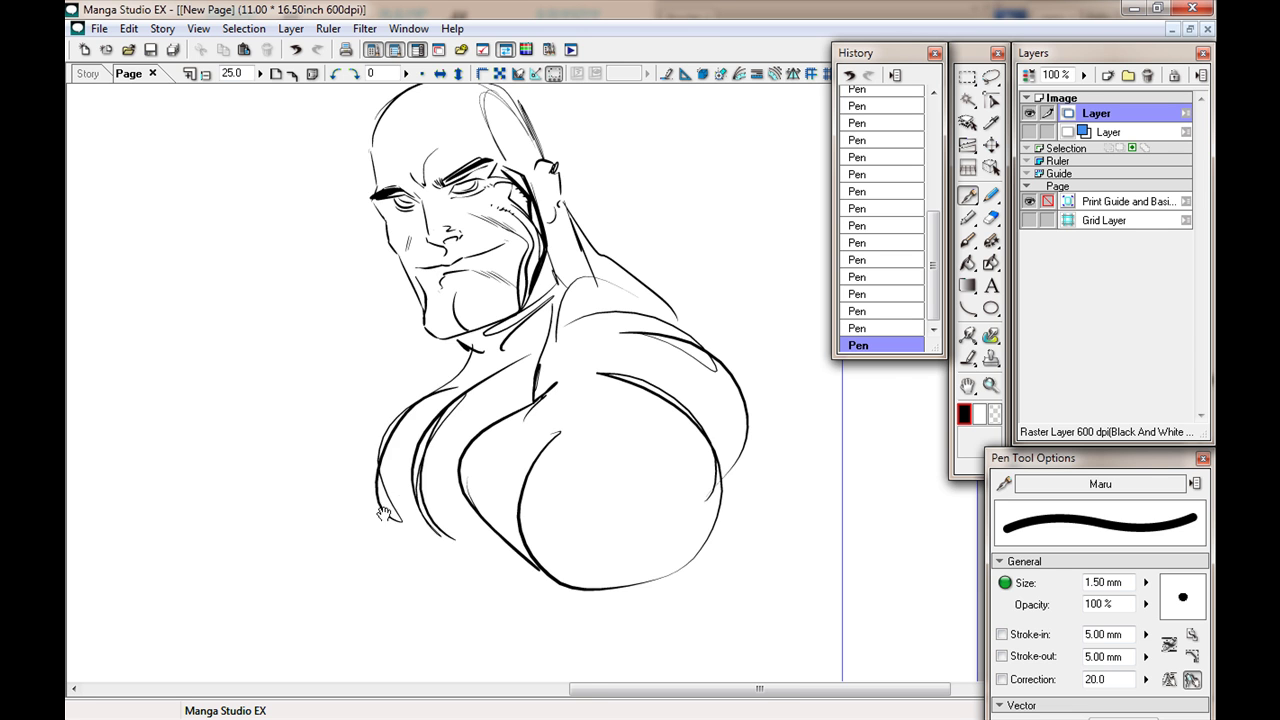
Step: Draw the bent muscular arm with its forearm, elbow and raised fist in front of the chest
left_click_drag(384, 514, 318, 302)
left_click_drag(415, 310, 397, 446)
mouse_move(689, 301)
left_mouse_down()
mouse_move(469, 539)
mouse_move(402, 566)
left_mouse_up()
mouse_move(417, 448)
left_mouse_down()
mouse_move(523, 437)
mouse_move(463, 453)
mouse_move(471, 433)
mouse_move(383, 371)
left_mouse_up()
left_click_drag(630, 512, 499, 609)
left_click_drag(485, 611, 312, 429)
left_click_drag(428, 568, 277, 390)
mouse_move(458, 427)
left_mouse_down()
mouse_move(293, 384)
mouse_move(292, 400)
left_mouse_up()
mouse_move(280, 378)
left_mouse_down()
mouse_move(297, 437)
mouse_move(311, 334)
mouse_move(355, 299)
mouse_move(450, 359)
mouse_move(429, 420)
left_mouse_up()
left_click_drag(407, 327, 326, 302)
left_click_drag(291, 351, 273, 472)
mouse_move(322, 397)
left_mouse_down()
mouse_move(301, 407)
mouse_move(301, 550)
left_mouse_up()
left_click_drag(301, 503, 271, 404)
mouse_move(261, 376)
left_mouse_down()
mouse_move(251, 394)
mouse_move(292, 527)
left_mouse_up()
left_click_drag(526, 597, 532, 569)
left_click_drag(513, 490, 553, 525)
left_click_drag(408, 487, 514, 489)
left_click_drag(426, 492, 517, 487)
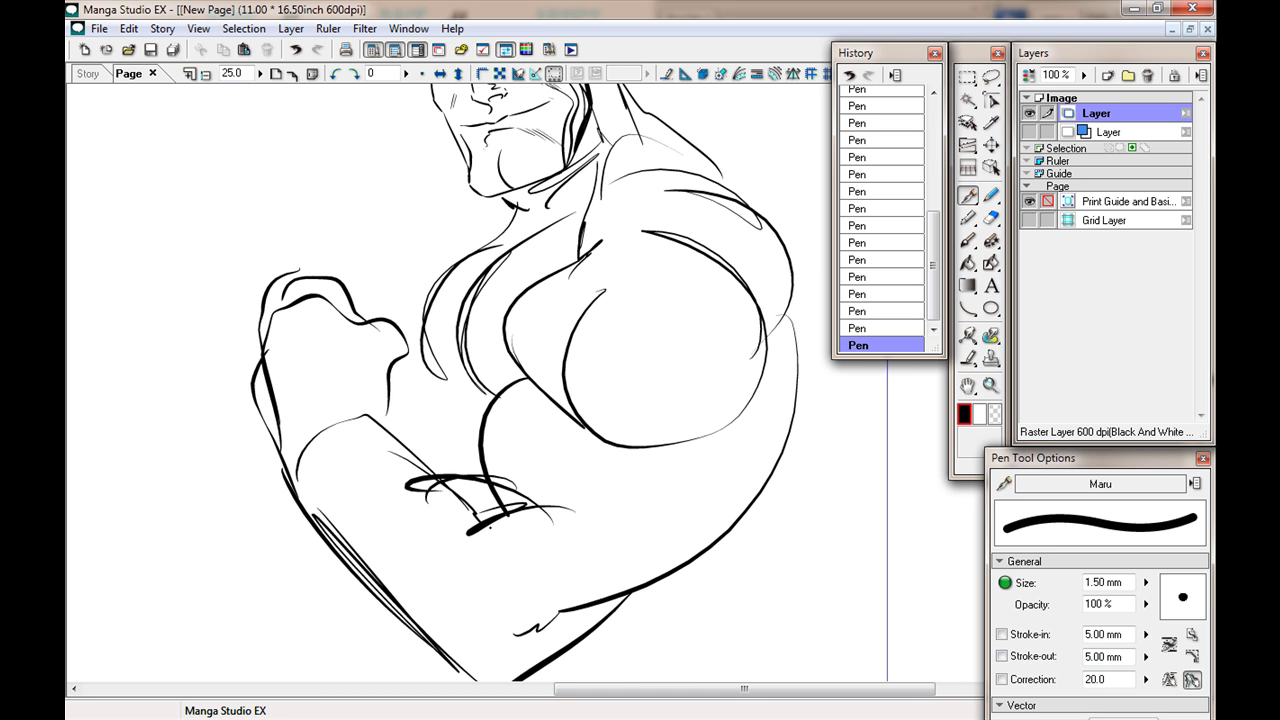
Step: Reinforce the forearm and elbow contours with bold strokes and add a muscle line along the upper arm
left_click_drag(555, 559, 349, 429)
left_click_drag(519, 585, 277, 474)
left_click_drag(290, 487, 531, 669)
left_click_drag(610, 573, 770, 412)
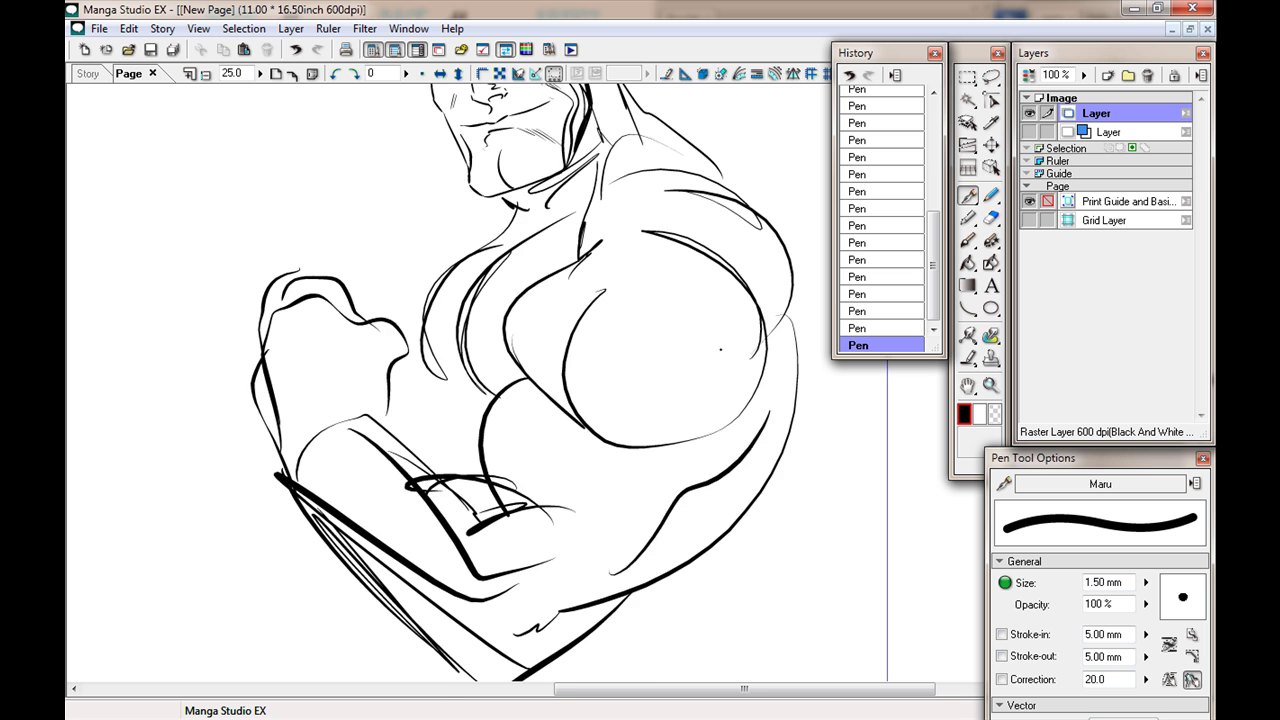
left_click_drag(475, 274, 420, 466)
mouse_move(302, 348)
left_mouse_down()
mouse_move(342, 304)
mouse_move(534, 410)
left_mouse_up()
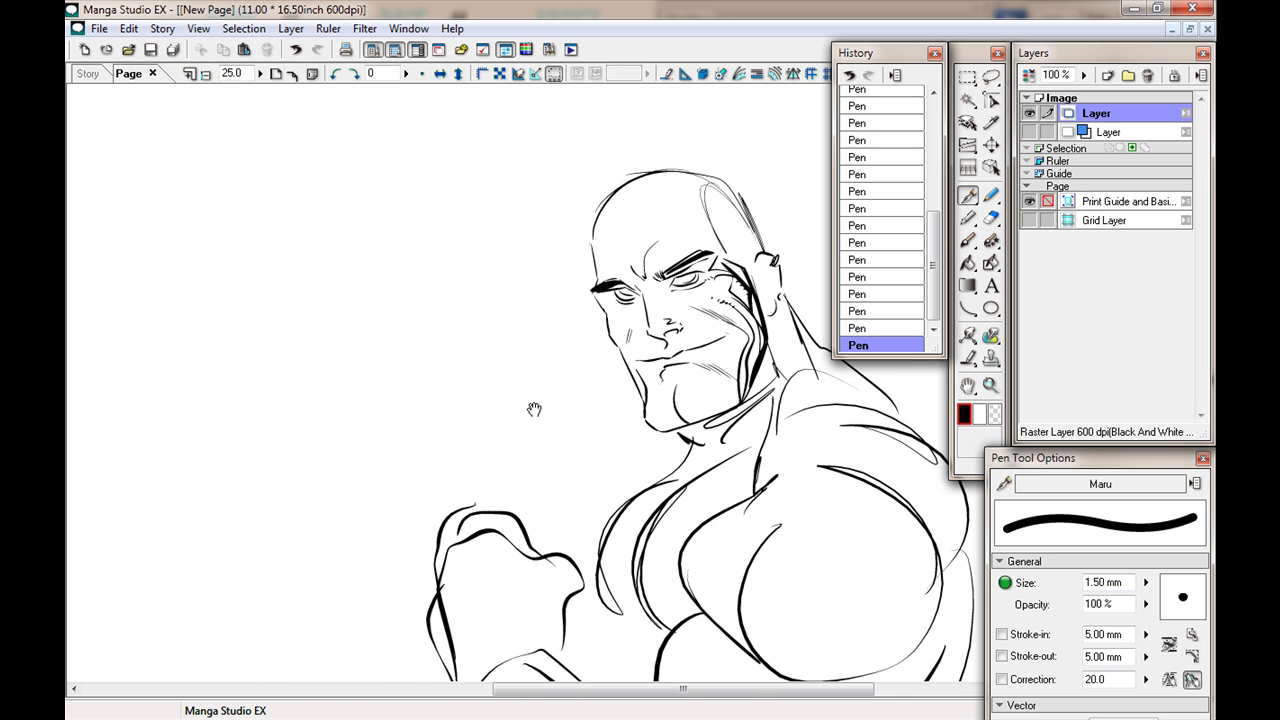
Step: Show the blue sketch layer, move its drawing clear of the inked figure, and reactivate the black-and-white layer
left_click(1030, 132)
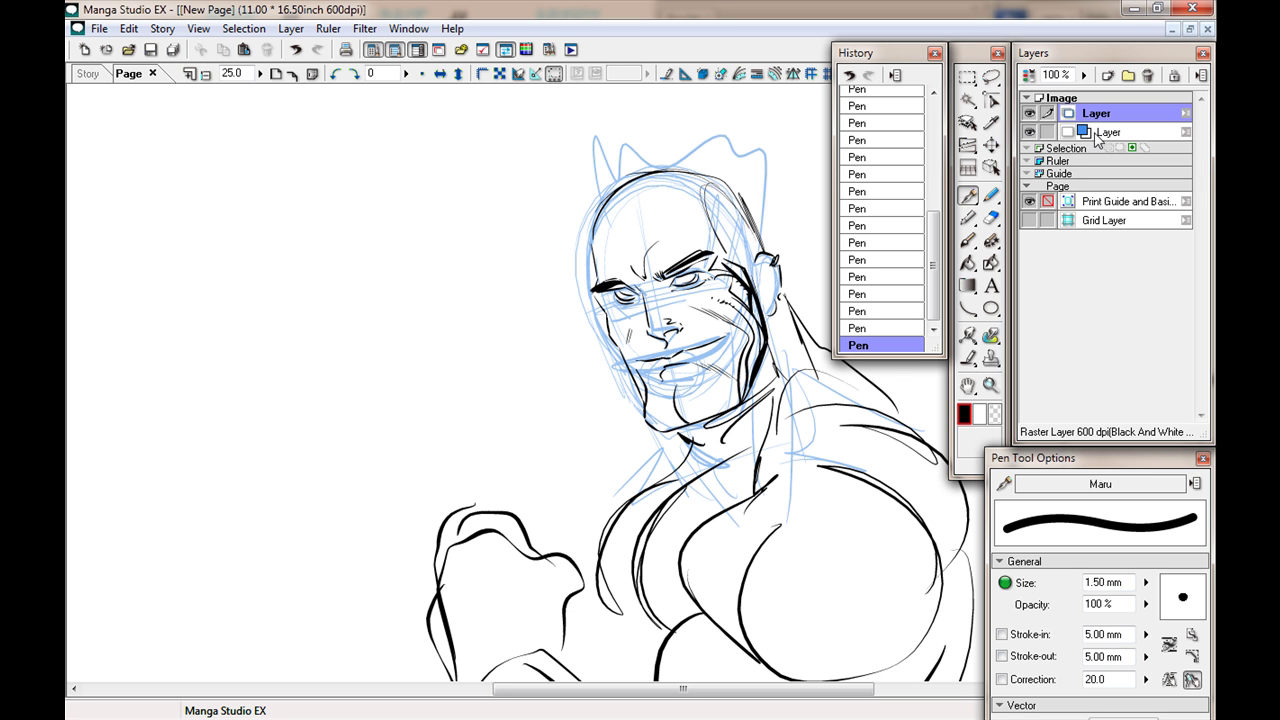
left_click(1097, 134)
left_click(990, 145)
mouse_move(680, 410)
left_mouse_down()
mouse_move(251, 434)
mouse_move(275, 430)
left_mouse_up()
left_click(1094, 114)
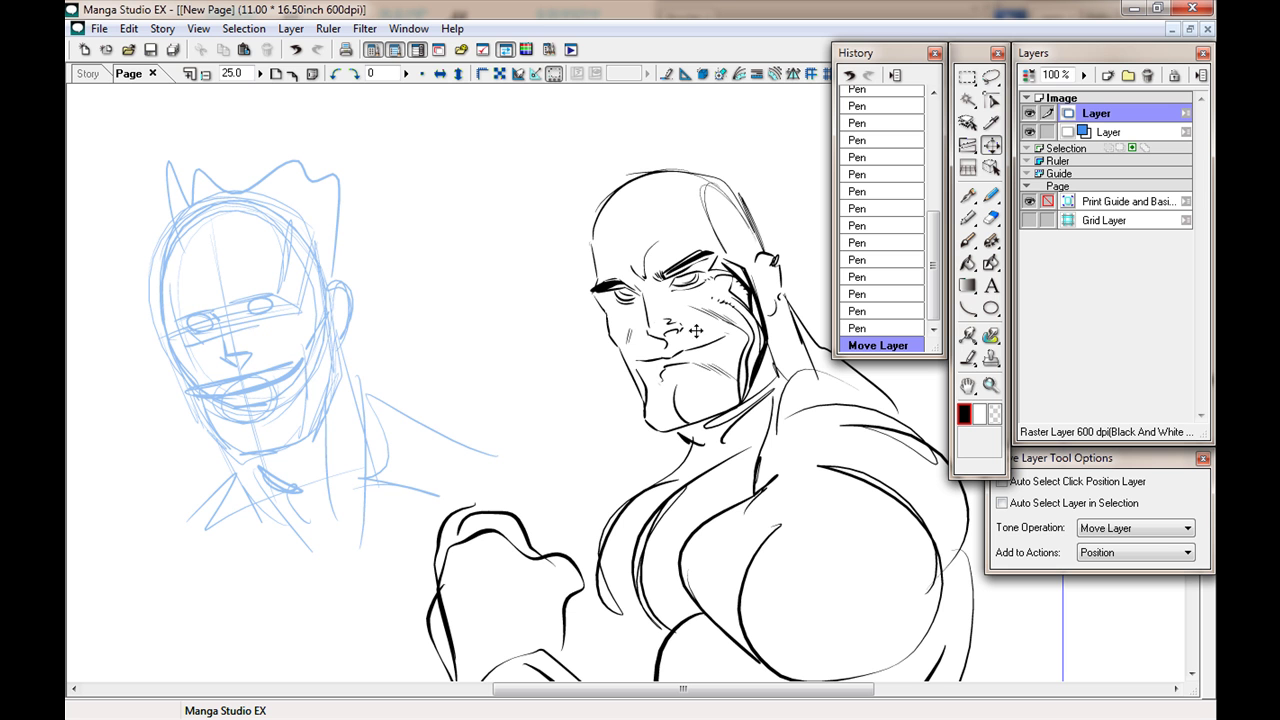
Step: Switch to the 0.8mm Magic Marker and turn off its correction after undoing a test stroke on the face
left_click_drag(291, 446, 422, 440)
key("p")
key("ctrl+plus")
left_click_drag(323, 397, 527, 449)
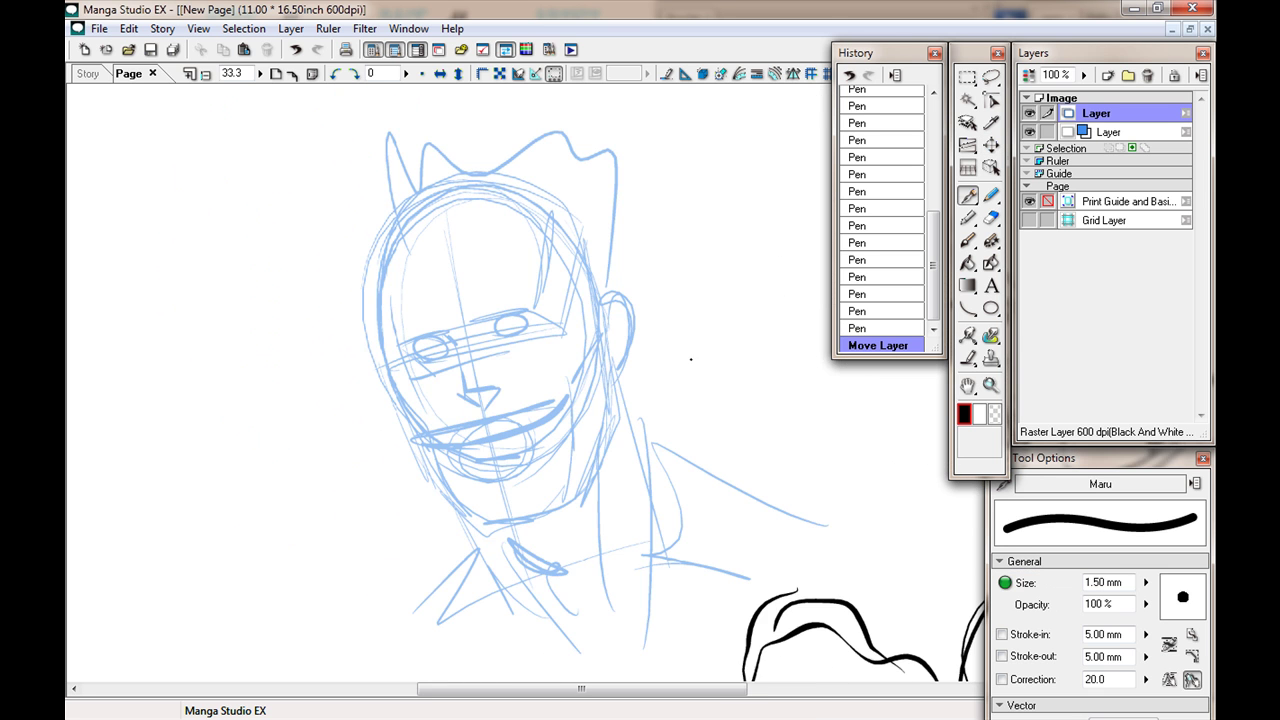
left_click(968, 220)
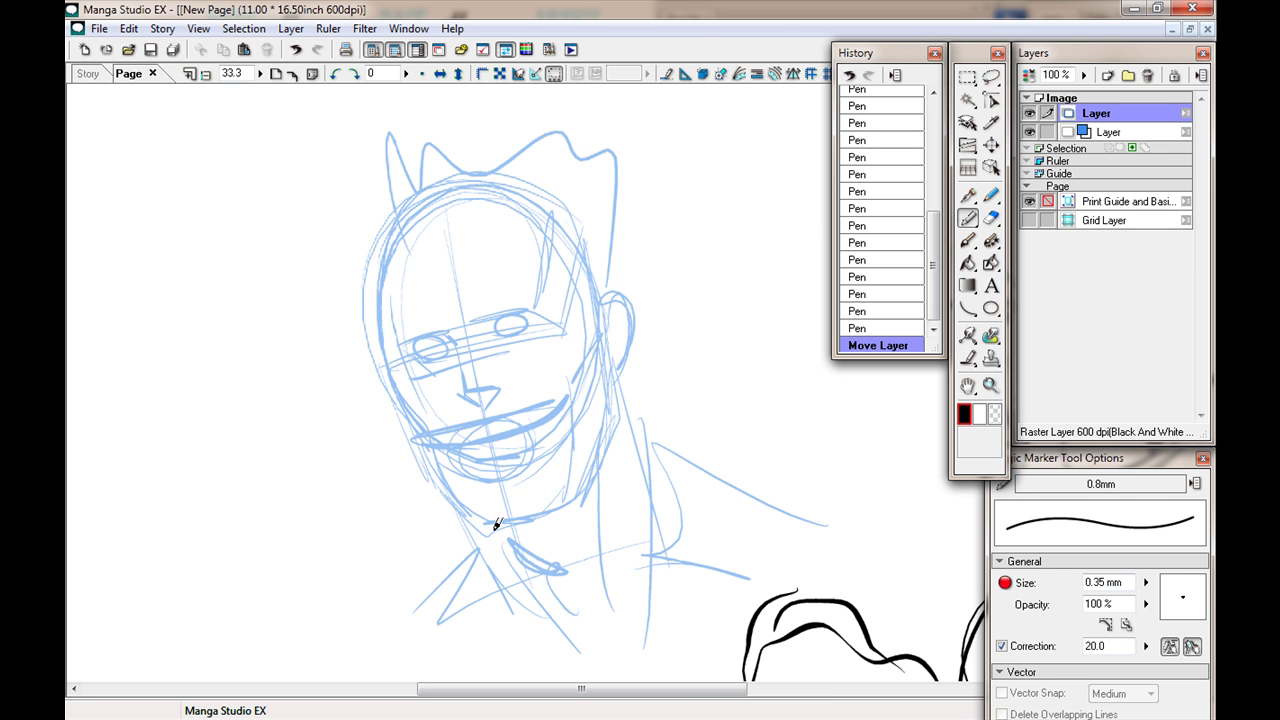
mouse_move(376, 308)
left_mouse_down()
mouse_move(437, 456)
mouse_move(478, 492)
left_mouse_up()
key("ctrl+z")
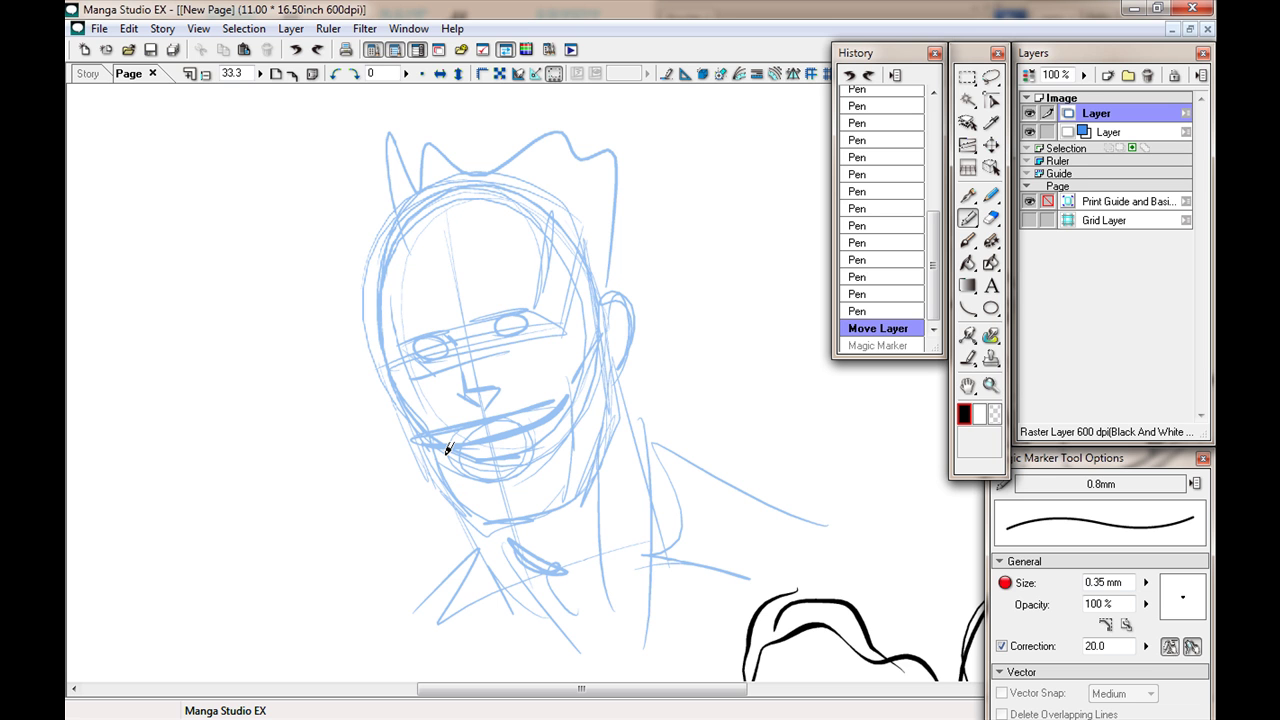
left_click(1001, 646)
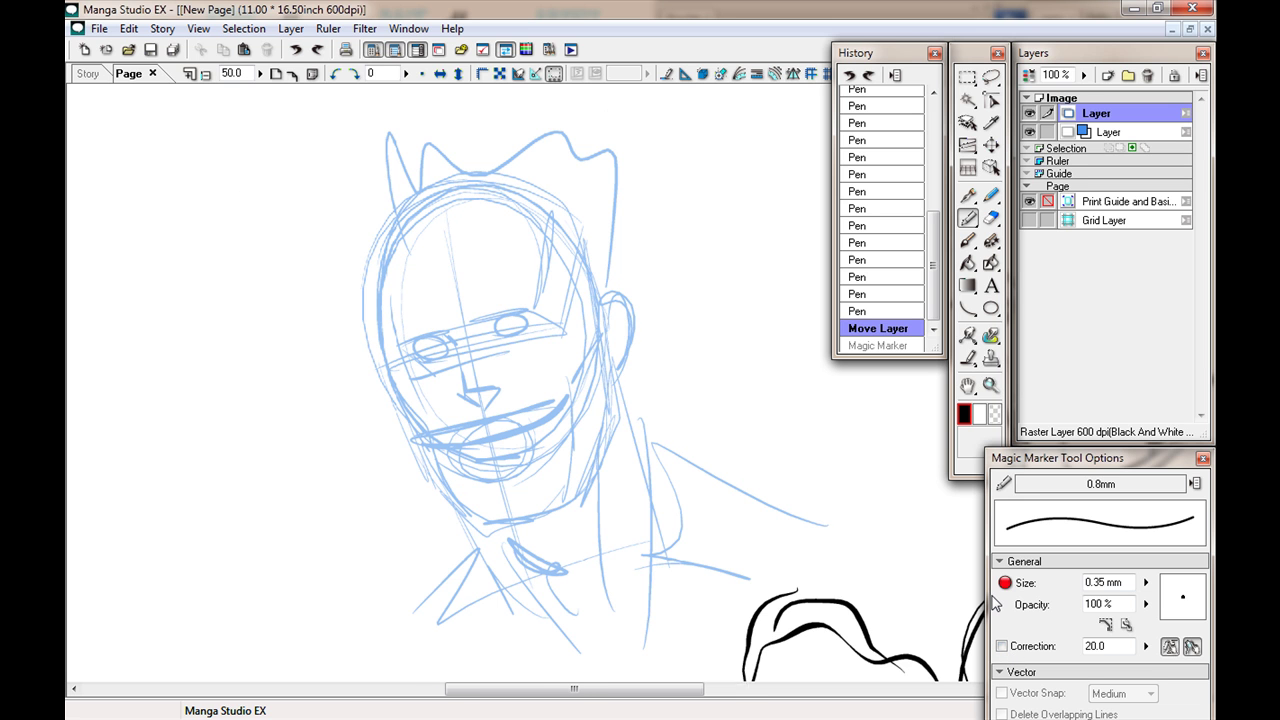
Step: Ink the second head's nose, eyes, eyebrows and mouth line over the moved blue sketch with the Magic Marker
scroll(386, 400, "up", 1)
mouse_move(385, 363)
left_mouse_down()
mouse_move(414, 449)
mouse_move(446, 473)
mouse_move(464, 448)
mouse_move(480, 453)
mouse_move(470, 434)
left_mouse_up()
mouse_move(457, 344)
left_mouse_down()
mouse_move(452, 365)
mouse_move(510, 330)
mouse_move(458, 365)
mouse_move(320, 381)
mouse_move(381, 383)
mouse_move(347, 360)
left_mouse_up()
left_click_drag(301, 367, 332, 372)
mouse_move(390, 290)
left_mouse_down()
mouse_move(470, 262)
mouse_move(392, 290)
left_mouse_up()
left_click_drag(352, 301, 268, 310)
left_click_drag(348, 484, 534, 410)
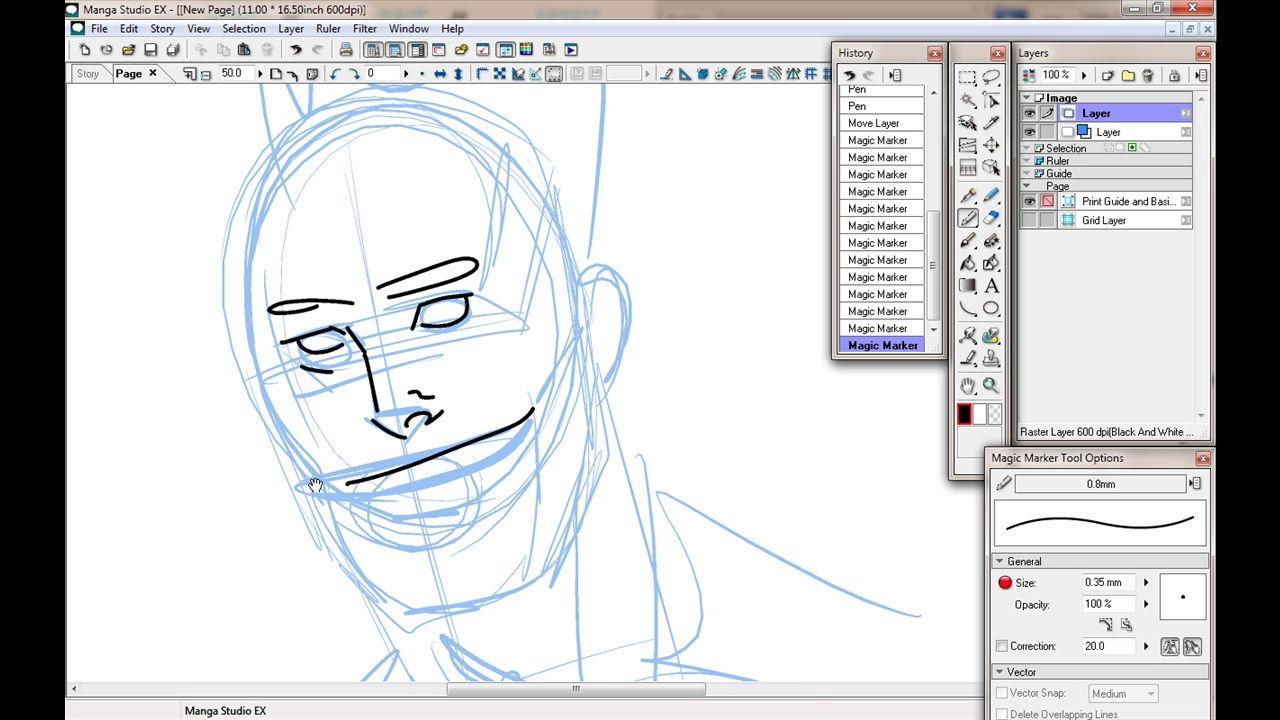
Step: Outline the second head's skull, hairline, ear and jaw with the Magic Marker and add the cheek crease
left_click_drag(290, 390, 326, 380)
mouse_move(284, 288)
left_mouse_down()
mouse_move(390, 523)
mouse_move(470, 578)
mouse_move(638, 470)
mouse_move(562, 158)
mouse_move(493, 139)
left_mouse_up()
mouse_move(467, 133)
left_mouse_down()
mouse_move(289, 227)
mouse_move(616, 284)
mouse_move(649, 337)
left_mouse_up()
left_click_drag(658, 270, 651, 337)
left_click_drag(616, 254, 650, 336)
left_click_drag(549, 244, 571, 336)
mouse_move(643, 342)
left_mouse_down()
mouse_move(637, 249)
mouse_move(318, 360)
left_mouse_up()
left_click_drag(504, 441, 448, 286)
mouse_move(489, 343)
left_mouse_down()
mouse_move(551, 326)
mouse_move(557, 399)
left_mouse_up()
left_click_drag(553, 433, 545, 443)
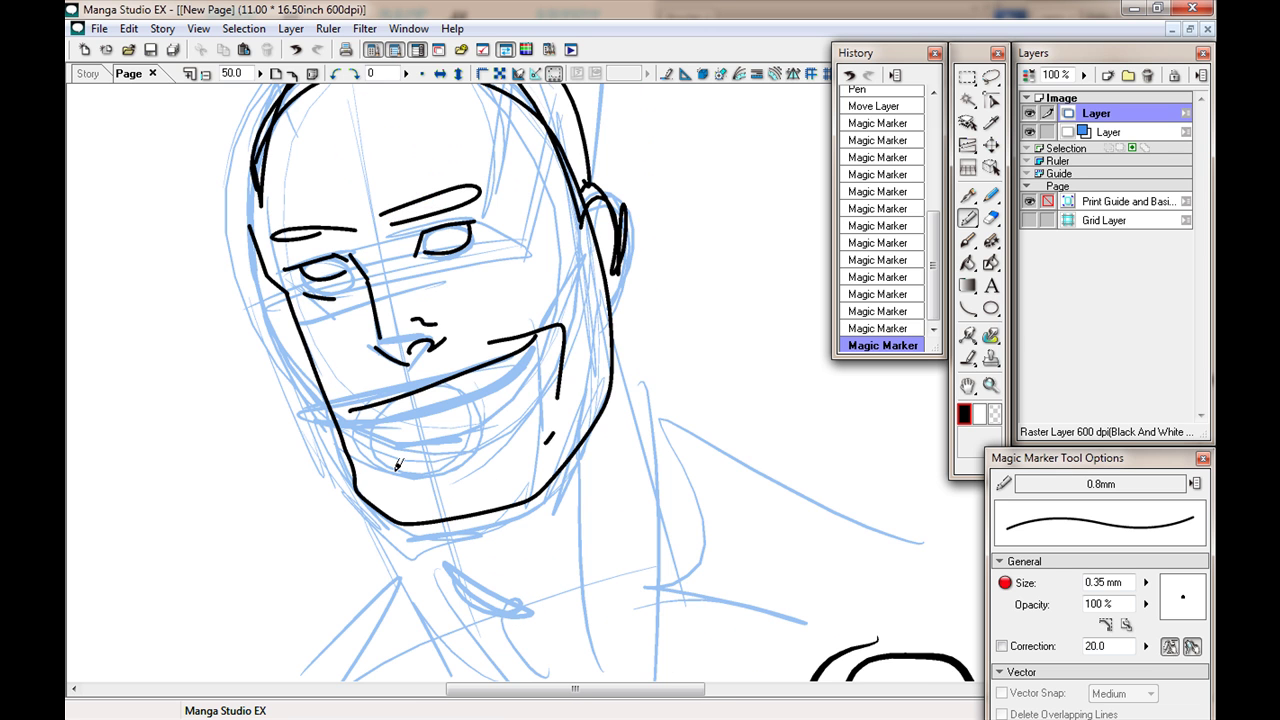
Step: Increase the Magic Marker size to 0.55 mm
left_click_drag(450, 298, 435, 329)
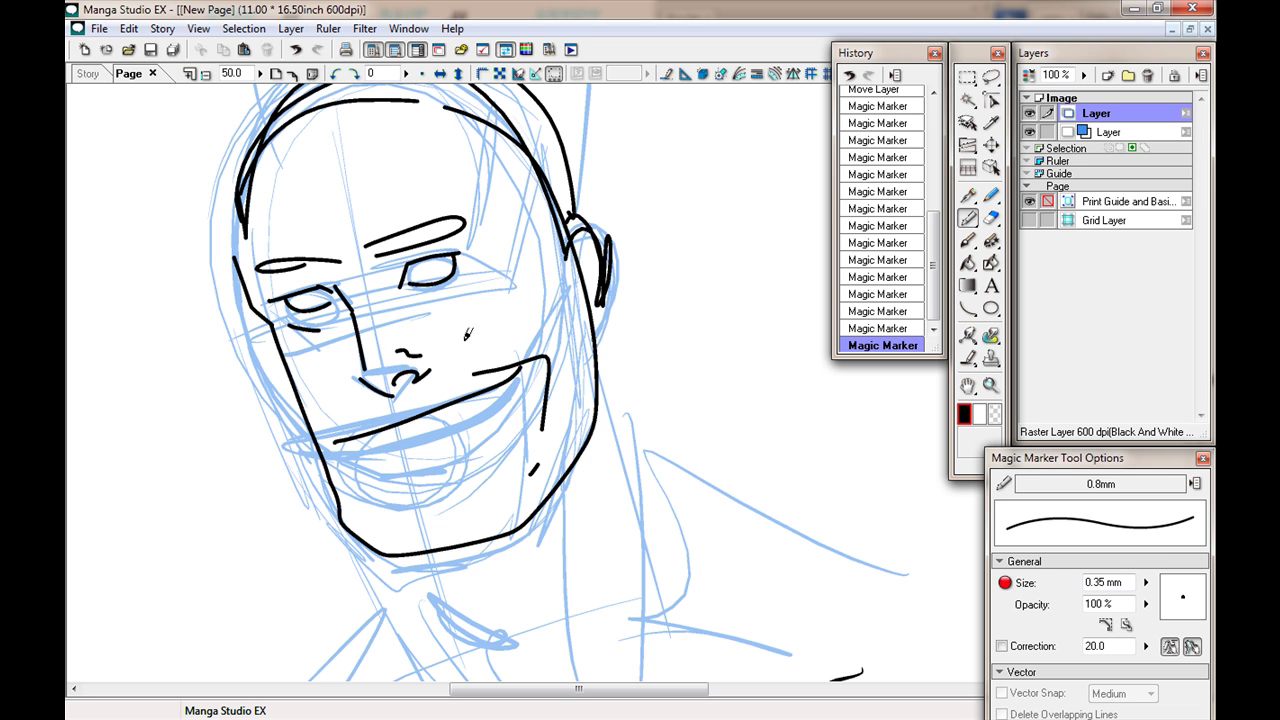
key("bracketright")
key("bracketright")
mouse_move(246, 306)
left_mouse_down()
mouse_move(278, 330)
mouse_move(306, 418)
left_mouse_up()
key("ctrl+z")
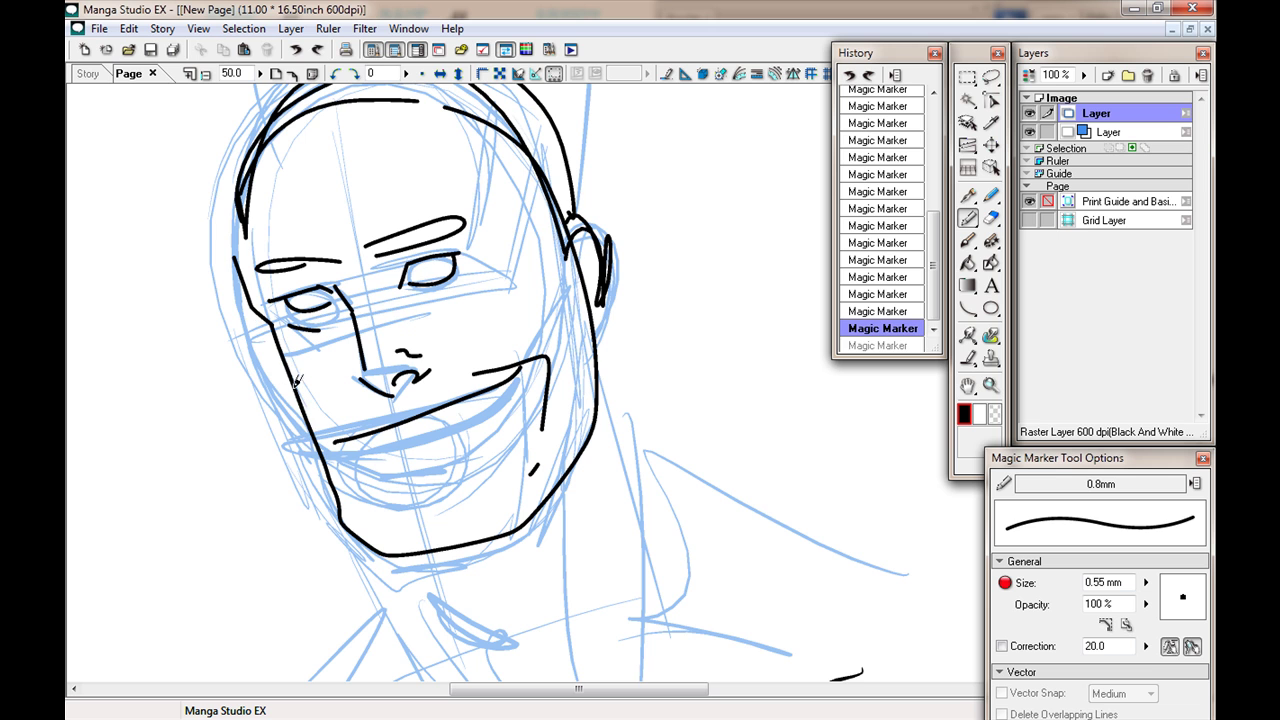
left_click(1002, 646)
mouse_move(252, 298)
left_mouse_down()
mouse_move(280, 328)
mouse_move(338, 511)
mouse_move(380, 552)
mouse_move(545, 500)
mouse_move(592, 425)
mouse_move(600, 295)
left_mouse_up()
key("ctrl+z")
left_click(1001, 646)
Step: Thicken the second head's outer jaw and face outline with the larger marker and hide the blue sketch layer
mouse_move(594, 297)
left_mouse_down()
mouse_move(601, 350)
mouse_move(562, 482)
mouse_move(456, 542)
mouse_move(378, 555)
mouse_move(338, 476)
left_mouse_up()
mouse_move(324, 346)
left_mouse_down()
mouse_move(367, 464)
mouse_move(319, 346)
left_mouse_up()
left_click(1029, 132)
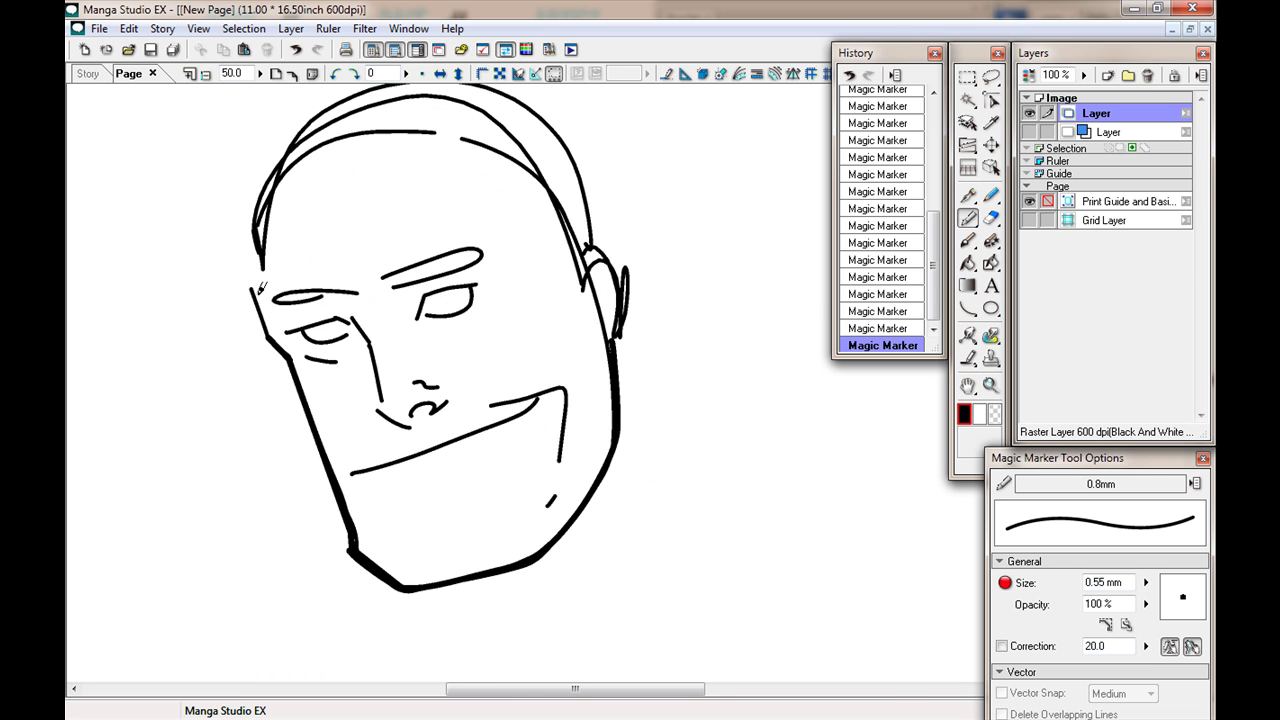
Step: Switch back to the Maru pen and add tapered lines around the second head's eye, cheek and jaw
key("p")
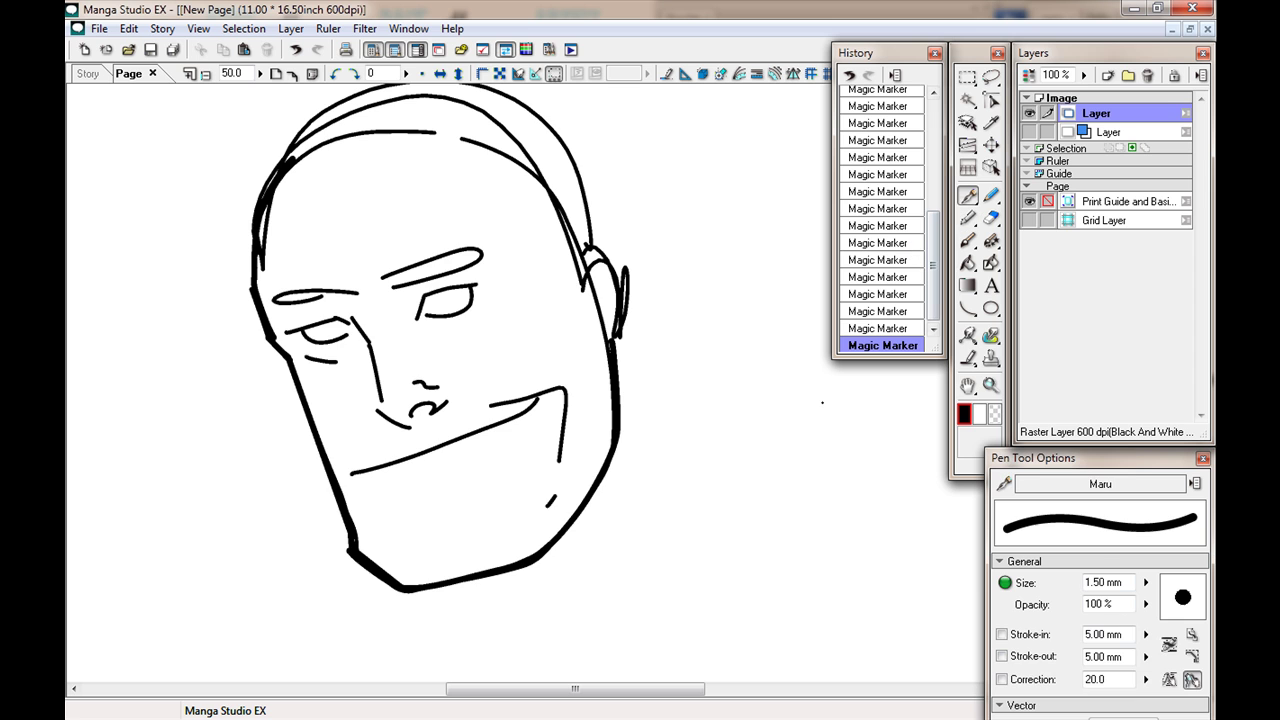
left_click_drag(381, 368, 378, 428)
mouse_move(416, 366)
left_mouse_down()
mouse_move(483, 342)
mouse_move(475, 364)
left_mouse_up()
left_click_drag(494, 348, 478, 371)
mouse_move(558, 588)
left_mouse_down()
mouse_move(500, 405)
mouse_move(600, 520)
mouse_move(570, 590)
left_mouse_up()
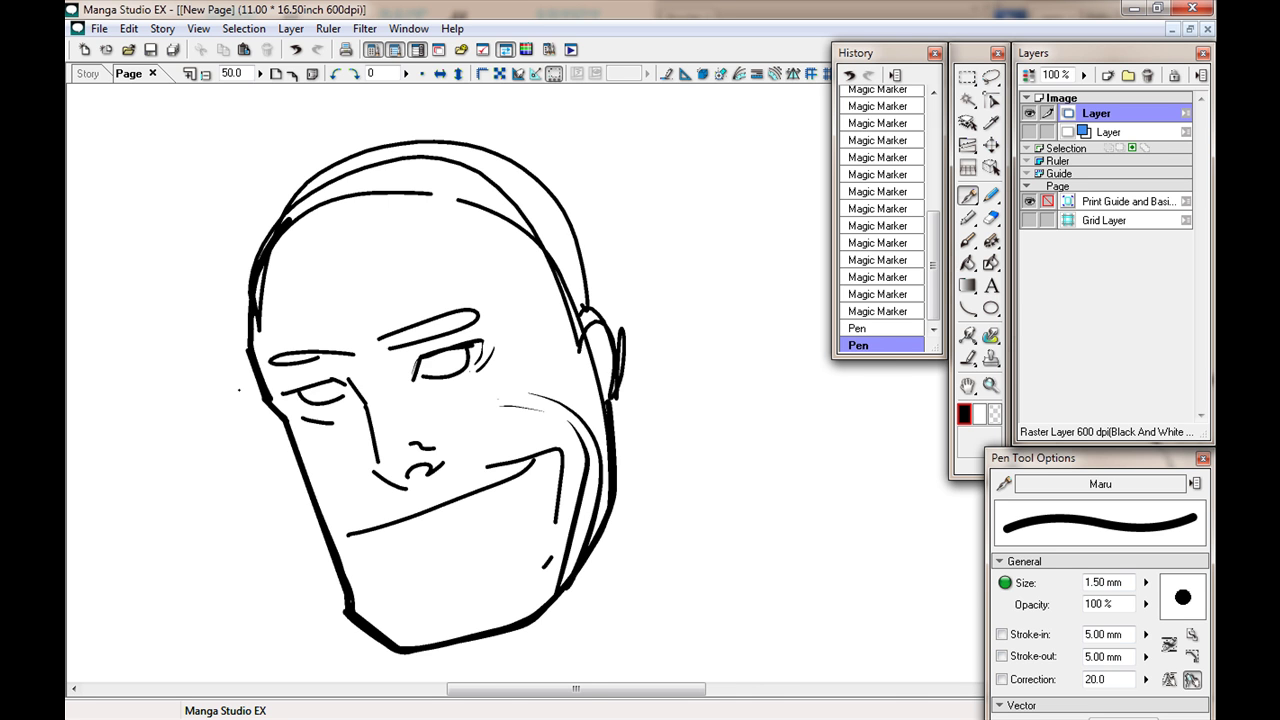
Step: Draw two tapered Maru pen marks in the empty space between the two heads
key("ctrl+minus")
key("ctrl+minus")
left_click_drag(615, 468, 276, 412)
left_click_drag(436, 321, 496, 347)
left_click_drag(437, 387, 502, 367)
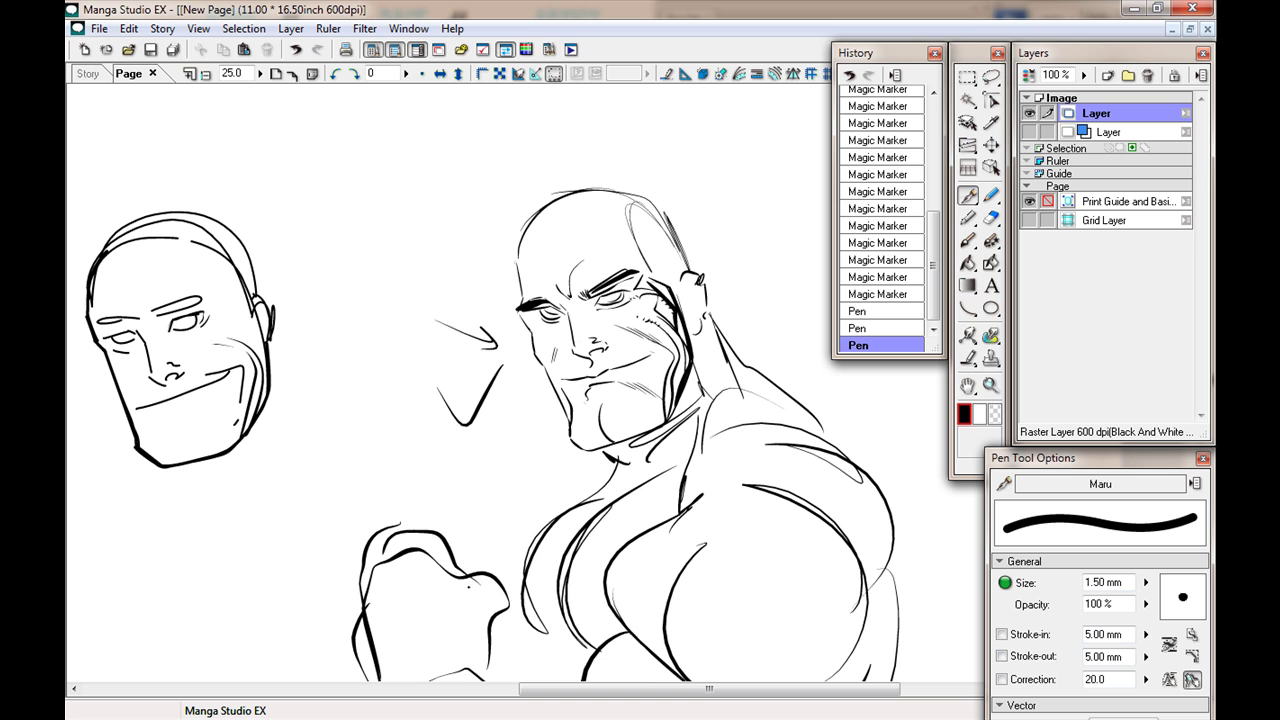
left_click_drag(286, 498, 398, 476)
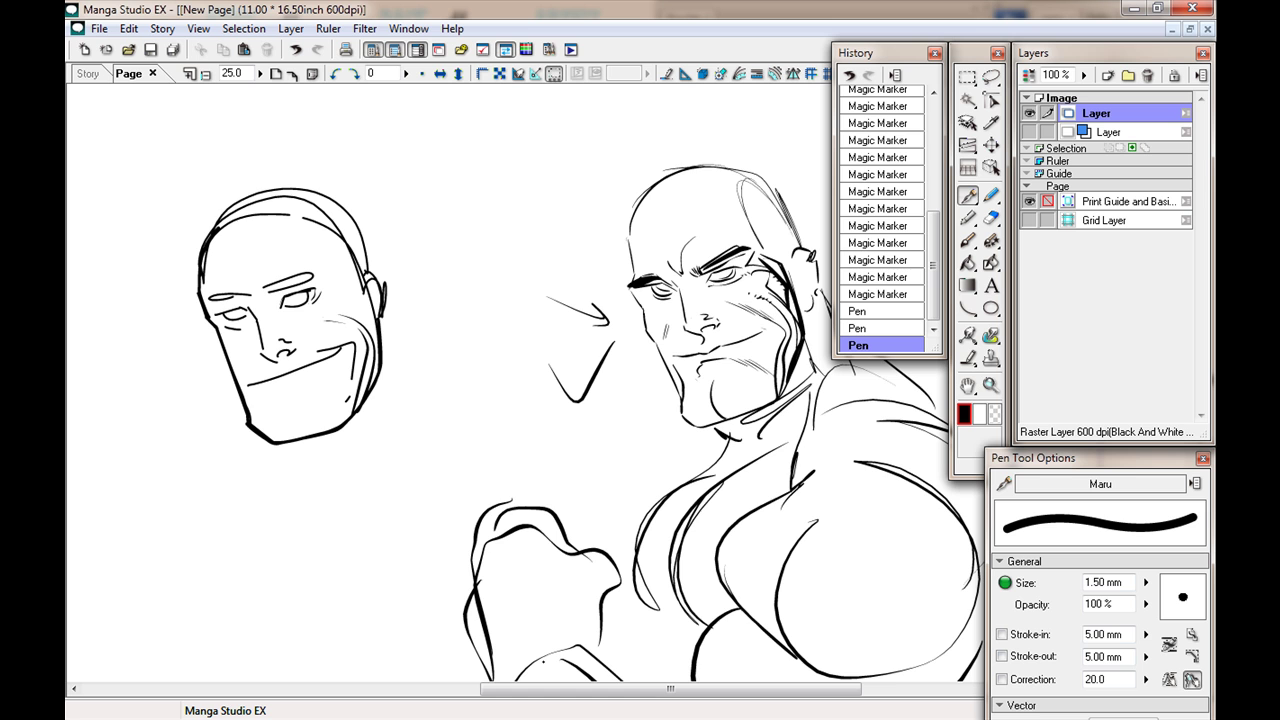
left_click_drag(793, 271, 733, 282)
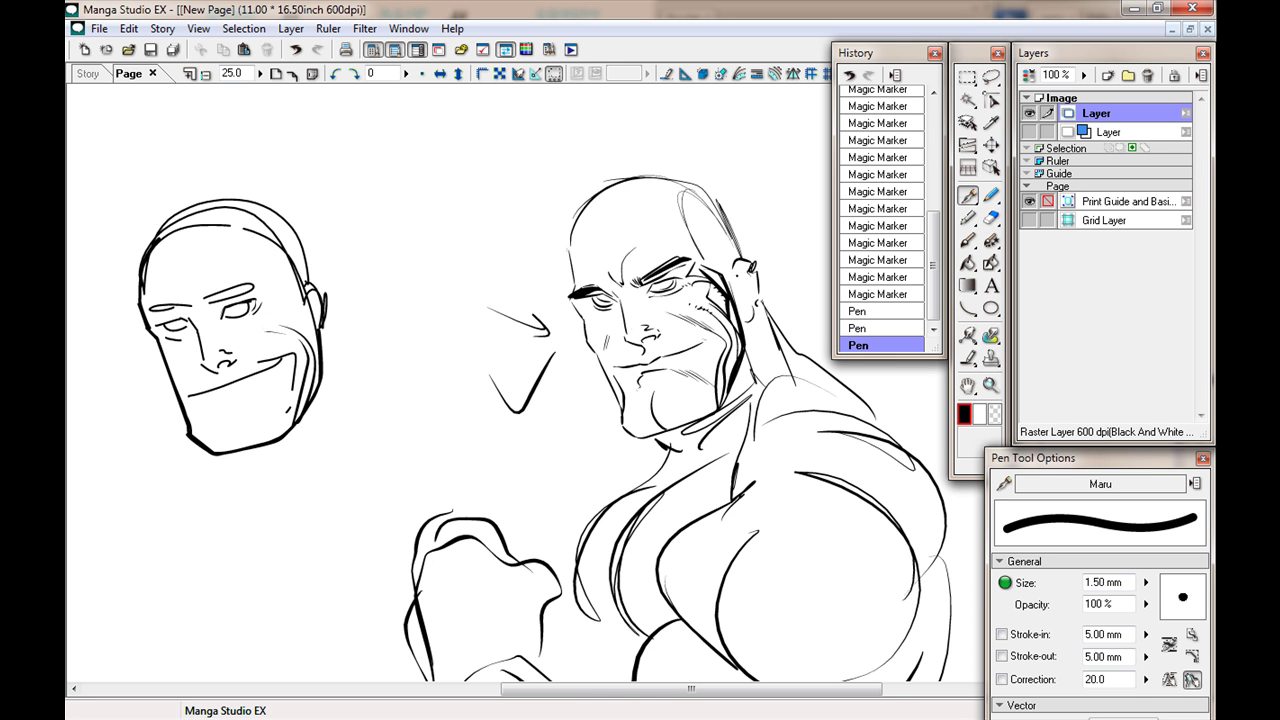
Step: Detail the ear of the muscular figure and scatter small ink specks around his head
left_click_drag(717, 430, 700, 448)
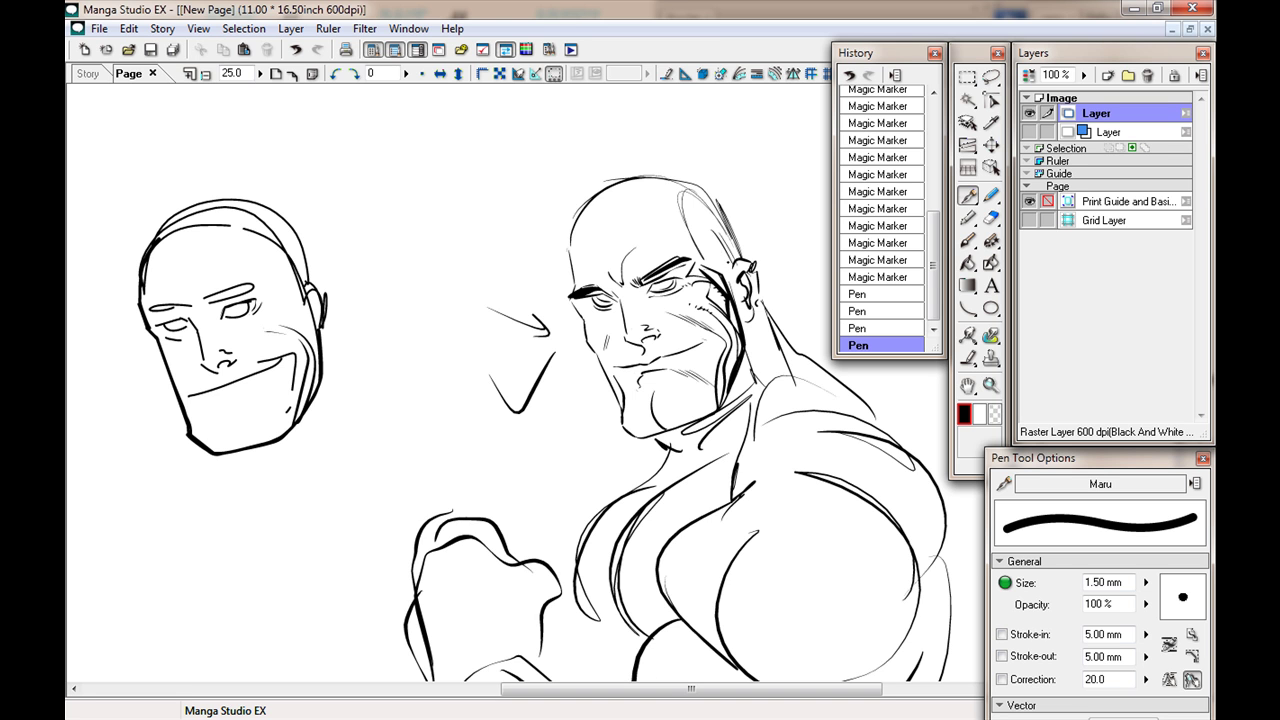
left_click(613, 247)
left_click(604, 254)
left_click(598, 261)
left_click(506, 227)
left_click(528, 255)
left_click(800, 318)
Step: Reinforce the figure's shoulder and chest muscle contours with heavier pen lines and touch up the eye
mouse_move(778, 506)
left_mouse_down()
mouse_move(640, 382)
mouse_move(714, 429)
mouse_move(646, 558)
left_mouse_up()
left_click_drag(714, 371, 629, 574)
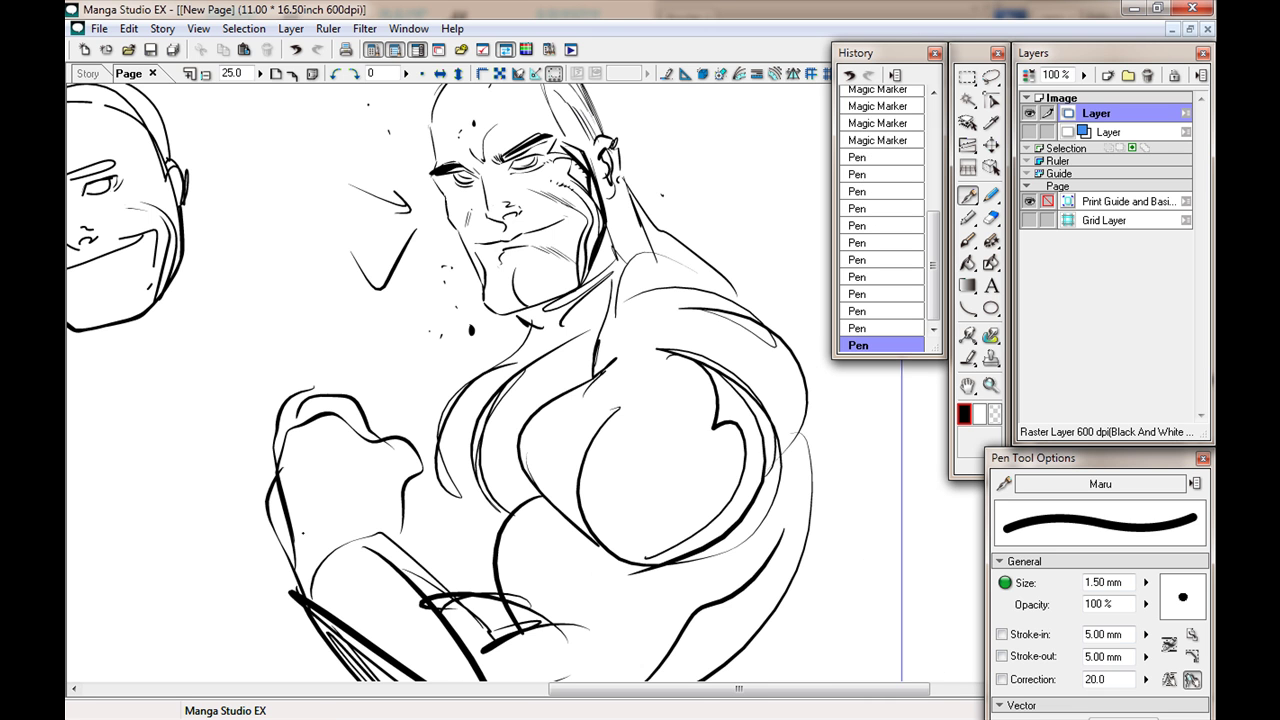
left_click_drag(443, 380, 386, 460)
mouse_move(539, 434)
left_mouse_down()
mouse_move(490, 446)
mouse_move(478, 573)
left_mouse_up()
left_click_drag(538, 426, 470, 563)
mouse_move(622, 389)
left_mouse_down()
mouse_move(728, 466)
mouse_move(706, 392)
mouse_move(600, 378)
left_mouse_up()
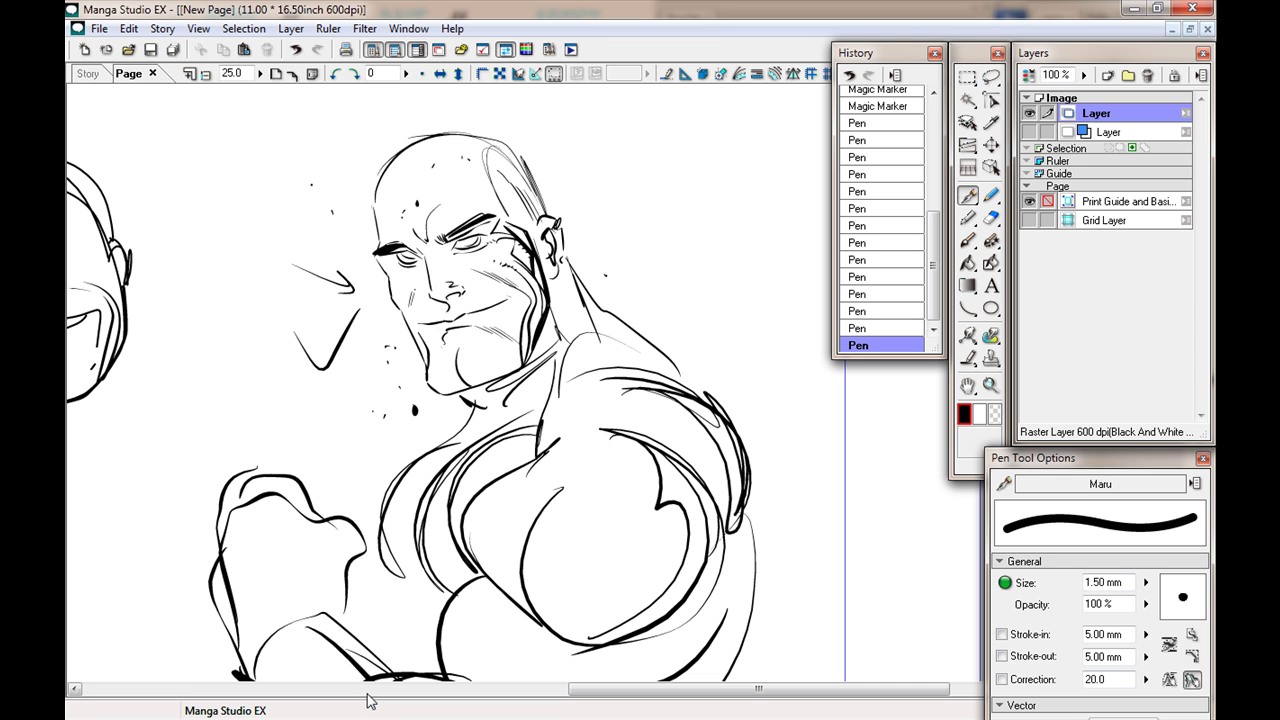
left_click_drag(458, 246, 476, 240)
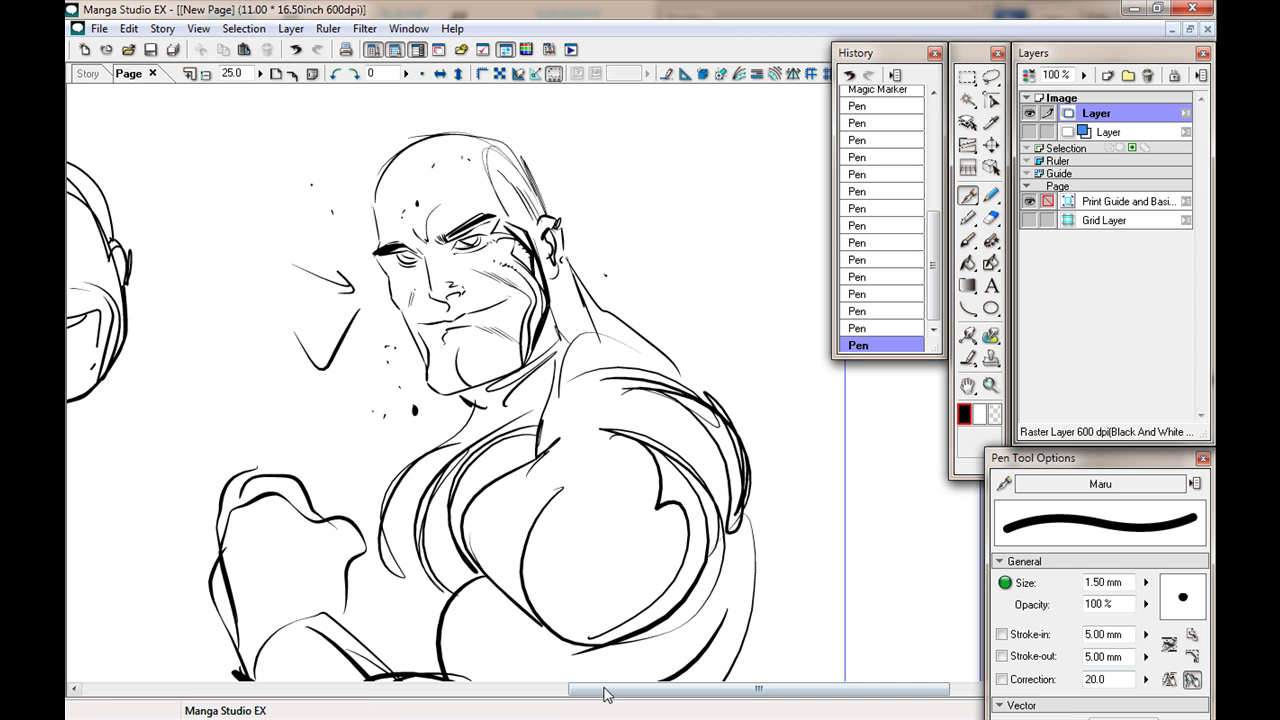